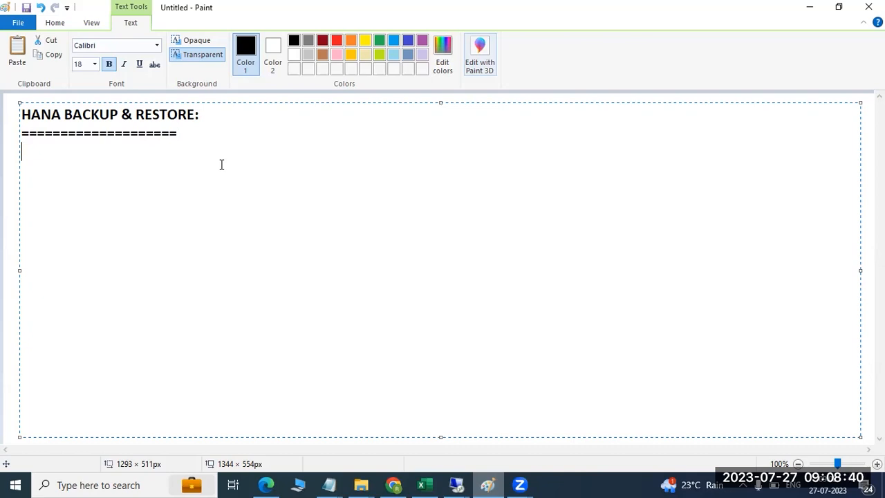
- Write 'BACKUP"S : 2 types of BACKUPs' with indented FULL/COMPLETE DB and DELTA (INCREMENTAL, EXTENDED) items
left_click(398, 70)
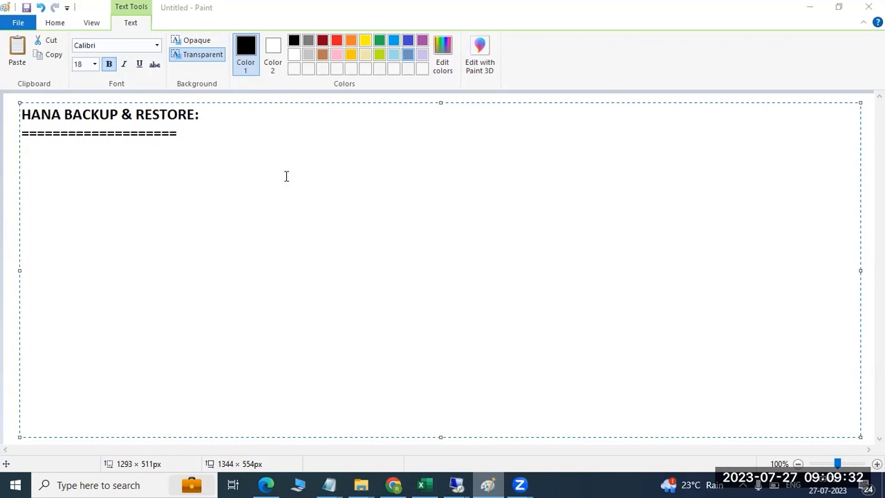
left_click(284, 175)
type("BA")
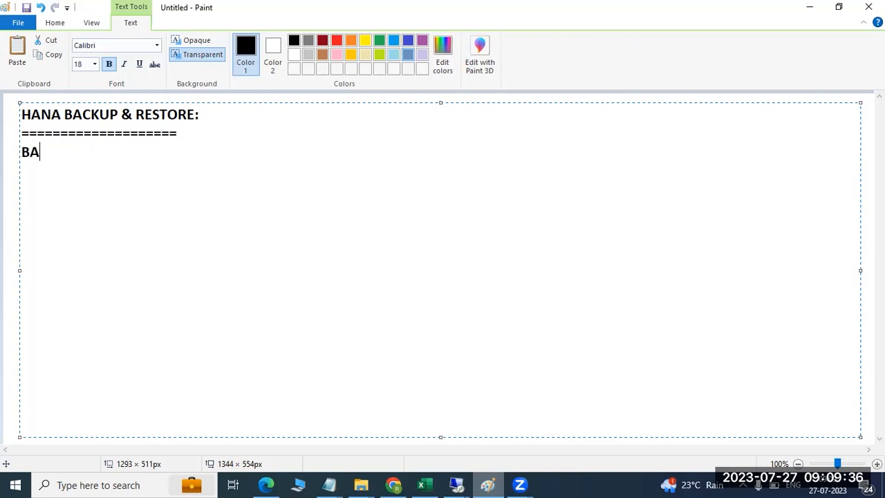
type("CKUP\"S : 2 types ")
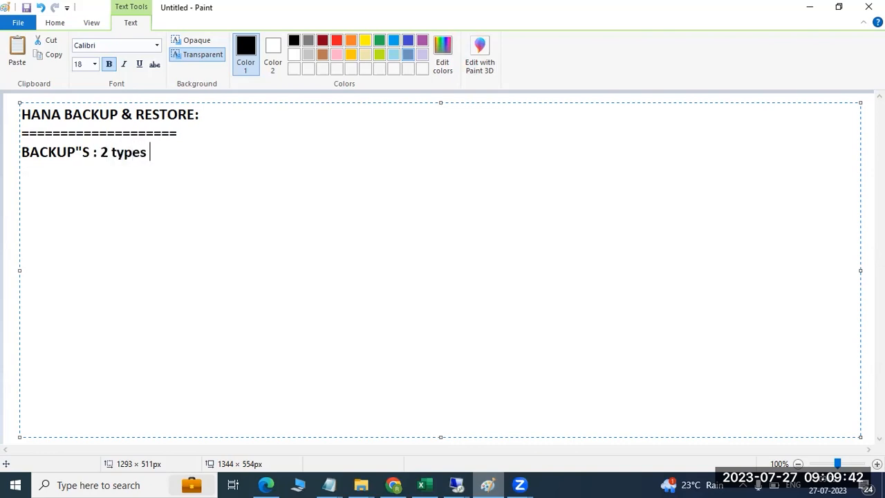
type("of BACKUPs")
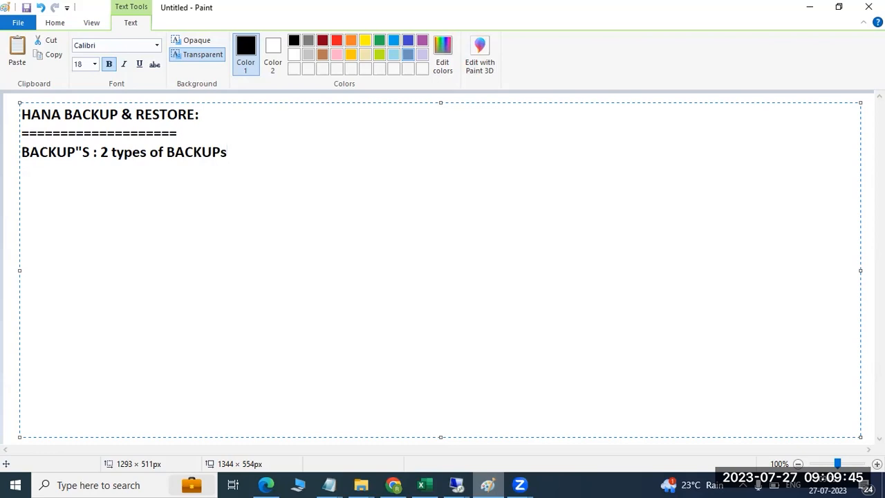
key("Return")
type("1)FULL o")
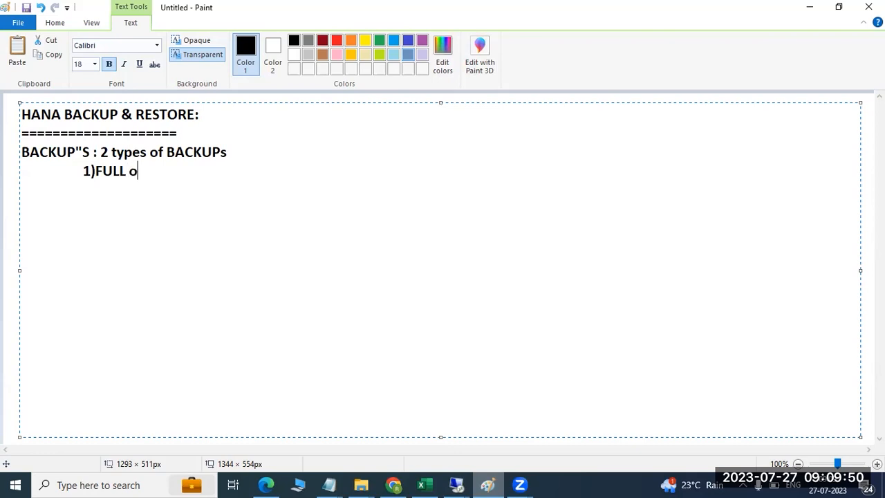
type("r COMPLE")
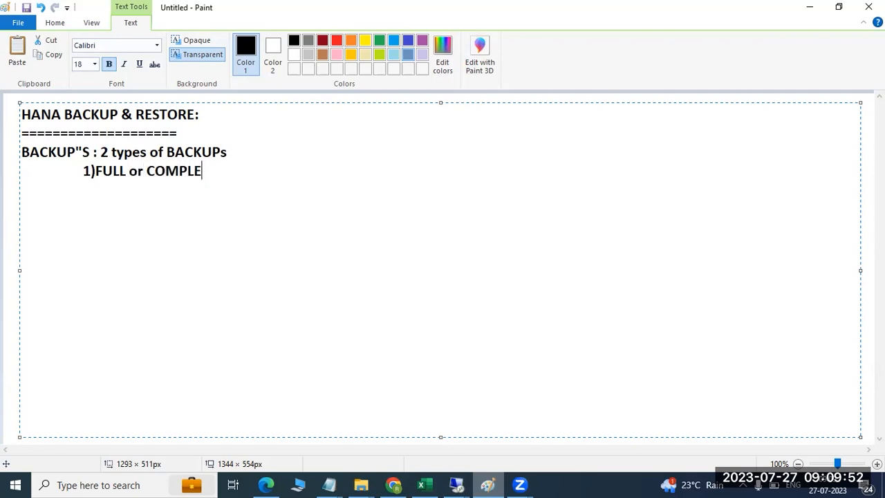
type("TE DB ")
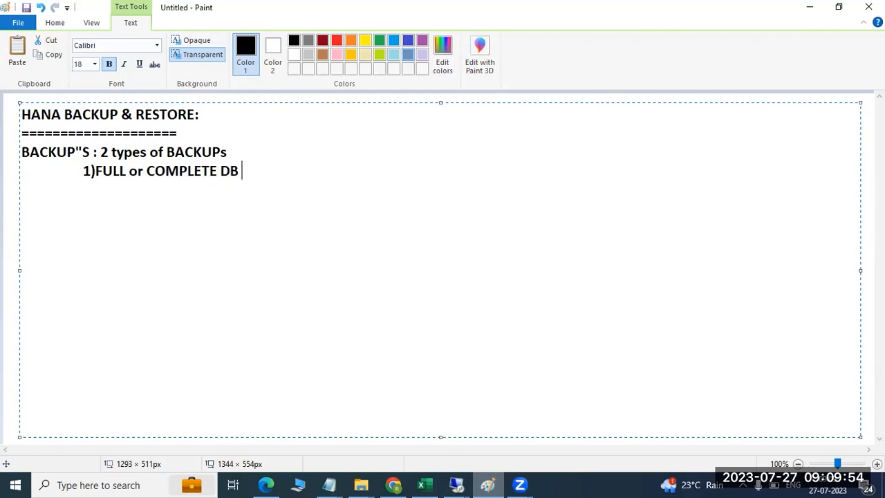
type("BACKKUP")
key("Return")
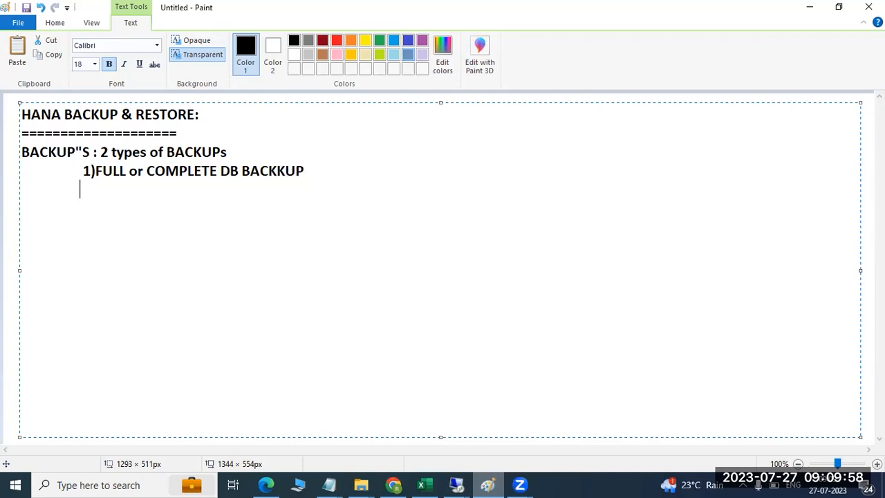
type("2DELTA BACKUP - INC")
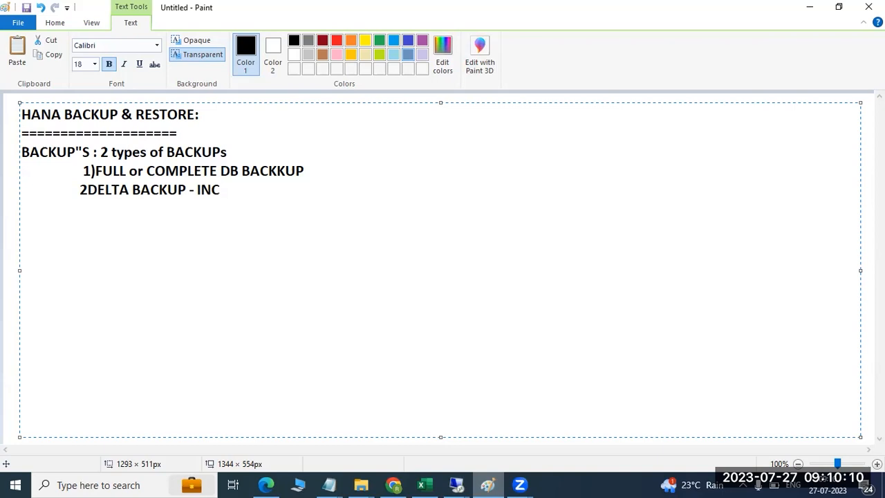
type("REMENTAL and EXTENDED")
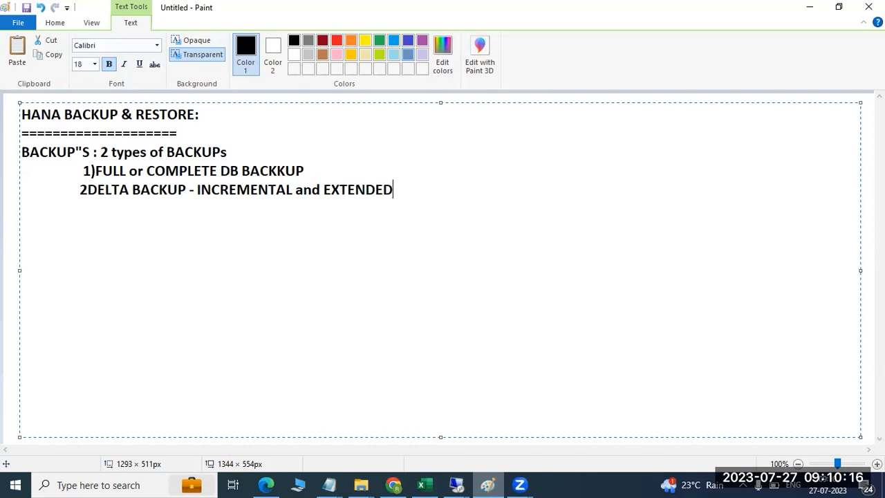
- In the remote session's HANA Studio, start Back Up Tenant Database from SYSTEMDB@HDB
left_click(456, 484)
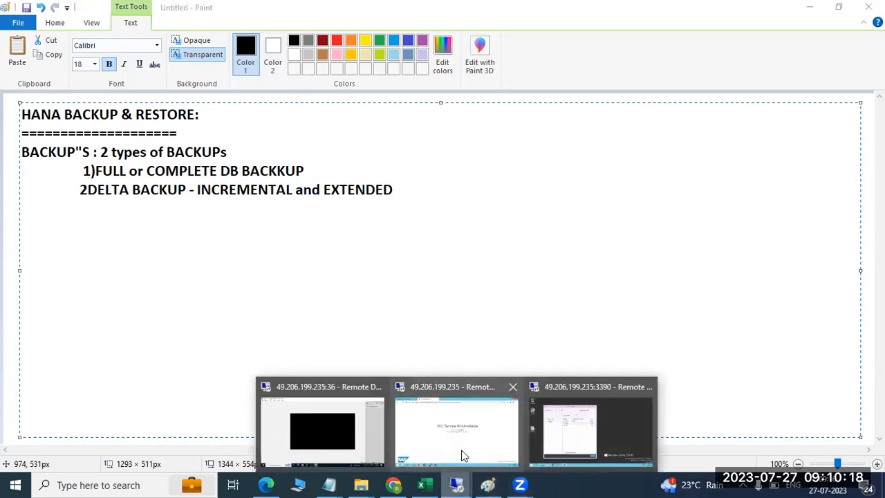
left_click(433, 428)
left_click(292, 484)
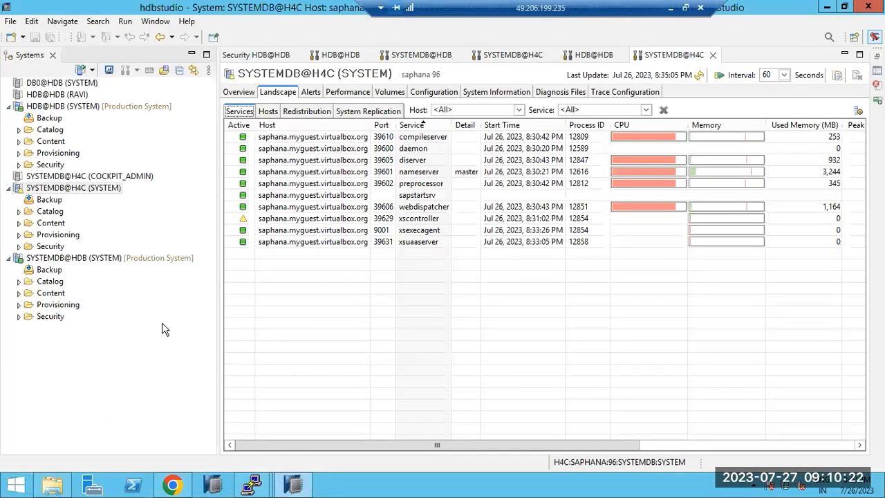
left_click(62, 258)
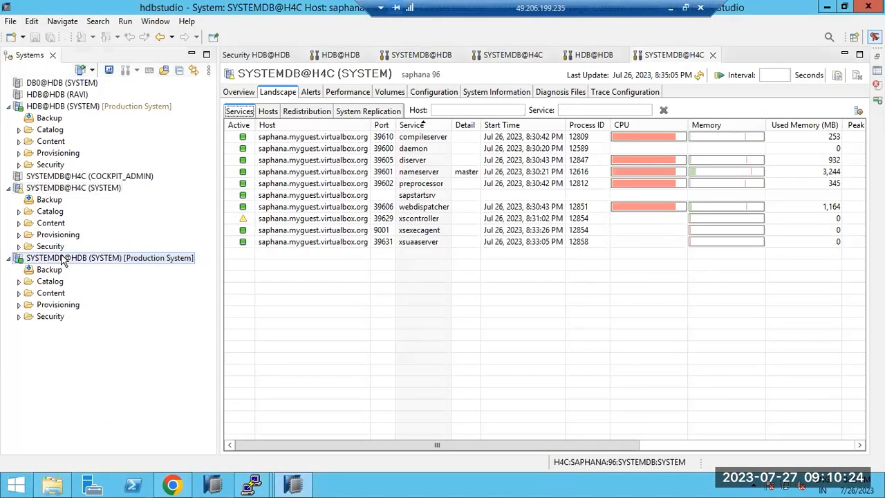
right_click(63, 258)
mouse_move(139, 296)
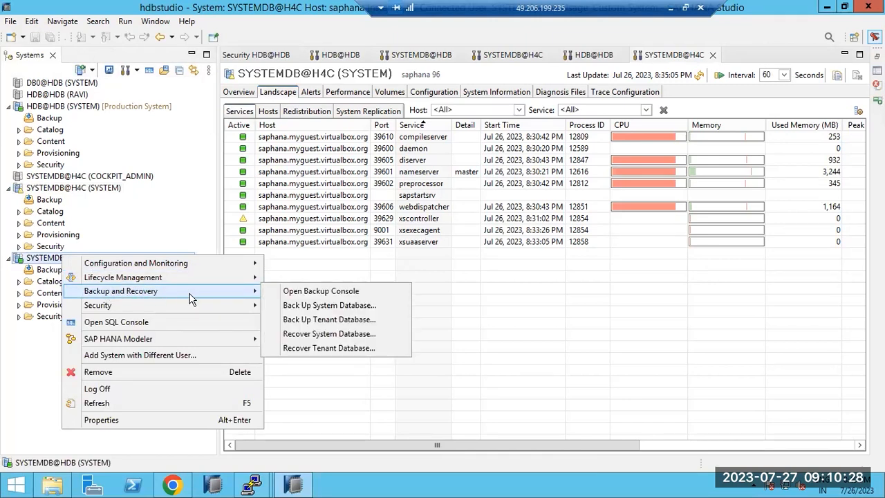
left_click(299, 322)
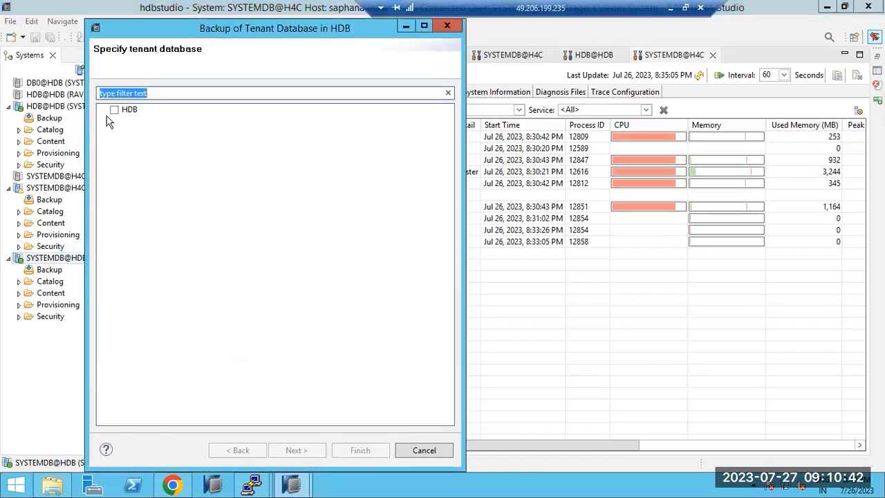
- Select tenant HDB, set the backup type to Differential Data Backup, and return to Paint
left_click(115, 111)
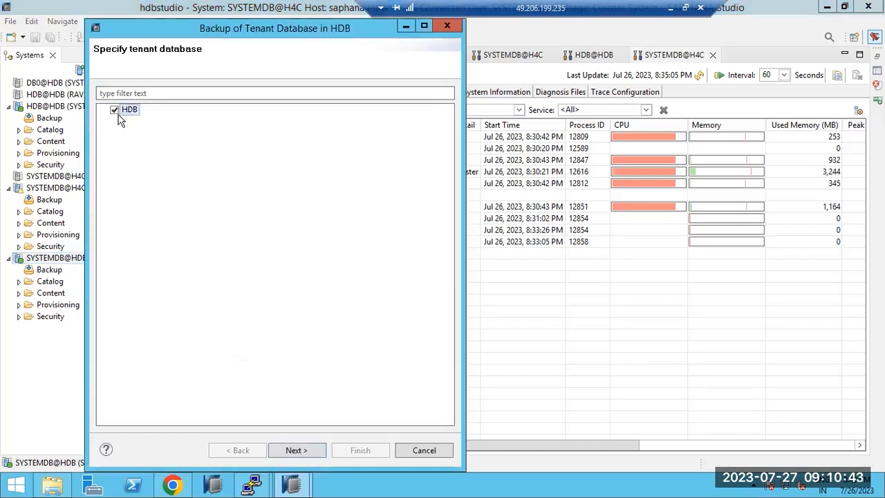
left_click(292, 447)
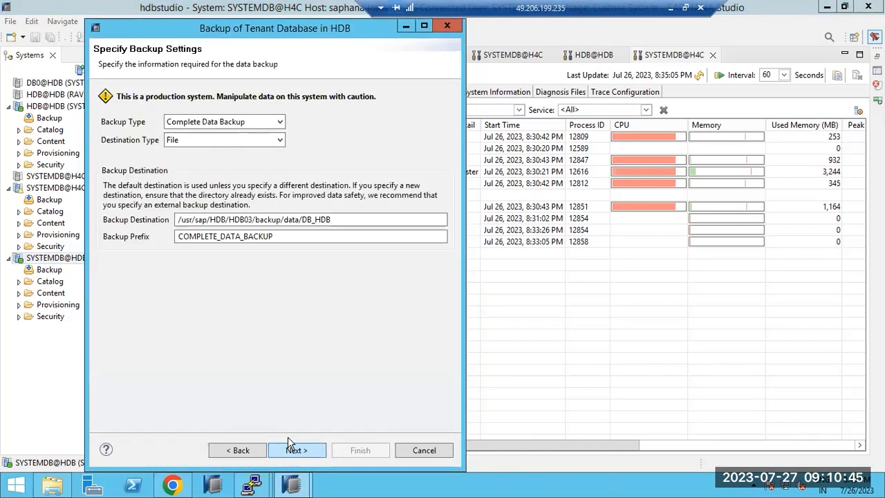
left_click(188, 124)
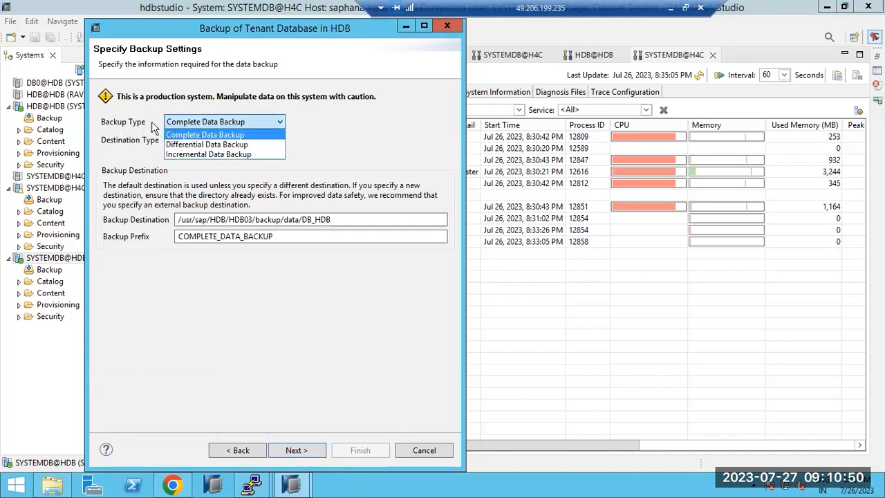
left_click(184, 124)
left_click(185, 125)
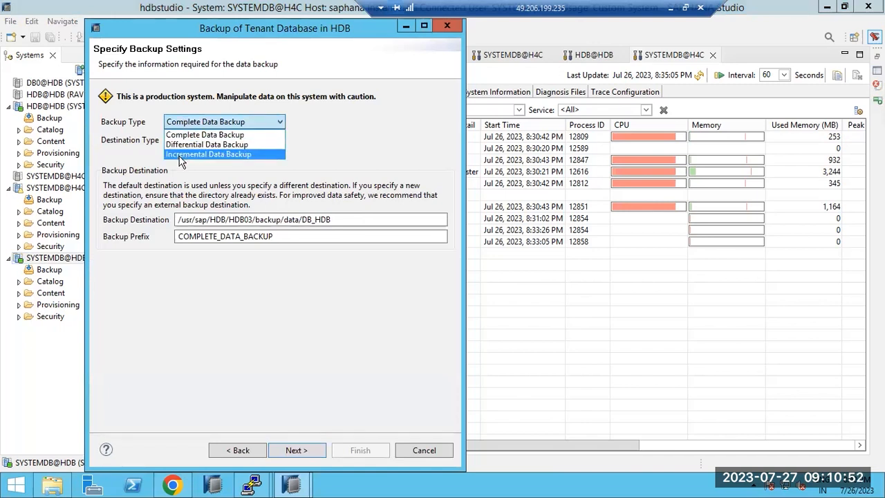
left_click(182, 145)
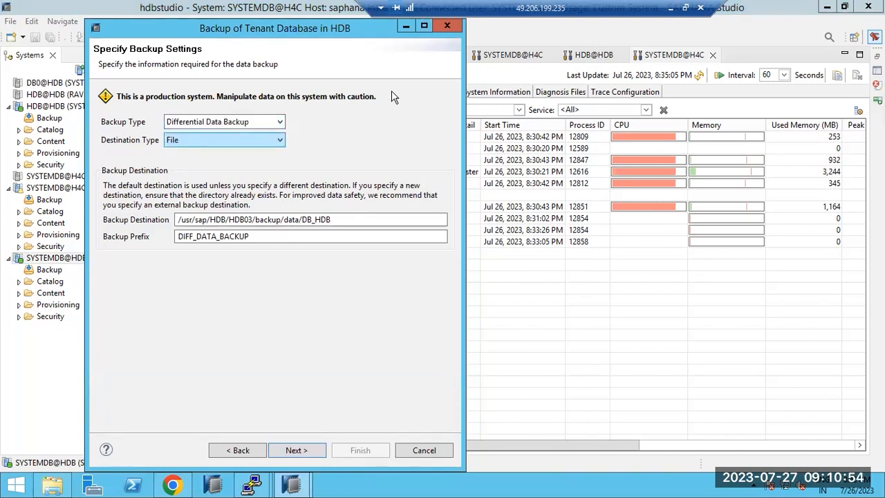
left_click(670, 7)
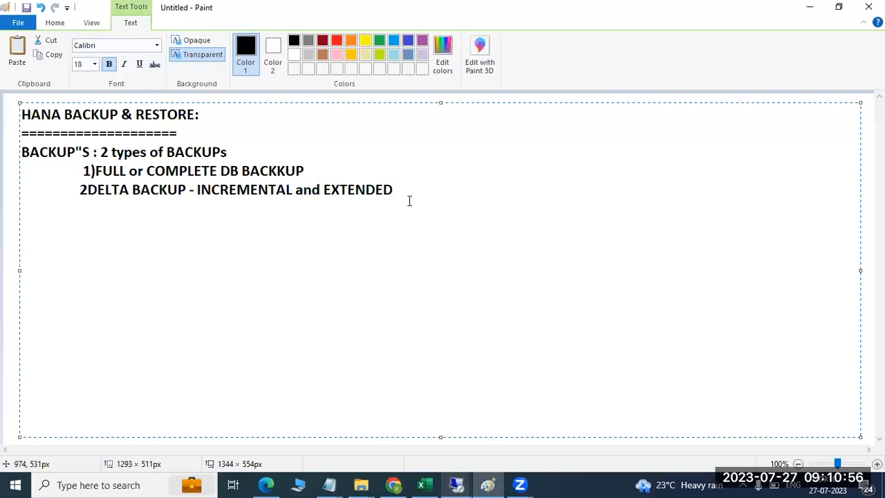
- Replace EXTENDED with DIFFERENTIAL BACKUP in the delta backup line of the notes
left_click_drag(396, 189, 321, 183)
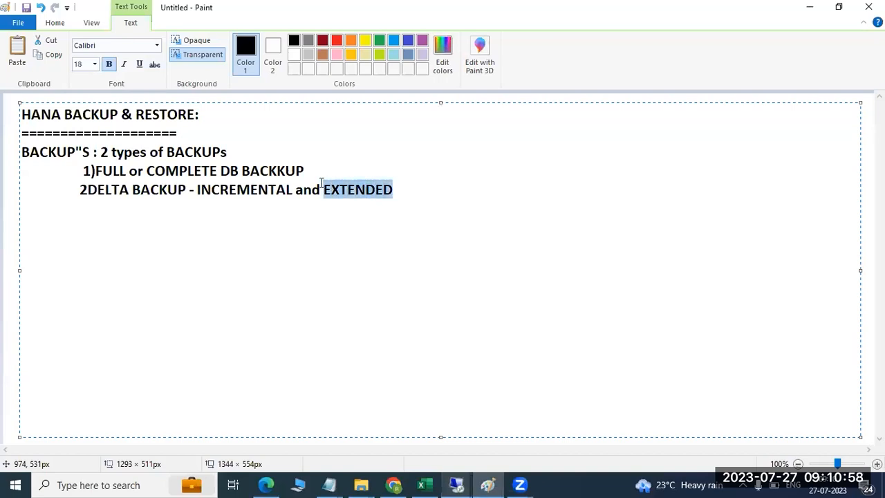
type("DIFFEREN")
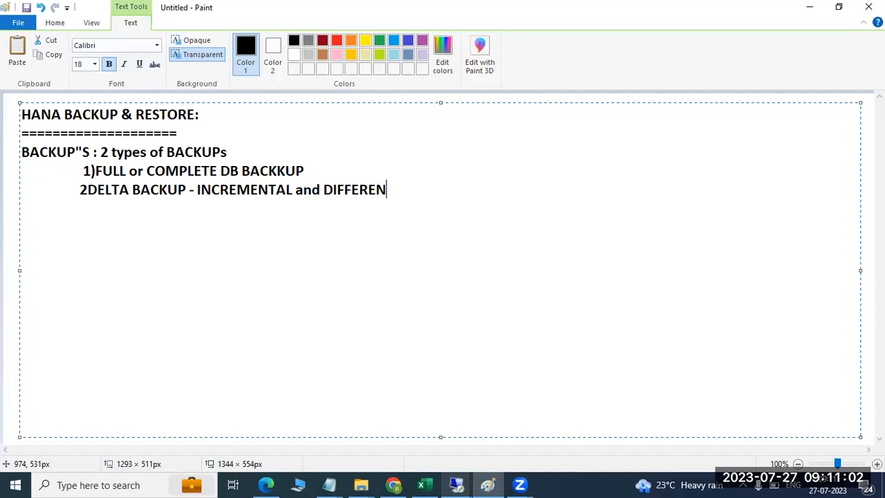
type("TIAL BACKUP")
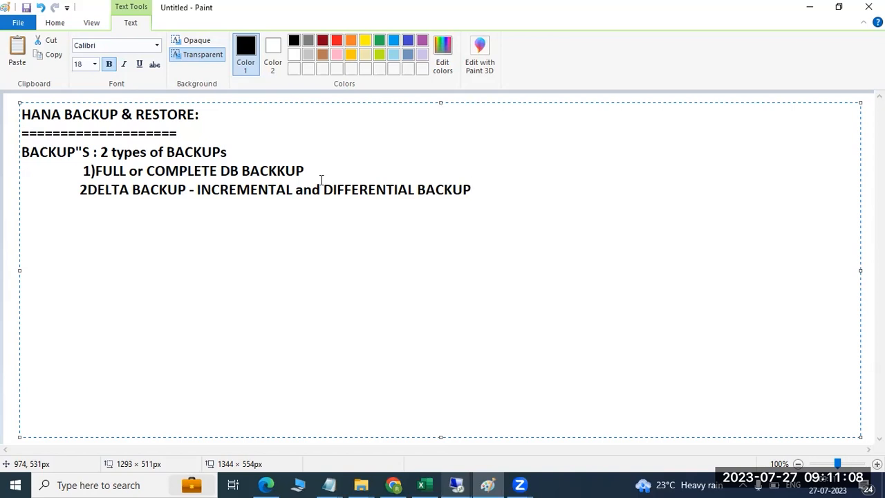
left_click_drag(106, 190, 186, 169)
left_click(137, 170)
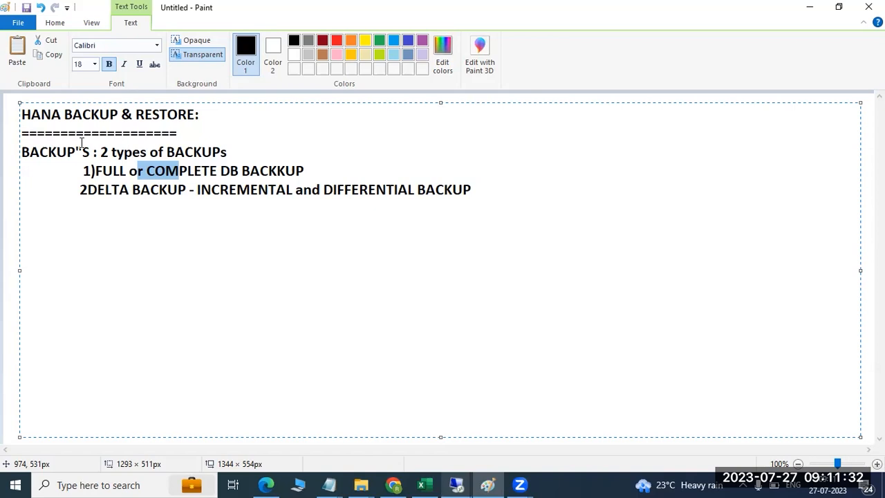
left_click(22, 151)
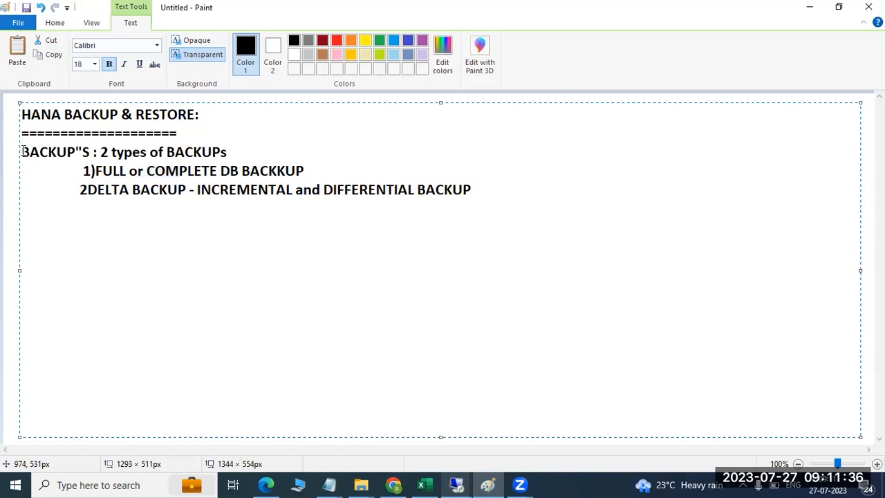
left_click_drag(22, 152, 479, 186)
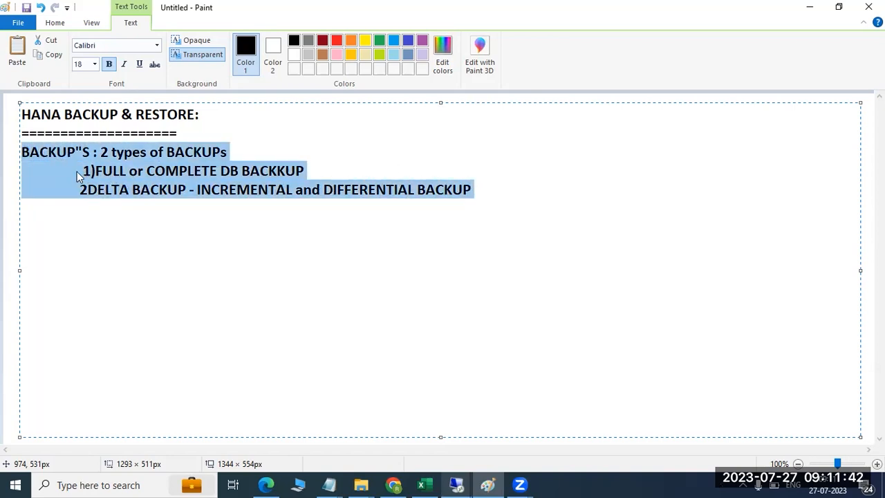
left_click(25, 157)
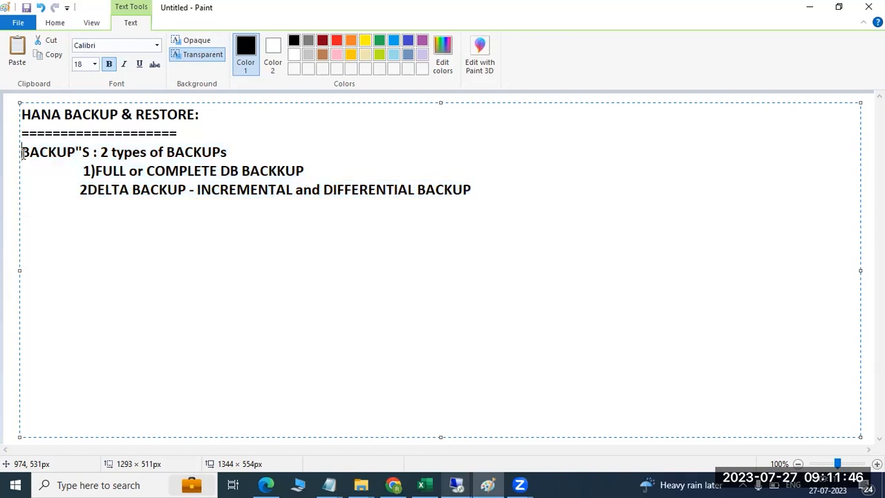
- Insert 'DB DATA' before BACKUP"S, highlight the backup lines, and commit the notes text
type("DB DATA")
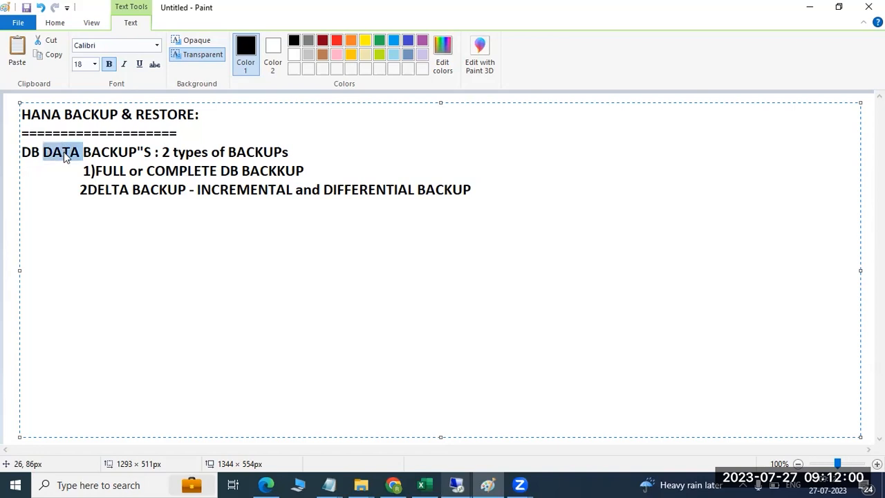
left_click(113, 172)
left_click_drag(113, 172, 285, 173)
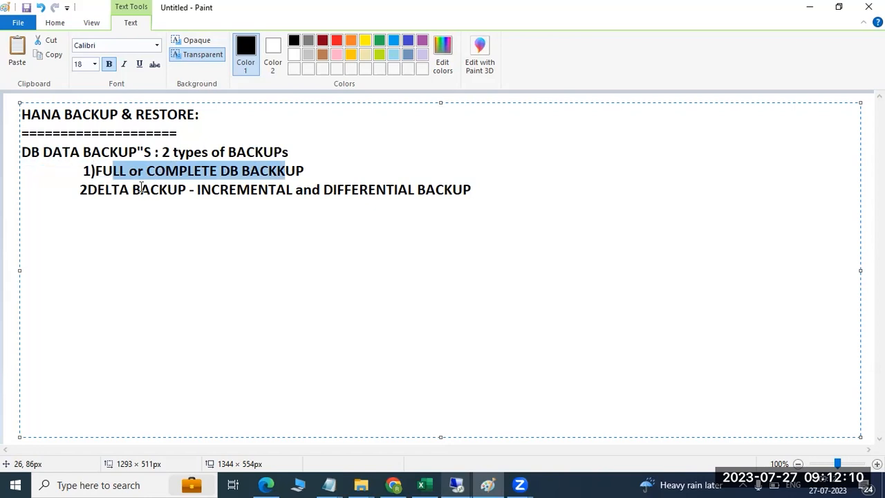
left_click_drag(351, 189, 376, 189)
left_click_drag(231, 190, 246, 192)
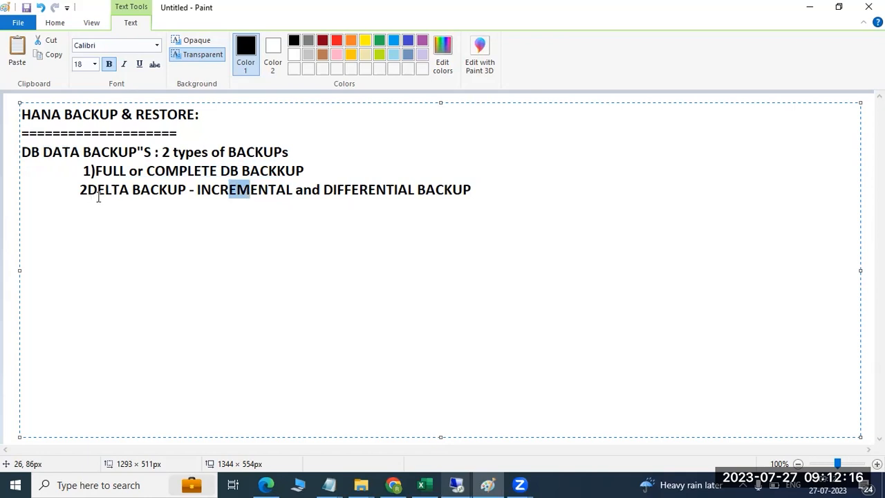
left_click(5, 221)
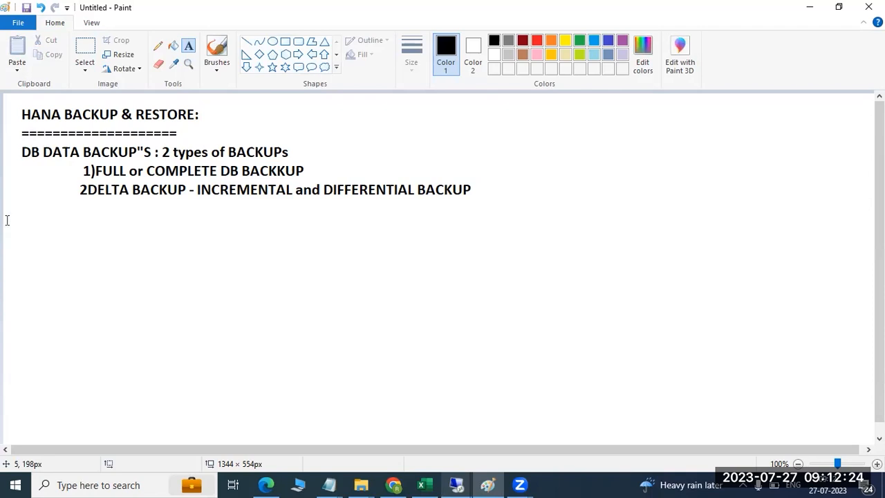
- Draw a tall black box below the notes divided into stacked rounded sections
left_click(285, 41)
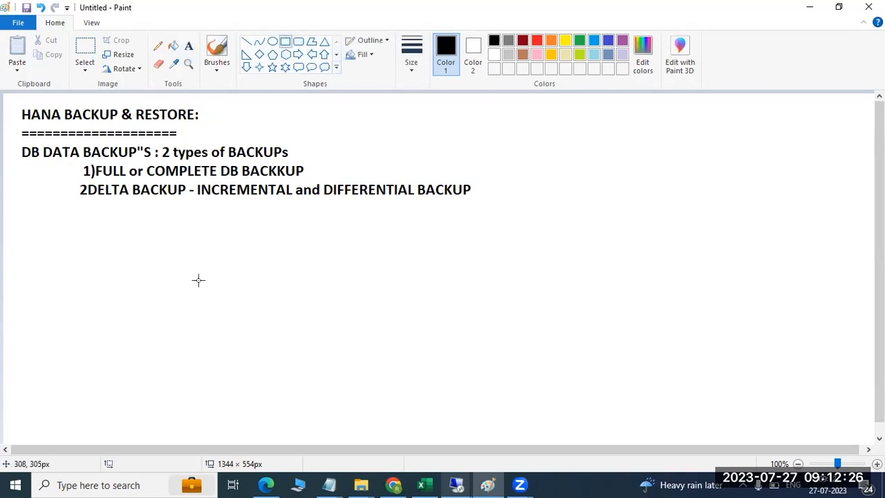
left_click_drag(194, 197, 360, 430)
left_click(409, 385)
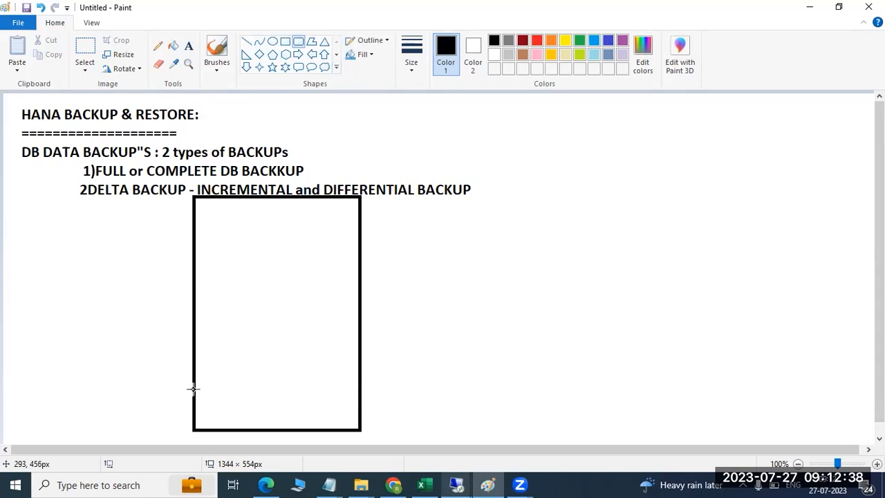
left_click_drag(194, 389, 360, 340)
left_click_drag(195, 285, 360, 342)
left_click_drag(195, 240, 365, 283)
left_click_drag(193, 197, 361, 242)
left_click(73, 291)
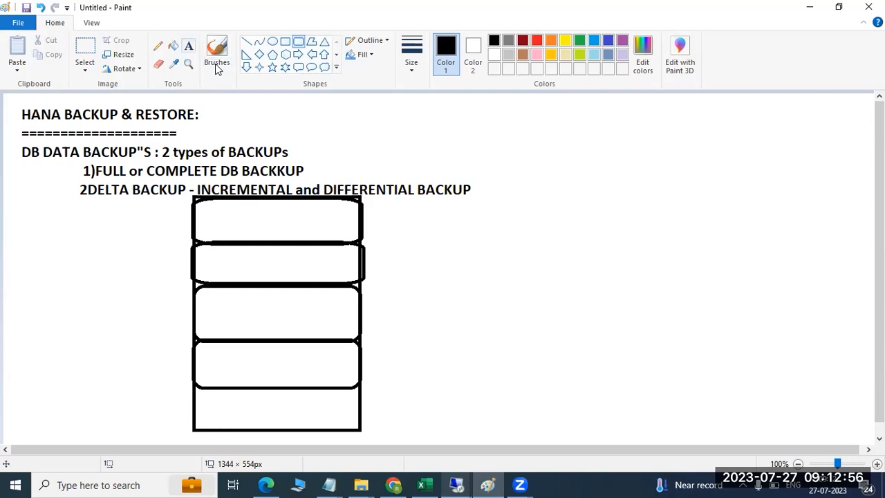
- Label the bottom section of the box M
left_click(189, 46)
left_click(240, 411)
type("M")
left_click(363, 385)
left_click(363, 379)
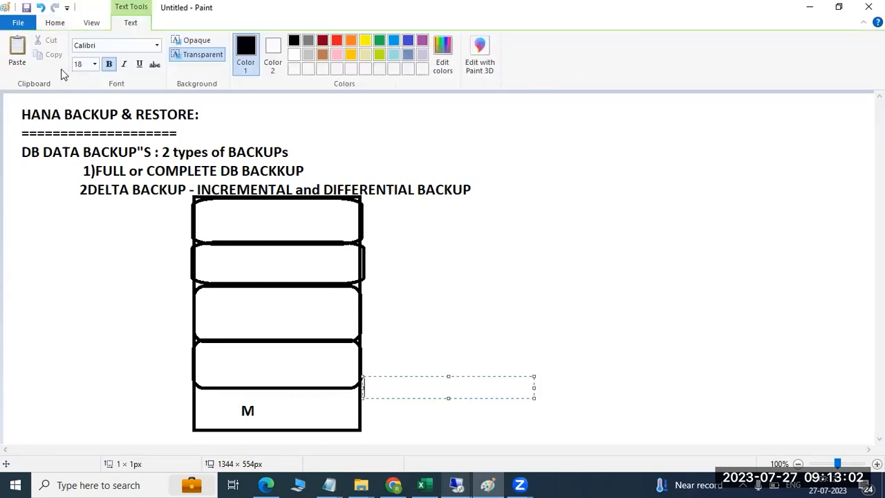
left_click(58, 27)
- Draw a vertical divider with short lines at its top and bottom in the M section
left_click(246, 42)
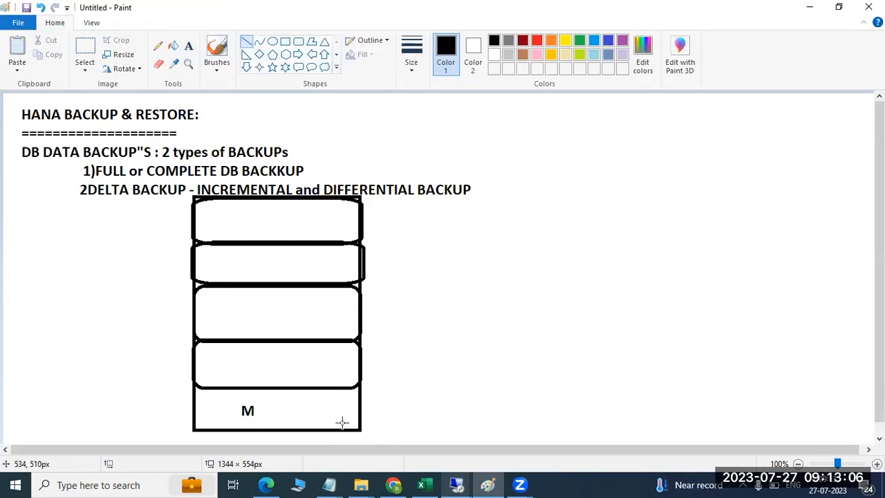
left_click_drag(333, 426, 333, 385)
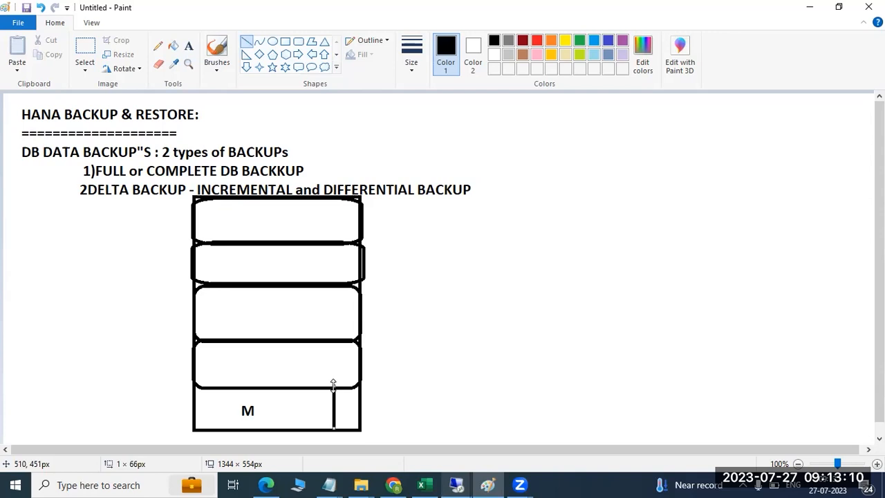
left_click_drag(318, 432, 346, 430)
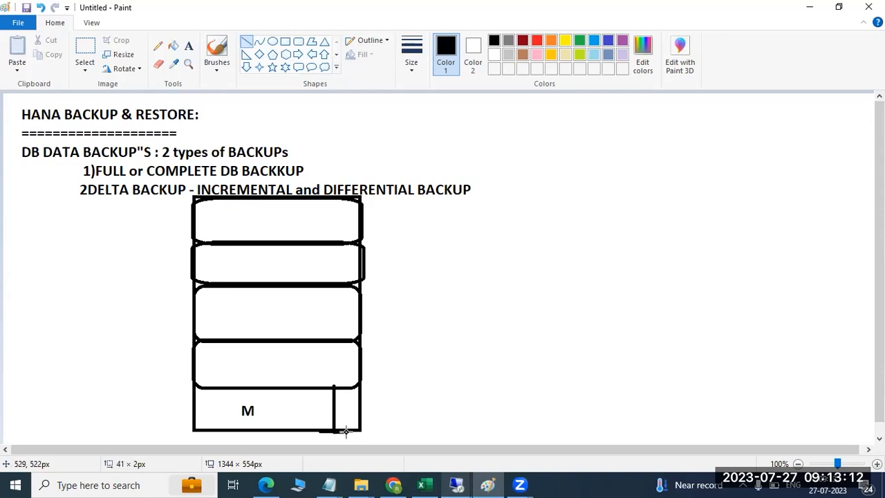
left_click_drag(327, 386, 391, 386)
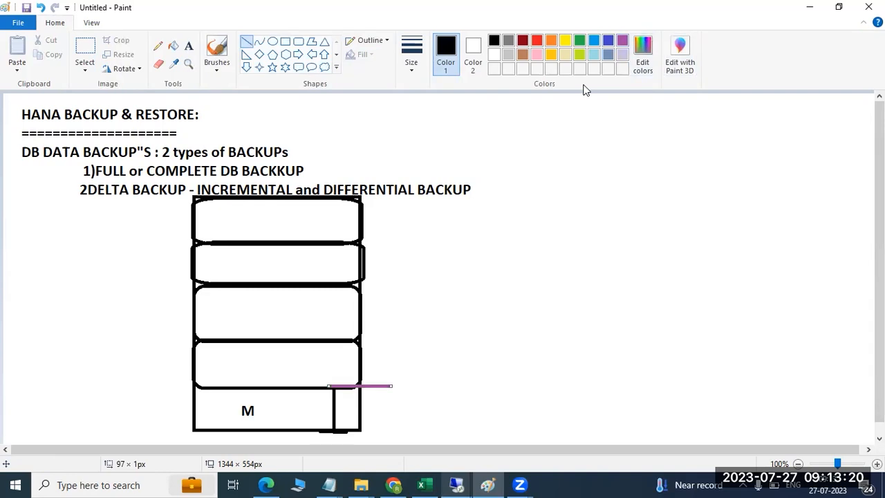
- Draw red range lines from the box bottom across several sections, plus red marks including the top edge
left_click(537, 40)
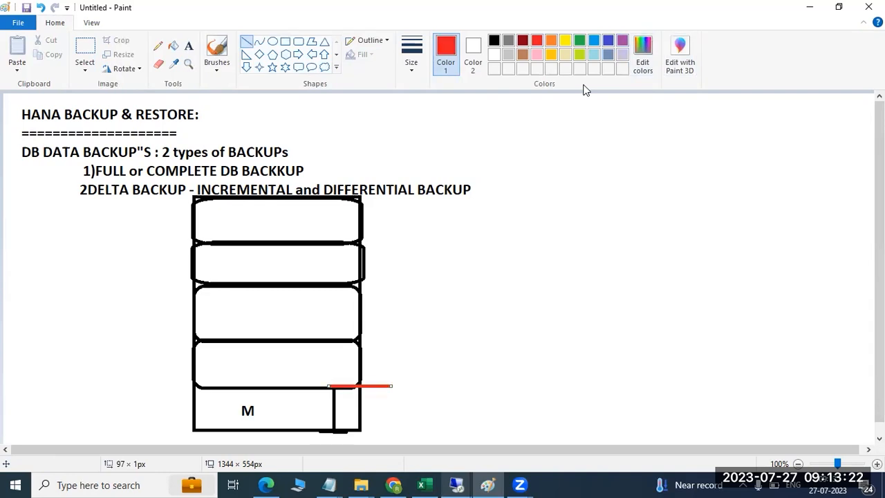
left_click_drag(347, 340, 374, 339)
left_click_drag(313, 387, 380, 339)
left_click_drag(313, 429, 368, 430)
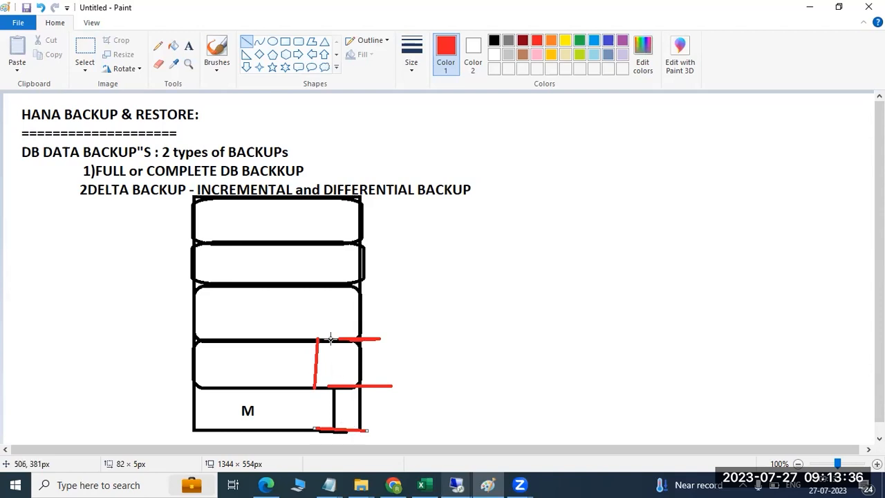
mouse_move(330, 339)
left_mouse_down()
mouse_move(332, 436)
mouse_move(297, 429)
mouse_move(302, 282)
left_mouse_up()
left_click_drag(253, 428, 271, 243)
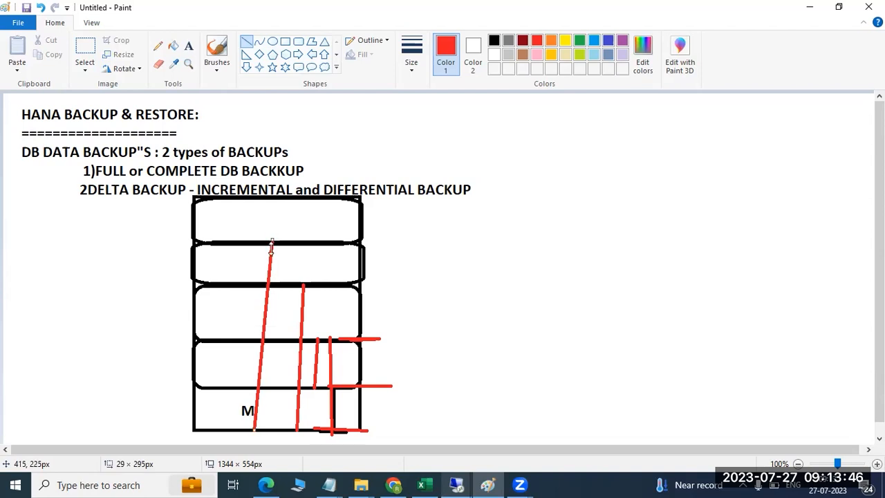
mouse_move(228, 195)
left_mouse_down()
mouse_move(228, 297)
mouse_move(210, 430)
left_mouse_up()
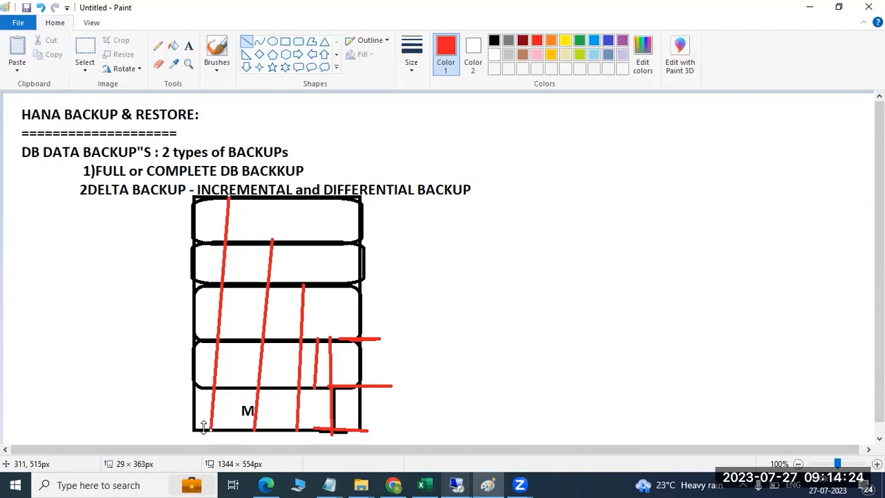
left_click_drag(179, 196, 233, 197)
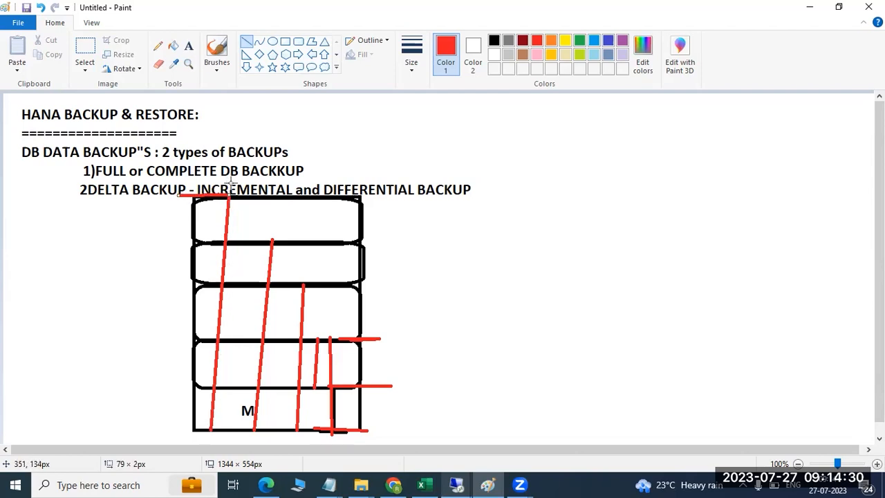
- Add a red bottom-left edge mark, a red arrow from DIFFERENTIAL to the full-backup line, and a dash
left_click_drag(174, 428, 218, 430)
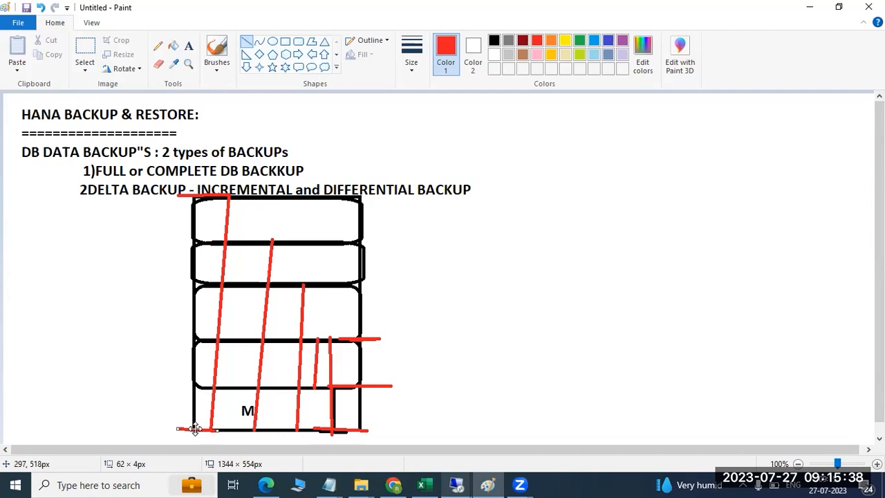
left_click_drag(291, 183, 315, 172)
left_click_drag(378, 183, 309, 174)
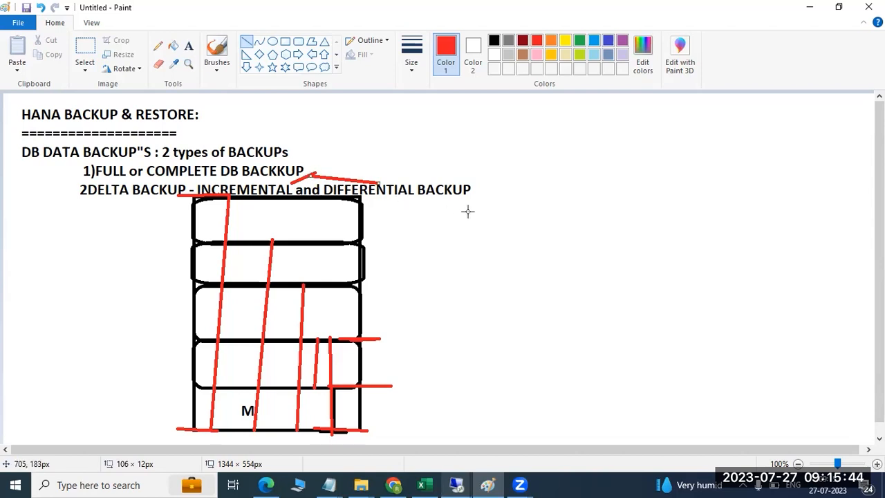
left_click_drag(413, 206, 390, 207)
- Draw a tall red rectangle right of the black box and divide it into stacked red rows
left_click(285, 42)
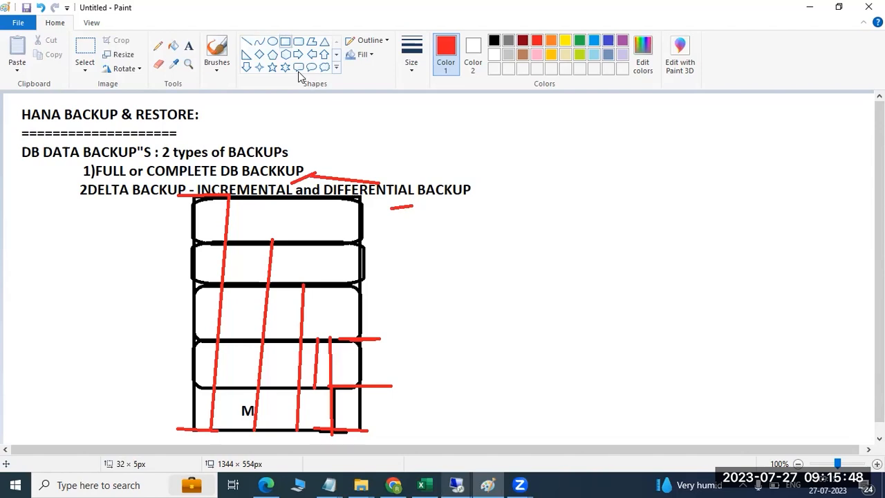
left_click_drag(495, 107, 720, 440)
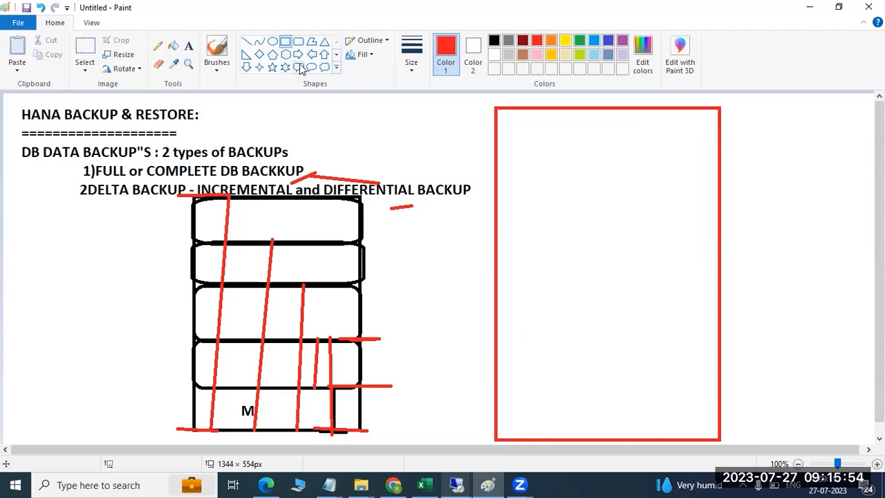
left_click_drag(494, 393, 720, 438)
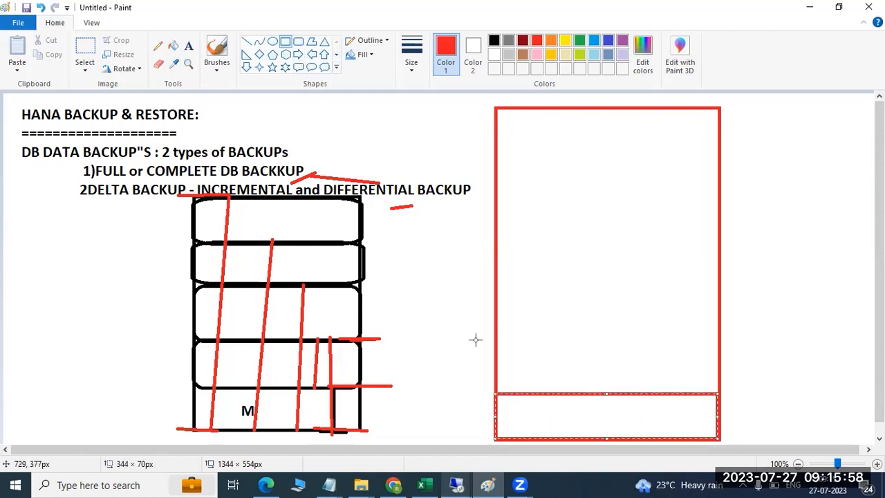
left_click_drag(495, 352, 721, 391)
left_click_drag(495, 316, 722, 352)
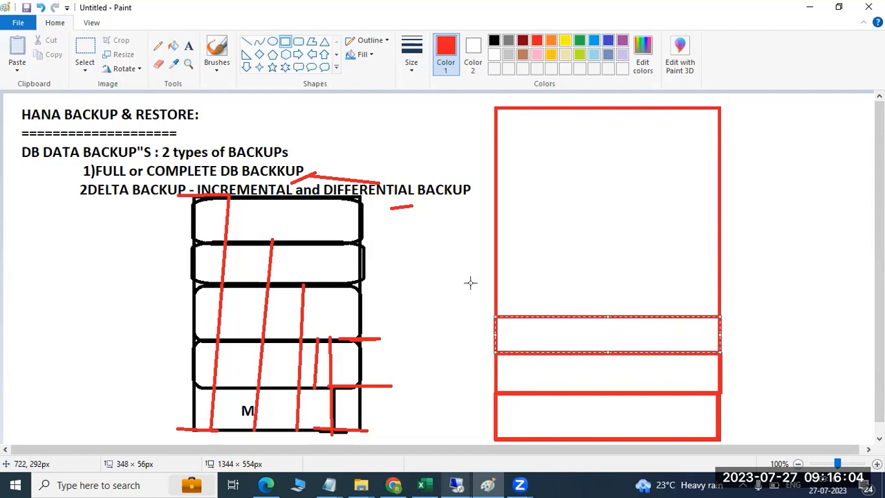
left_click_drag(495, 258, 725, 317)
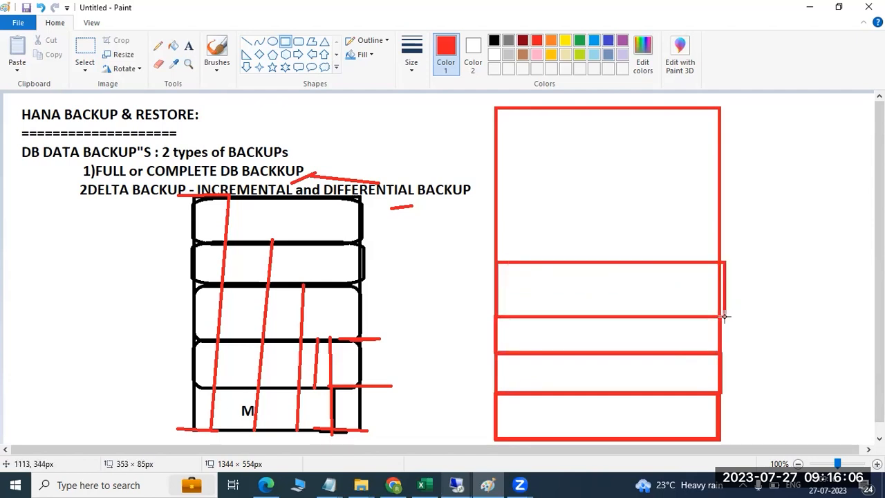
left_click_drag(496, 191, 719, 260)
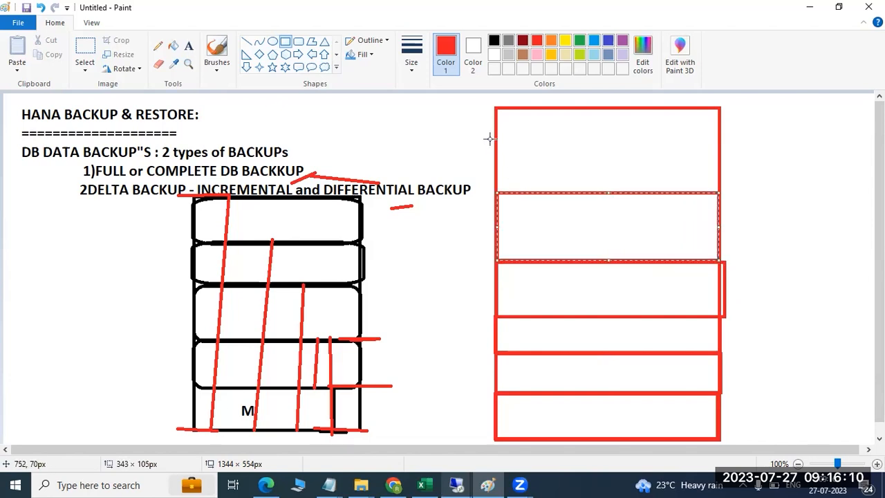
left_click_drag(493, 140, 719, 192)
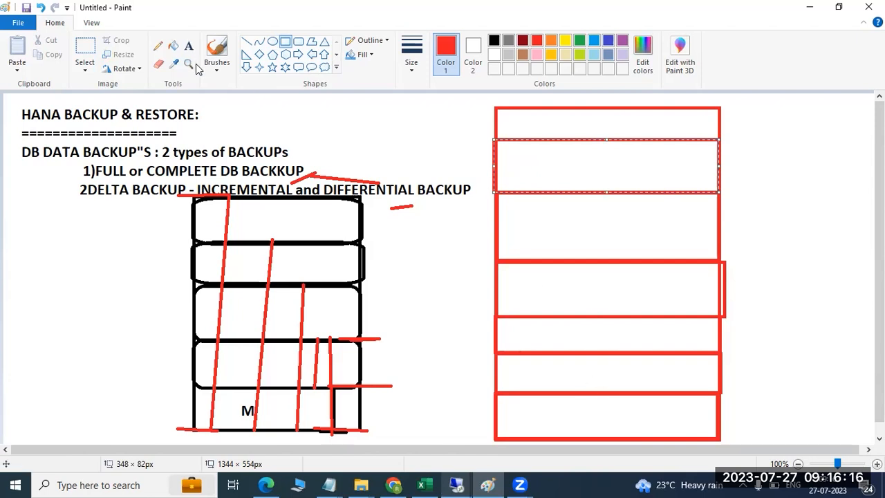
left_click(188, 46)
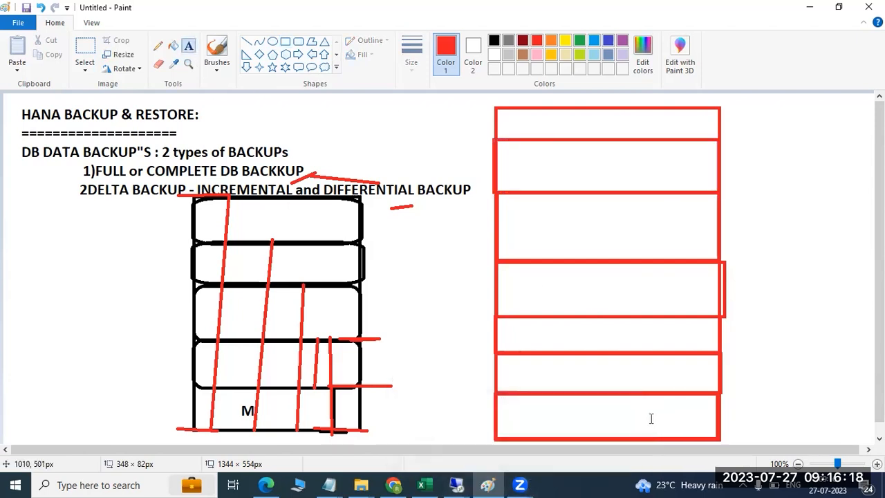
- Label the bottom three red rows M, TU and WE
left_click(557, 418)
type("M")
left_click(568, 368)
left_click(568, 368)
type("TU")
left_click(567, 332)
left_click(567, 331)
type("WE")
left_click(559, 288)
- Label the remaining rows upward THU, FR, SA and SU
left_click(559, 288)
type("THU")
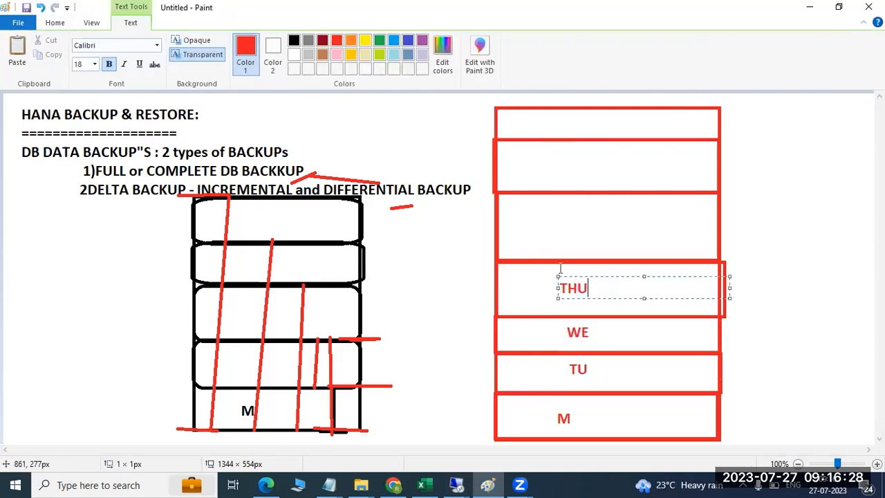
left_click(563, 228)
left_click(562, 229)
type("FR")
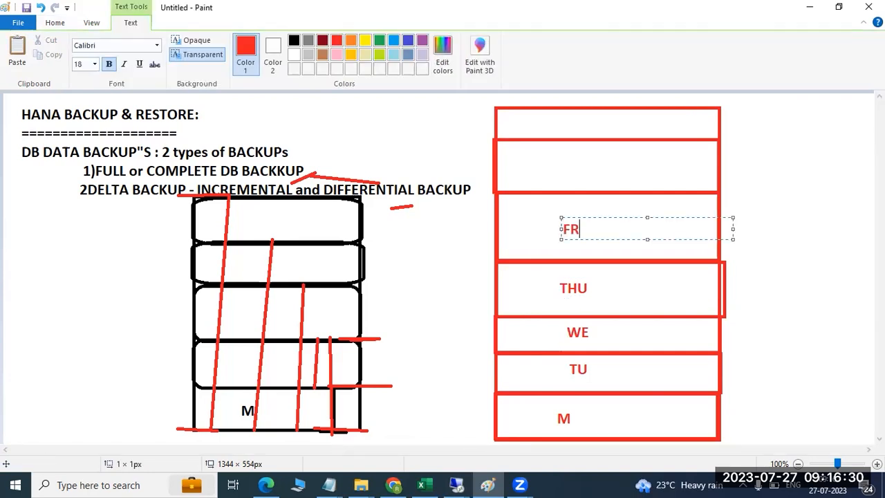
left_click(564, 176)
left_click(563, 166)
type("SA")
left_click(563, 123)
type("SU")
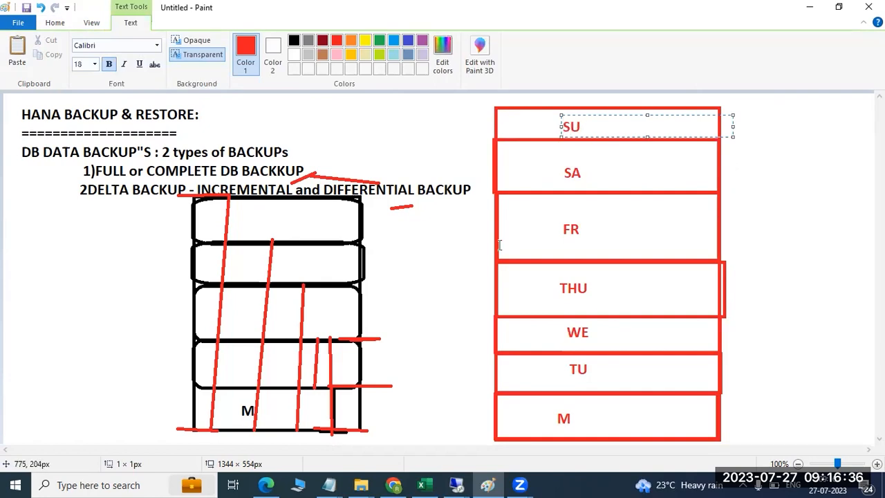
left_click(418, 292)
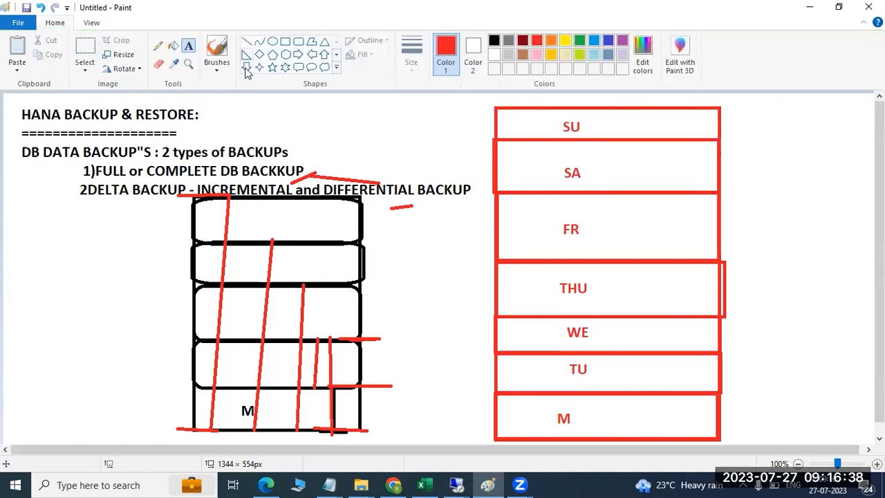
- Draw a short red line under the M box and a red vertical divider inside the M row
left_click(246, 41)
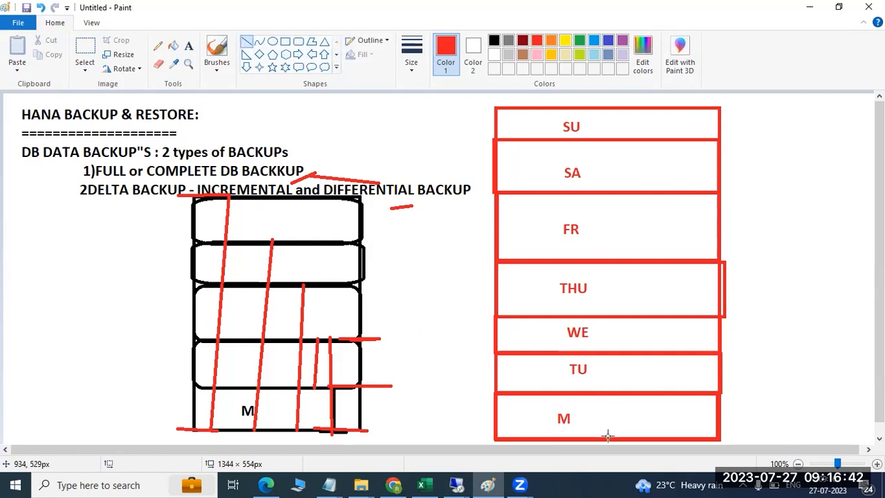
left_click_drag(475, 440, 517, 440)
left_click_drag(585, 436, 583, 392)
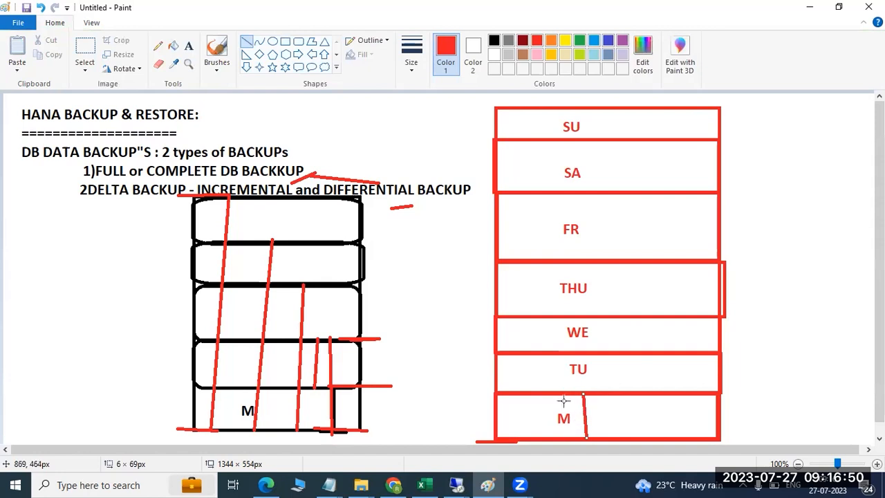
left_click(188, 45)
- Write 500 GB in the M row and 2 GB in the TU row
left_click(601, 408)
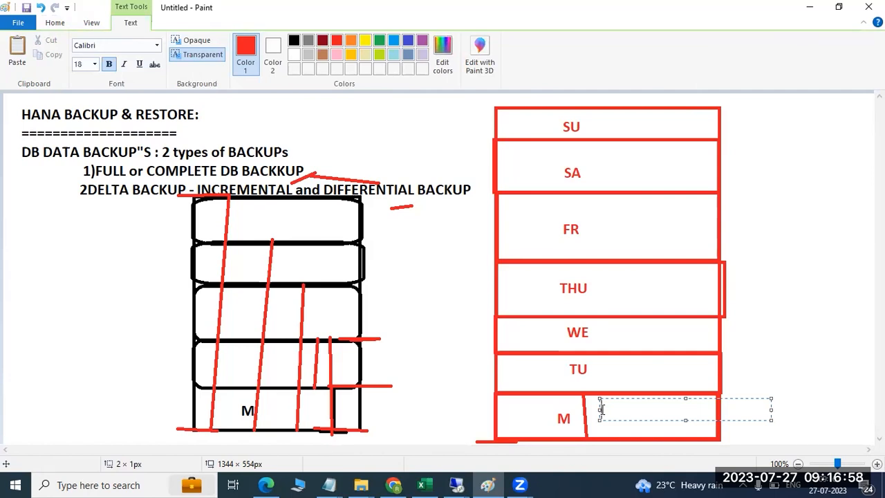
type("500 ")
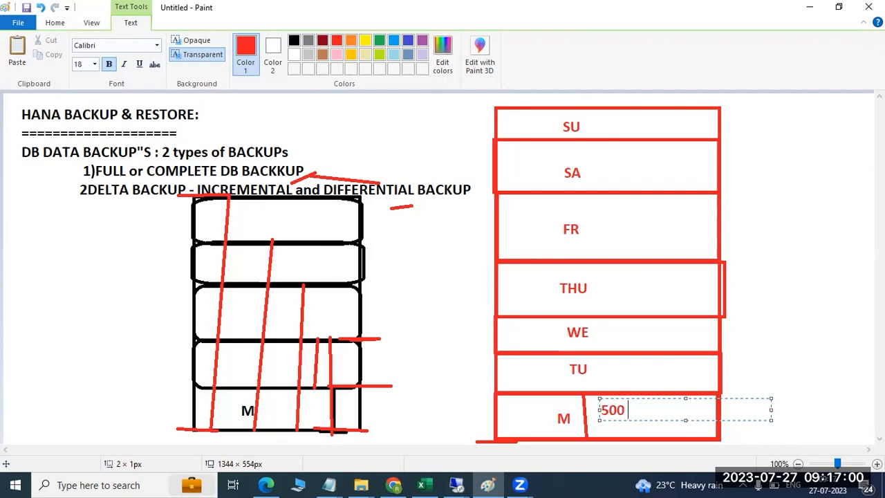
type("GB")
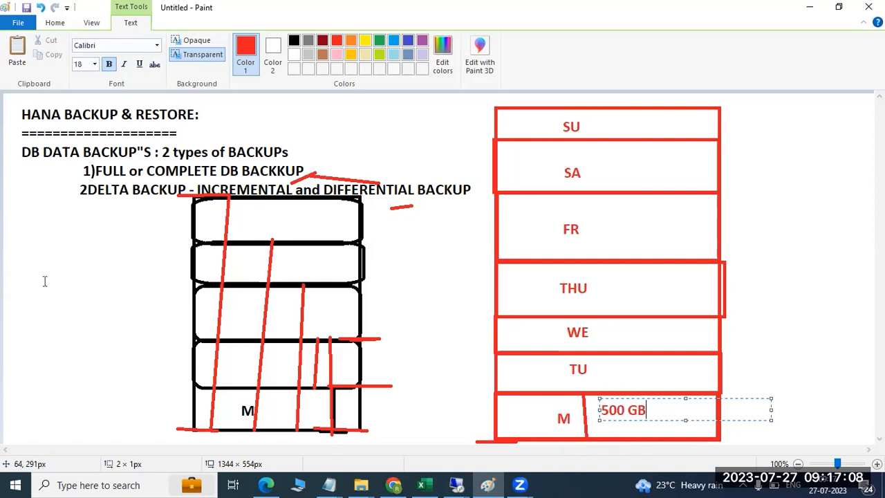
left_click(602, 372)
left_click(602, 371)
type("2")
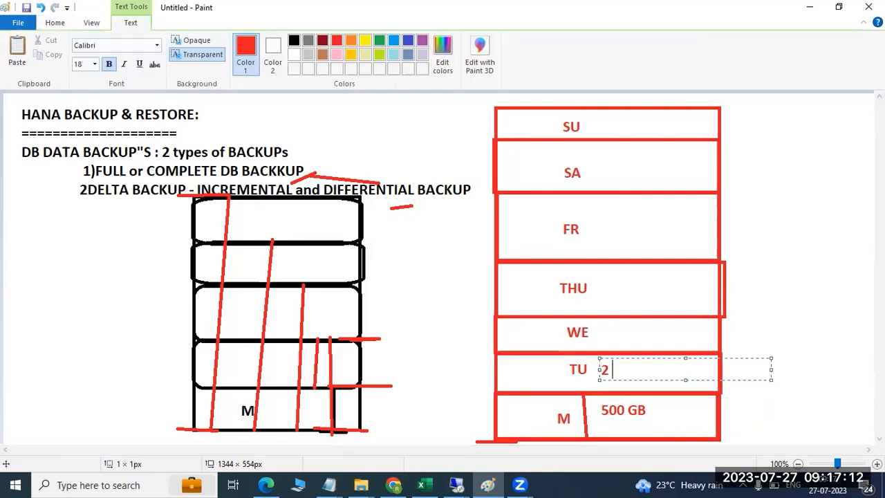
type(" GB")
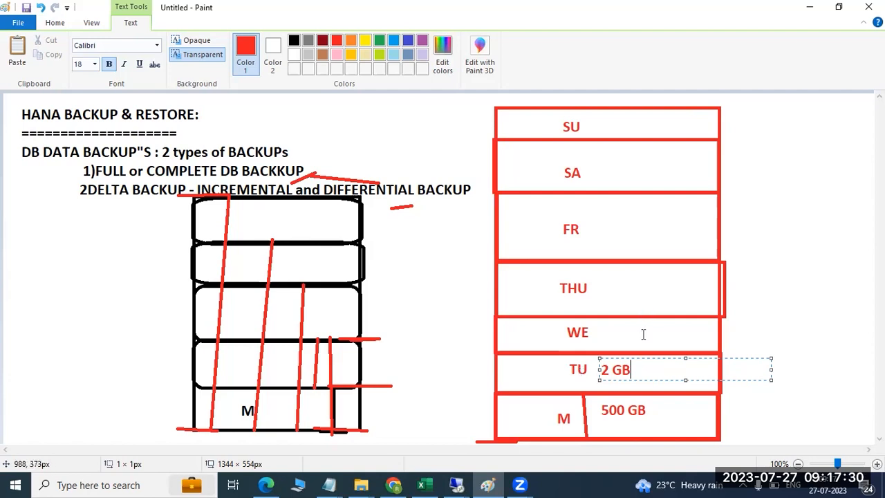
- Write 2 in each of the WE, THU, FR, SA and SU rows
left_click(603, 332)
type("2")
left_click(607, 284)
type("2")
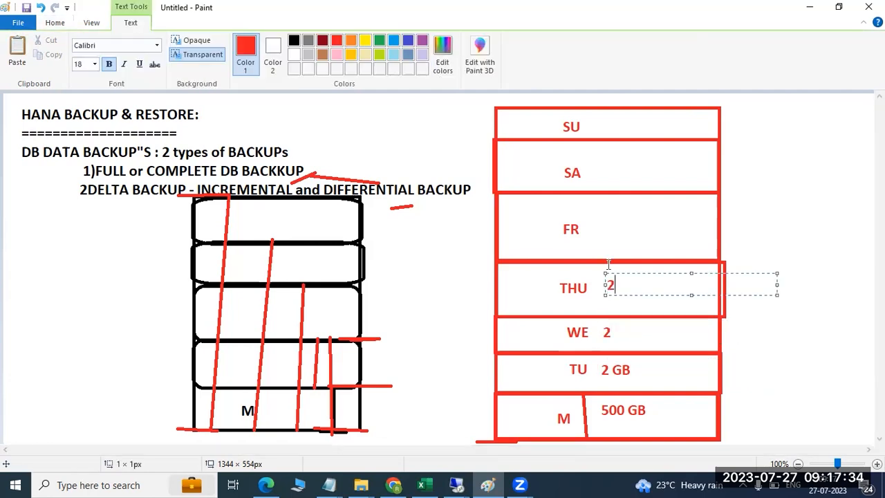
left_click(602, 228)
type("2")
left_click(607, 171)
type("2")
left_click(593, 123)
type("2")
left_click(780, 216)
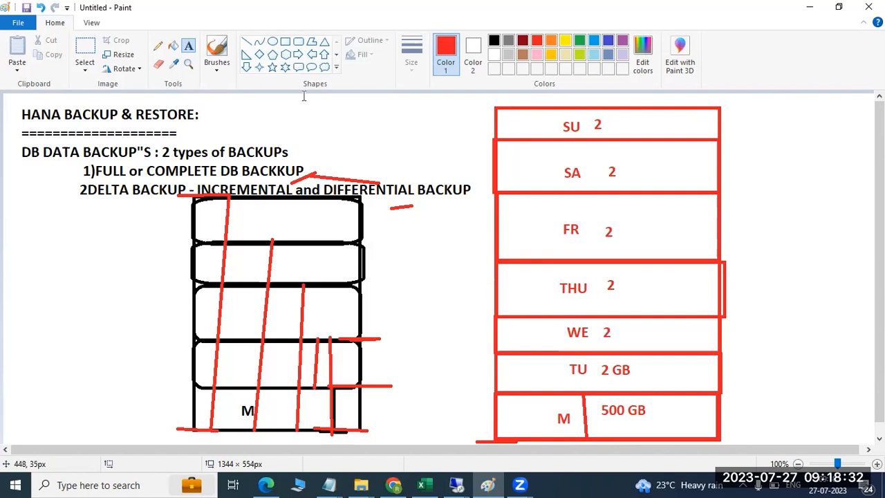
- Draw a blue line through TU, plus short blue marks beside the cylinder and right of M
left_click(608, 41)
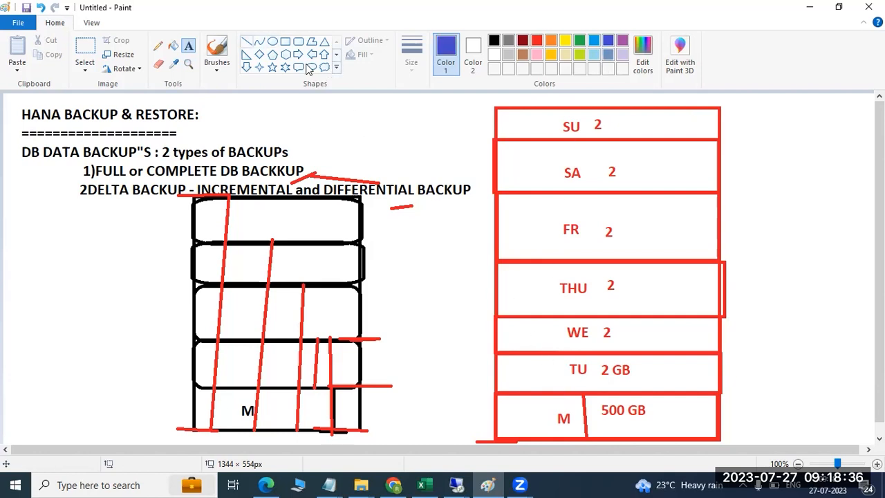
left_click(246, 42)
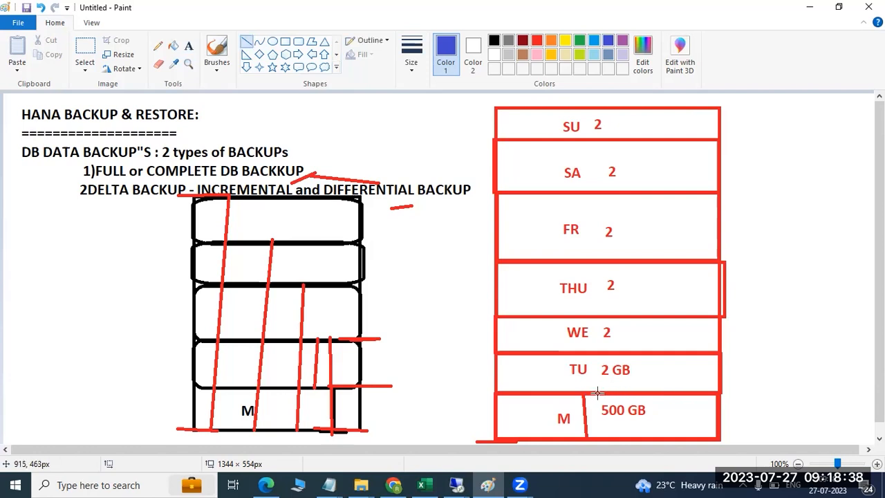
left_click_drag(635, 391, 635, 346)
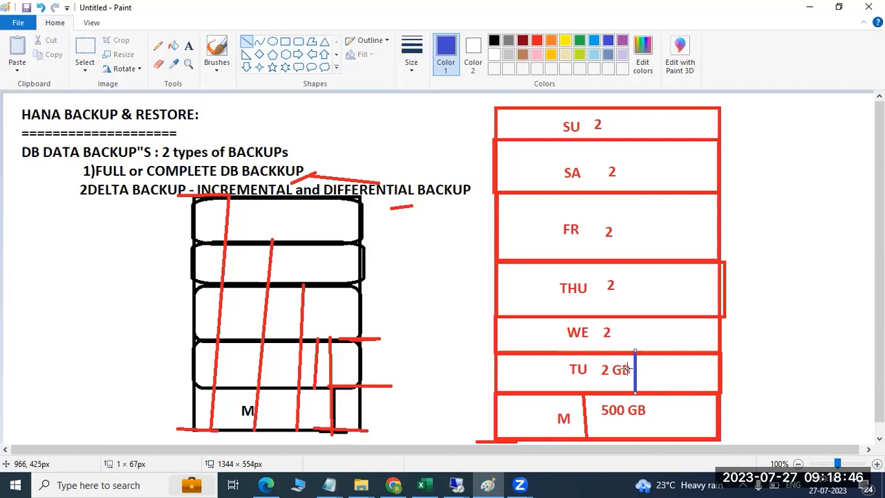
left_click_drag(365, 209, 381, 210)
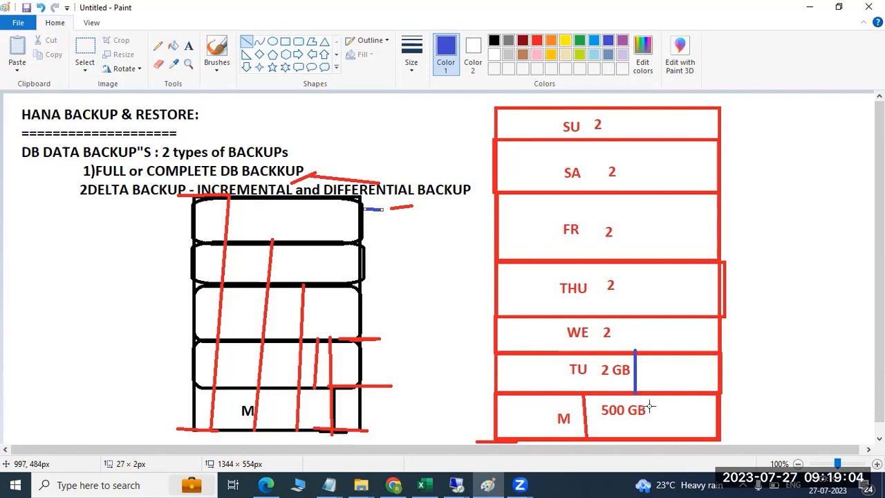
left_click_drag(717, 392, 741, 392)
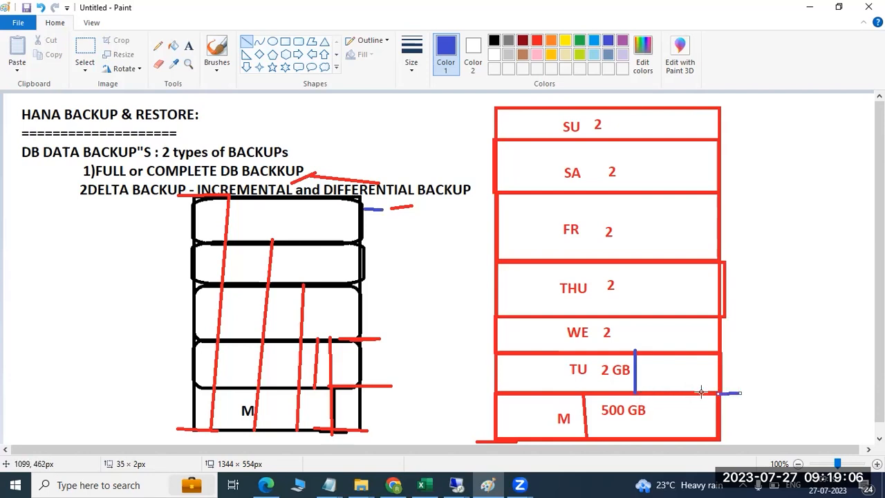
- Draw blue range lines from TU up to WE, THU, FR and SU, plus lines at SU and M
left_click_drag(675, 392, 676, 312)
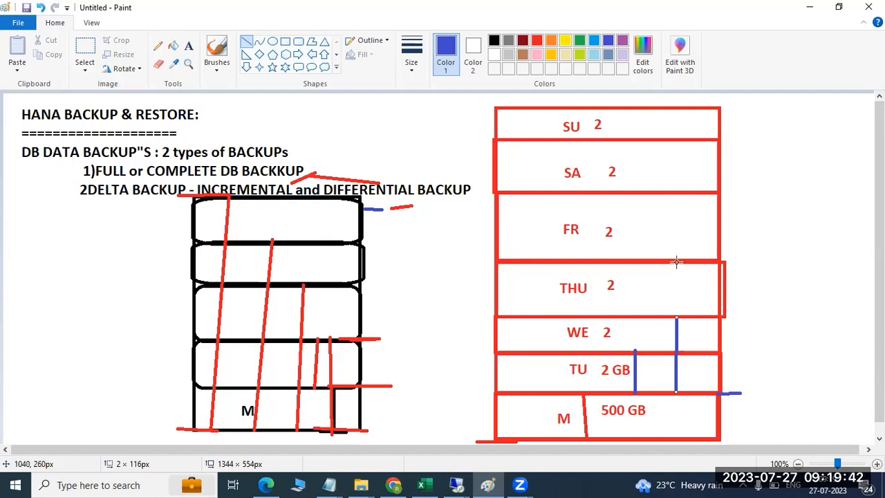
left_click_drag(697, 391, 697, 259)
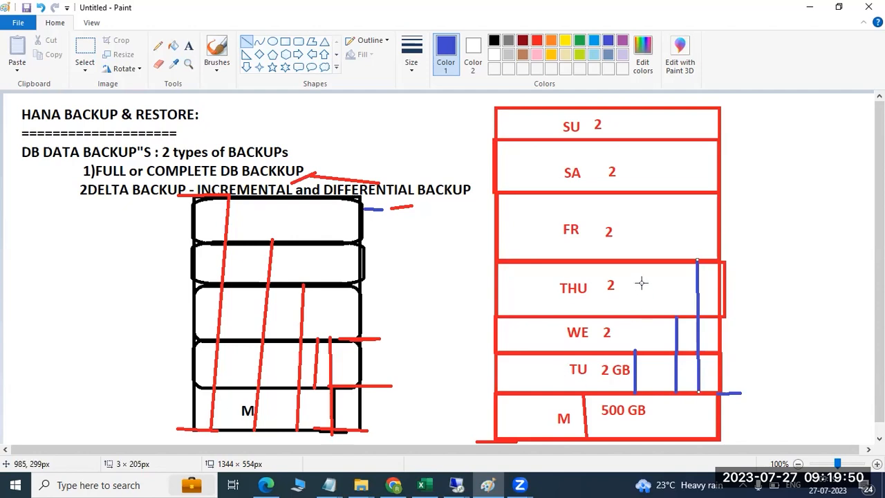
left_click_drag(538, 391, 541, 190)
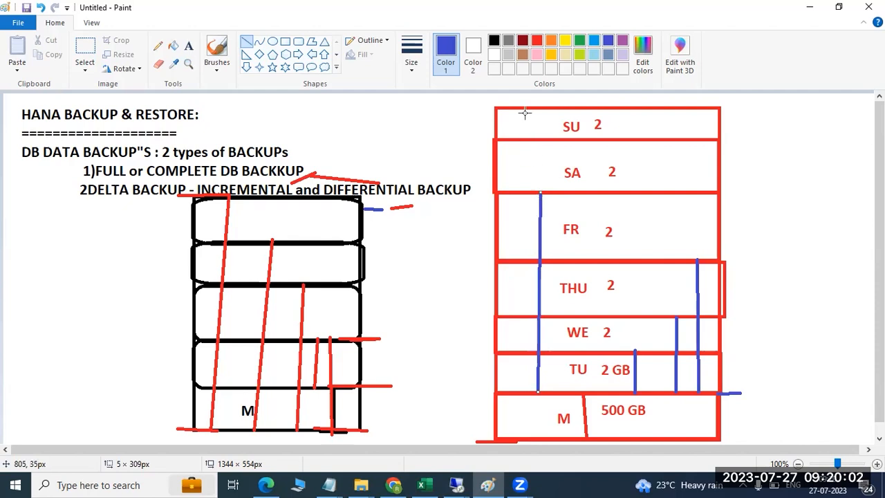
left_click_drag(512, 393, 526, 109)
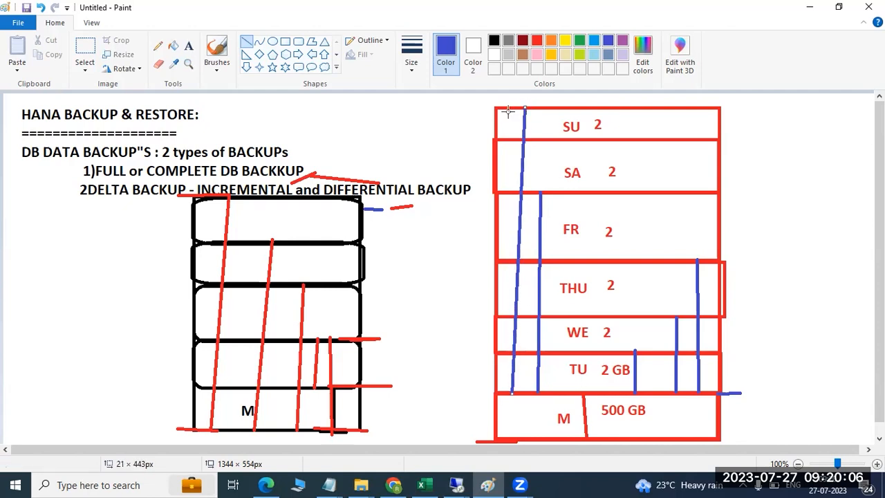
left_click_drag(468, 119, 523, 114)
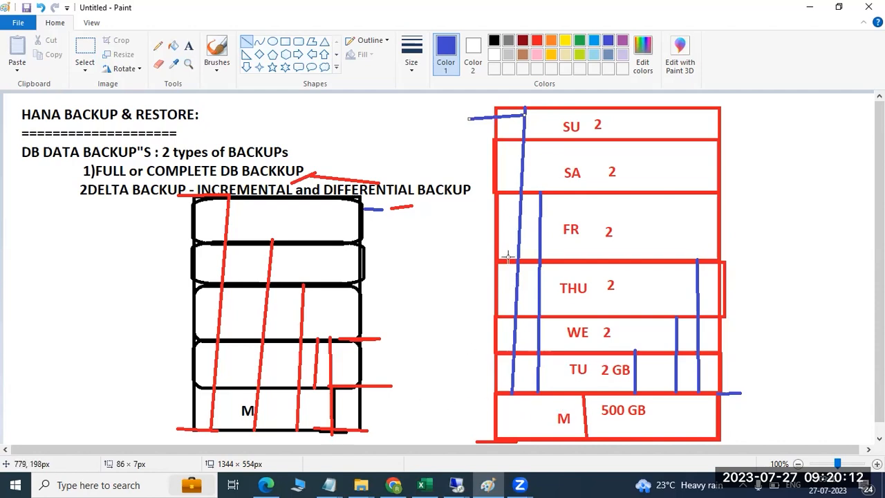
left_click_drag(444, 423, 589, 421)
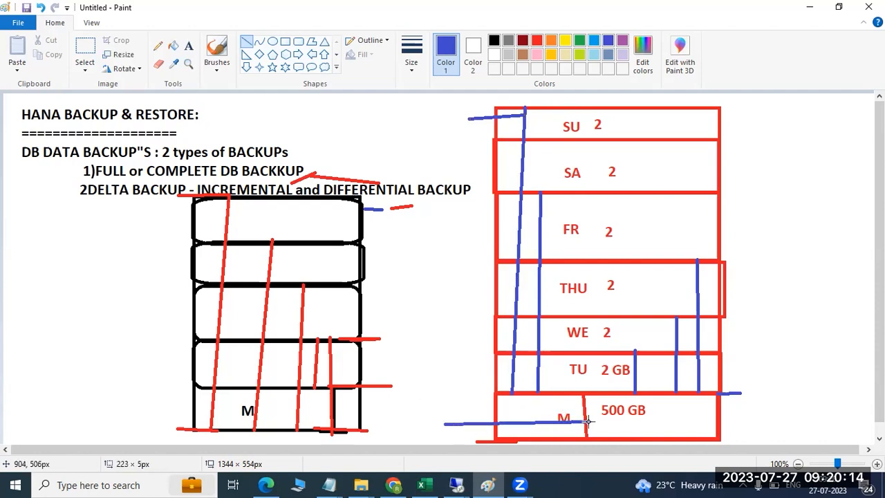
mouse_move(511, 393)
left_mouse_down()
mouse_move(535, 126)
mouse_move(525, 105)
left_mouse_up()
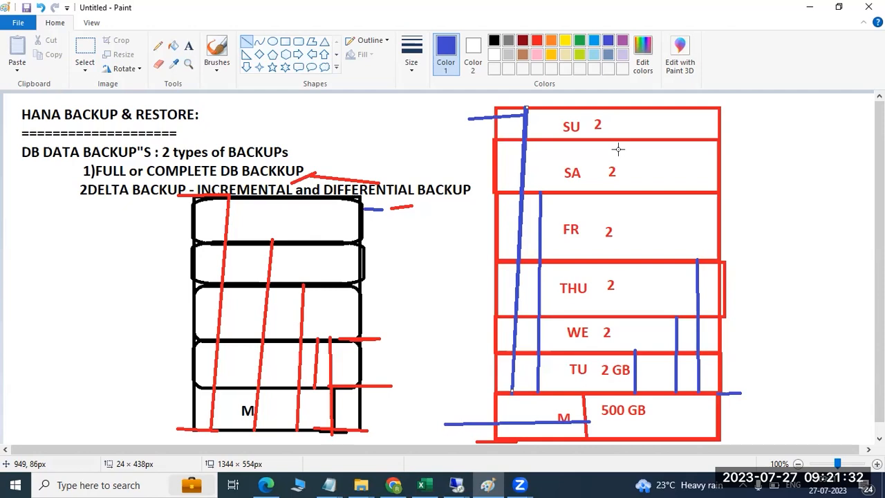
- Reload the Cockpit page showing the 503 error in the remote session, then return to it
left_click(457, 485)
left_click(475, 445)
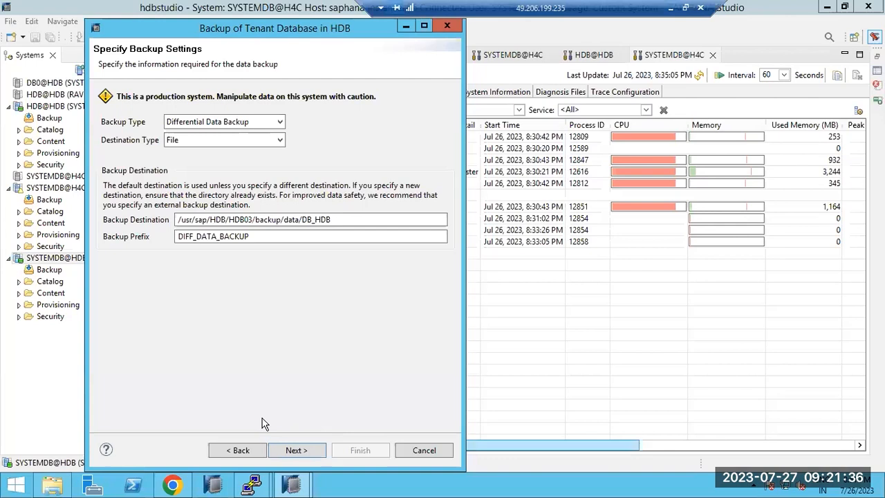
left_click(172, 484)
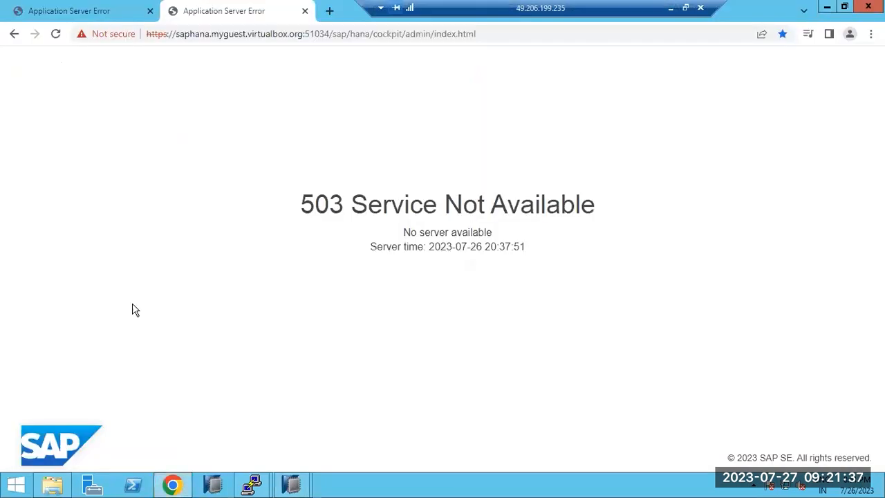
left_click(54, 34)
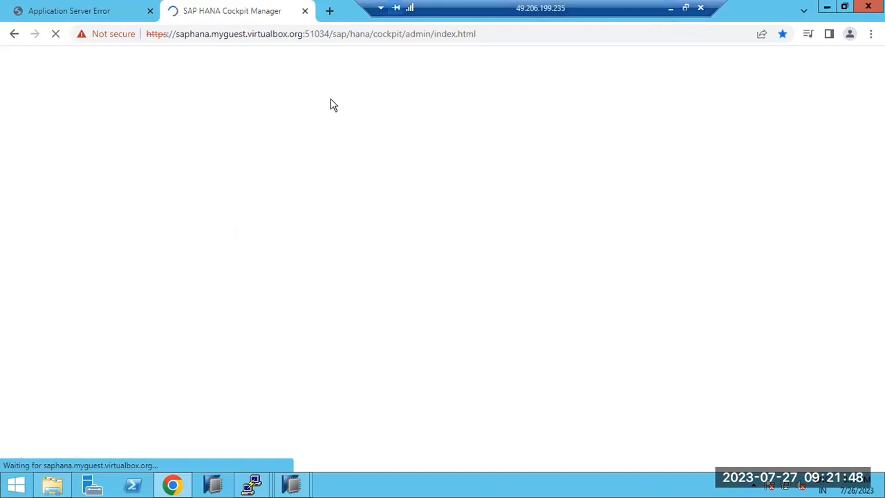
left_click(656, 9)
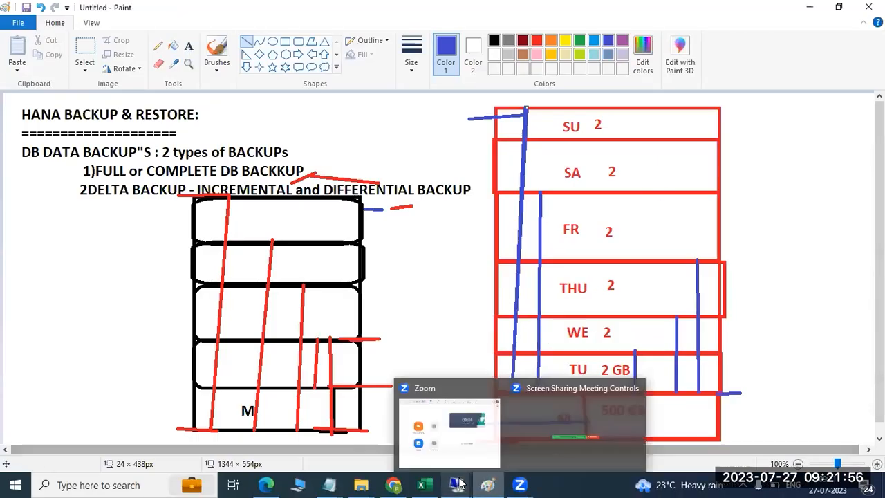
mouse_move(456, 484)
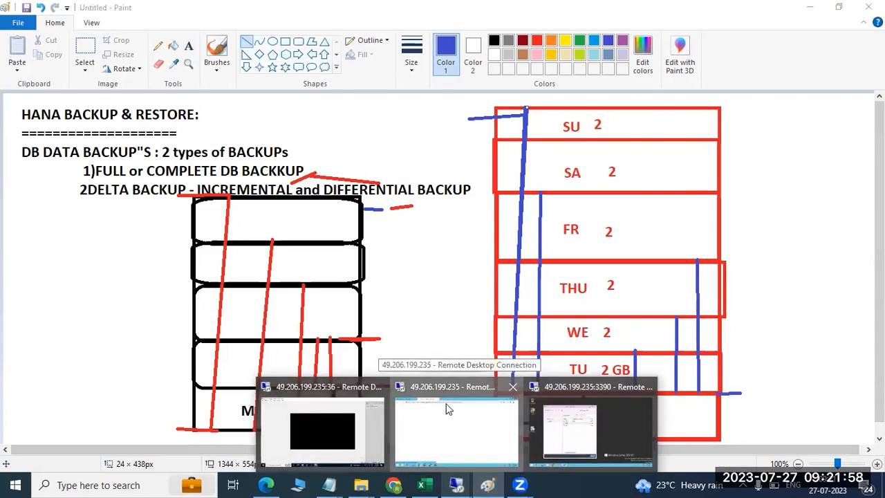
left_click(462, 411)
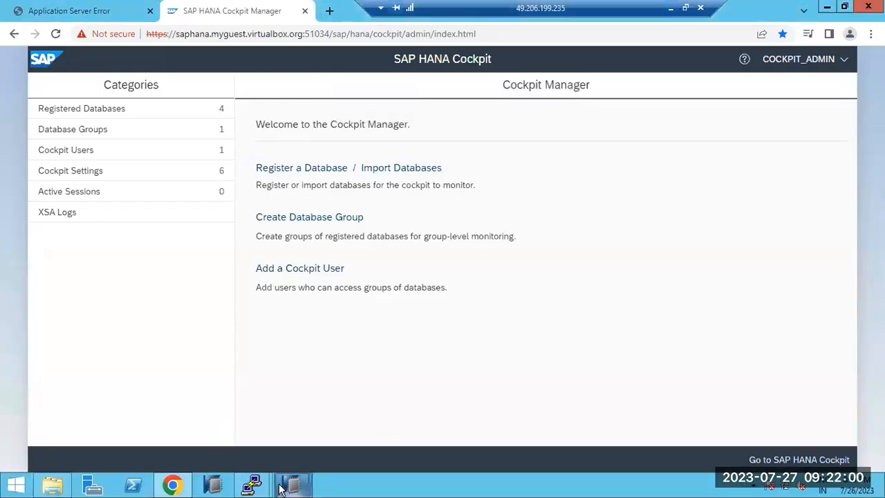
- Run a Differential Data Backup of tenant HDB, note the missing-full-backup error, and close
mouse_move(287, 487)
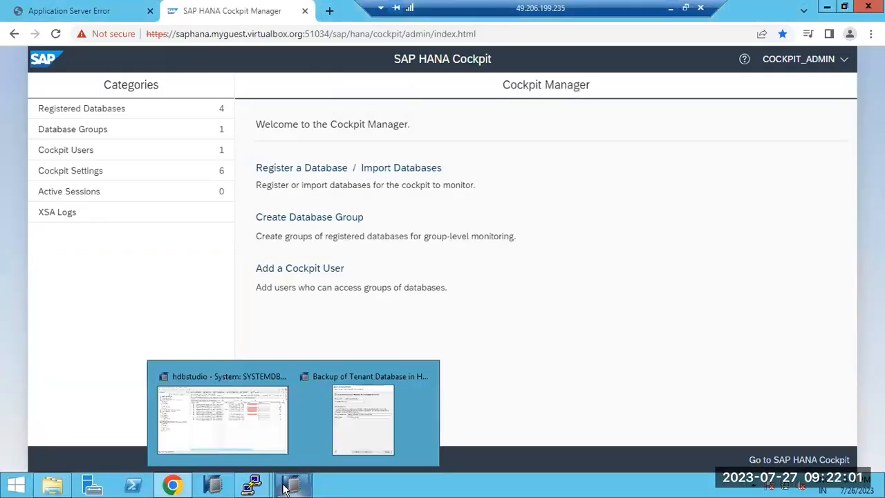
left_click(348, 428)
left_click(225, 121)
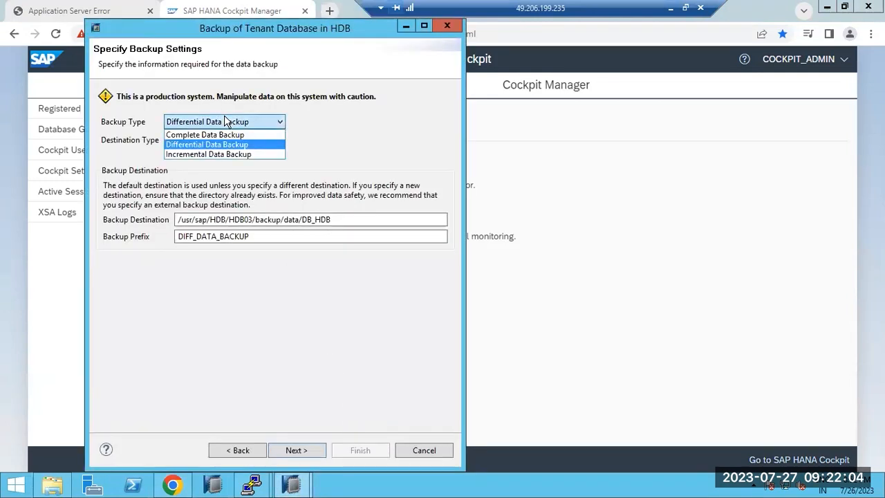
left_click(207, 144)
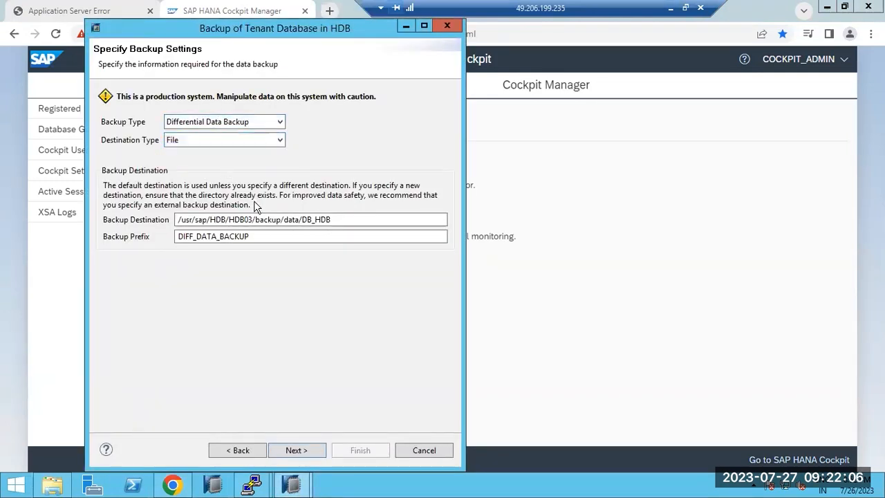
left_click(296, 450)
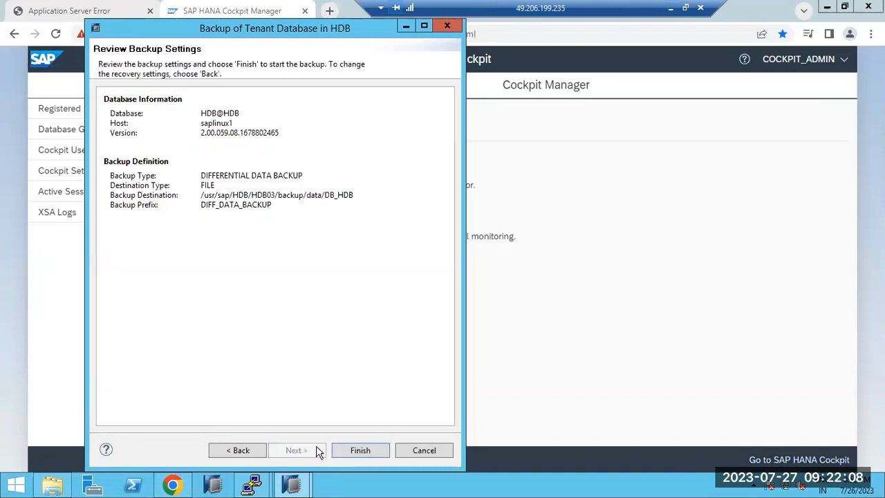
left_click(360, 450)
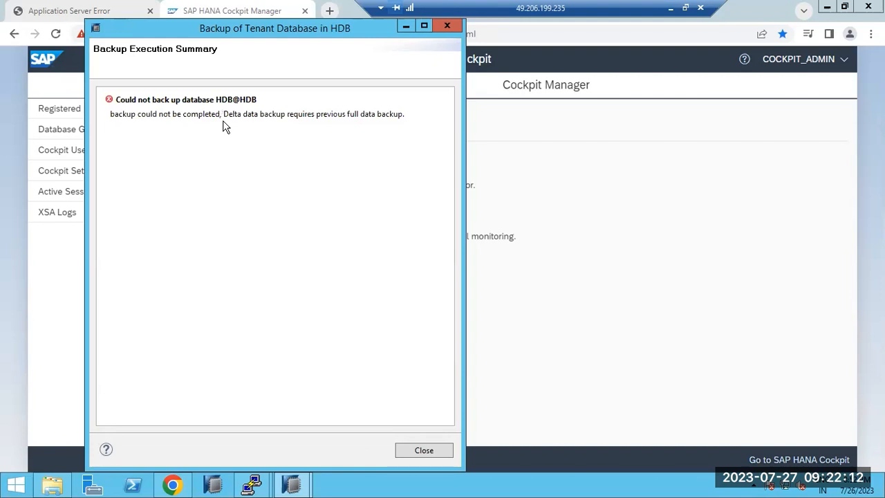
left_click_drag(224, 116, 383, 119)
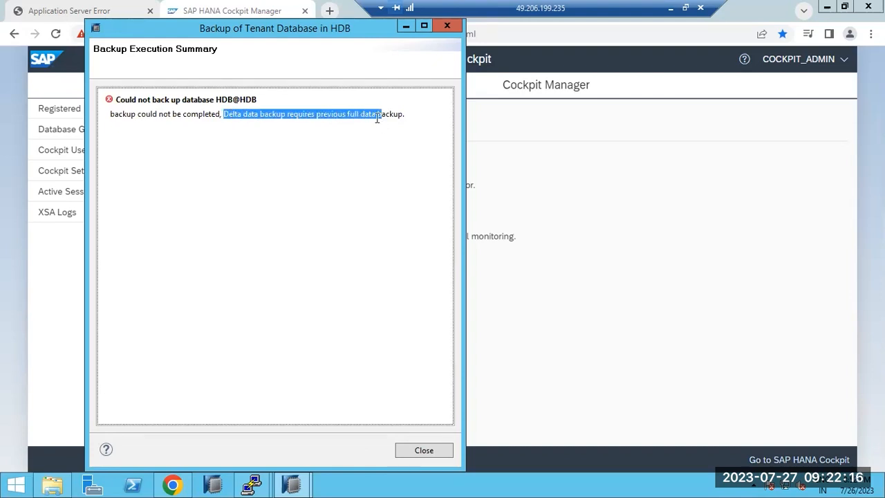
left_click(437, 451)
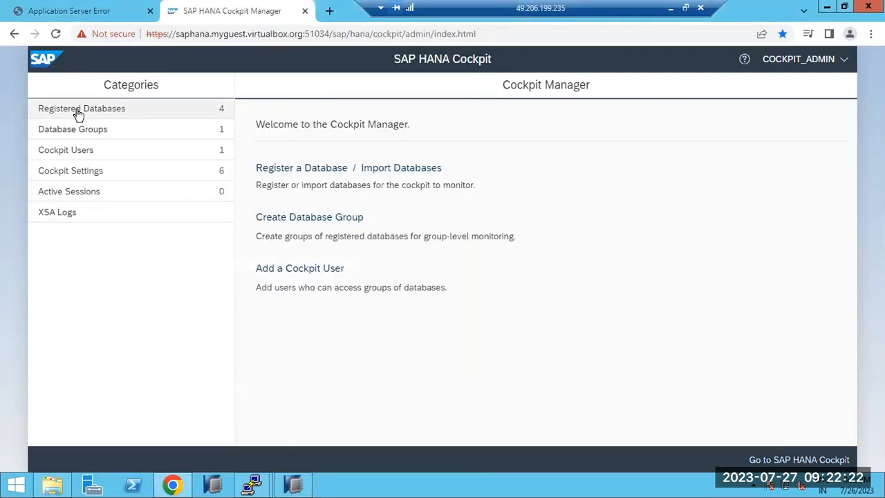
- Open 'Go to SAP HANA Cockpit' home page, then minimize the Remote Desktop window
left_click(780, 459)
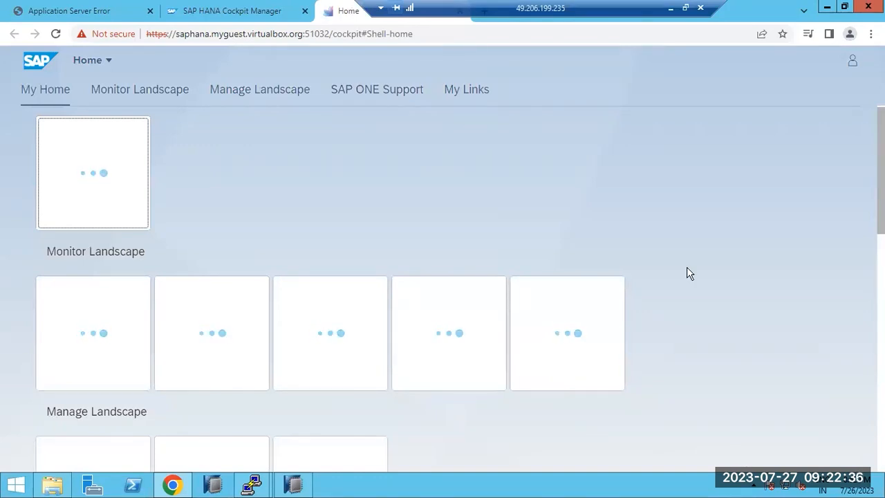
left_click(677, 7)
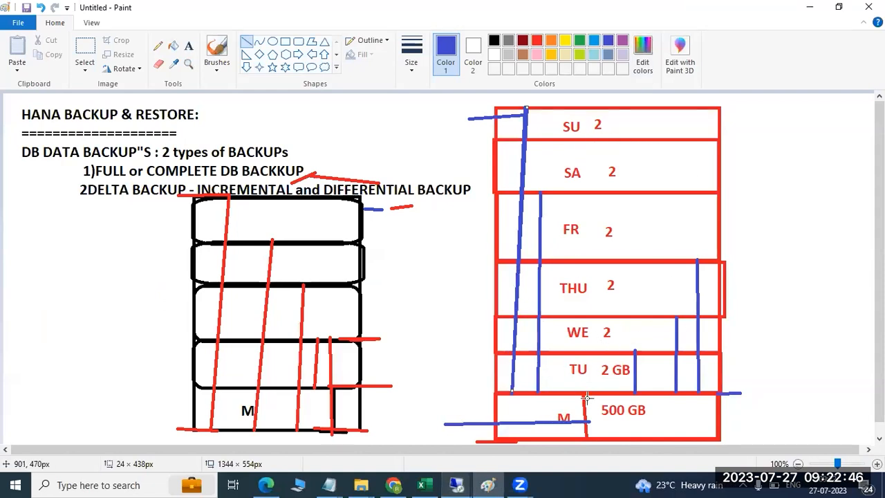
- Draw blue horizontal lines along the TU/M border and vertical lines up to the SA row
left_click_drag(588, 394, 731, 393)
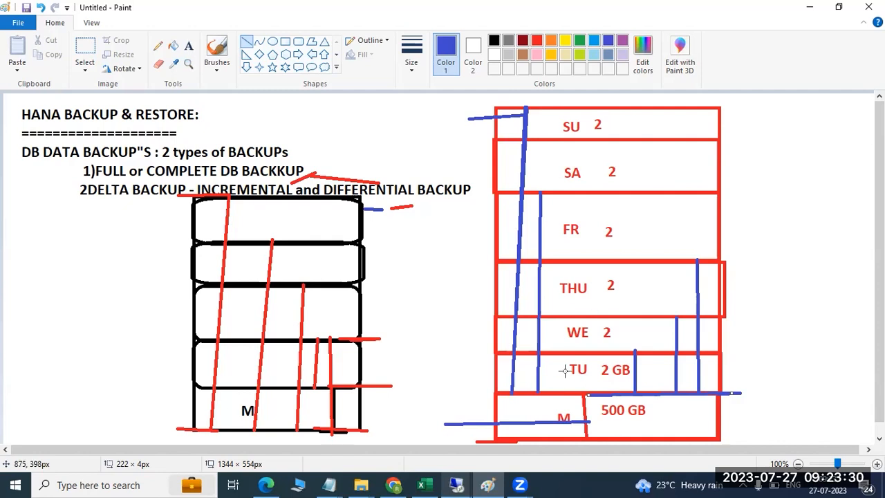
left_click_drag(559, 391, 746, 393)
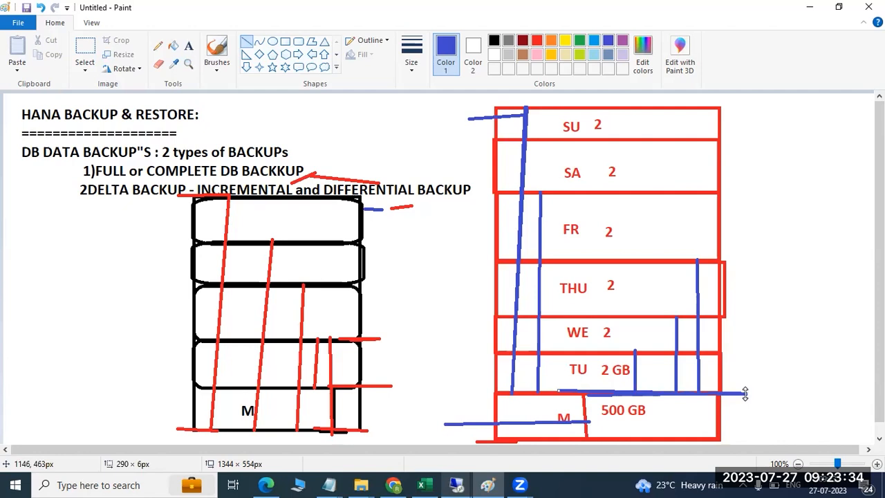
left_click_drag(465, 391, 592, 389)
left_click(661, 392)
left_click_drag(660, 393, 649, 109)
left_click_drag(709, 106, 750, 105)
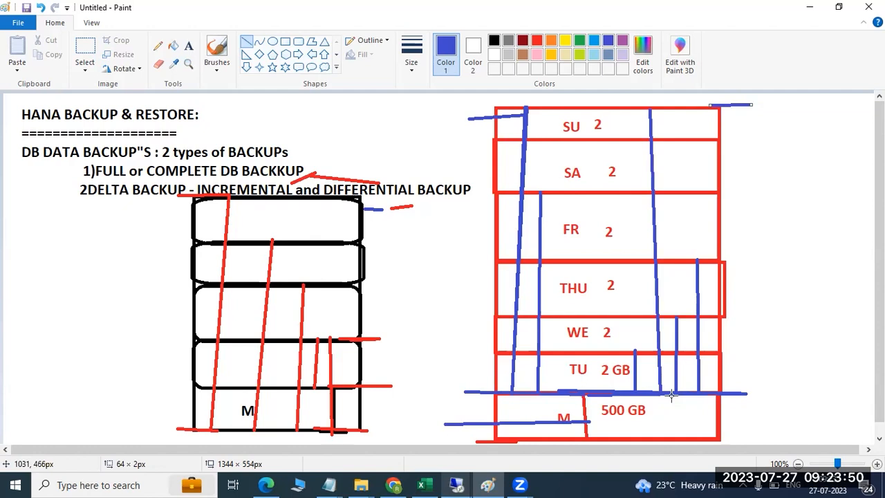
left_click_drag(671, 394, 671, 105)
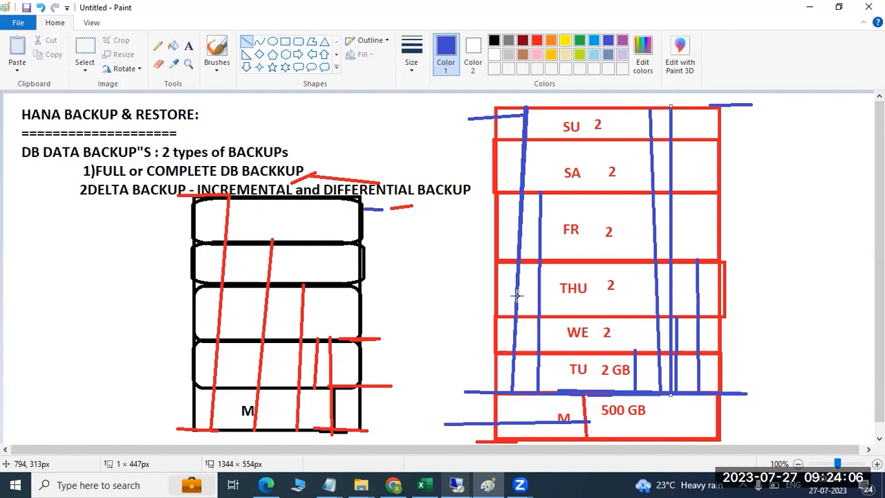
- Open a new Paint window and draw a tall outer rectangle
left_click(117, 484)
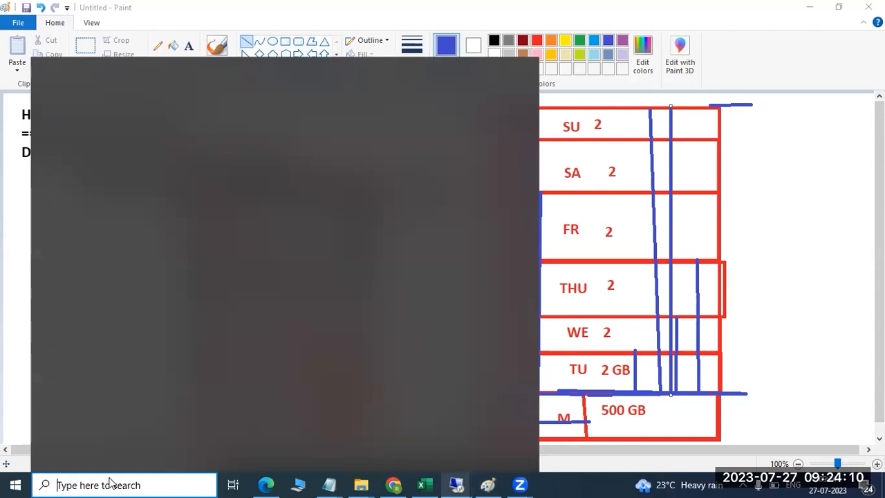
left_click(158, 298)
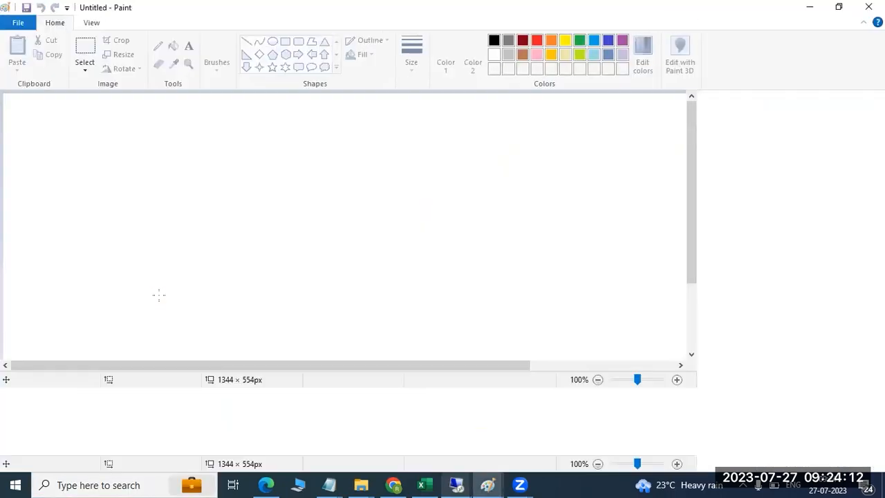
left_click(188, 46)
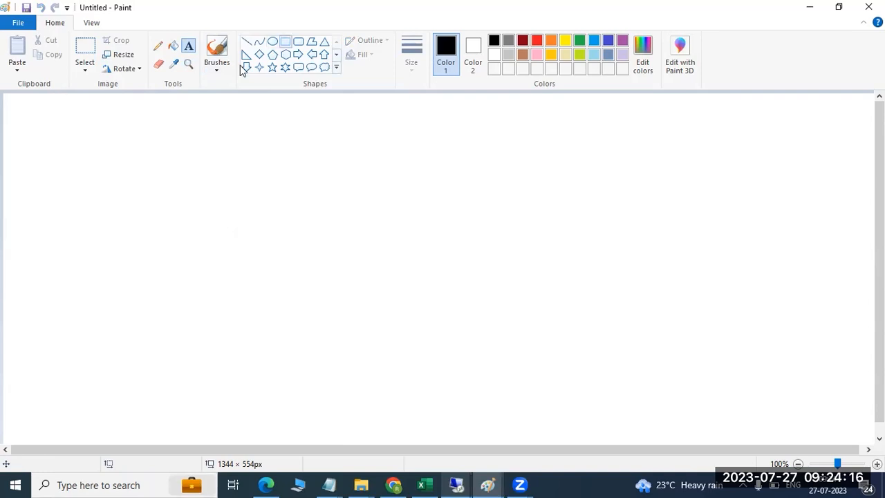
left_click(285, 42)
left_click_drag(80, 99, 320, 438)
left_click(353, 408)
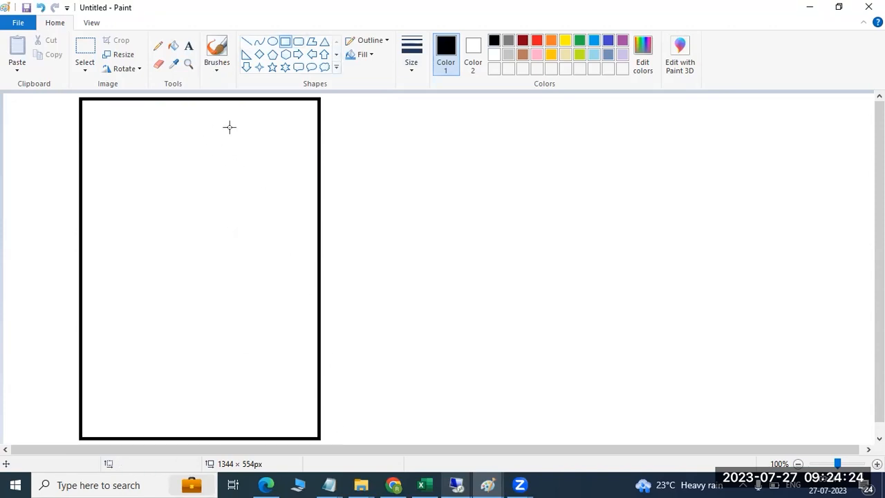
- Draw the top five stacked row rectangles inside the tall box
left_click_drag(81, 98, 319, 150)
left_click(89, 168)
left_click_drag(80, 149, 318, 200)
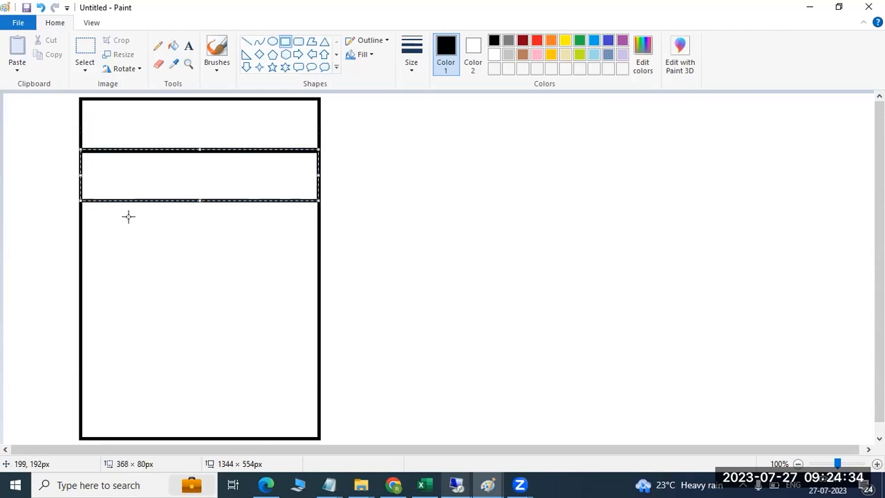
left_click(65, 199)
left_click_drag(80, 200, 317, 255)
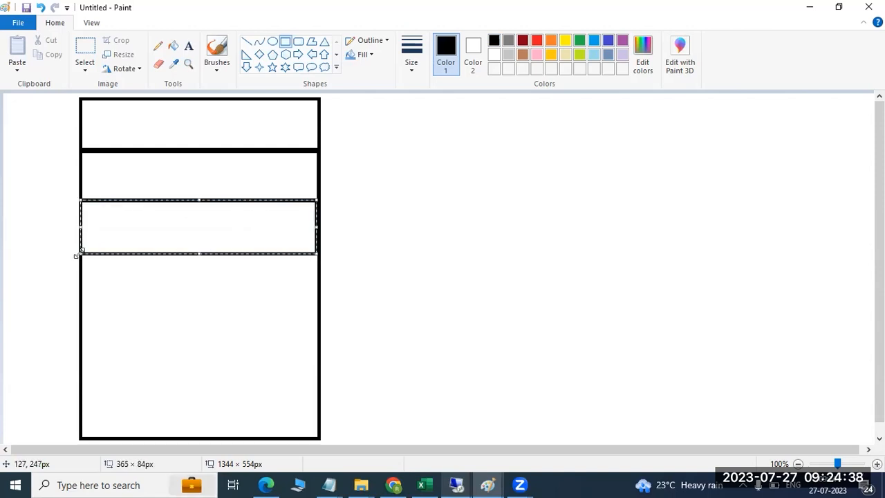
left_click(43, 250)
left_click_drag(81, 255, 316, 316)
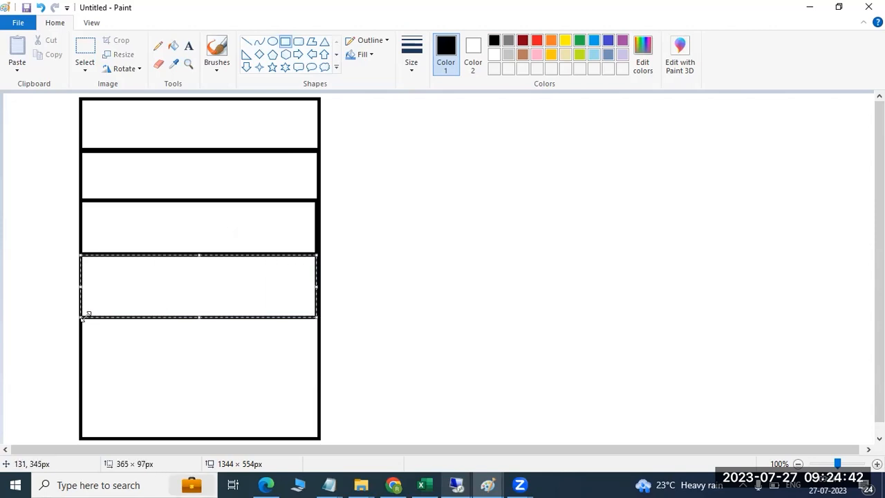
left_click(55, 317)
left_click_drag(77, 317, 319, 369)
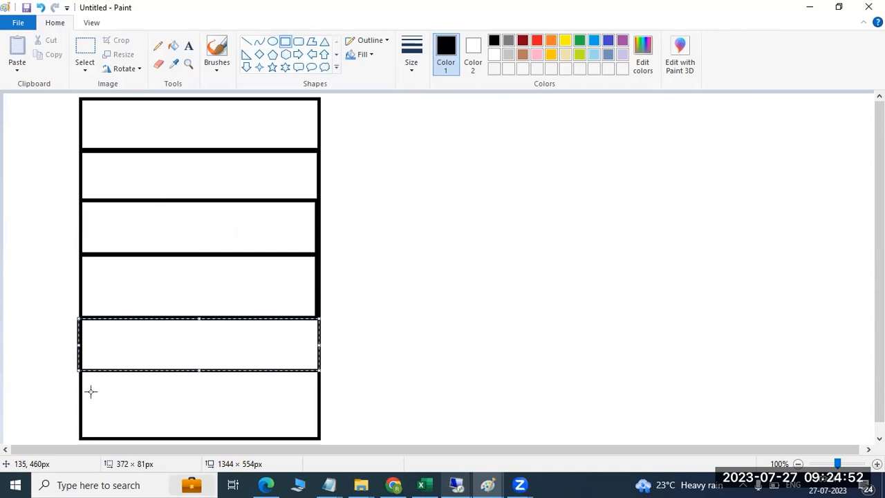
- Draw the bottom row rectangle, redoing it after a misplaced first attempt
left_click_drag(80, 401, 321, 434)
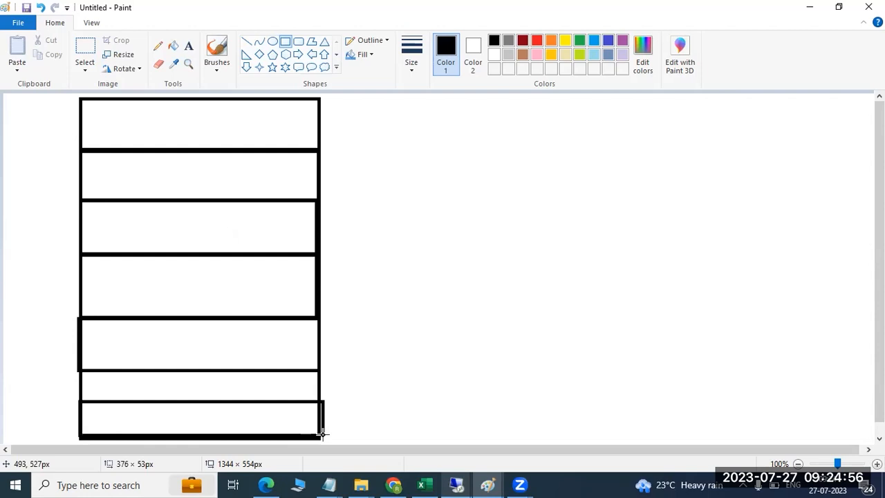
left_click_drag(322, 435, 326, 432)
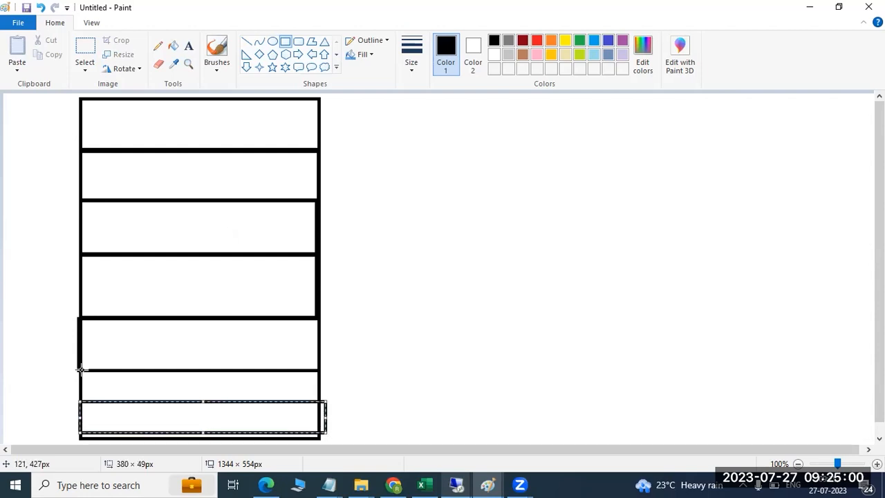
left_click(91, 396)
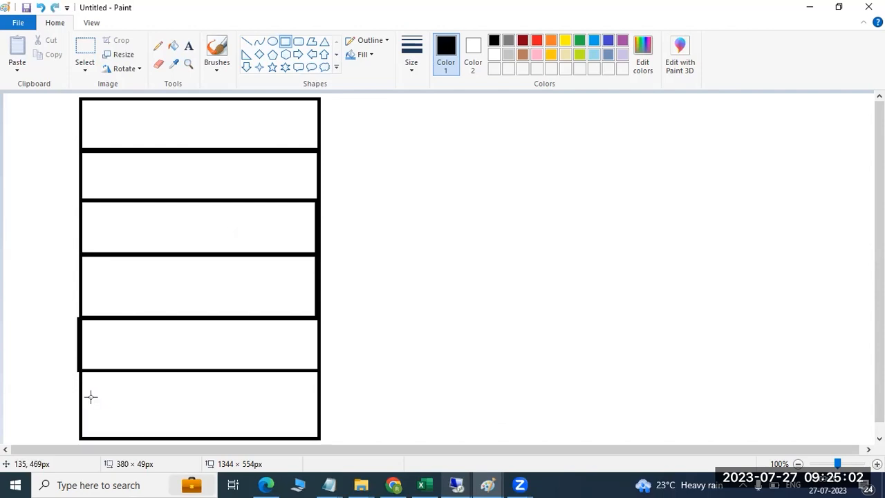
left_click_drag(78, 404, 320, 437)
- Label the three bottom rows M, T and W
left_click(374, 373)
left_click(188, 45)
left_click(134, 427)
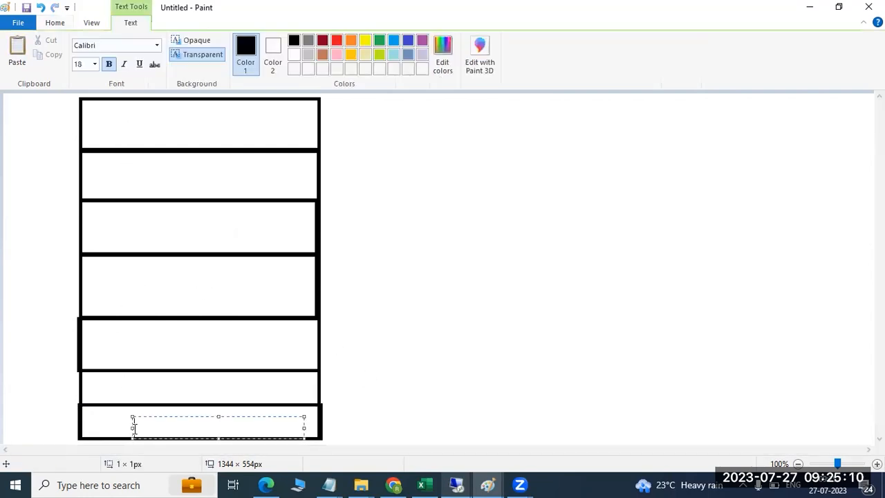
type("M")
left_click(149, 386)
left_click(150, 386)
type("T")
left_click(148, 339)
left_click(148, 339)
type("W")
left_click(154, 287)
- Label the upper rows T, F, SA and SU
left_click(153, 278)
type("T")
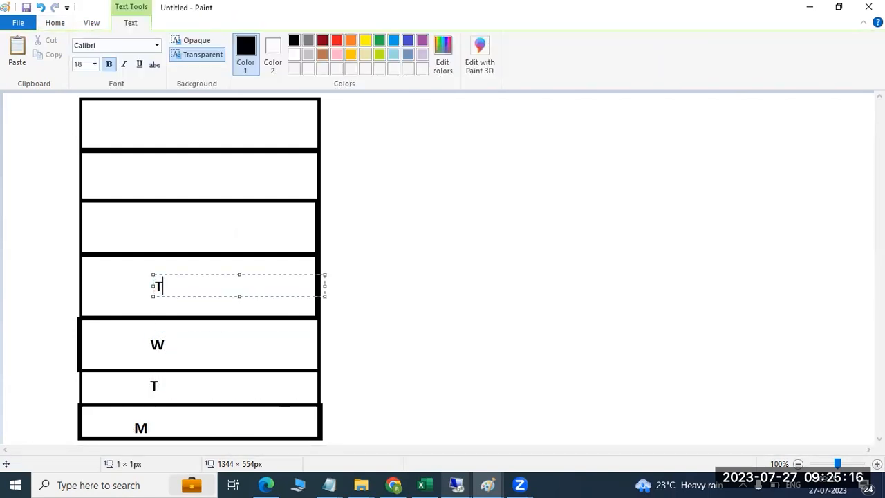
left_click(166, 225)
left_click(166, 225)
type("F")
left_click(165, 174)
left_click(166, 174)
type("SA")
left_click(171, 127)
left_click(171, 127)
type("SU")
left_click(34, 170)
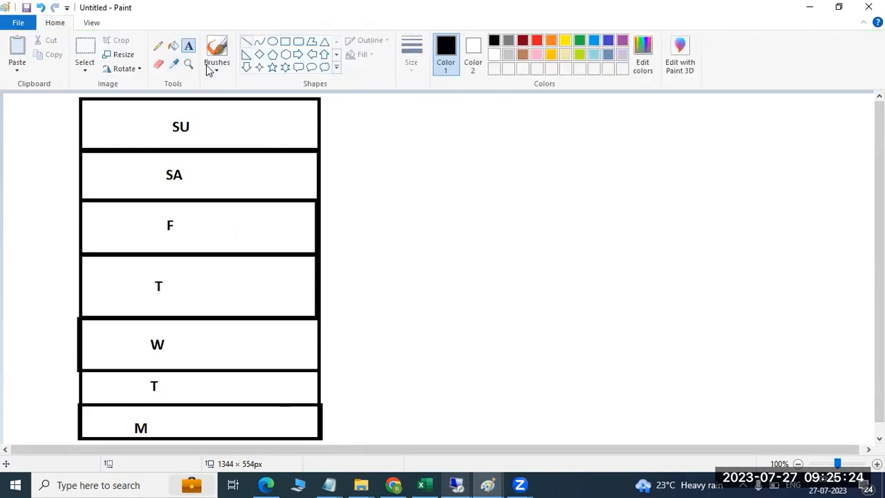
left_click(247, 41)
left_click(537, 41)
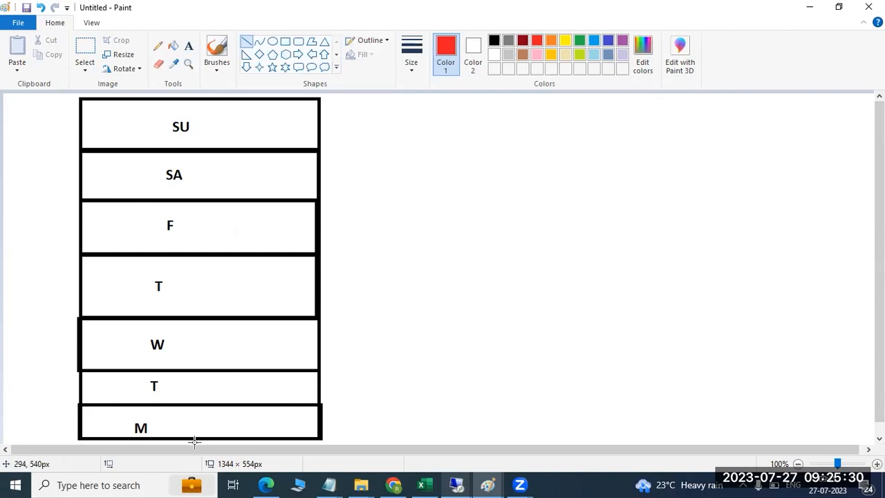
- Draw a red divider in the M box and a tick off its corner labelled 10
left_click_drag(190, 405, 191, 440)
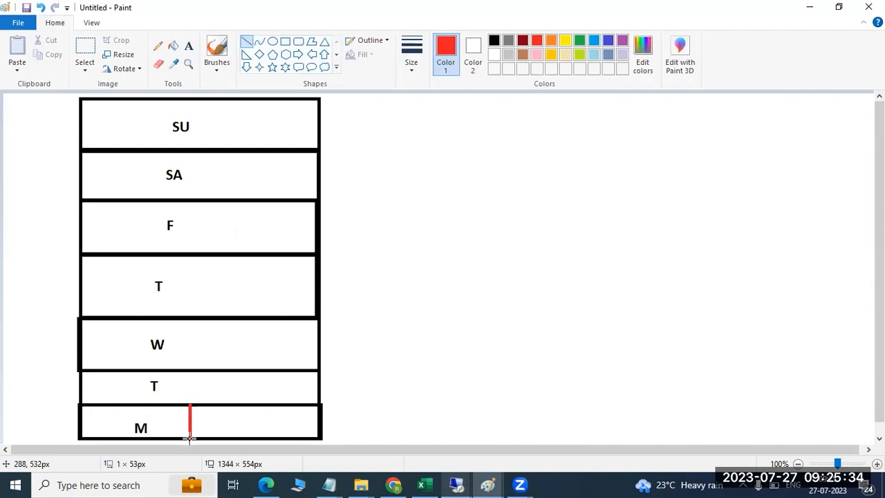
left_click_drag(309, 405, 354, 405)
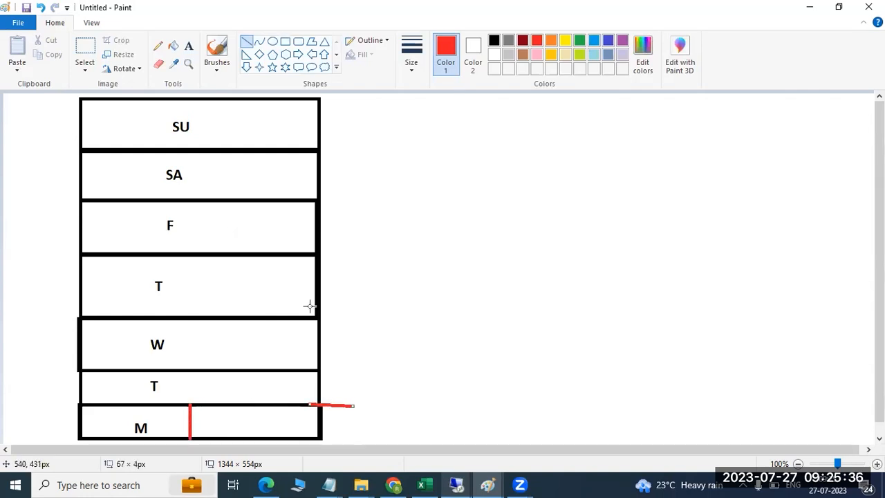
left_click(188, 45)
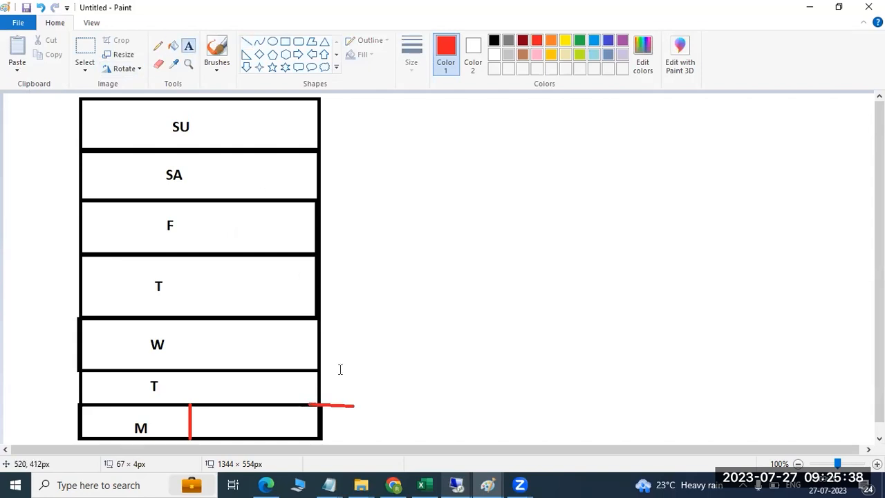
left_click(349, 408)
type("10")
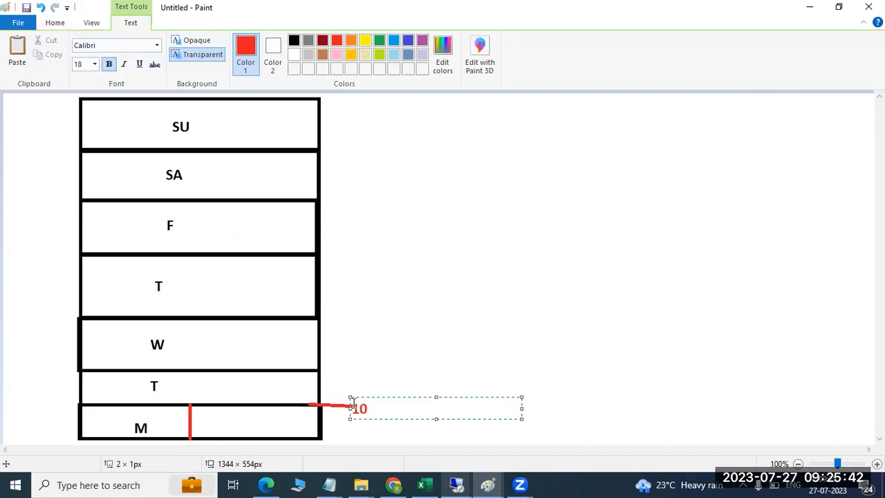
left_click(387, 338)
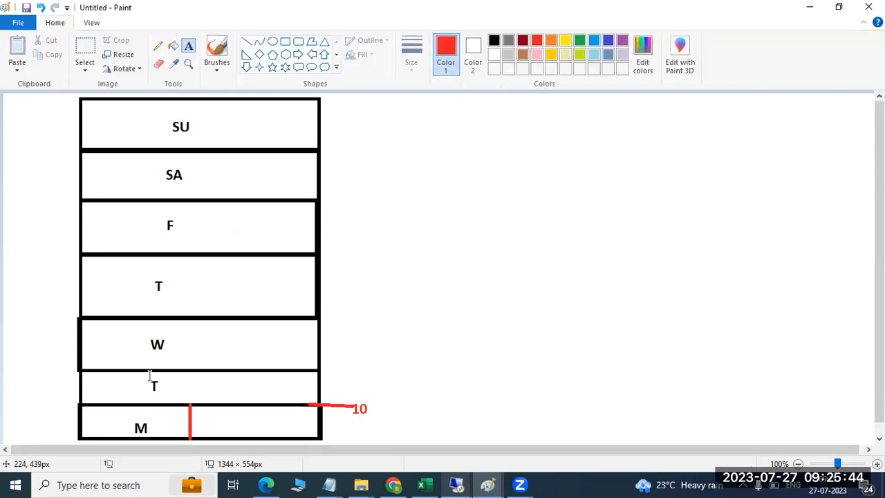
- Add a second red 10 label at the W/T border and a 2 in the T row
left_click(325, 371)
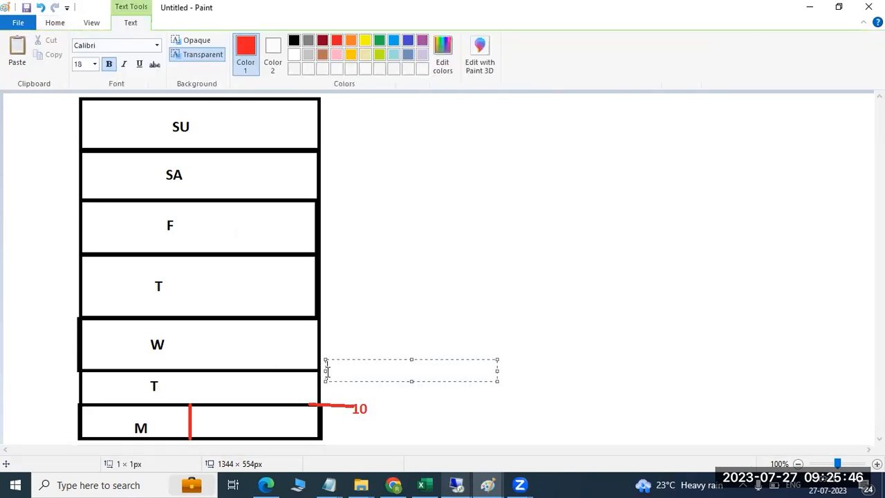
type("10")
left_click(175, 389)
left_click(175, 389)
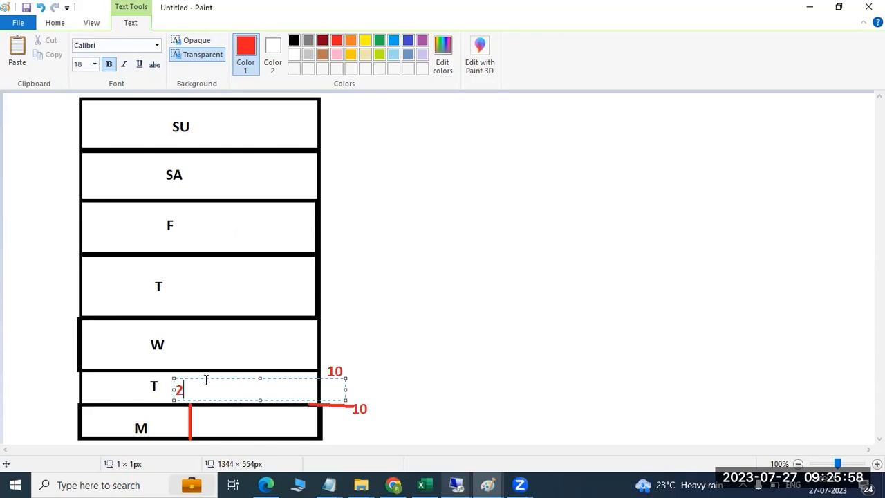
left_click(16, 22)
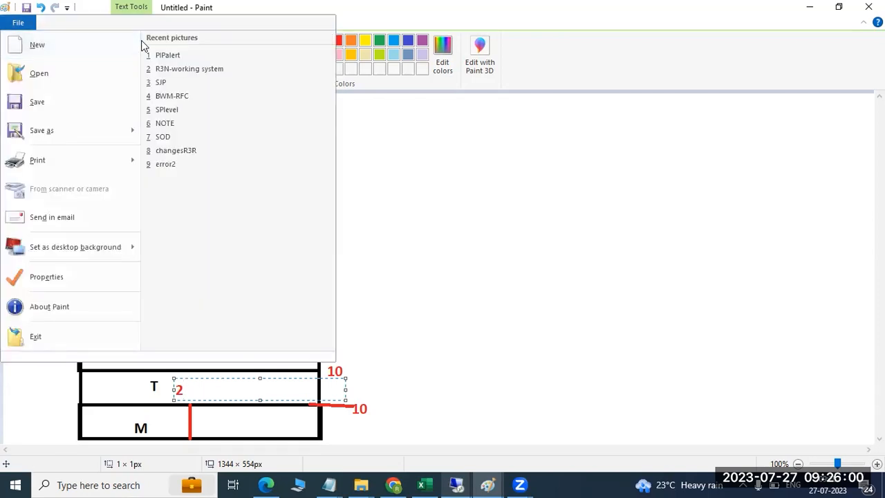
key("Escape")
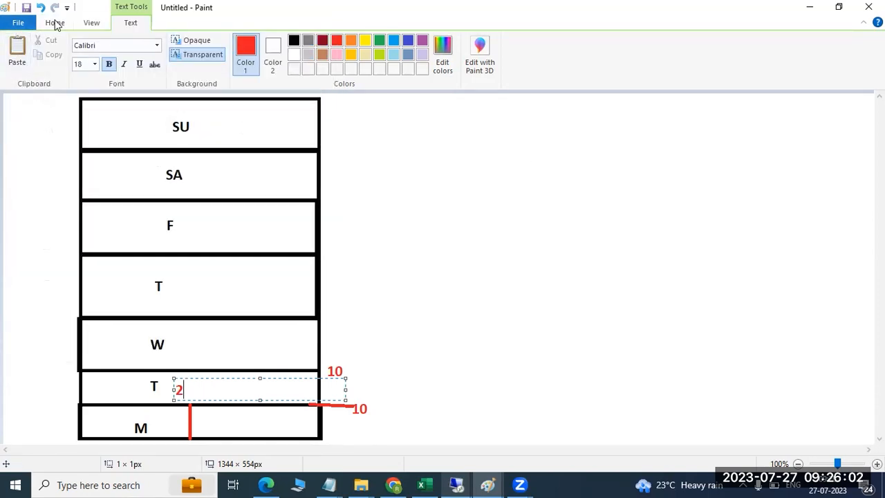
left_click(55, 23)
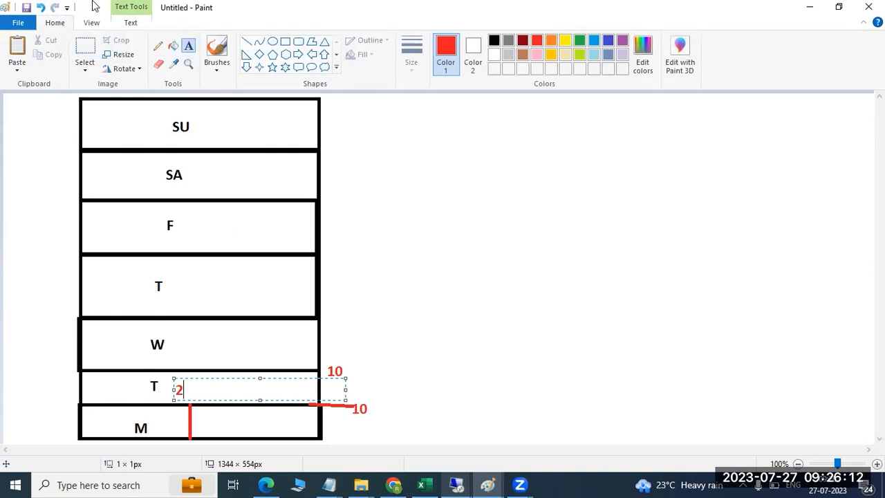
key("Escape")
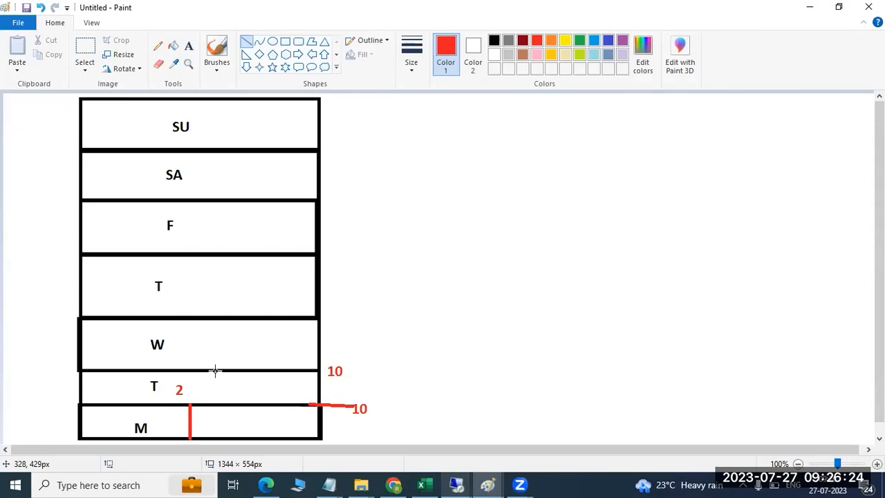
- Draw red vertical lines in the W and F rows and red ticks off the F row's borders
left_click_drag(215, 371, 215, 315)
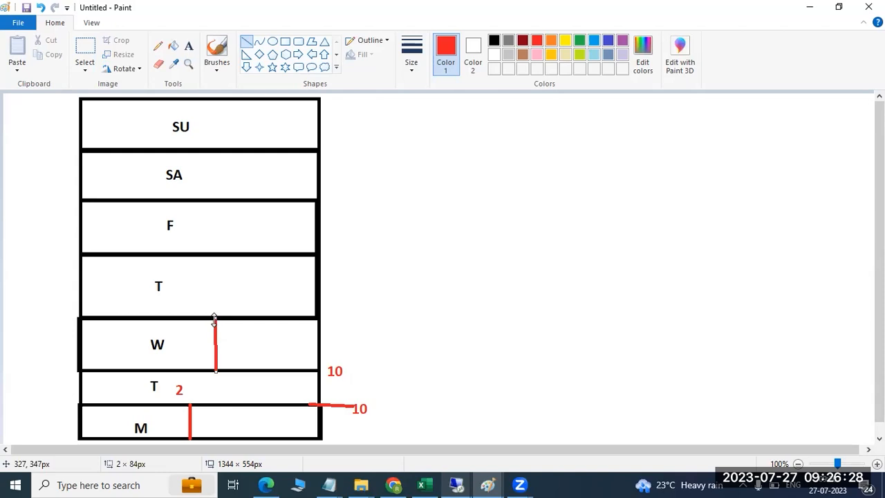
left_click_drag(300, 254, 379, 253)
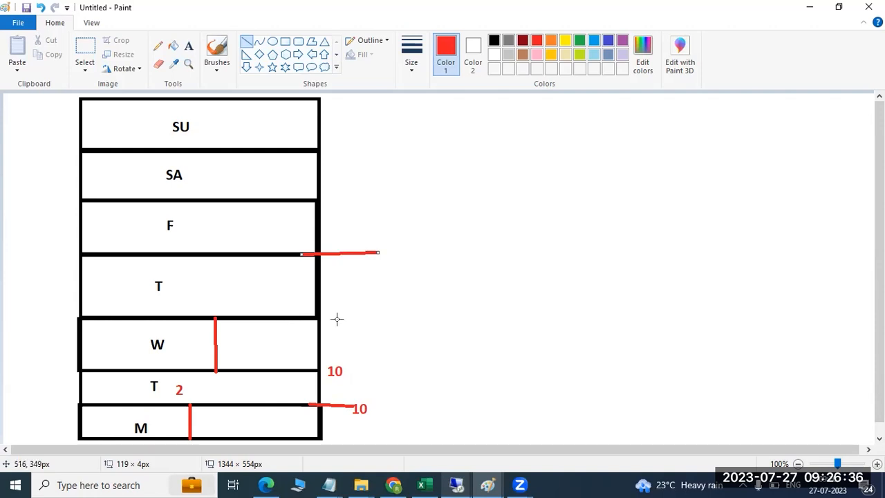
mouse_move(312, 318)
left_mouse_down()
mouse_move(335, 318)
mouse_move(284, 317)
mouse_move(284, 250)
left_mouse_up()
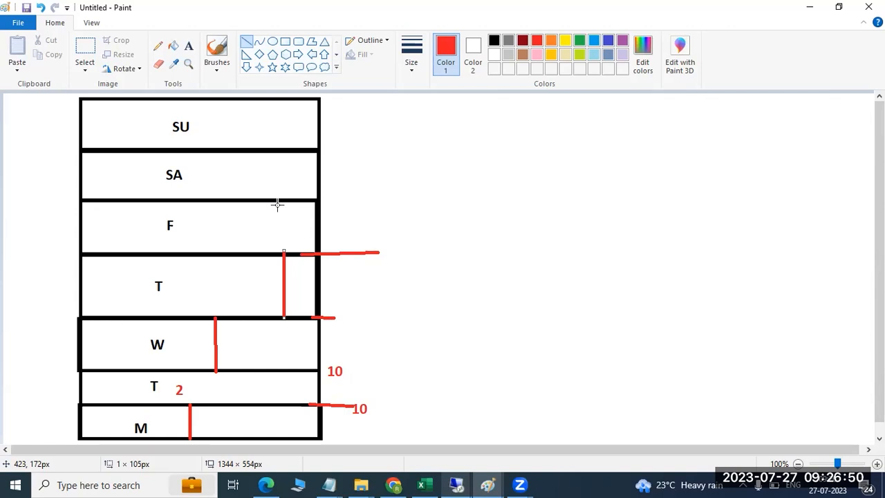
left_click_drag(317, 200, 359, 197)
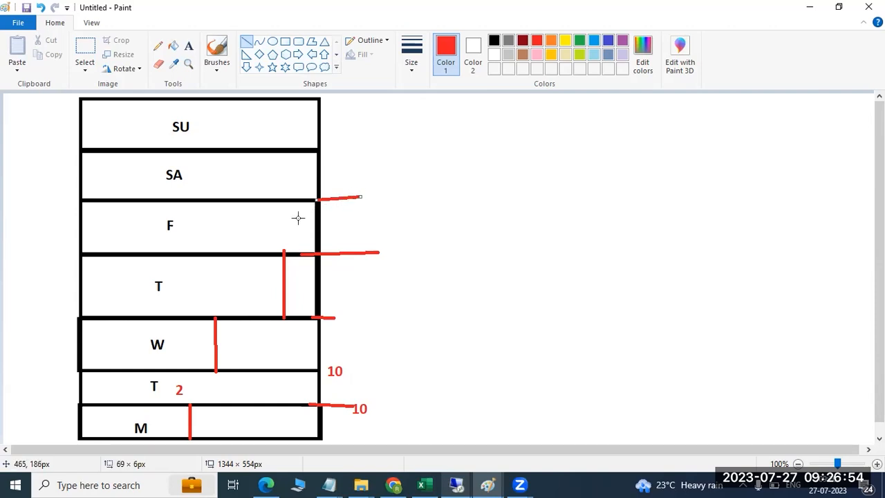
left_click_drag(271, 254, 271, 254)
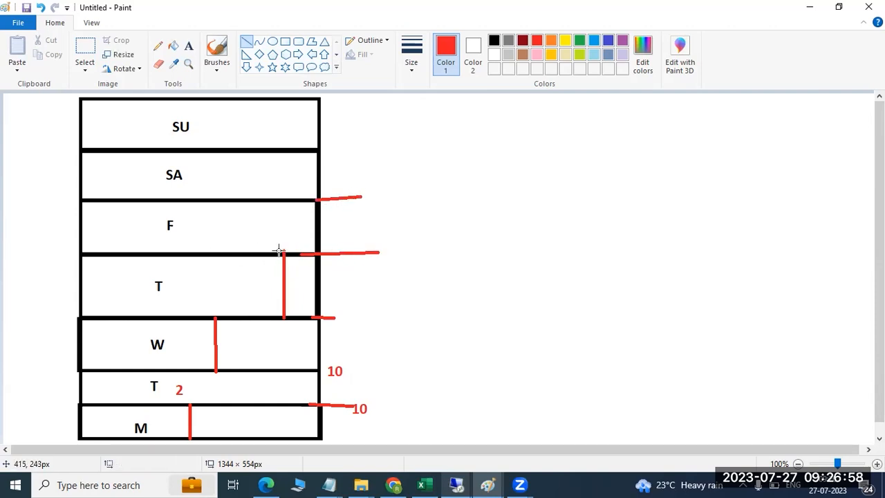
left_click_drag(275, 253, 277, 197)
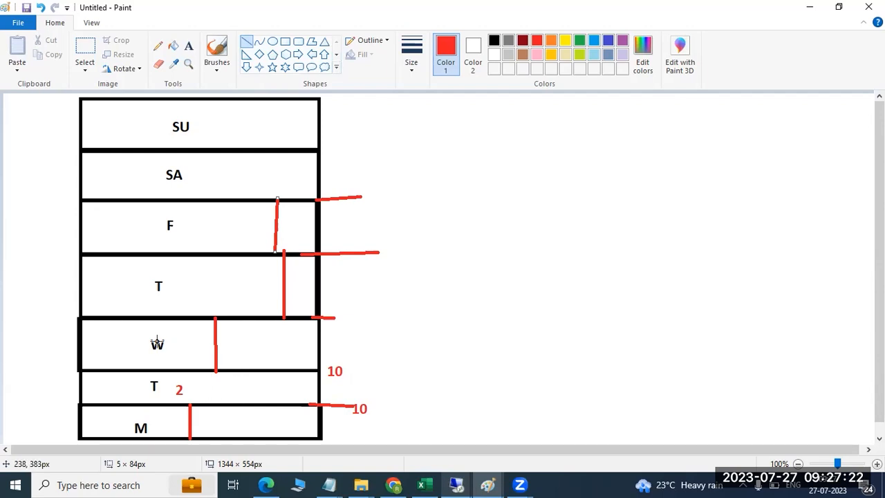
- Underline W in red and draw red lines along the T/M and F/T borders and up to W
left_click_drag(151, 354, 162, 355)
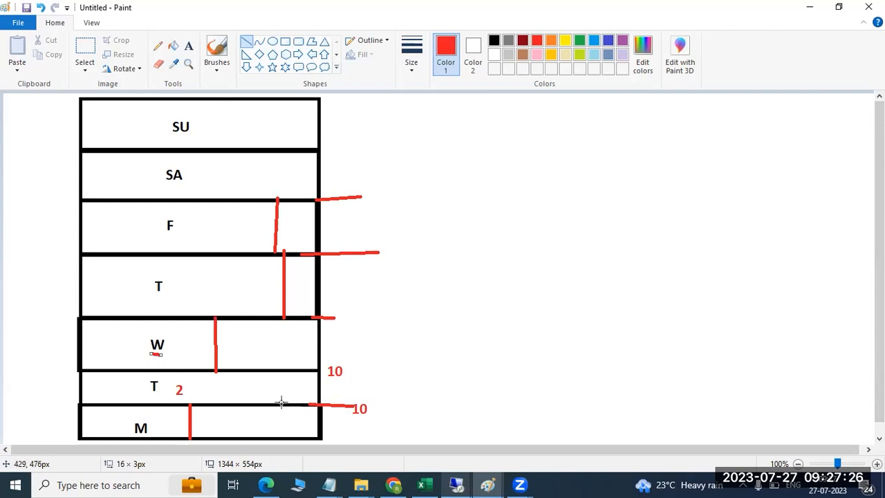
left_click_drag(281, 399, 357, 405)
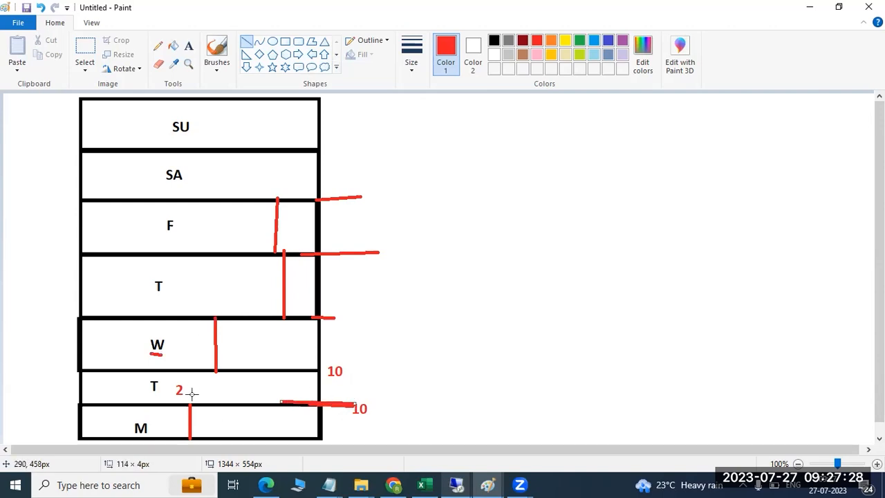
left_click_drag(215, 408, 215, 312)
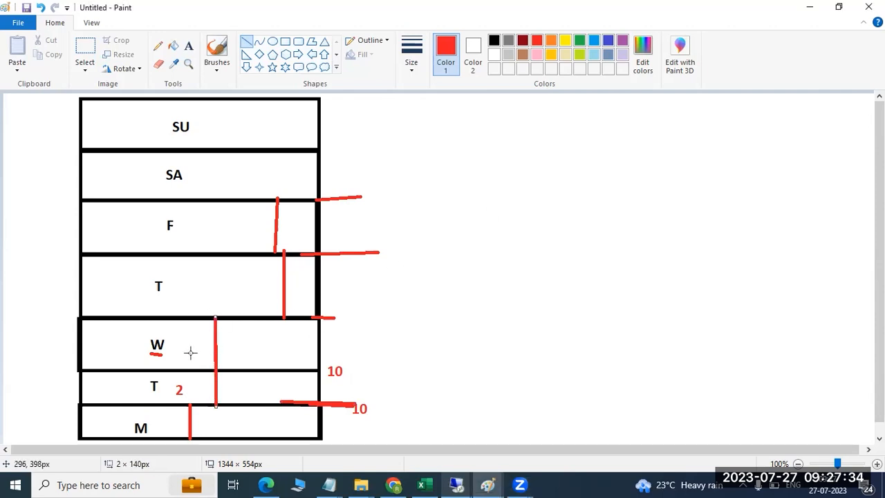
left_click_drag(219, 254, 242, 256)
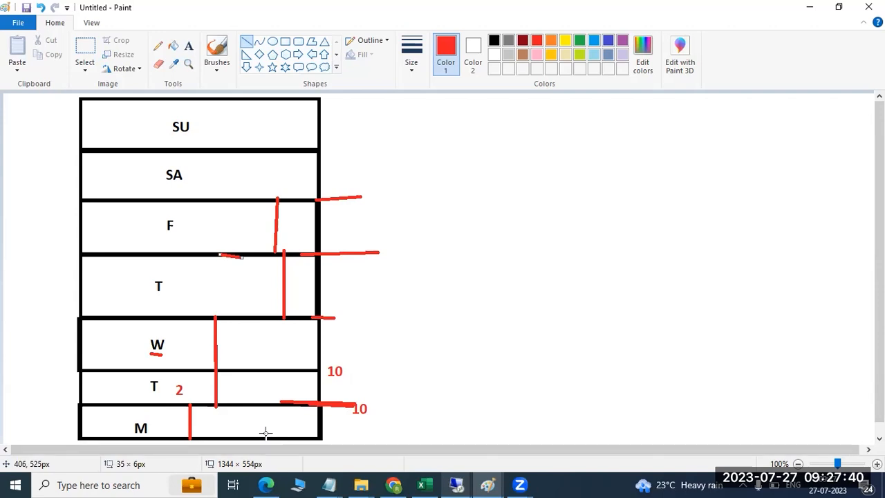
mouse_move(226, 406)
left_mouse_down()
mouse_move(247, 405)
mouse_move(270, 377)
mouse_move(267, 252)
left_mouse_up()
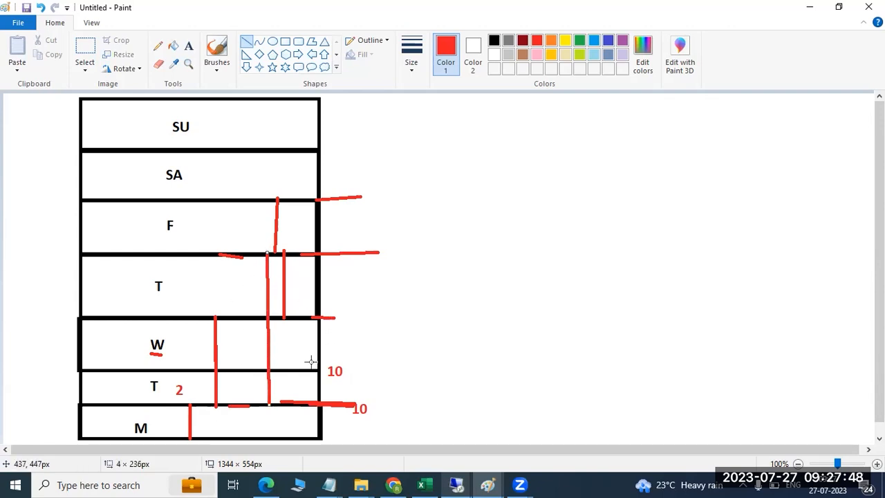
left_click_drag(263, 404, 348, 410)
left_click(376, 401)
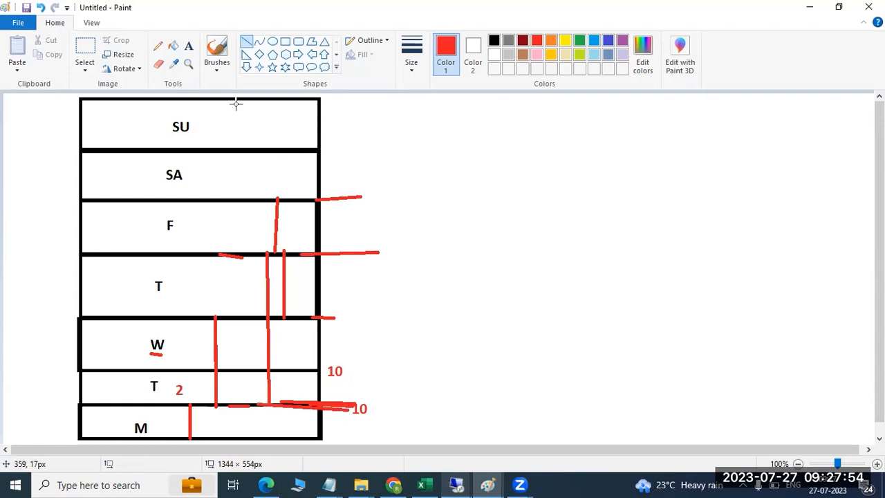
- Draw a long red line along the SU row's top and red verticals up through T, SA and SU
left_click_drag(236, 101, 436, 105)
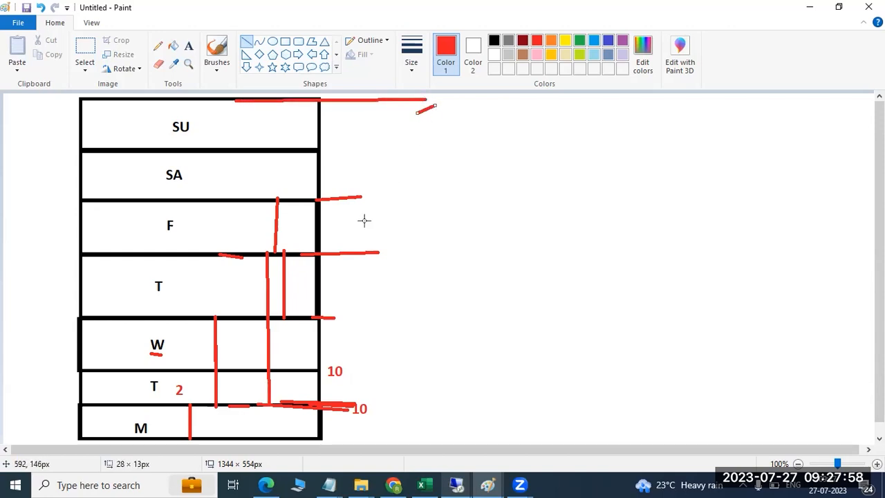
left_click_drag(244, 432, 248, 254)
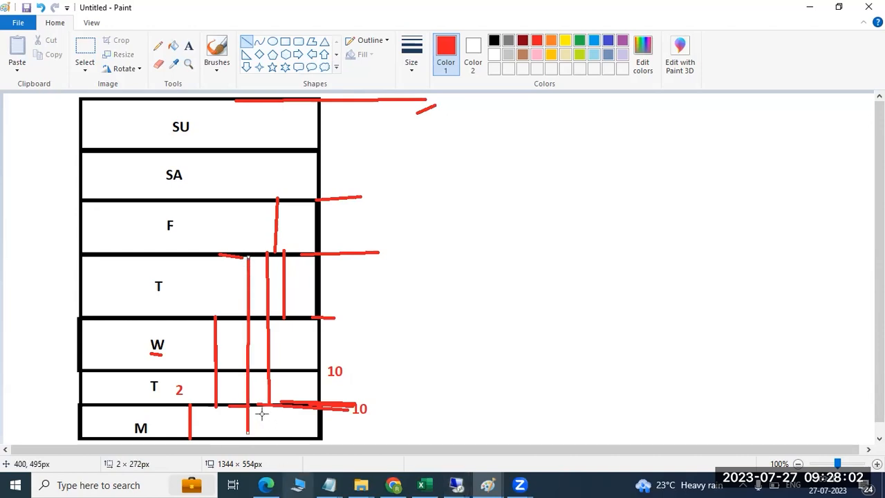
mouse_move(188, 400)
left_mouse_down()
mouse_move(373, 409)
mouse_move(361, 408)
left_mouse_up()
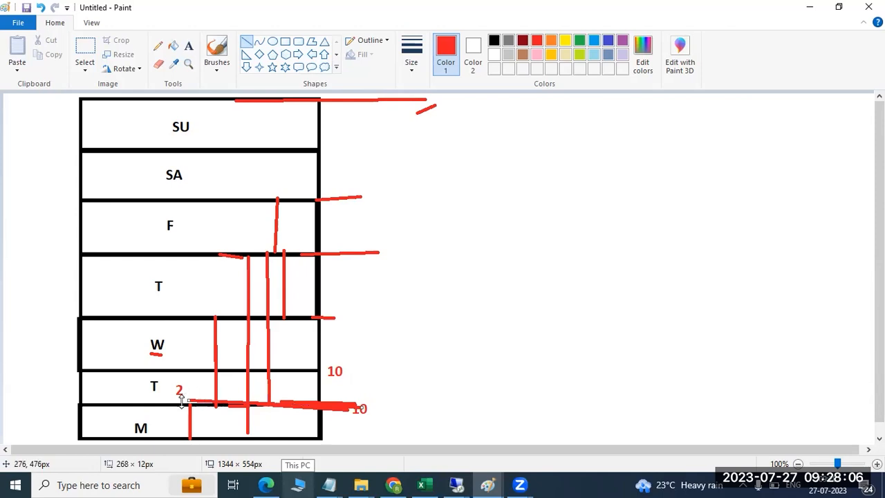
mouse_move(164, 402)
left_mouse_down()
mouse_move(168, 225)
mouse_move(148, 99)
mouse_move(163, 385)
left_mouse_up()
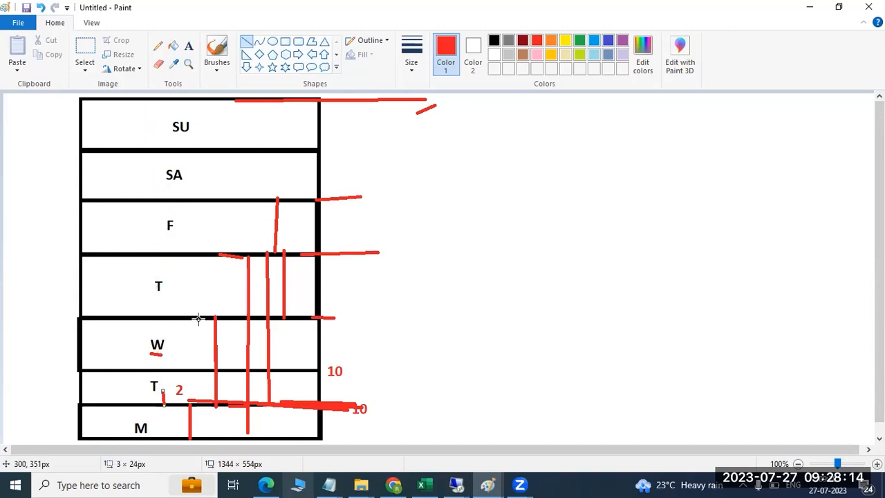
left_click(273, 200)
left_click_drag(272, 199, 254, 102)
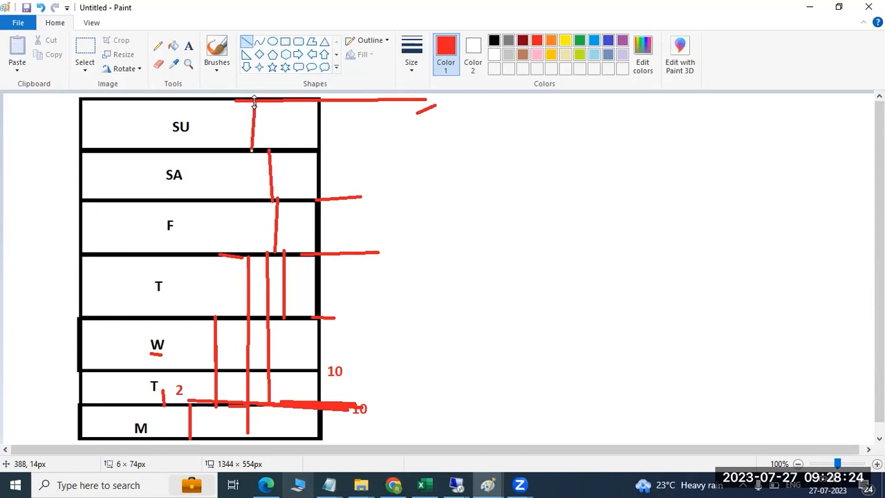
left_click_drag(254, 102, 255, 102)
- Back in Paint, draw a red line from beside the T label rightward along the T/M boundary
mouse_move(462, 484)
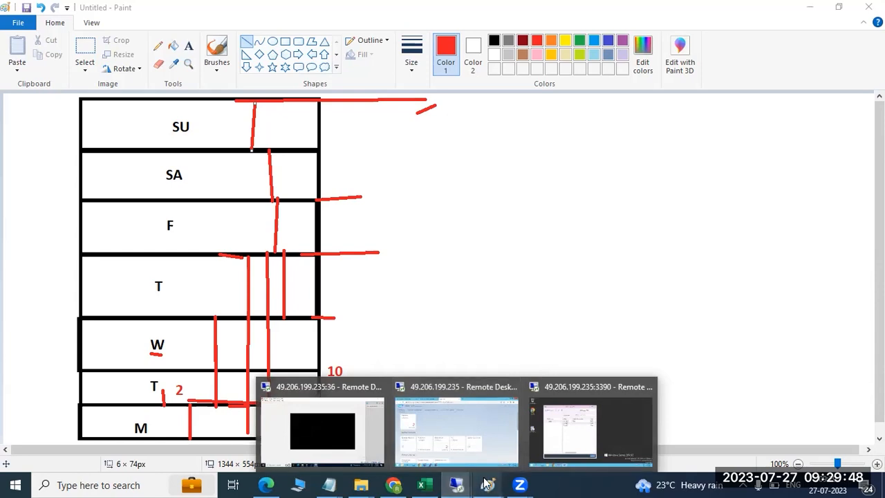
left_click(557, 425)
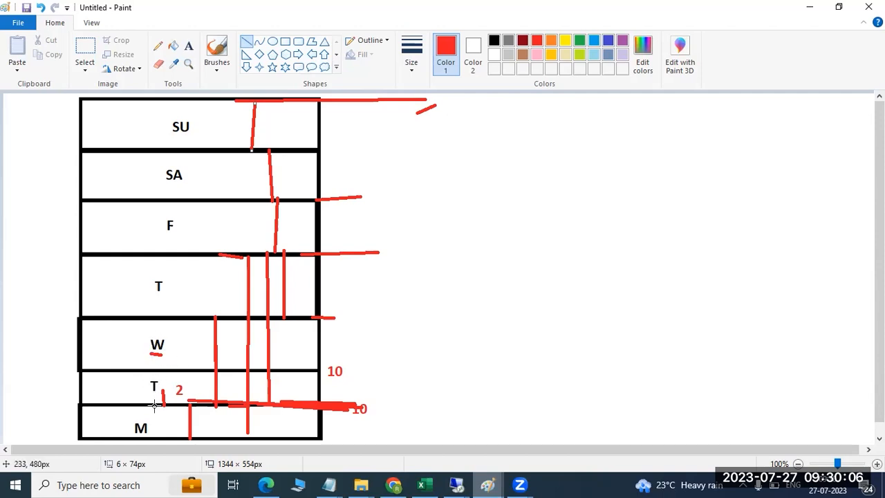
left_click_drag(153, 405, 238, 405)
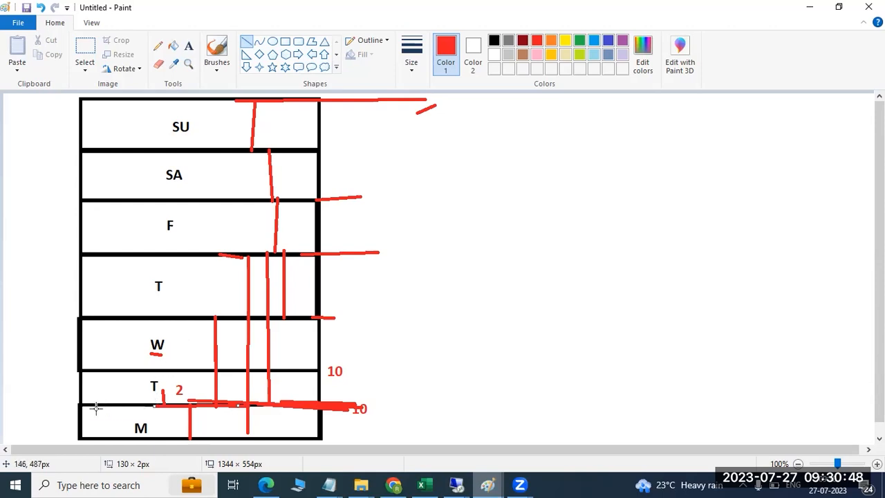
- Add short red ticks left of the M, T, W, T, F, SA and SU row labels
left_click_drag(98, 404, 99, 439)
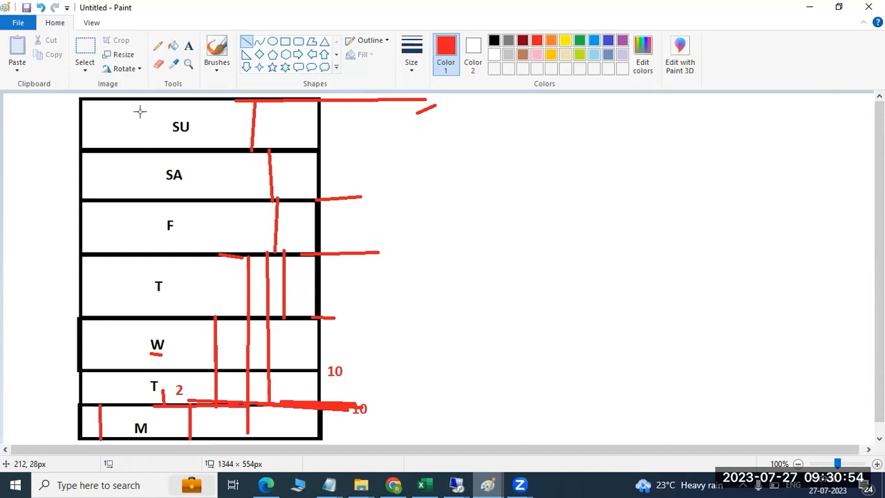
left_click_drag(113, 385, 125, 385)
left_click_drag(118, 335, 125, 338)
left_click_drag(122, 282, 141, 289)
left_click_drag(141, 236, 156, 234)
left_click_drag(142, 164, 152, 168)
left_click_drag(140, 134, 144, 137)
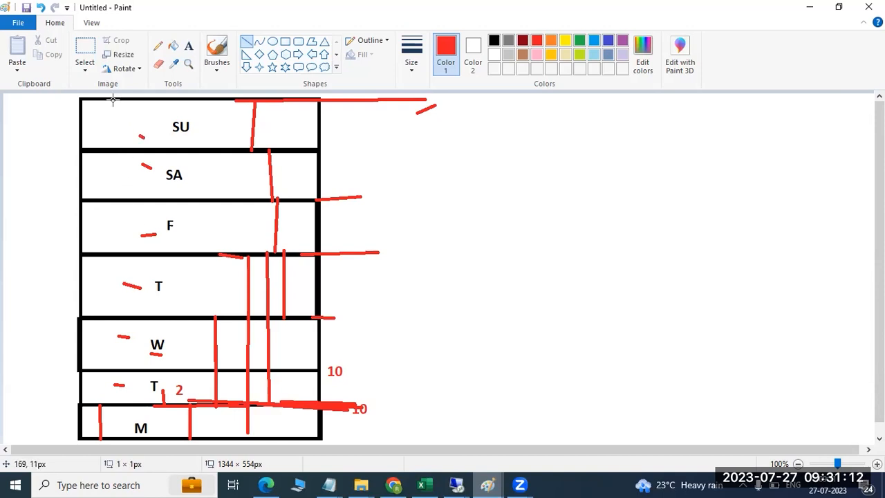
- Draw a full-height red vertical on the left, outward lines from SU, T, F, SA, and an F-to-T/M vertical
mouse_move(112, 101)
left_mouse_down()
mouse_move(119, 146)
mouse_move(92, 395)
mouse_move(98, 438)
left_mouse_up()
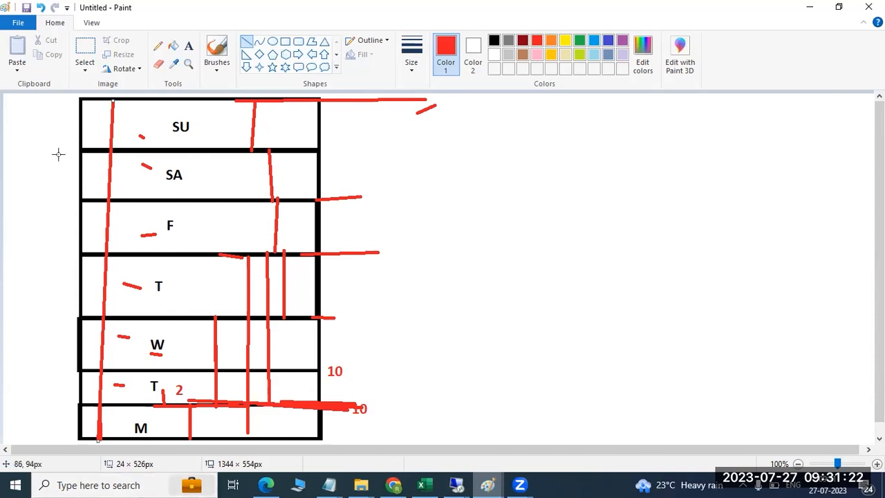
left_click_drag(40, 132, 115, 122)
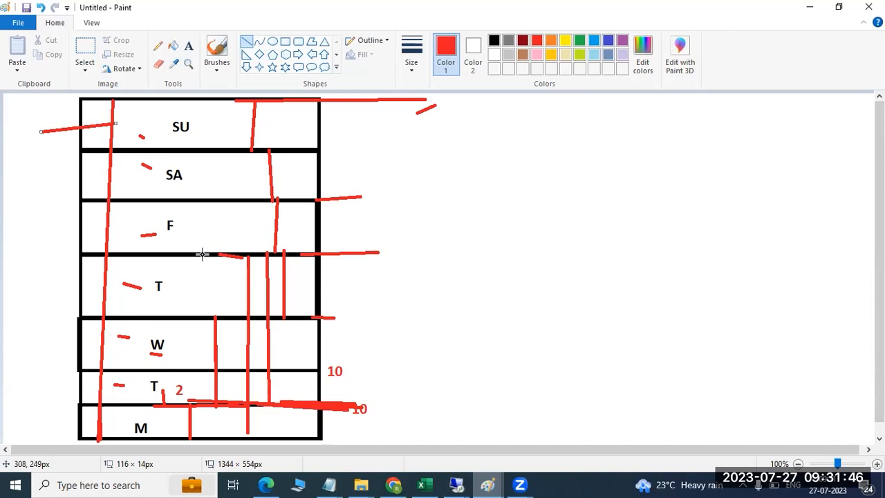
left_click_drag(74, 277, 151, 285)
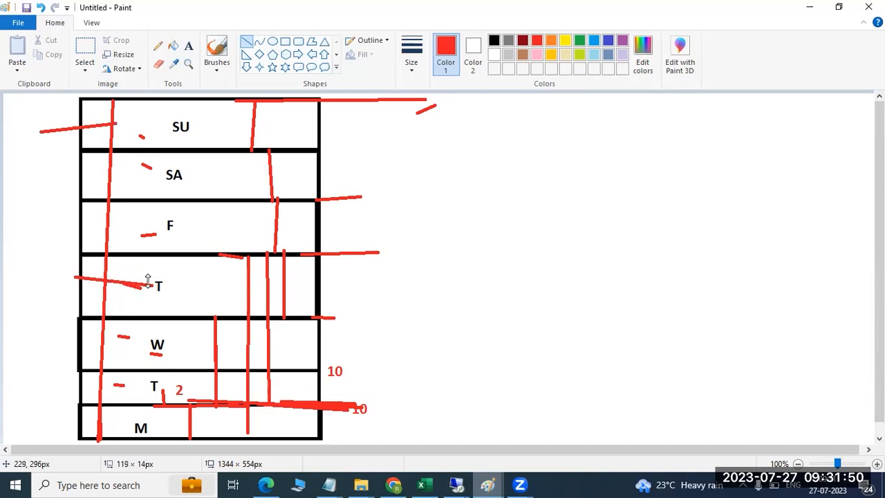
left_click_drag(50, 216, 164, 221)
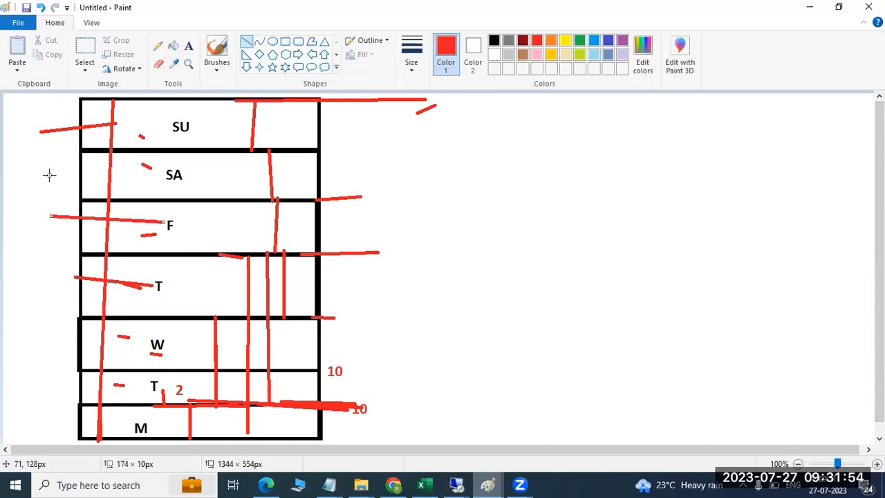
left_click_drag(49, 174, 157, 177)
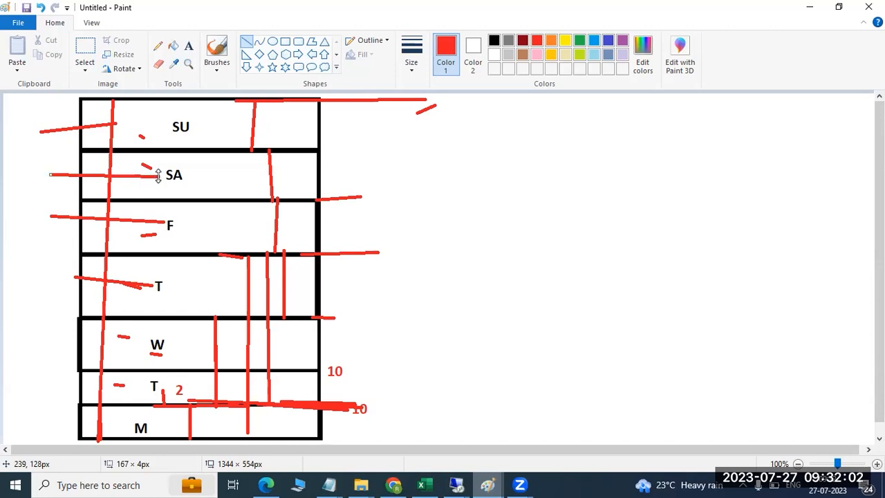
left_click(129, 406)
left_click_drag(151, 404, 159, 253)
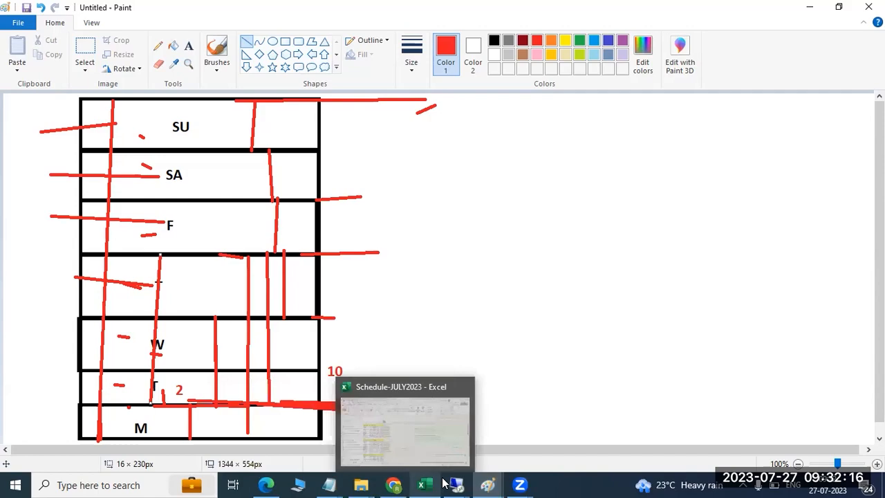
- Open the Database Directory in the remote SAP HANA Cockpit session, then return to SAP HANA Studio
mouse_move(458, 483)
left_click(460, 415)
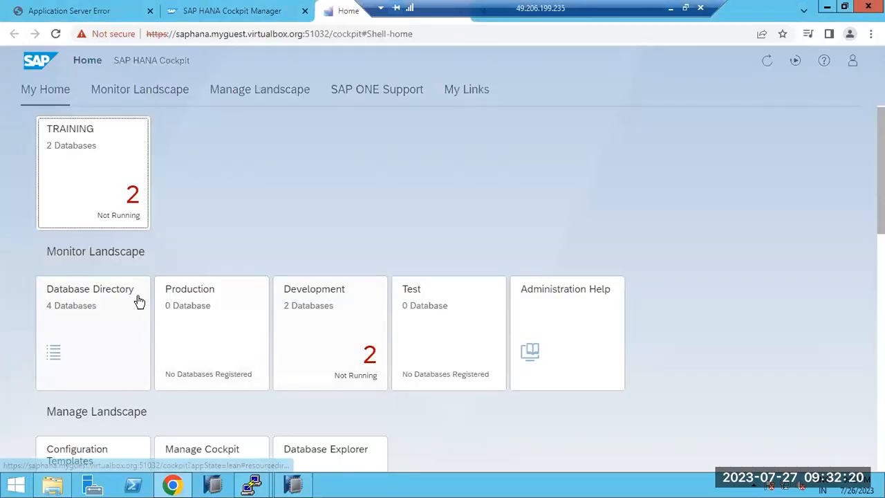
left_click(76, 177)
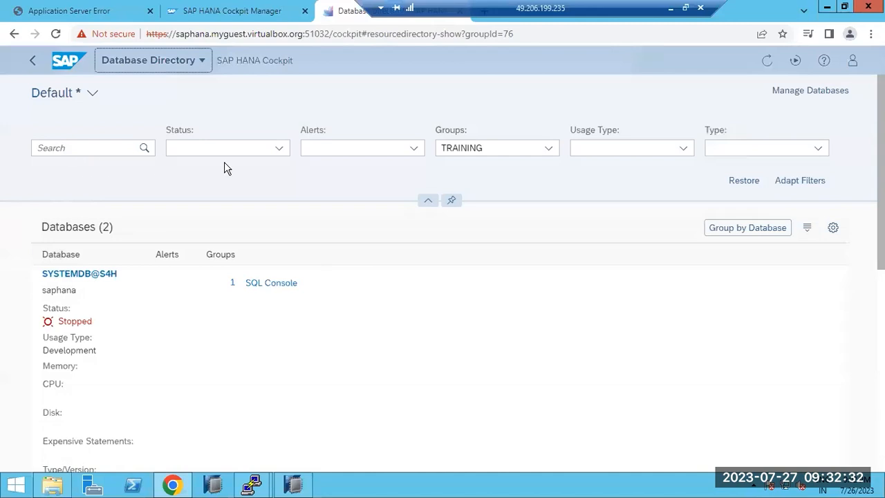
left_click(280, 452)
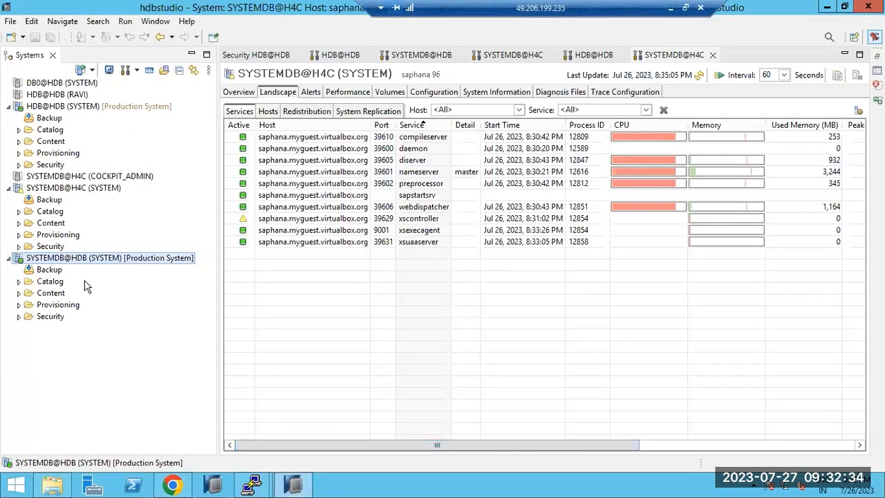
- Start a Back Up Tenant Database wizard on SYSTEMDB@HDB and select tenant HDB
right_click(45, 251)
right_click(39, 259)
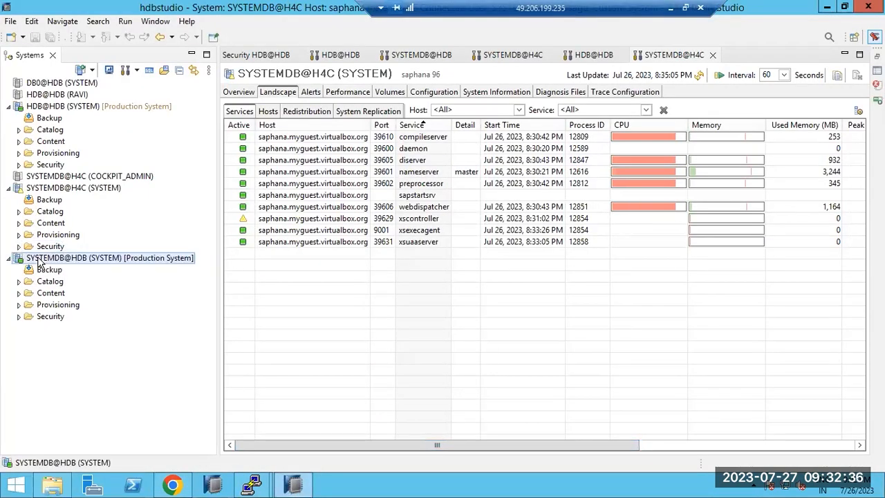
right_click(38, 261)
mouse_move(169, 294)
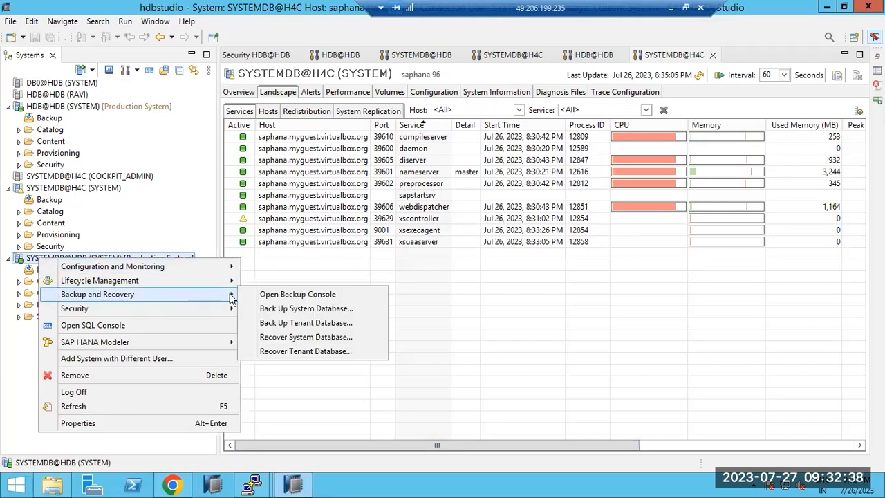
left_click(284, 324)
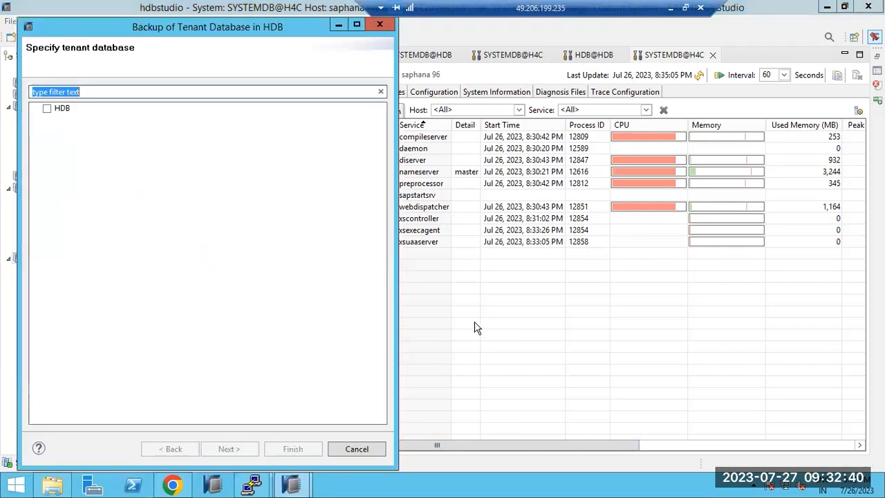
left_click(46, 109)
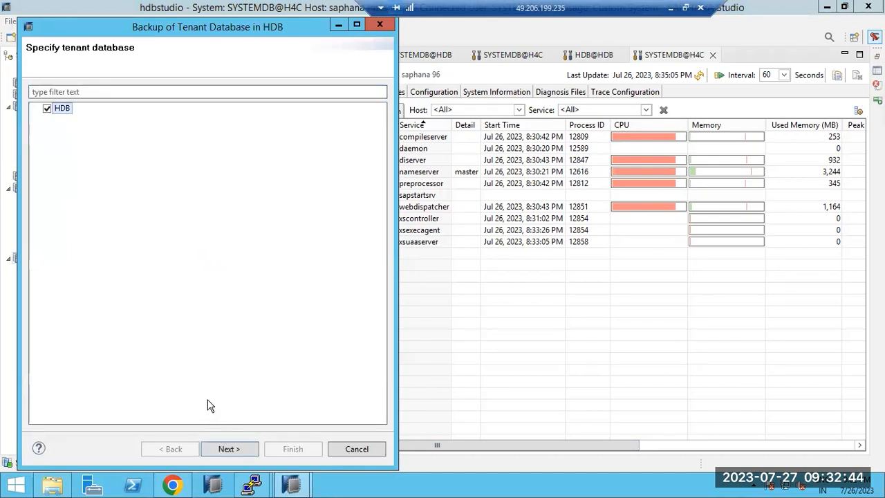
left_click(228, 449)
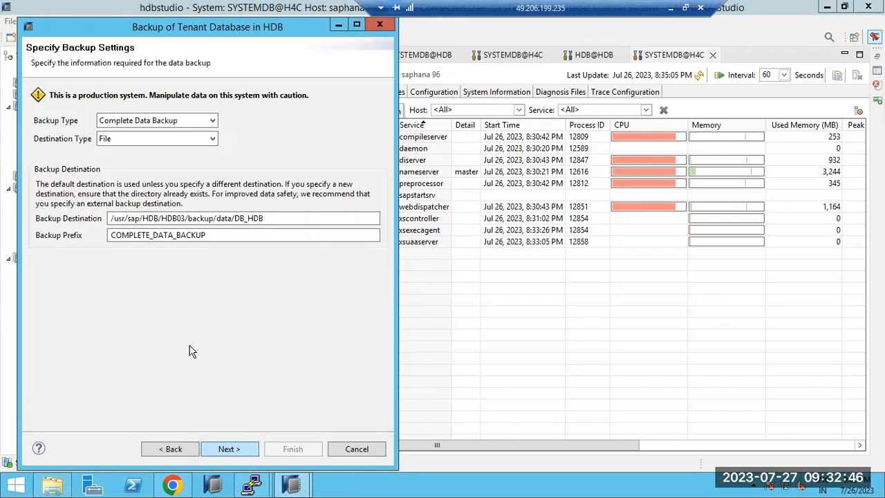
- Run an Incremental Data Backup of HDB and select the resulting error message
left_click(128, 121)
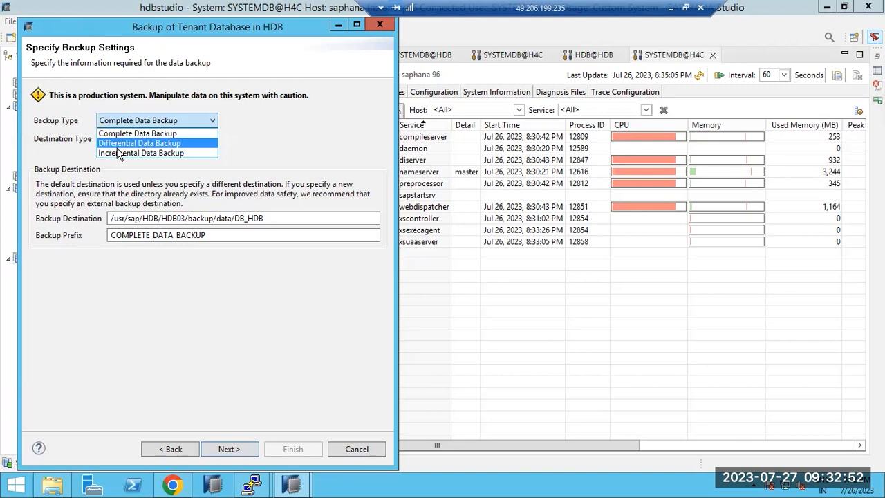
left_click(118, 152)
left_click(238, 447)
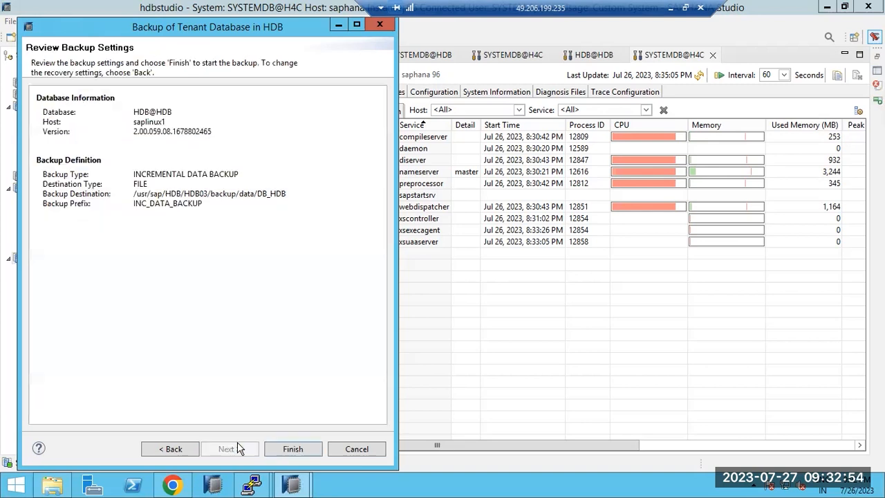
left_click(287, 449)
left_click_drag(54, 114, 333, 113)
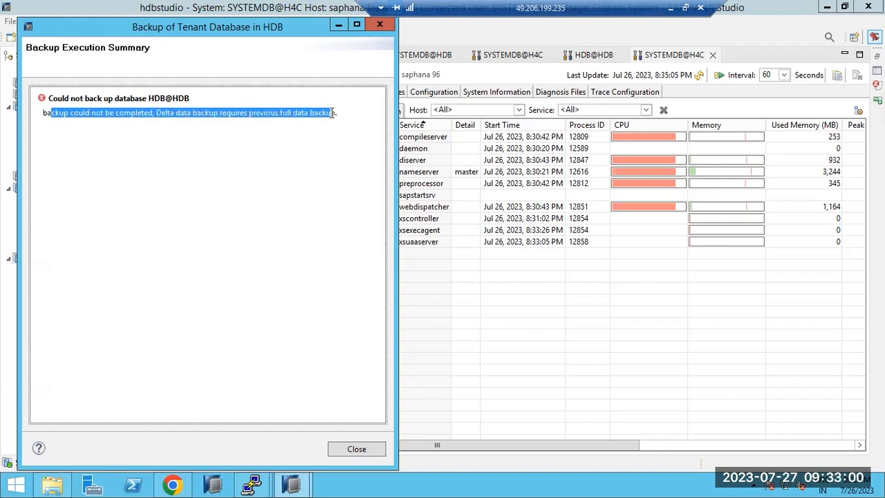
- Close the failed summary and run a complete data backup of tenant HDB instead
left_click(350, 449)
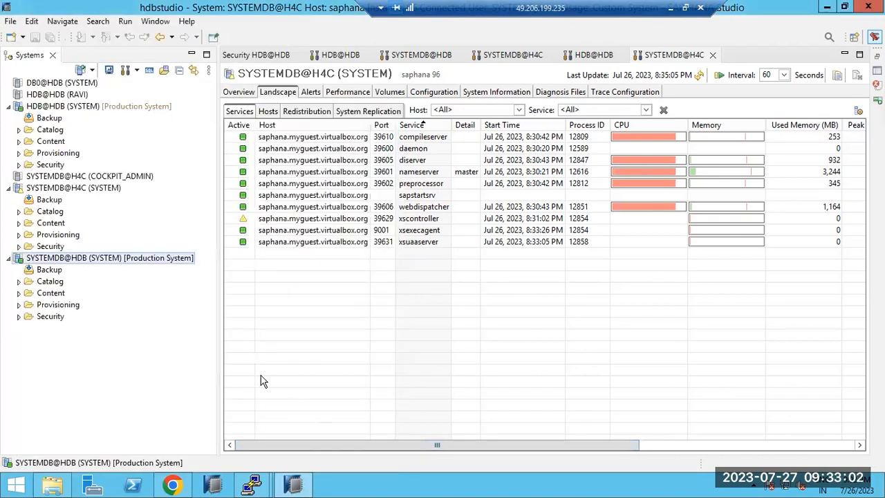
left_click(43, 248)
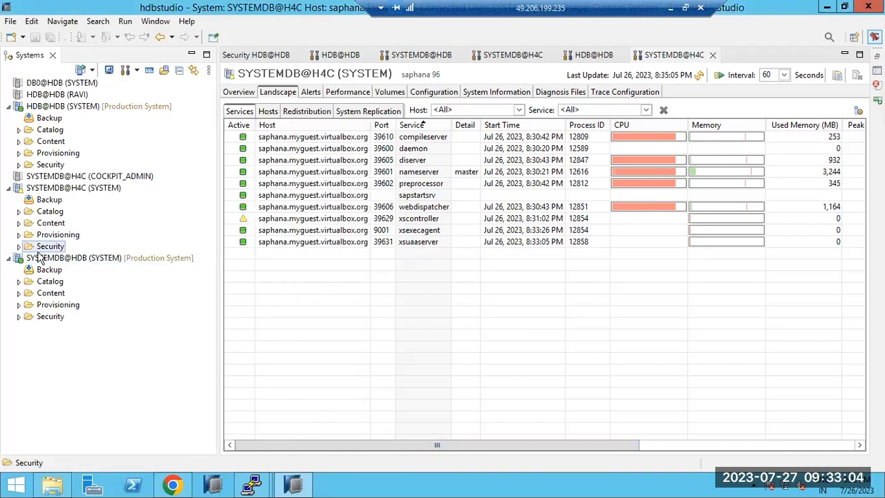
left_click(38, 256)
right_click(31, 259)
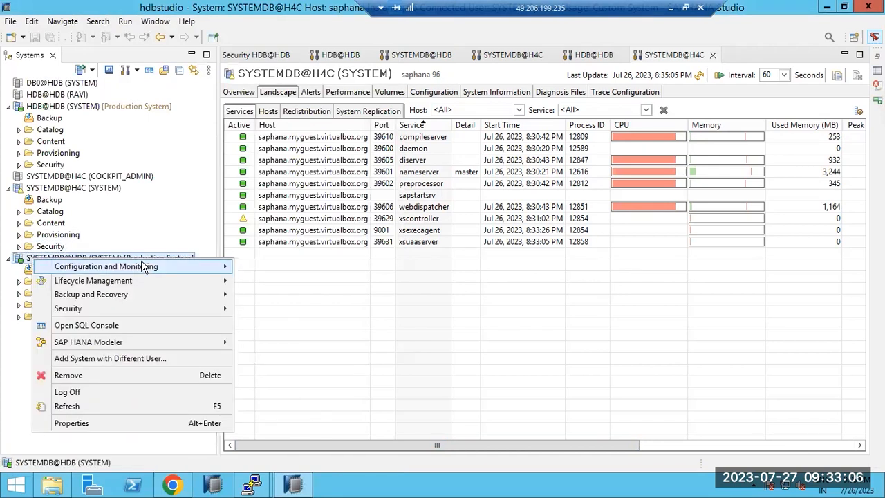
mouse_move(212, 294)
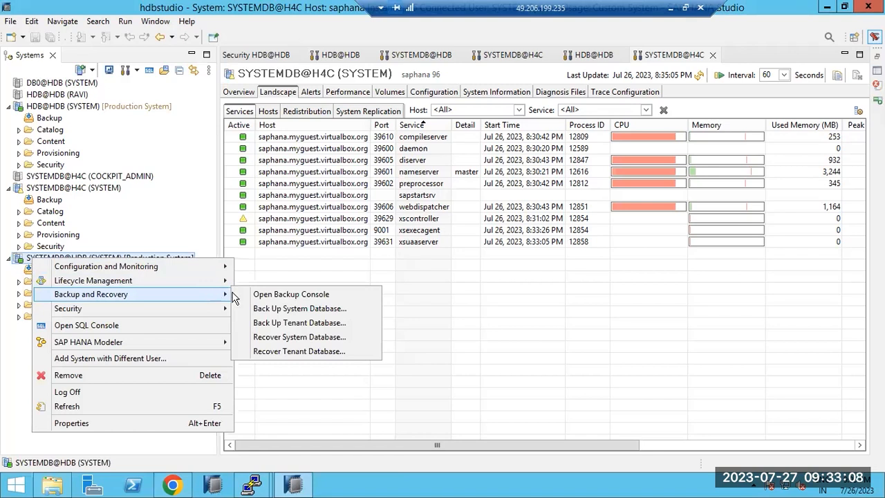
left_click(304, 323)
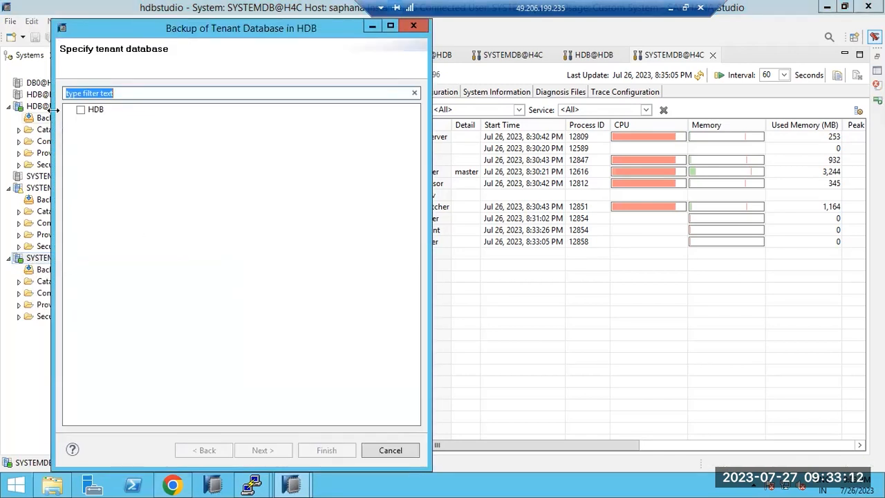
left_click(81, 111)
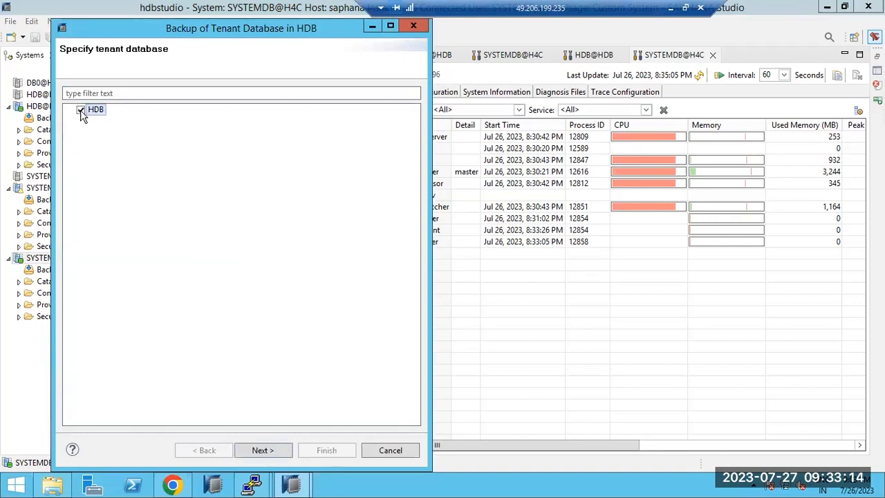
left_click(249, 450)
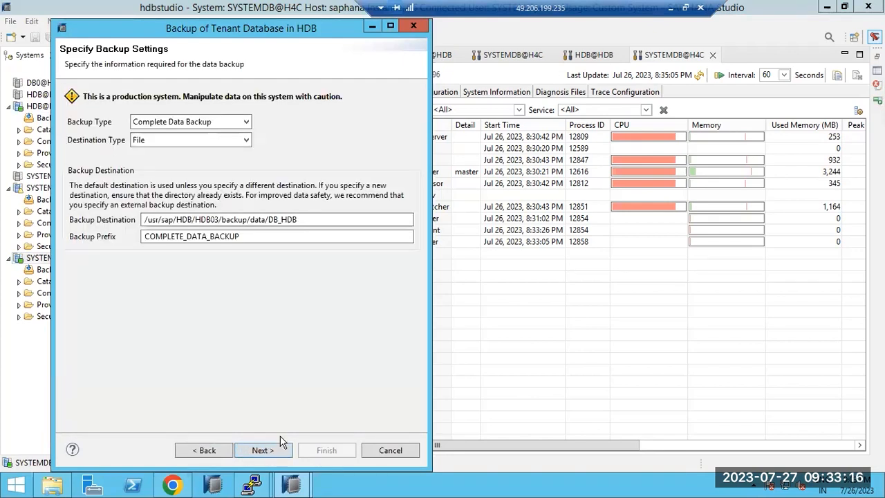
left_click(273, 450)
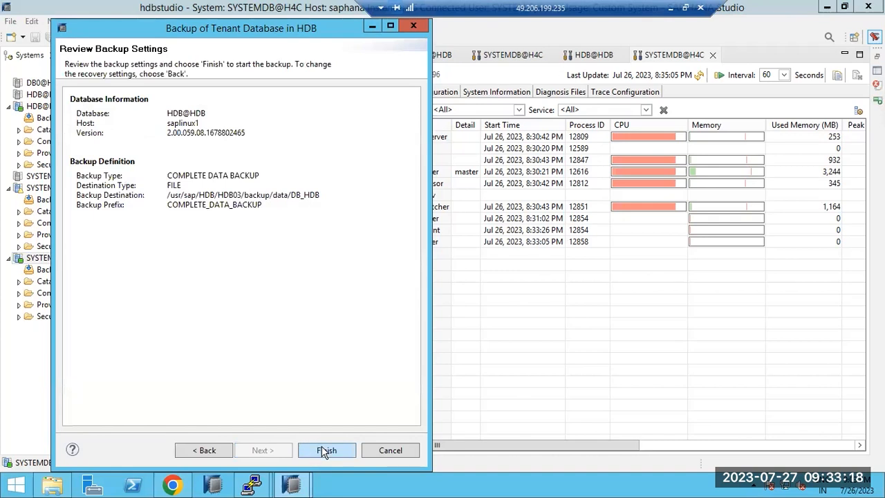
left_click(324, 452)
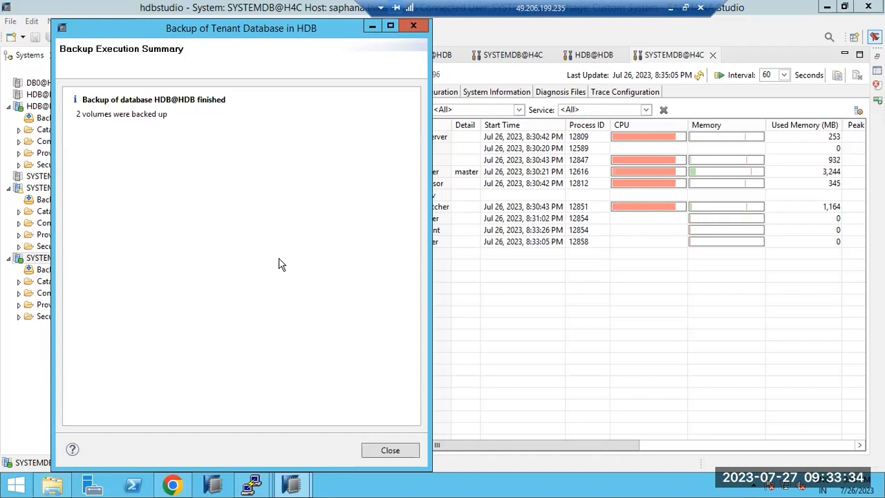
- Close the backup execution summary and refresh the SYSTEMDB@H4C Landscape service figures
left_click_drag(131, 114, 160, 118)
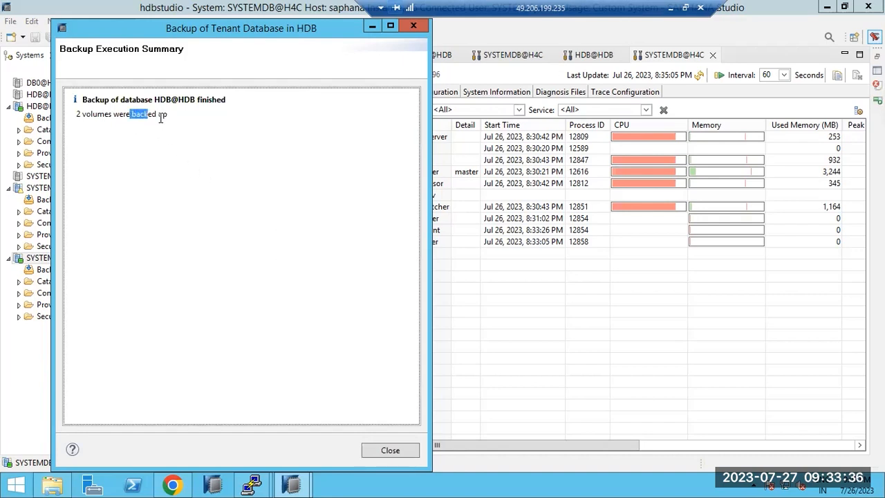
left_click(385, 448)
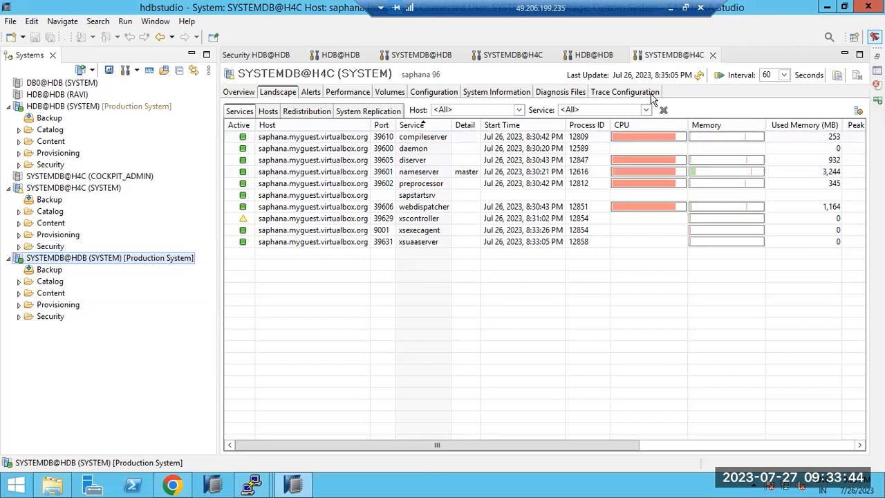
left_click(699, 75)
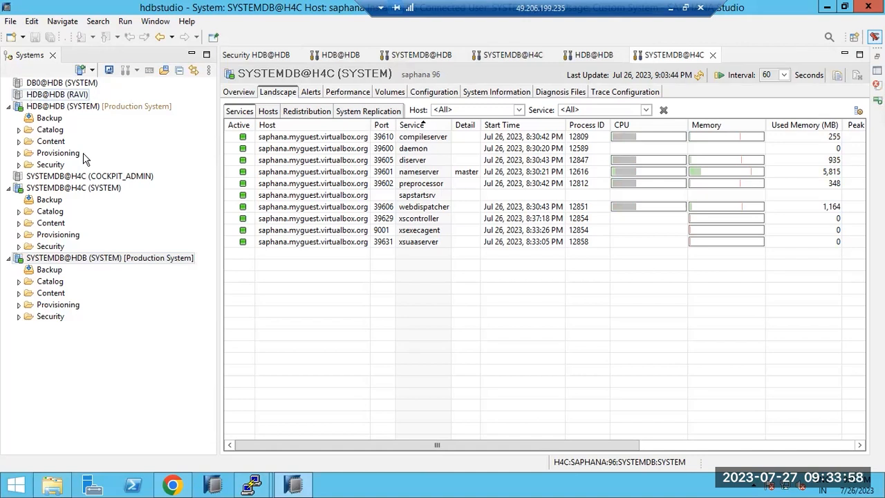
- In Cockpit Manager, start a database registration with host saplinux1, instance 03, description 'SYSTEM DB'
left_click(175, 486)
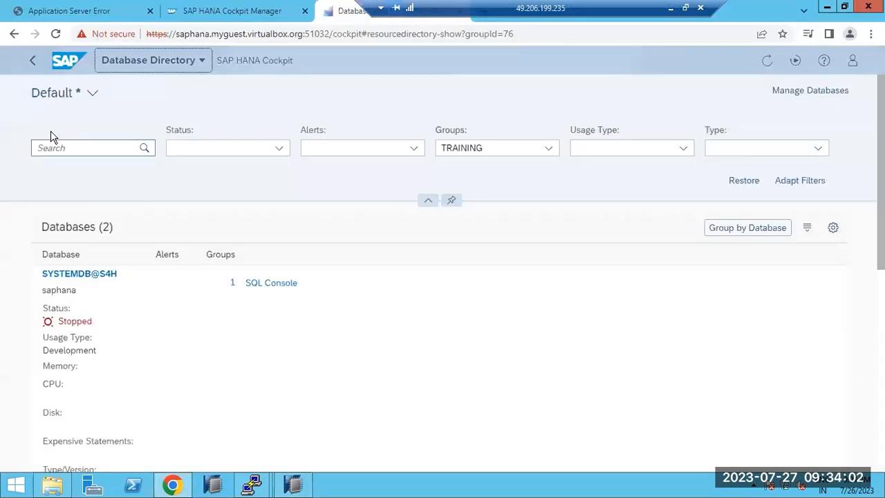
left_click(40, 61)
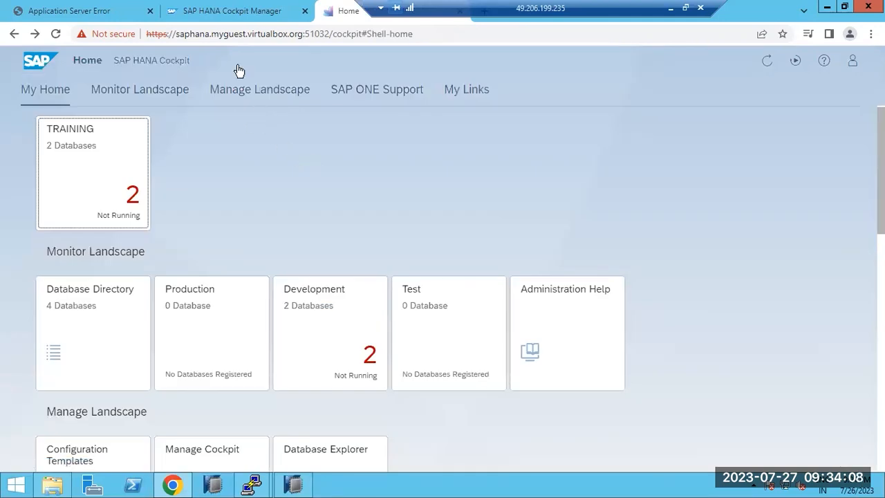
left_click(209, 10)
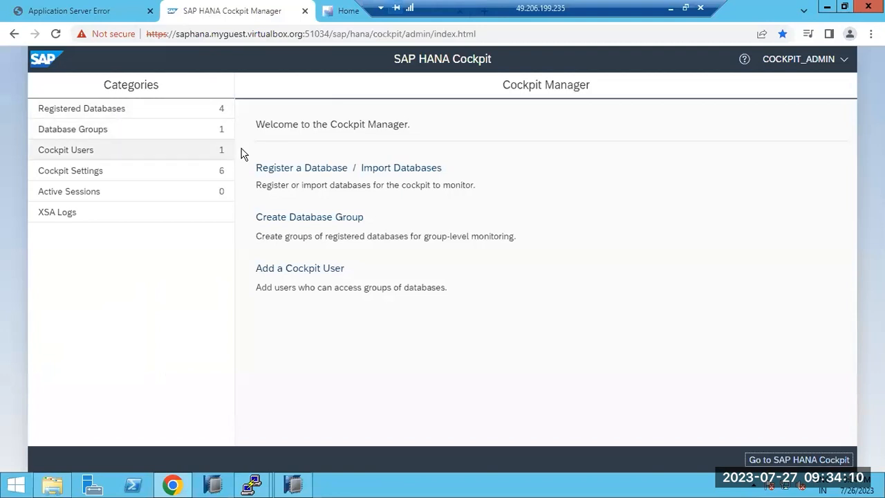
left_click(295, 171)
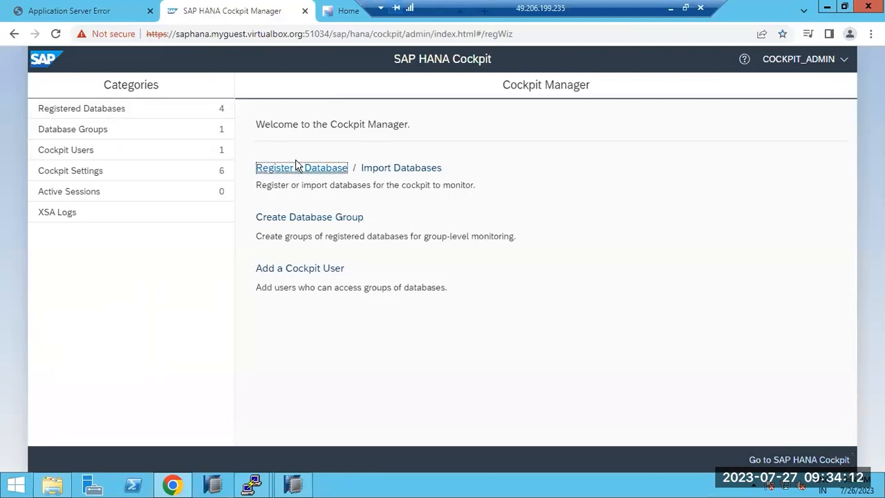
left_click(233, 269)
type("saplinux1")
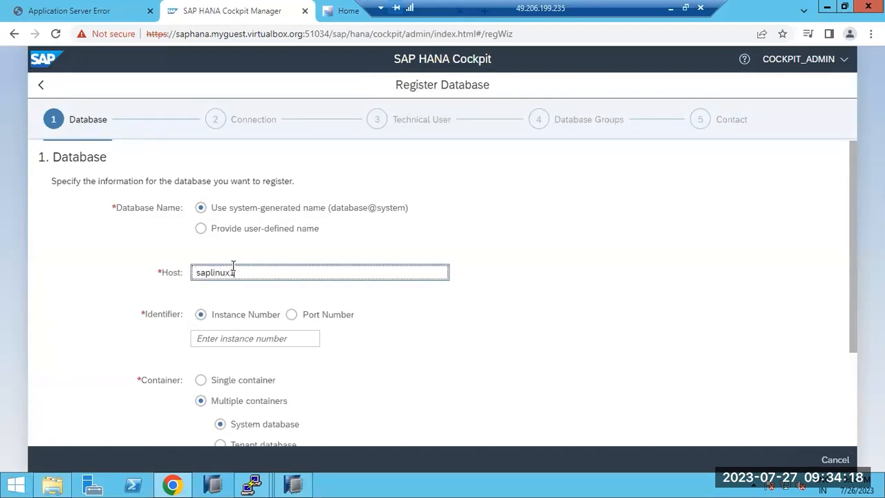
left_click(231, 338)
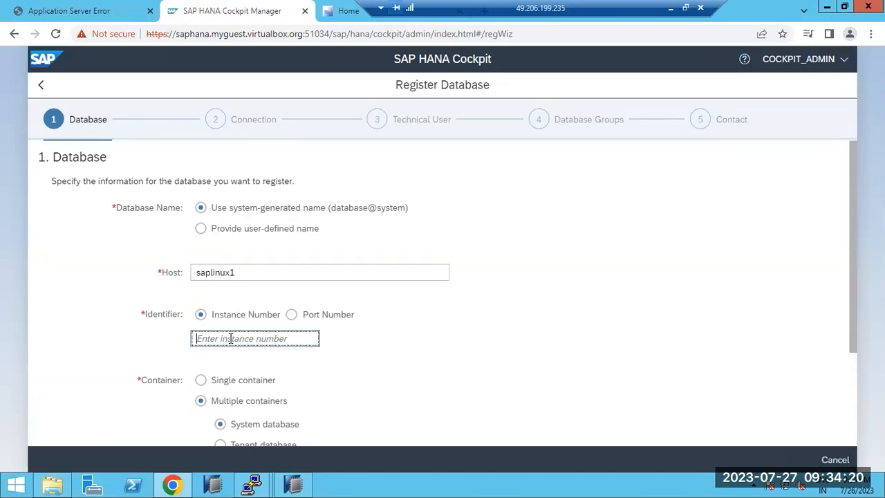
type("03")
scroll(231, 338, "down", 3)
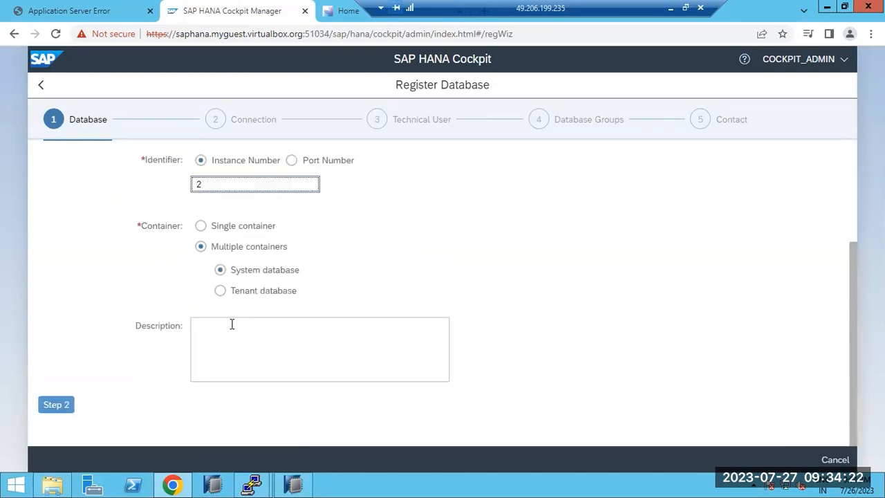
left_click(223, 323)
type("SYSTEM DB")
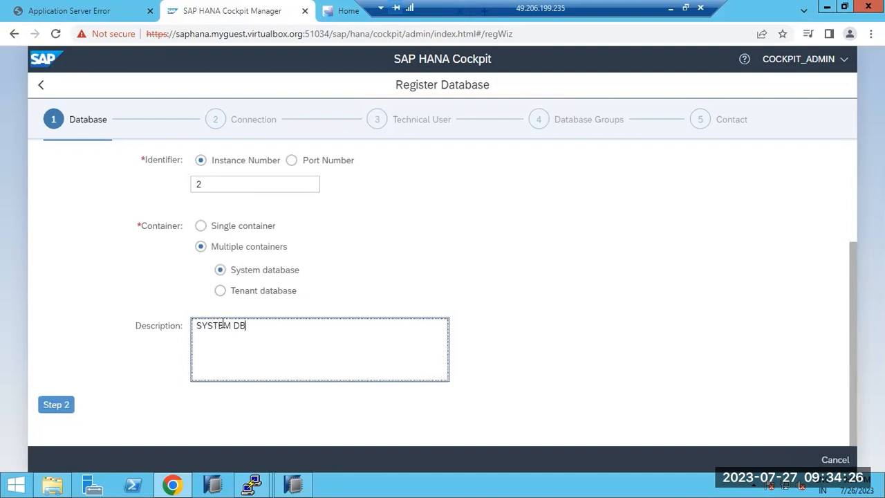
- Turn off connection encryption and enter technical user system with its password
left_click(54, 405)
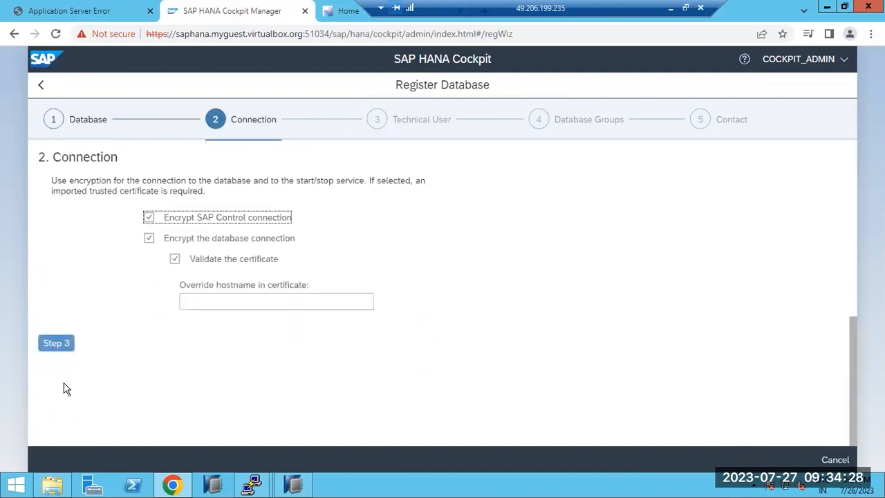
left_click(149, 238)
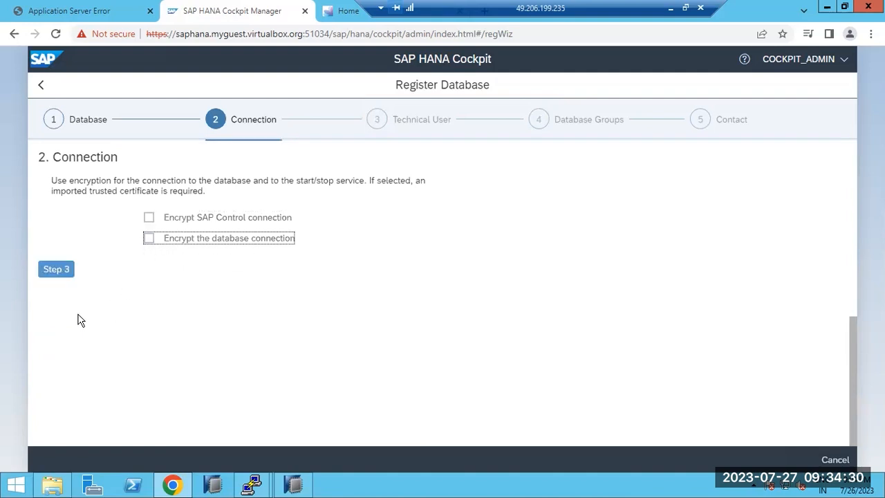
left_click(56, 271)
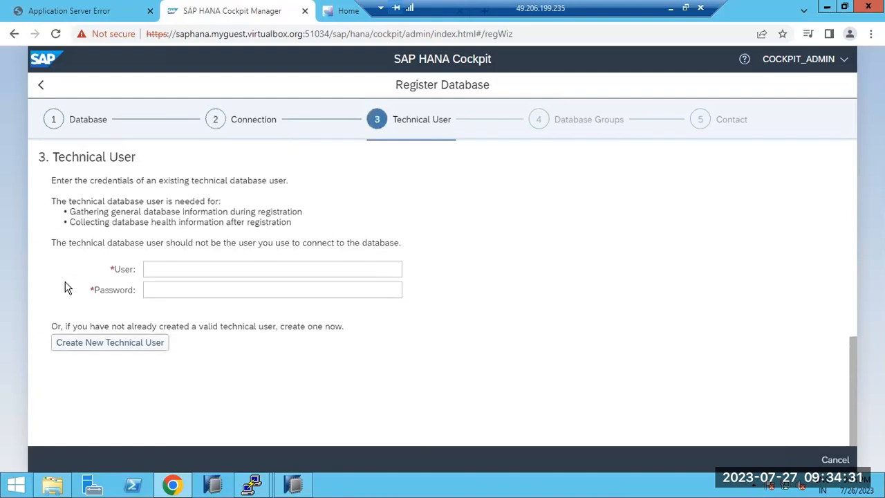
left_click(207, 268)
type("system")
key("Tab")
type("••")
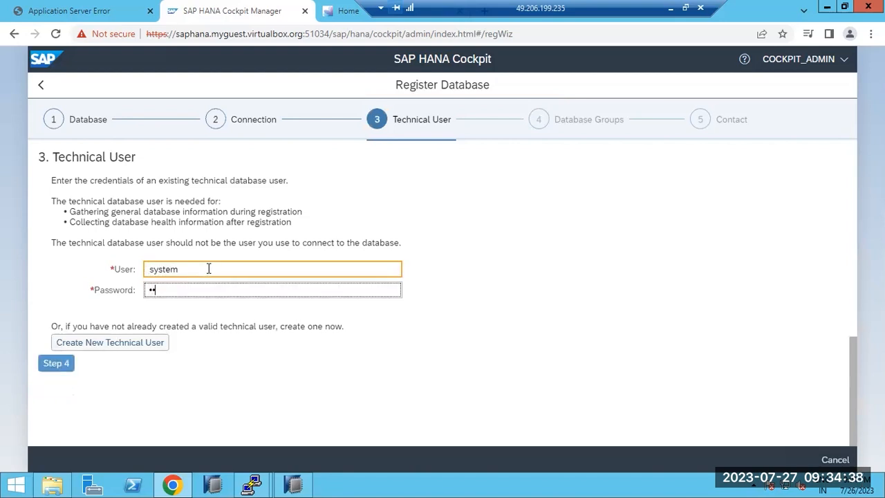
type("••")
key("BackSpace")
key("BackSpace")
key("BackSpace")
key("BackSpace")
type("••")
- Put the database in the TRAINING group, review, and submit the registration
left_click(67, 362)
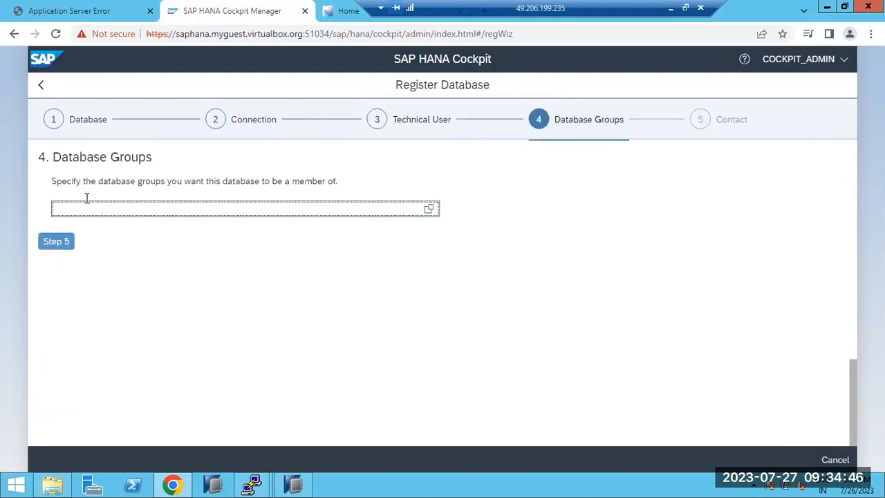
left_click(427, 209)
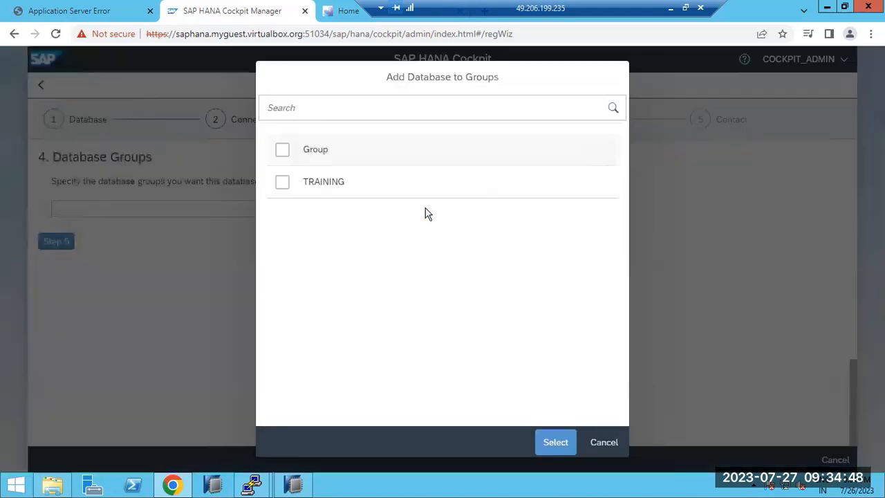
left_click(281, 184)
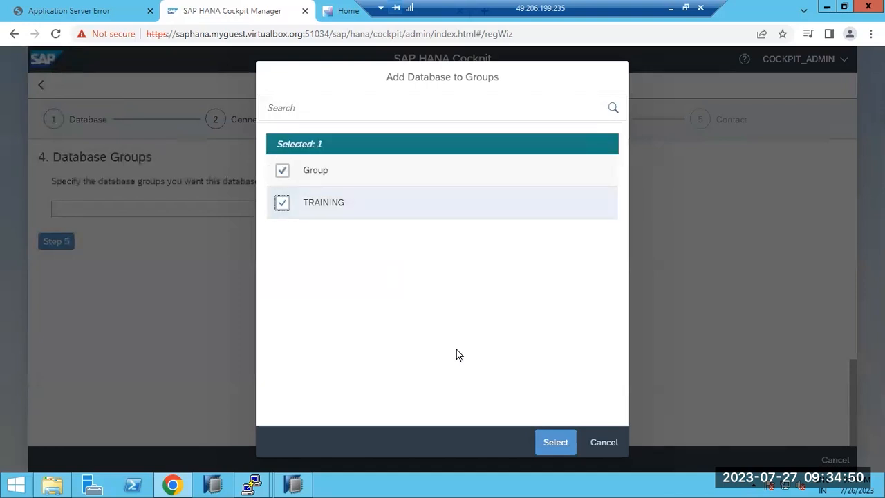
left_click(544, 443)
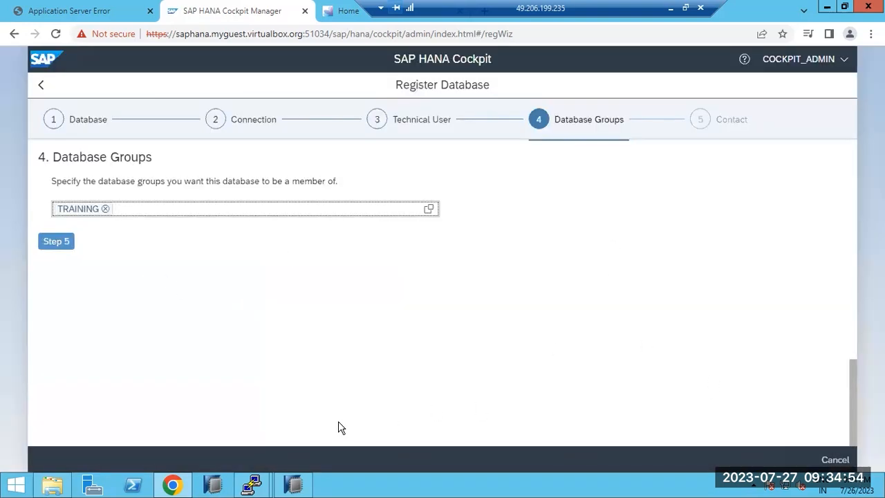
left_click(55, 244)
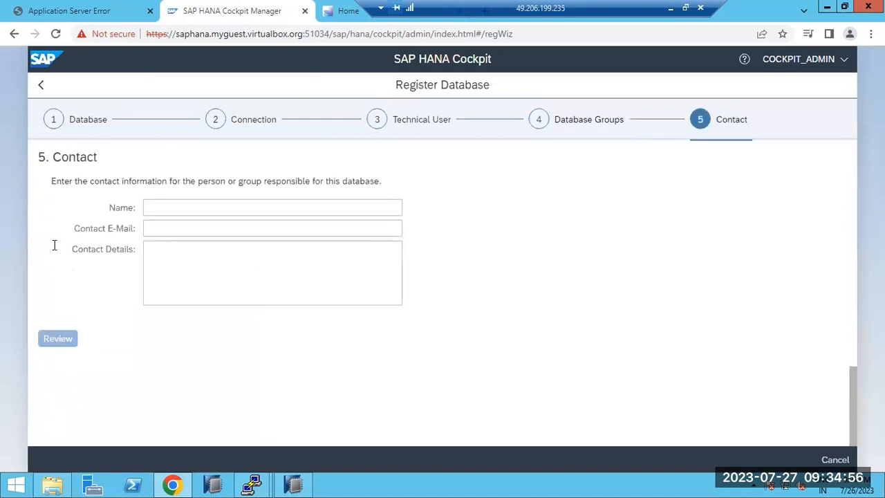
left_click(62, 331)
scroll(291, 330, "down", 5)
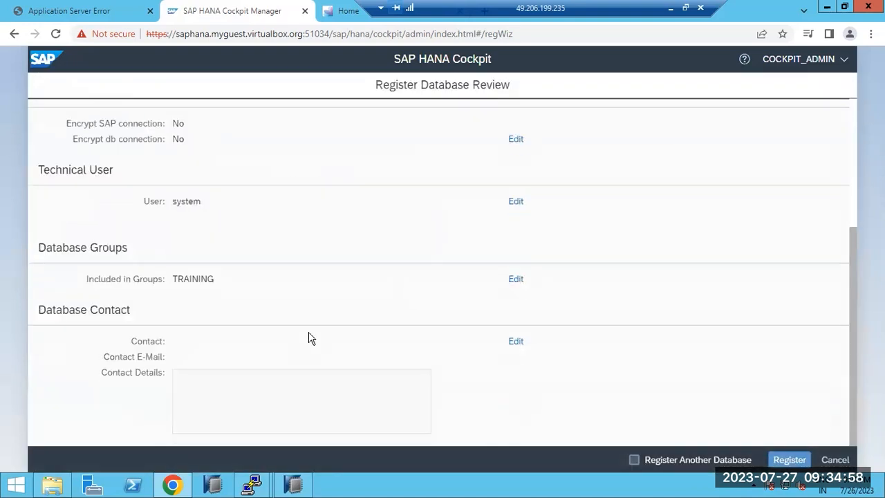
left_click(788, 460)
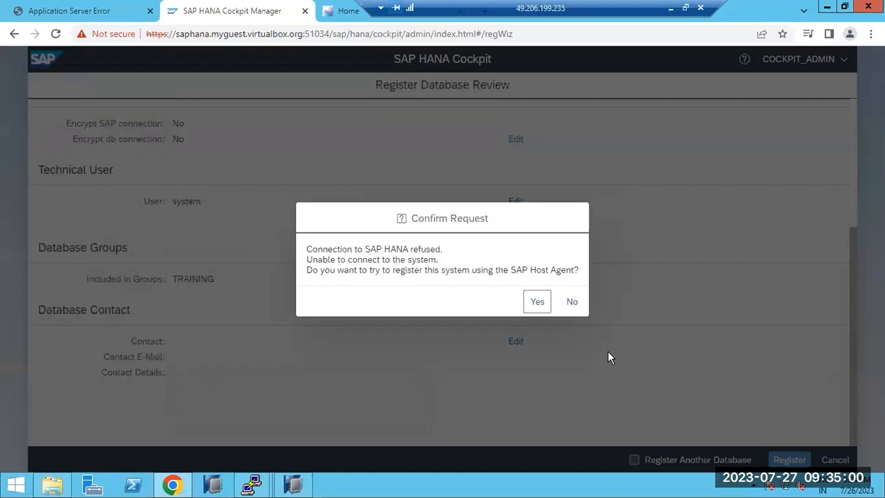
- Accept registering through the SAP Host Agent, enter System ID HDB, then cancel that prompt
left_click(533, 302)
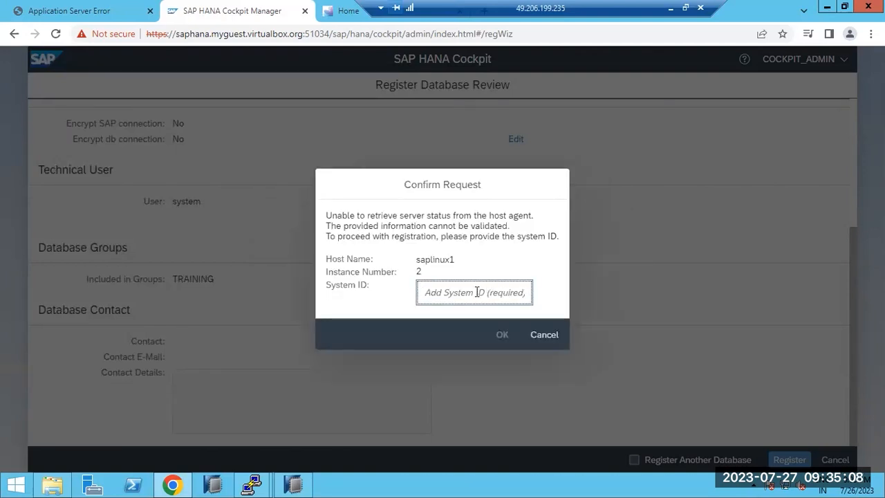
type("HDB")
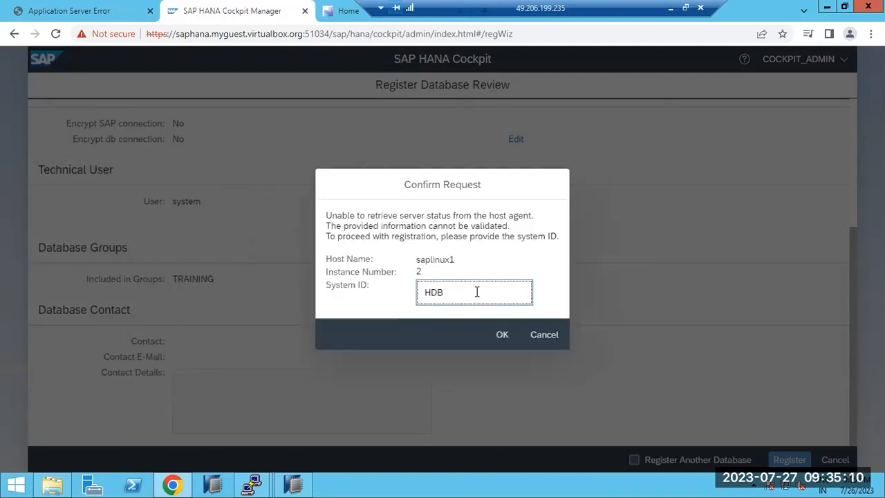
left_click(544, 333)
- Correct the instance number to 03, review the details, and register the system database
scroll(444, 339, "up", 2)
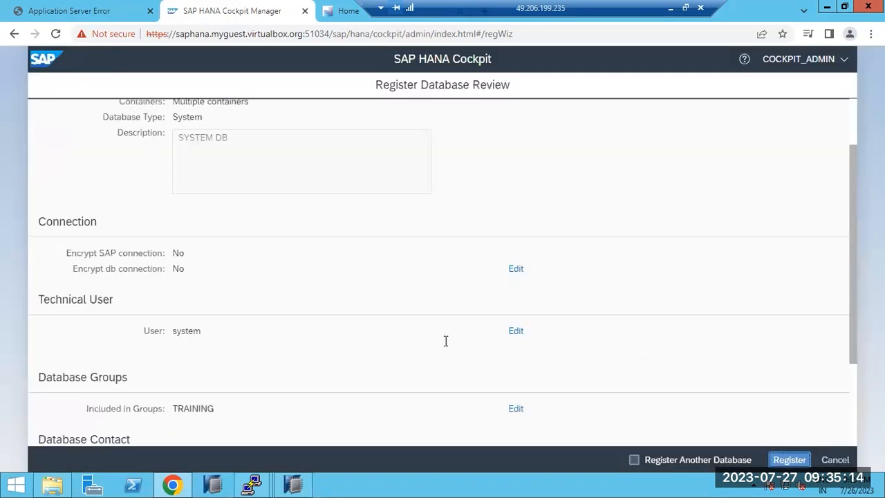
scroll(446, 340, "up", 1)
left_click(516, 135)
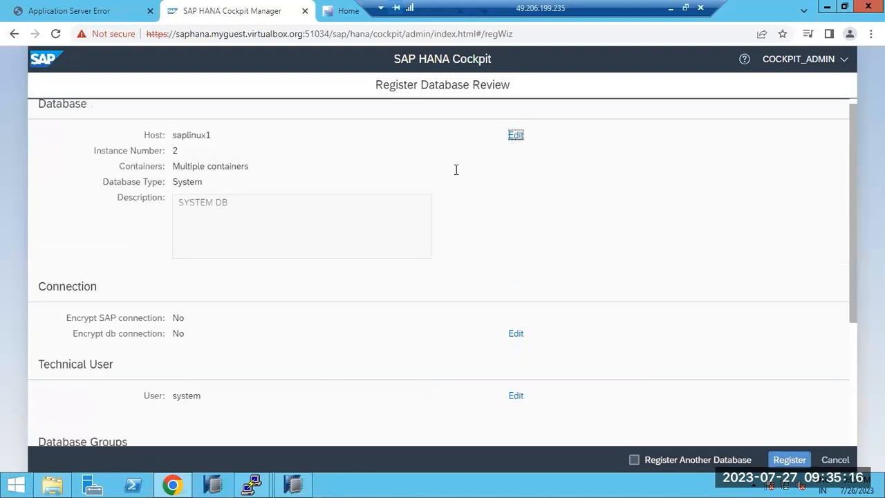
double_click(211, 338)
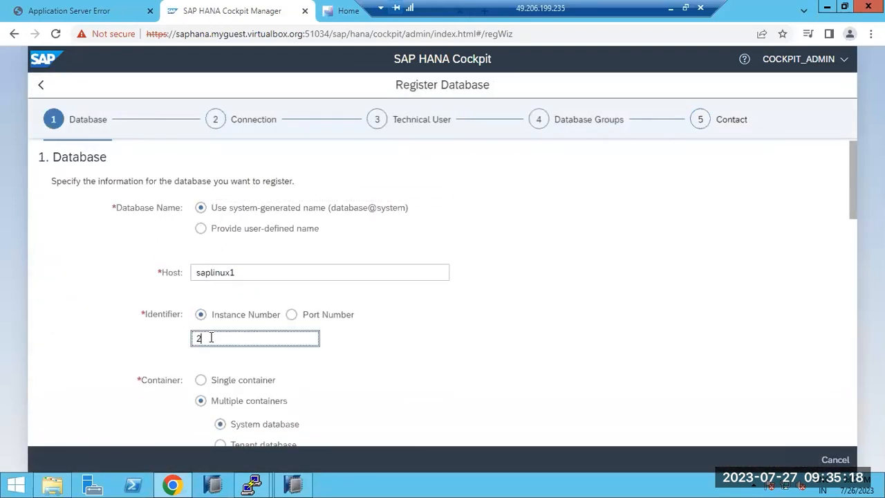
type("03")
scroll(217, 356, "down", 15)
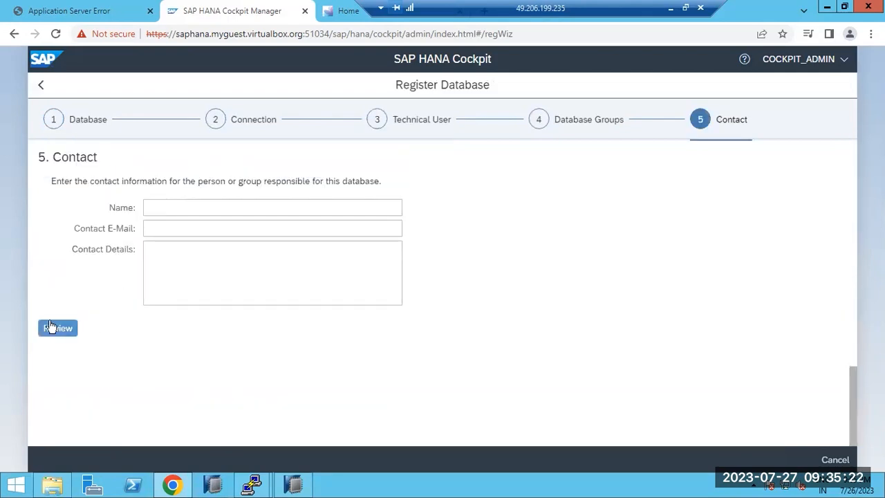
left_click(50, 328)
scroll(397, 377, "down", 3)
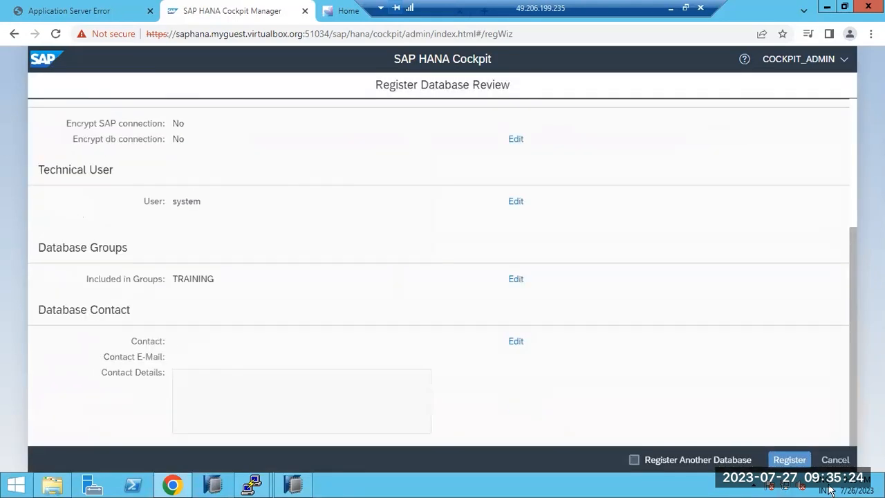
left_click(789, 460)
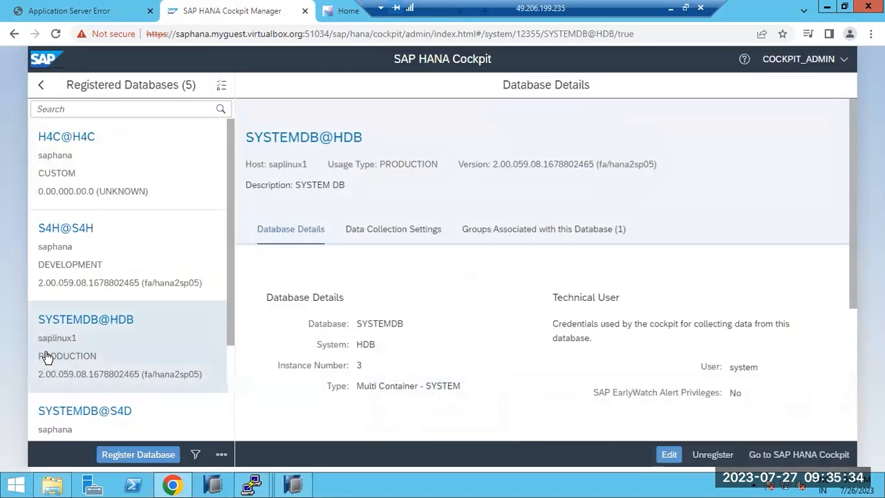
- Start a new registration for host saplinux1, instance 03, as tenant database HDB
left_click(114, 454)
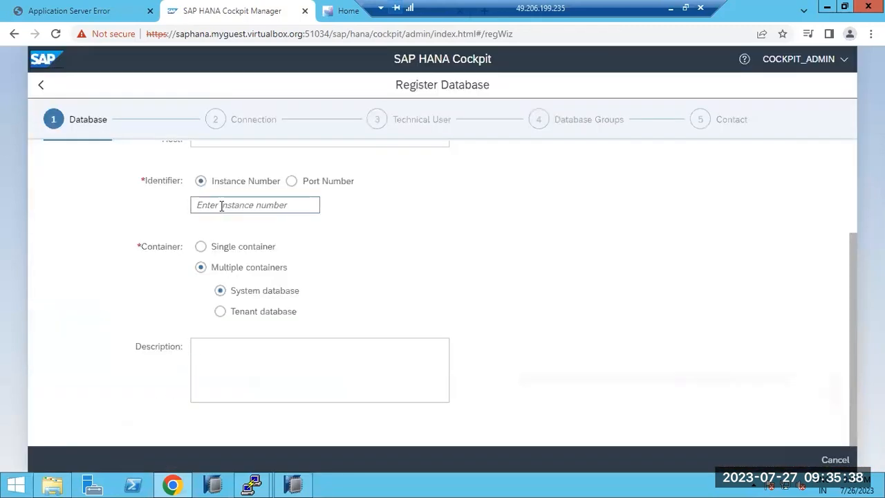
scroll(221, 205, "up", 3)
left_click(229, 267)
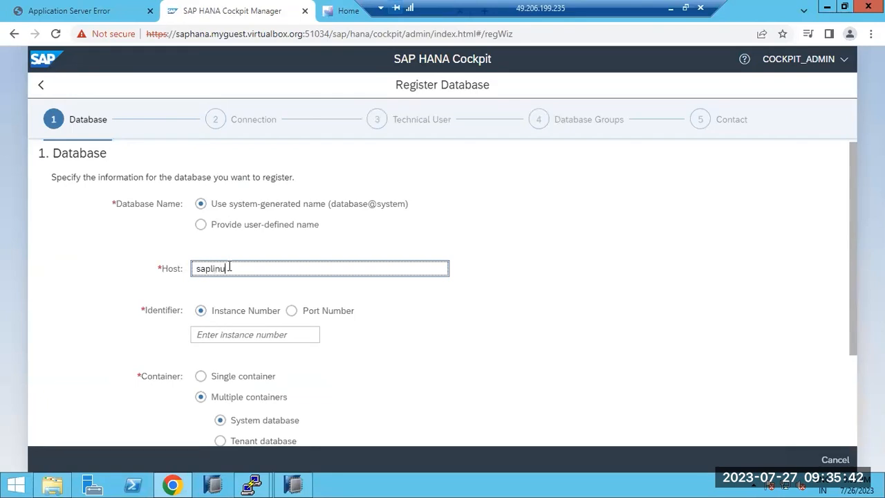
left_click(237, 336)
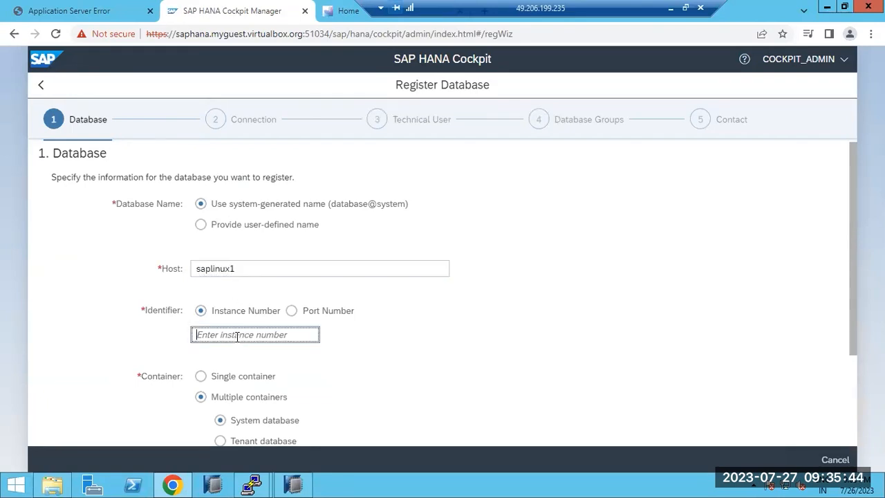
type("03")
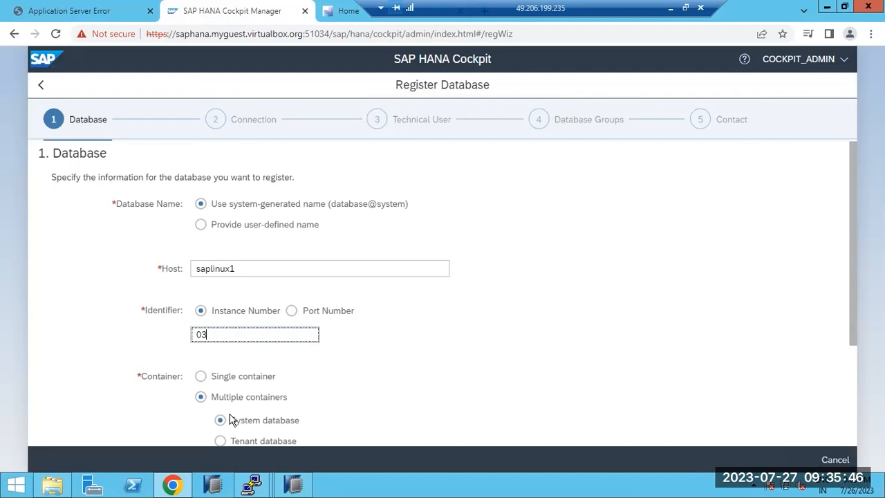
left_click(221, 441)
scroll(280, 393, "down", 3)
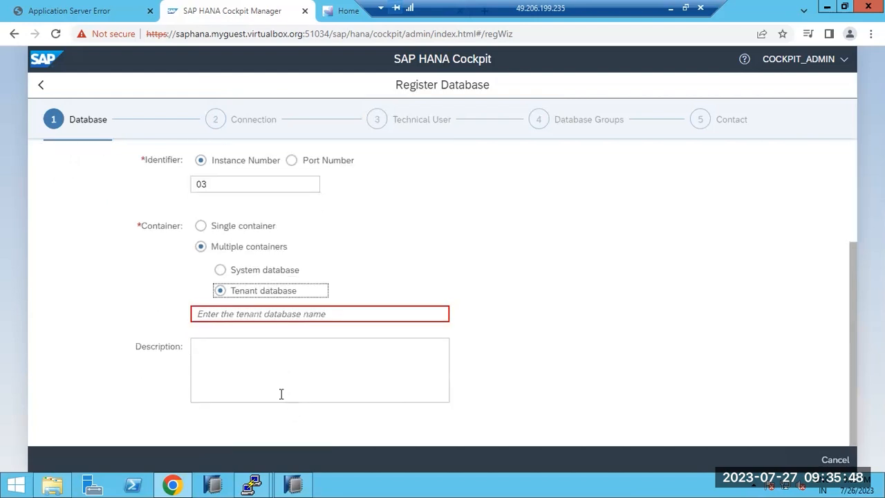
left_click(230, 315)
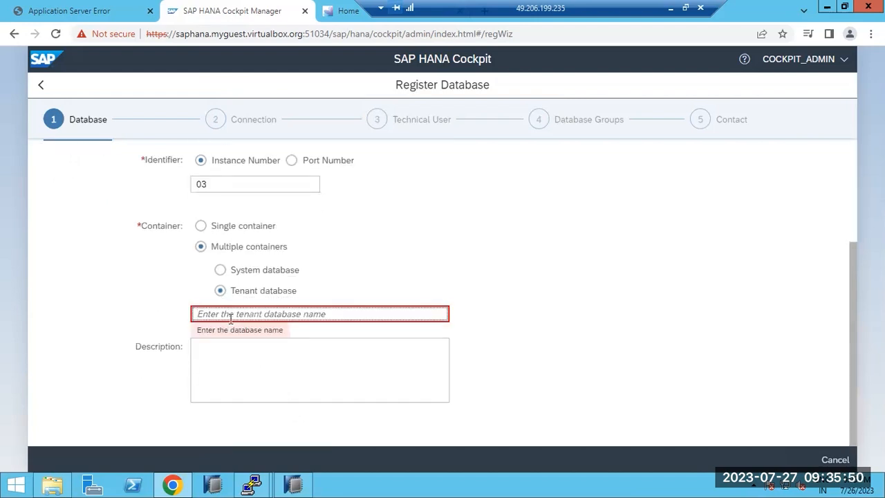
type("HDB")
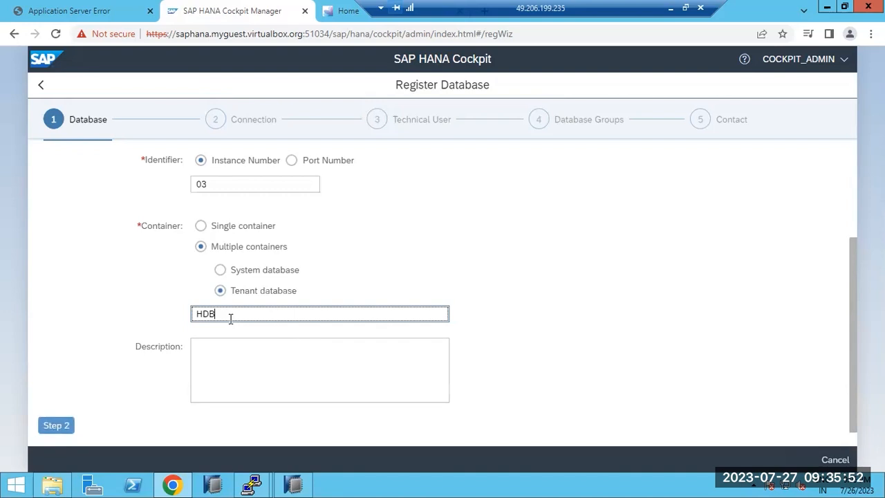
- Turn off connection encryption and enter technical user system with its password
left_click(64, 425)
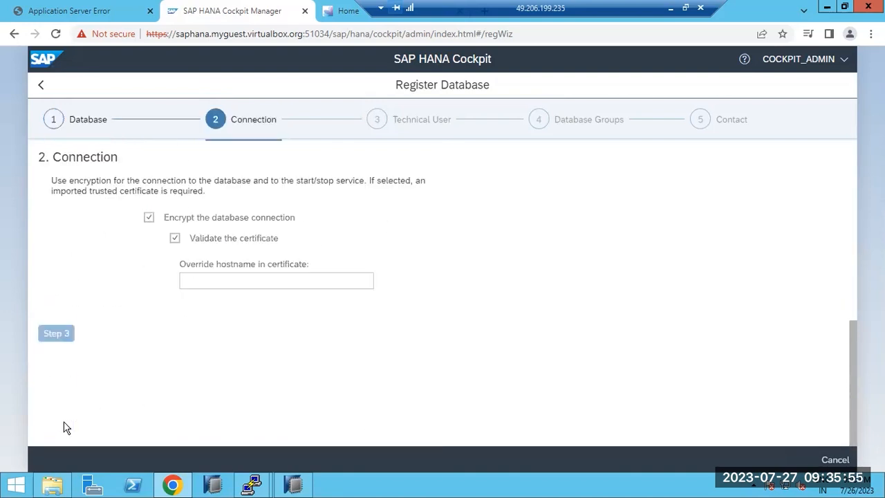
left_click(148, 217)
left_click(58, 248)
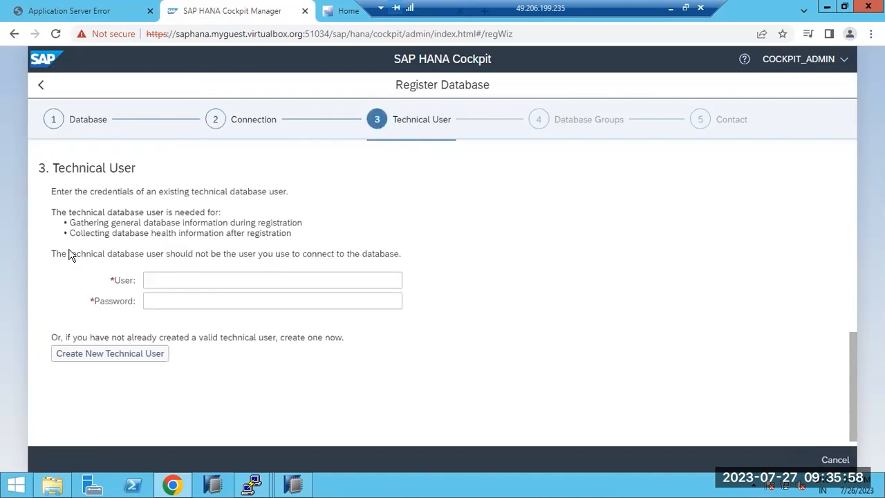
left_click(150, 269)
type("system")
key("Tab")
type("•••")
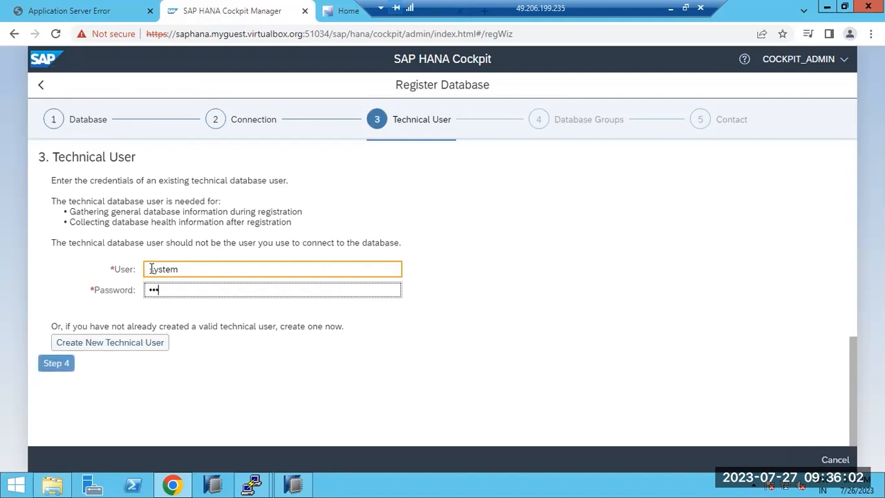
type("••••••")
- Add the tenant to the TRAINING group, review, and register it
left_click(47, 366)
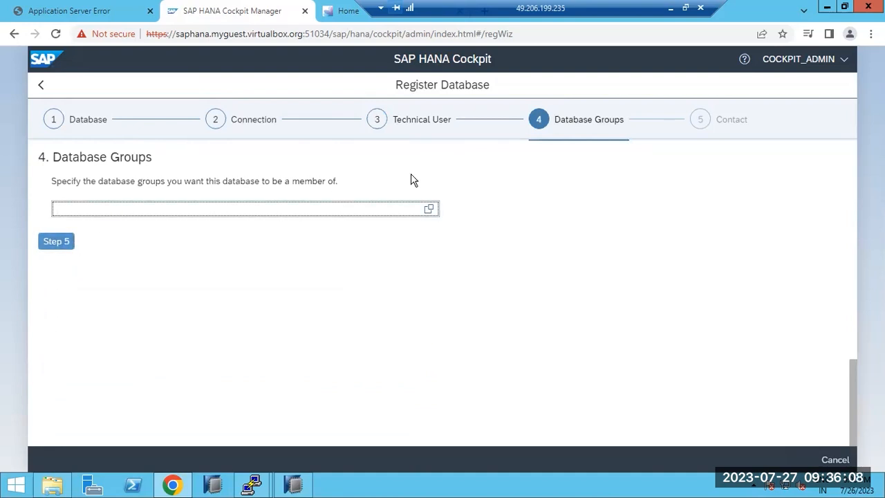
left_click(429, 208)
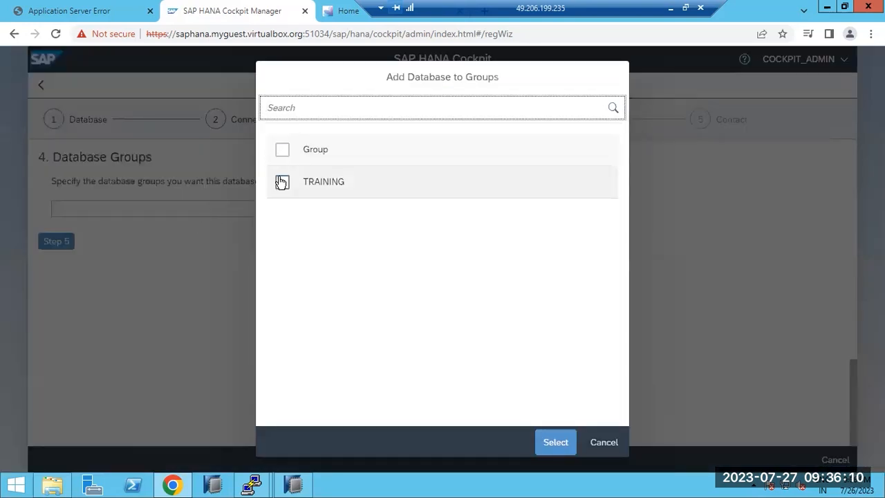
left_click(281, 181)
left_click(545, 436)
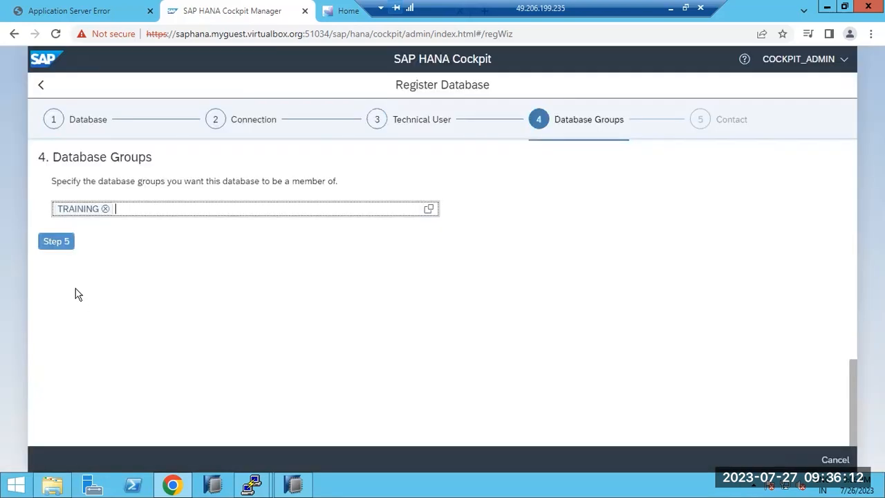
left_click(65, 241)
left_click(46, 338)
left_click(788, 460)
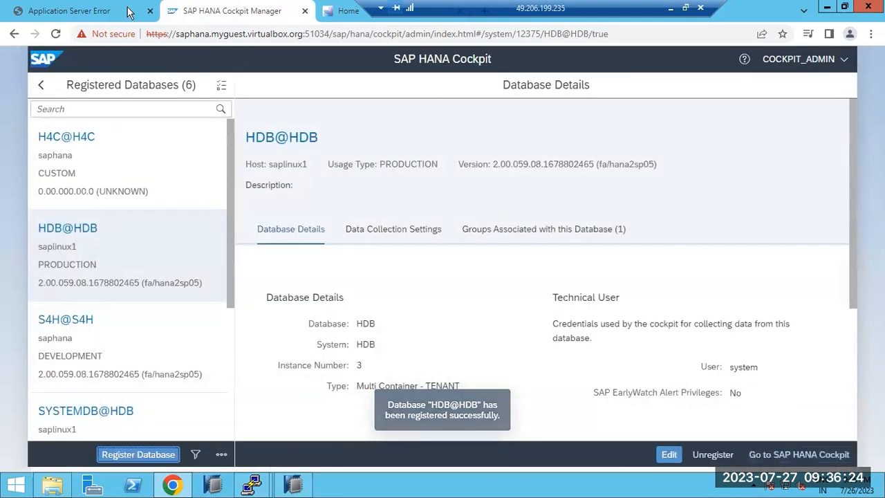
- Go back from the HDB@HDB details to the Cockpit Manager home showing 6 registered databases
mouse_move(127, 11)
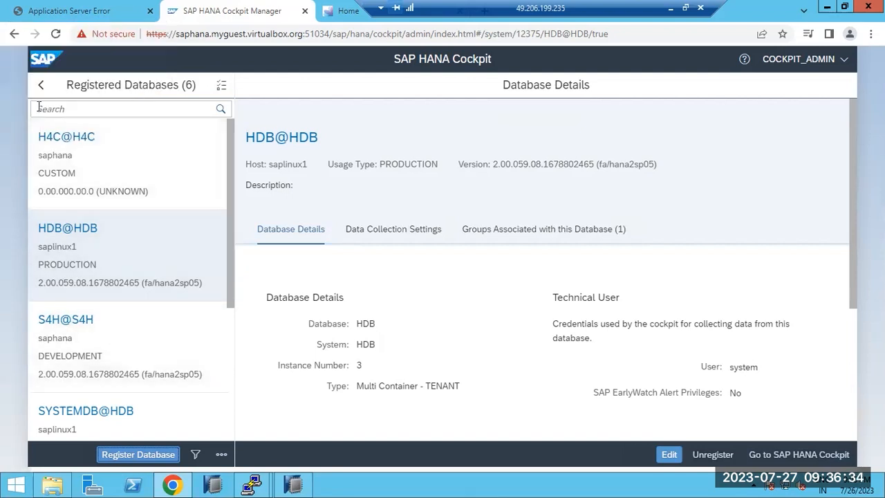
left_click(44, 91)
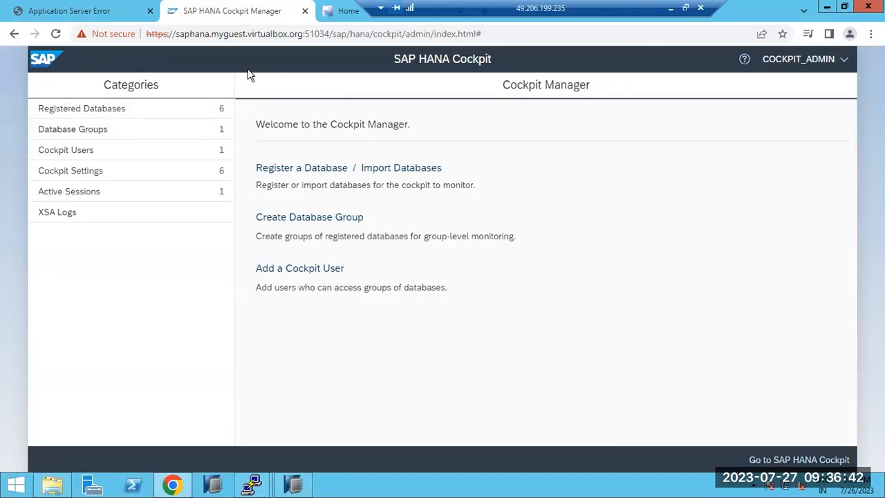
key("ctrl+l")
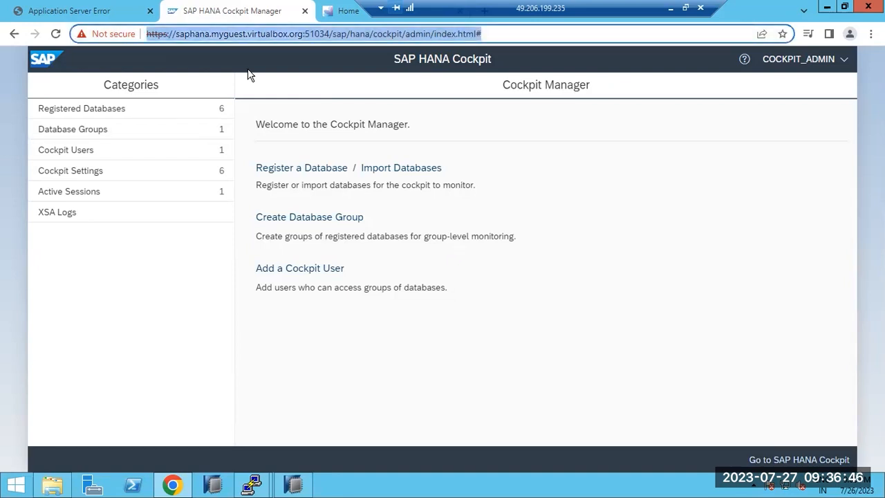
key("ctrl+Tab")
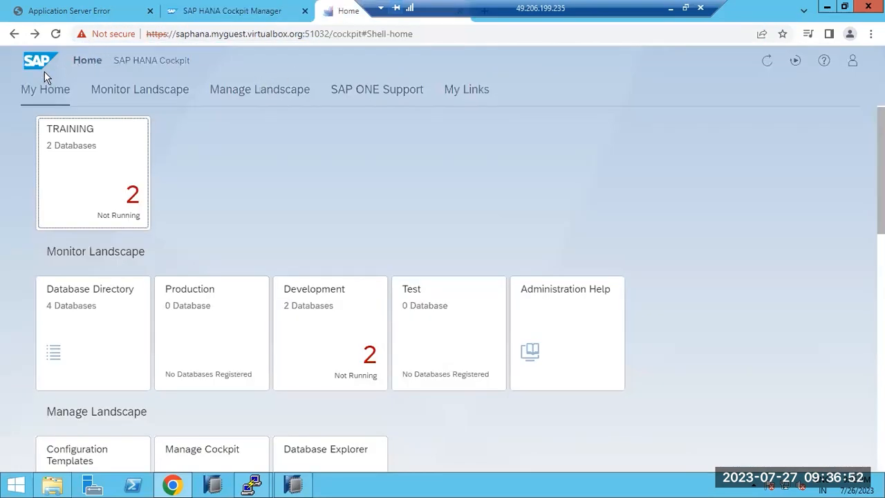
left_click(55, 34)
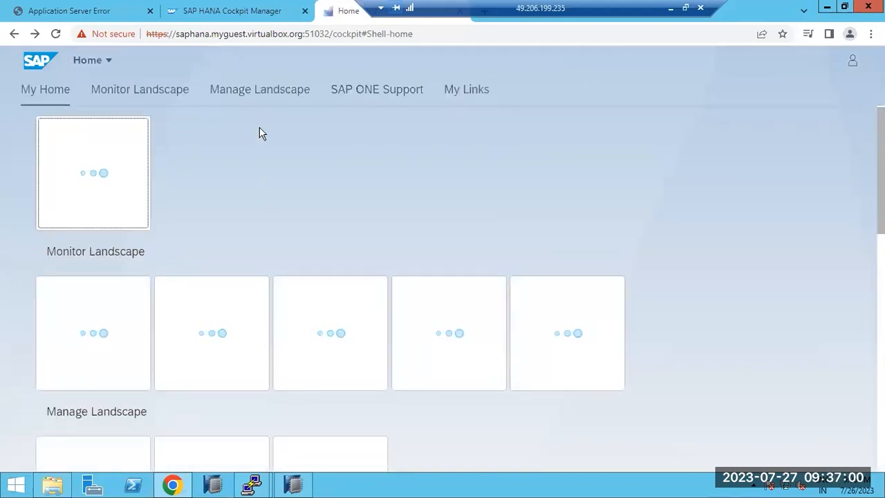
left_click(235, 11)
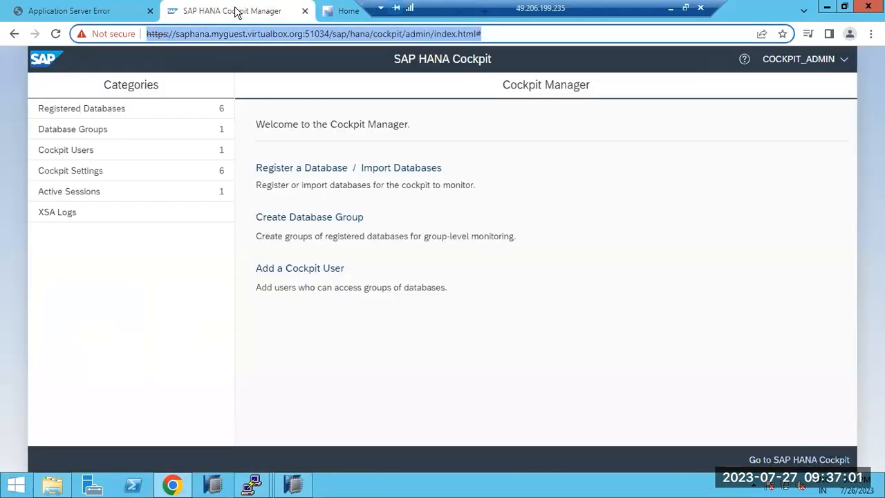
left_click(348, 11)
key("ctrl+shift+Tab")
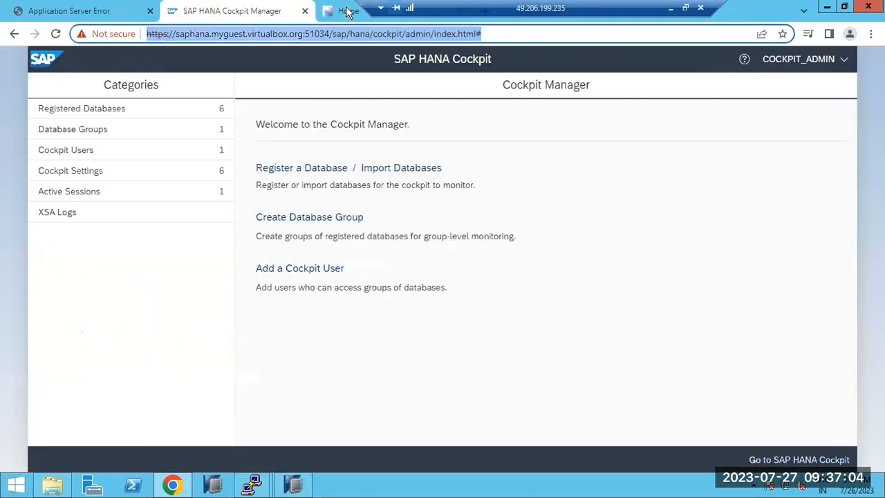
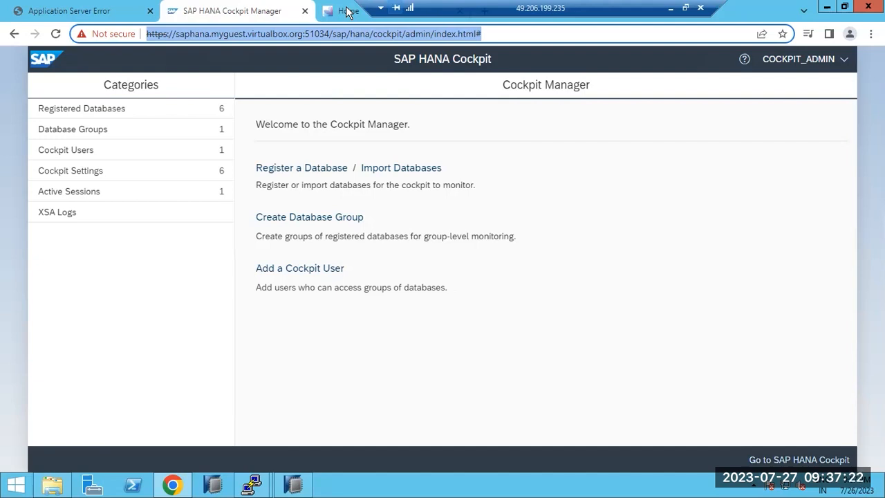
- Switch to the SAP HANA Cockpit home page in the browser
left_click(348, 12)
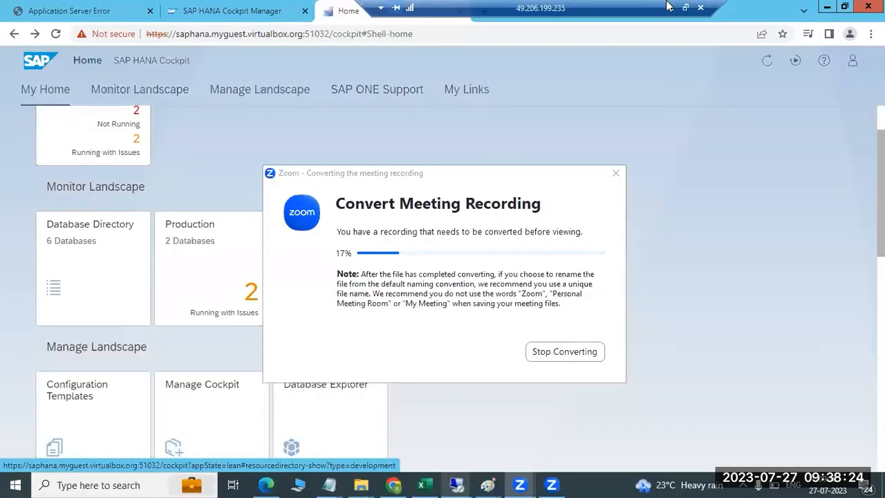
left_click(793, 169)
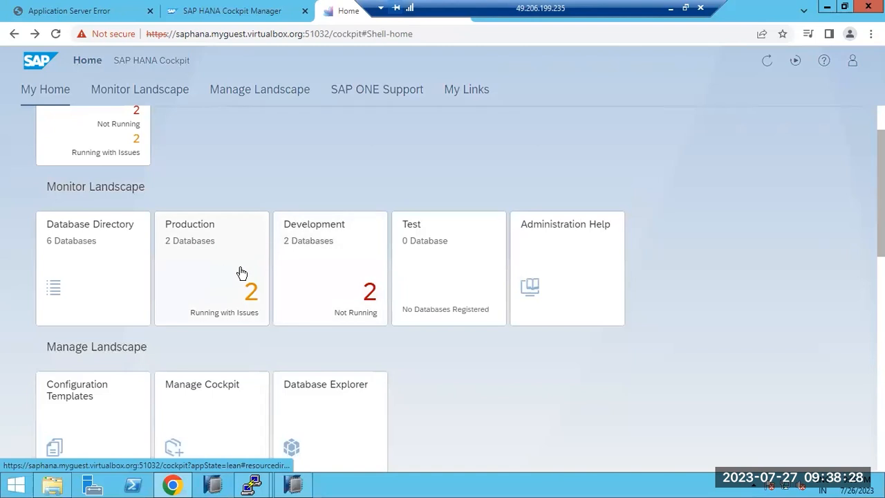
scroll(317, 273, "down", 5)
scroll(317, 273, "up", 6)
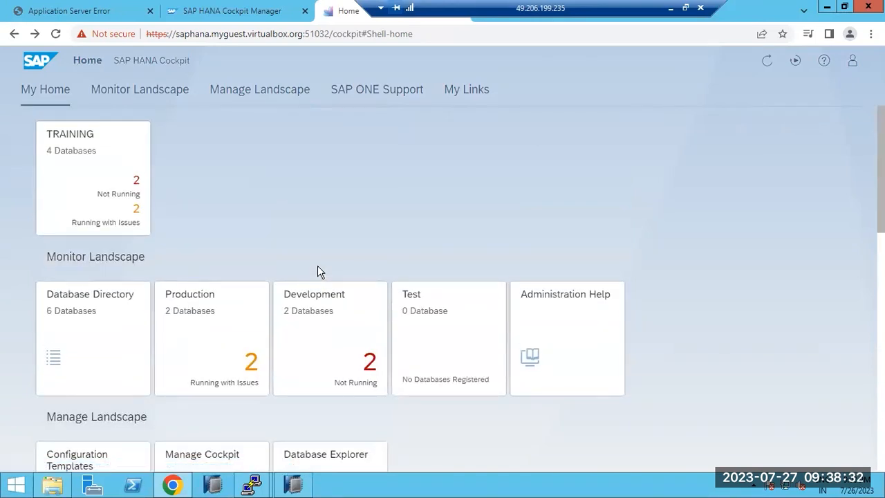
key("ctrl+l")
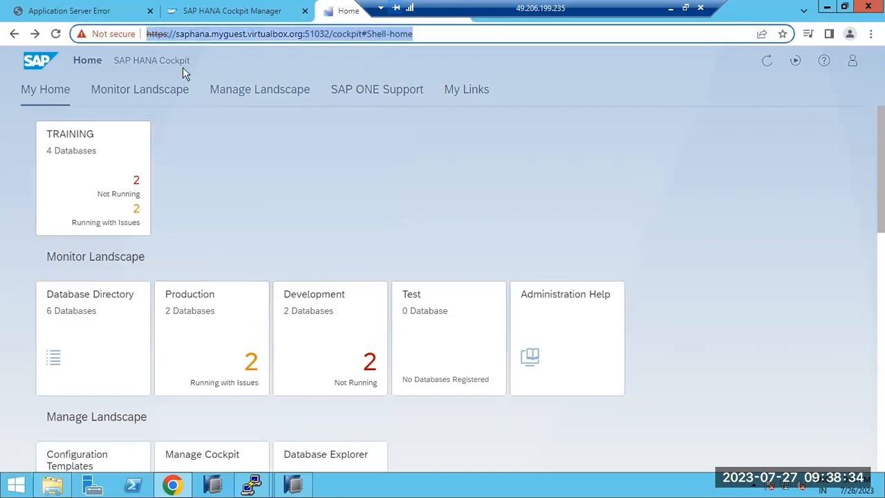
left_click(137, 94)
- Jump through Manage Landscape, SAP ONE Support and My Links, then launch the SAP GUI for ECP link
left_click(246, 91)
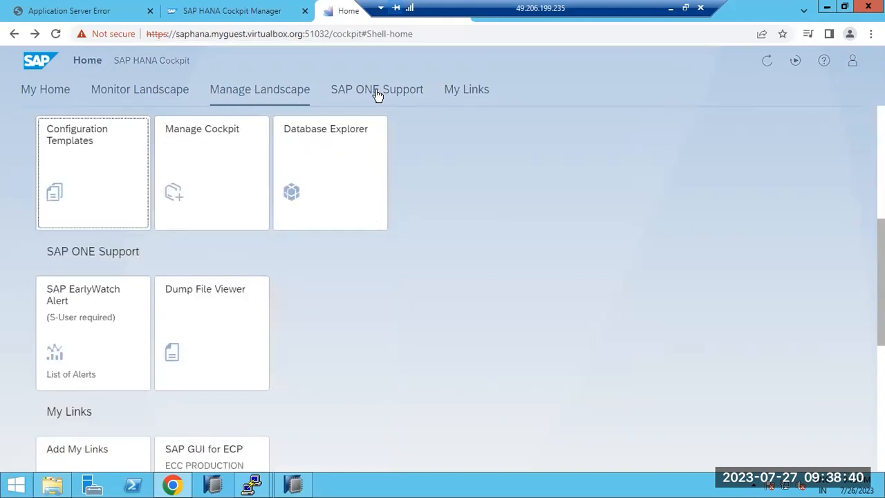
left_click(375, 90)
left_click(448, 90)
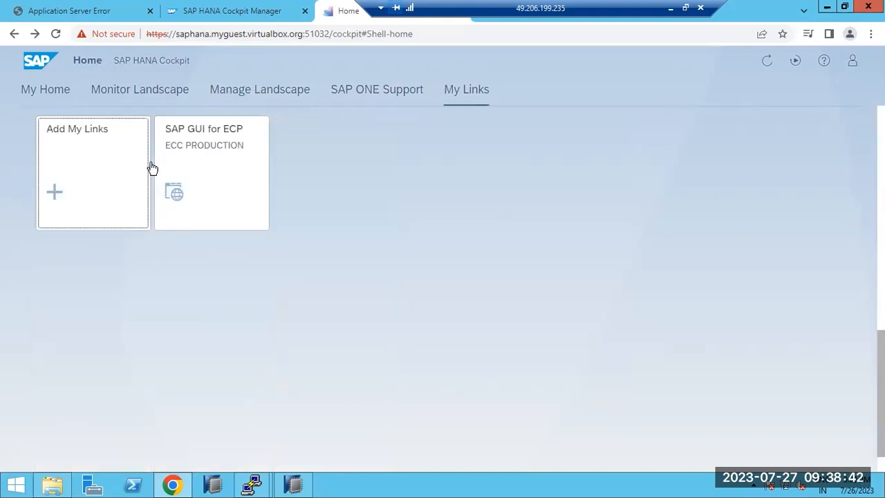
left_click(213, 159)
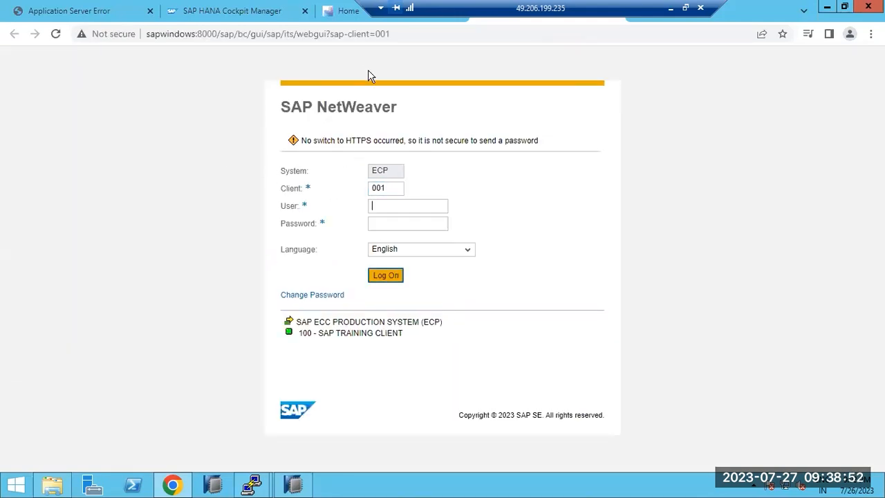
- Return to the Cockpit home page and cancel adding a new custom link
left_click_drag(454, 8, 571, 8)
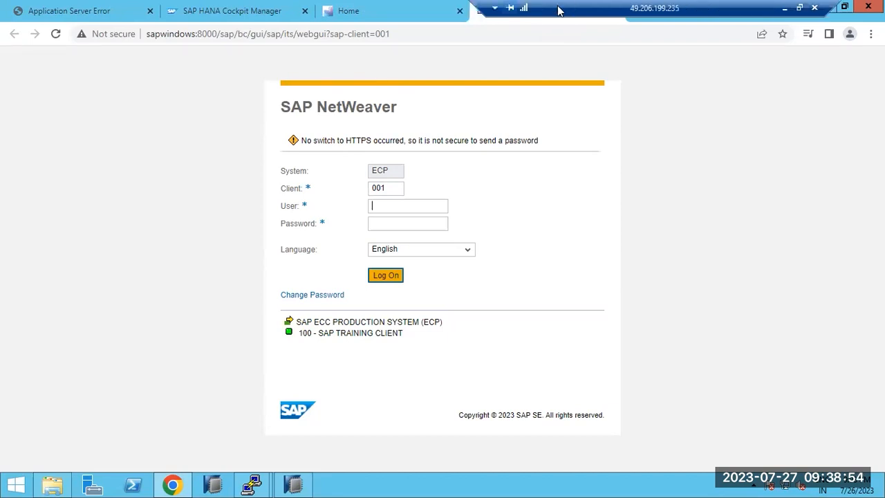
left_click(424, 13)
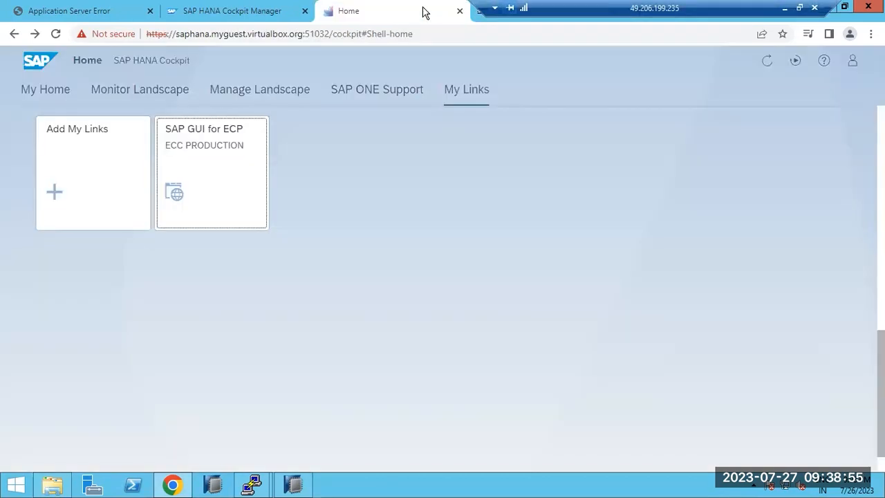
left_click(62, 165)
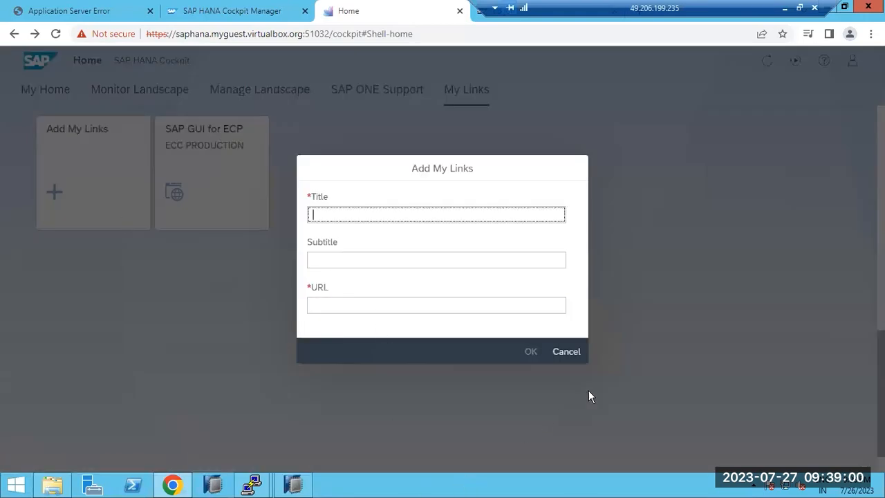
left_click(565, 351)
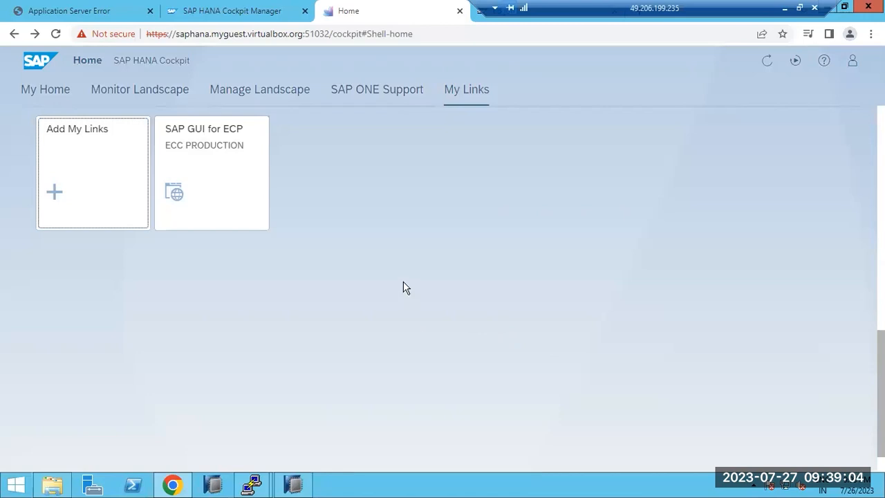
- Browse the landscape sections and open the Development databases directory
left_click(367, 93)
left_click(288, 95)
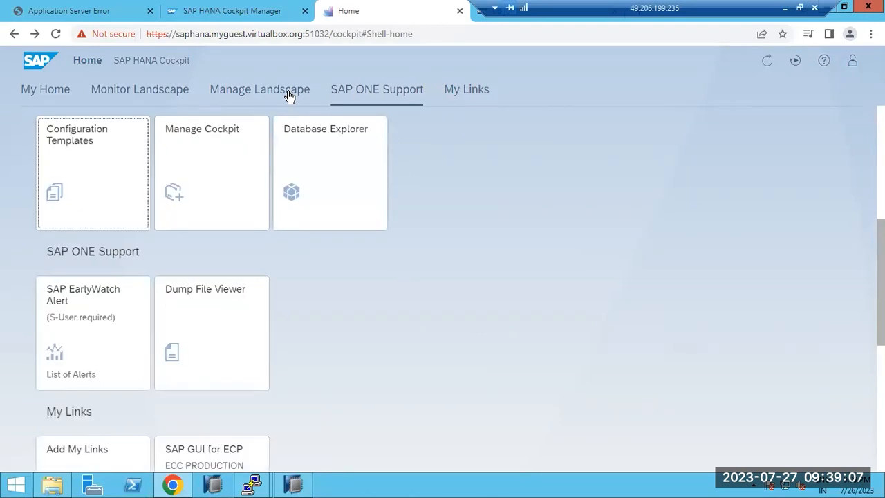
left_click(152, 93)
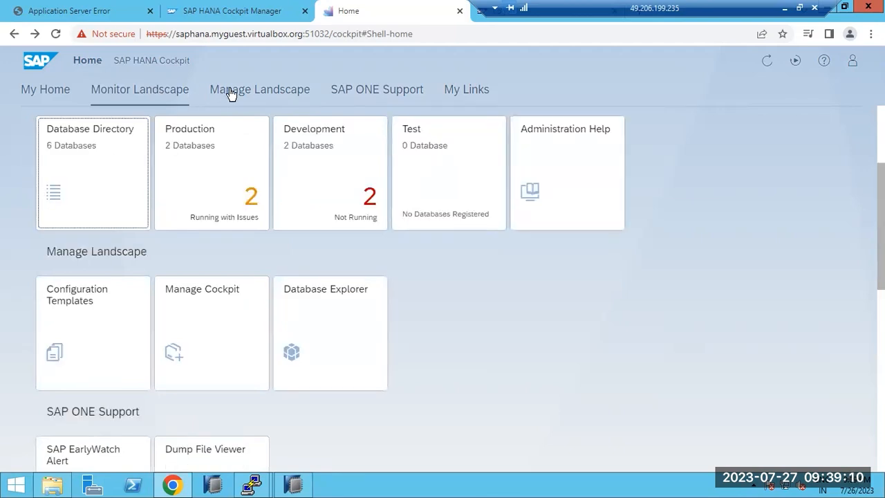
left_click(232, 92)
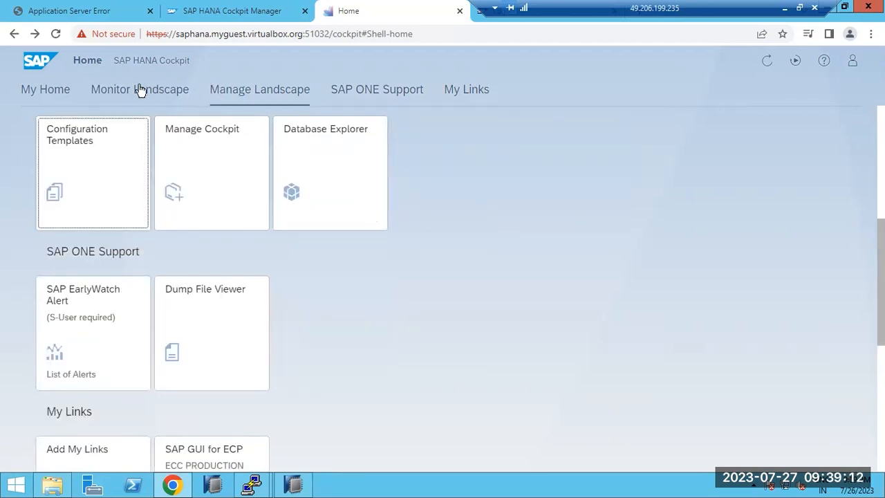
left_click(140, 90)
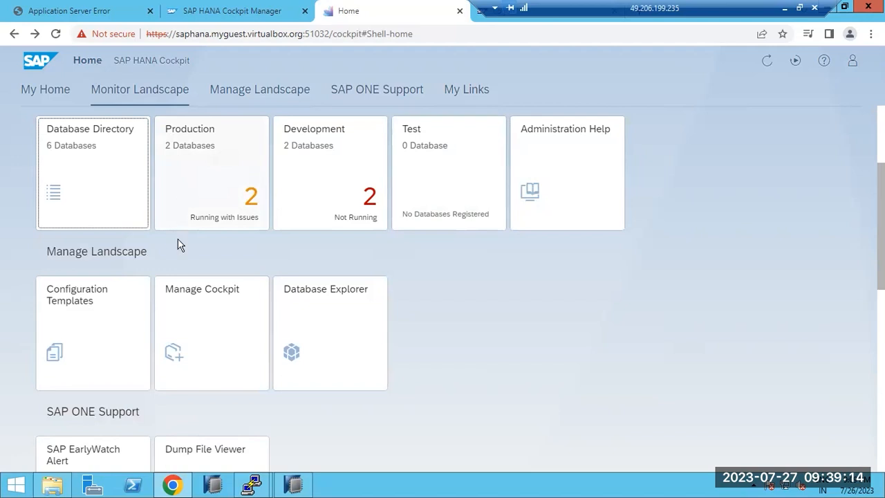
left_click(317, 181)
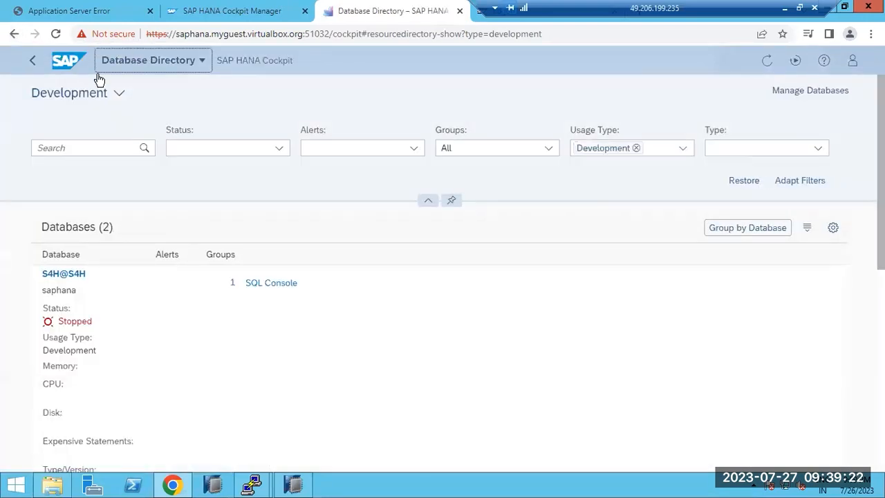
- Add Custom, Production and Test to the Usage Type filter
scroll(163, 272, "down", 5)
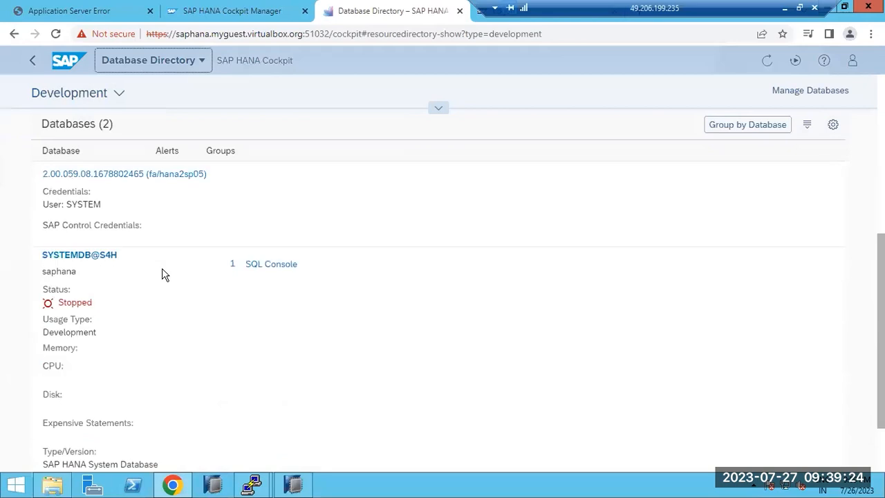
scroll(163, 273, "up", 2)
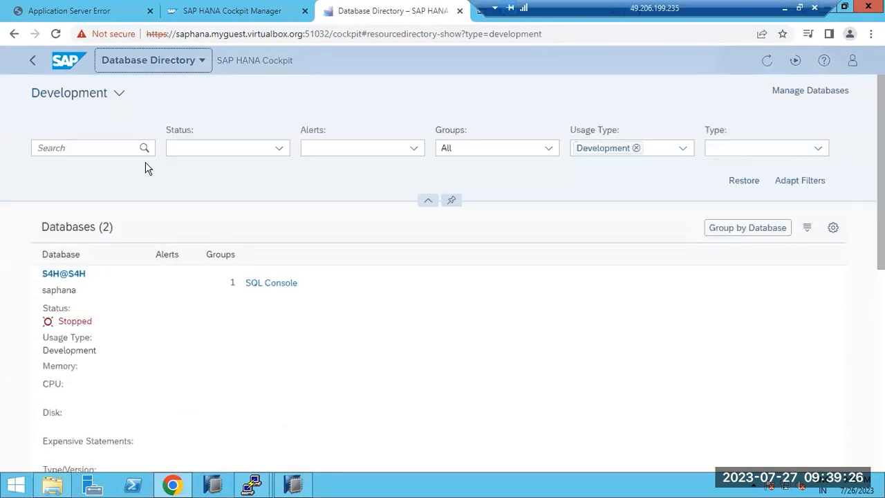
left_click(678, 148)
left_click(586, 170)
left_click(585, 188)
left_click(585, 229)
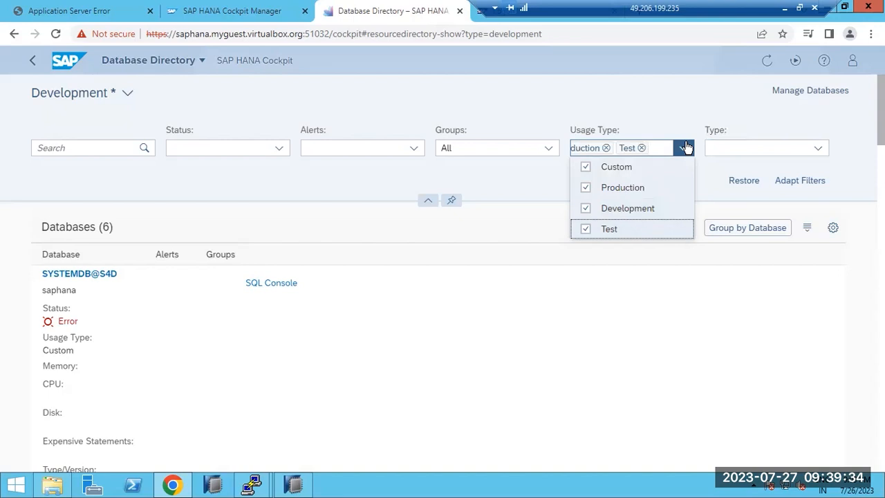
left_click(708, 171)
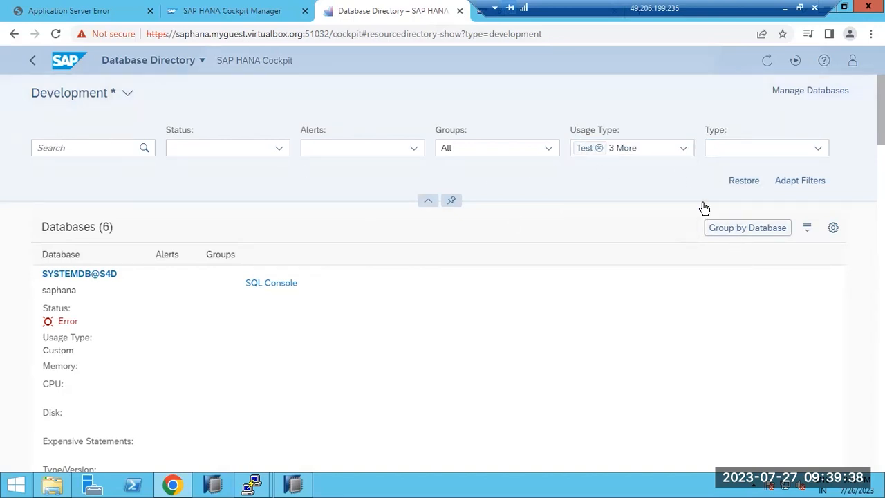
- Scroll down the six-database list to the HDB@HDB entry
scroll(386, 308, "down", 5)
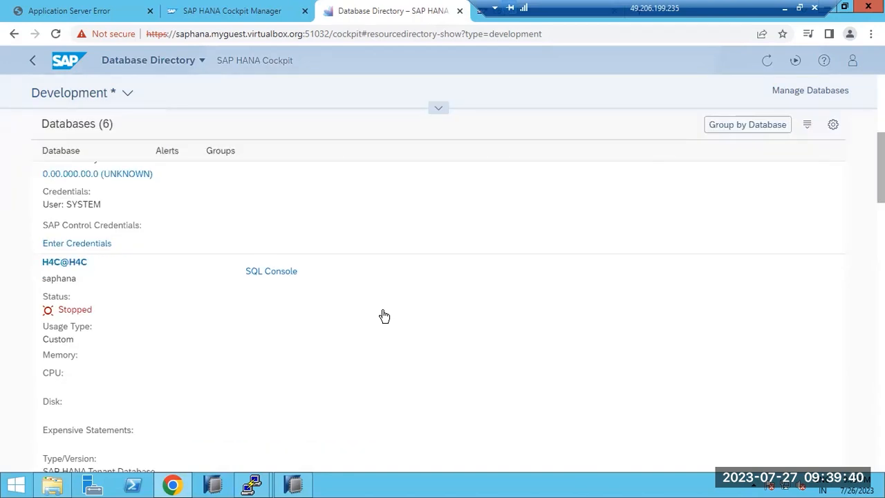
scroll(385, 316, "up", 2)
scroll(137, 287, "down", 4)
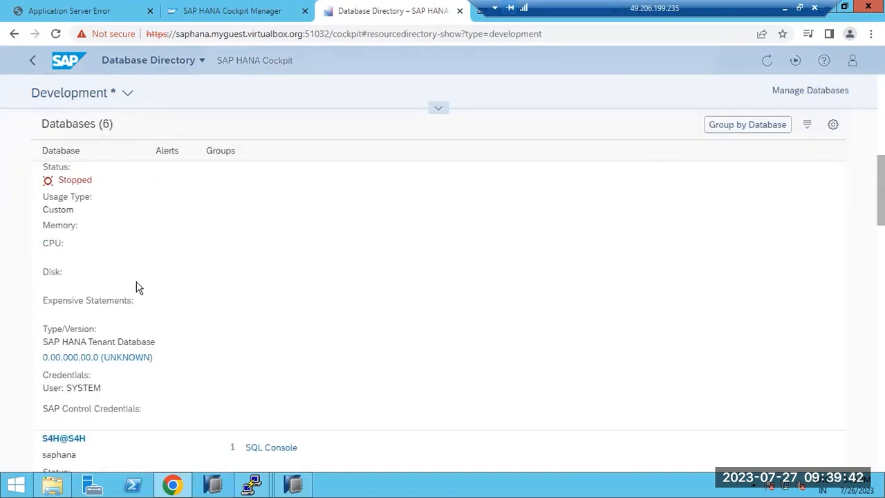
scroll(137, 287, "down", 10)
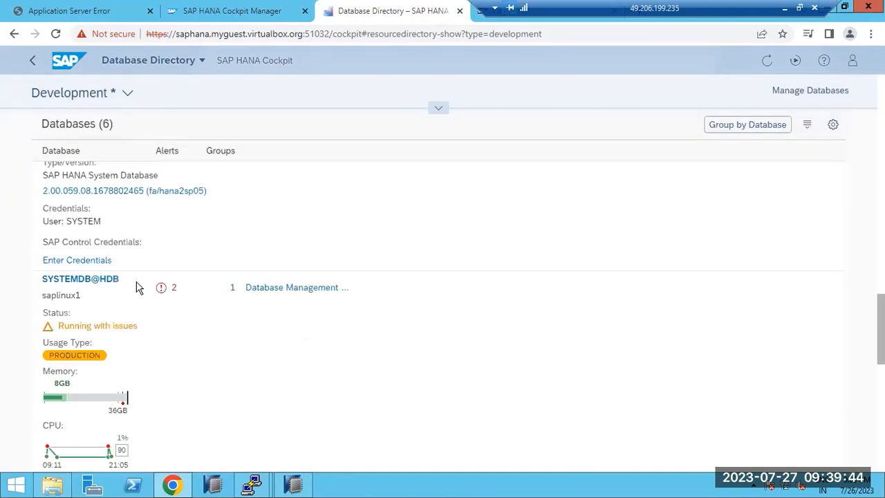
scroll(137, 287, "down", 8)
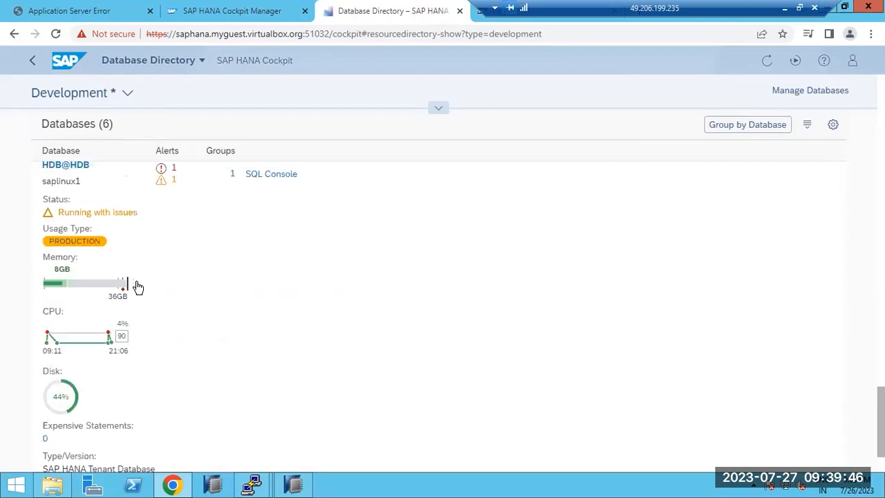
scroll(137, 287, "down", 2)
scroll(129, 381, "up", 2)
scroll(129, 380, "down", 2)
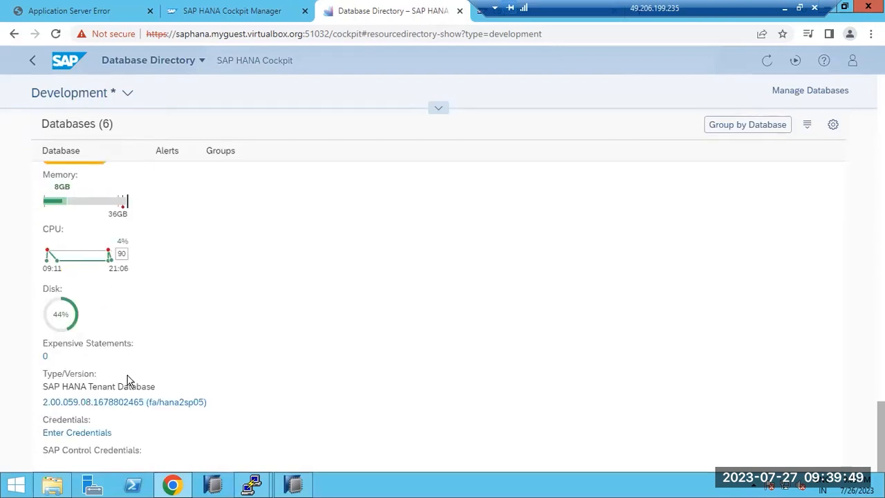
- Try entering HDB@HDB logon credentials, dismissing the invalid credentials error
left_click(61, 433)
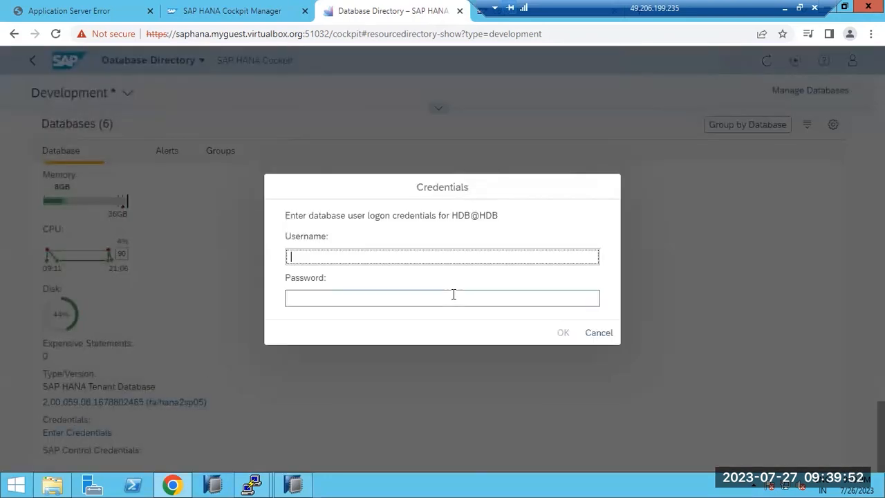
type("HDBADM")
left_click(453, 296)
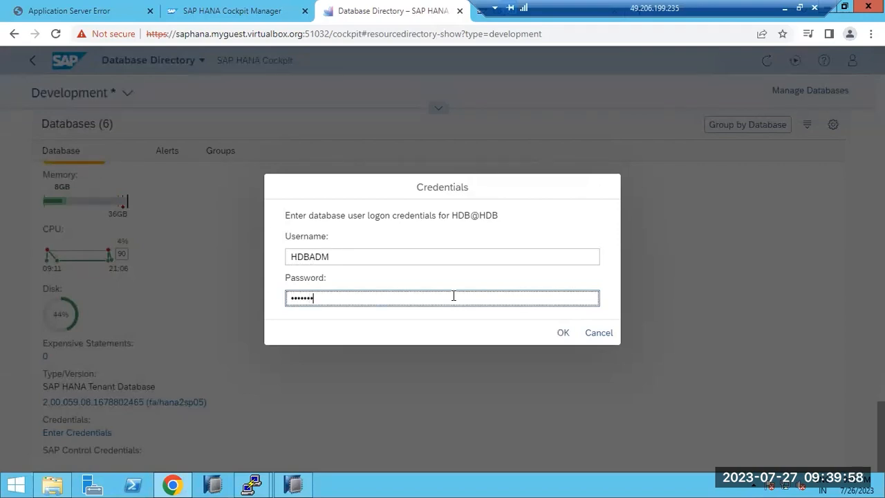
key("Return")
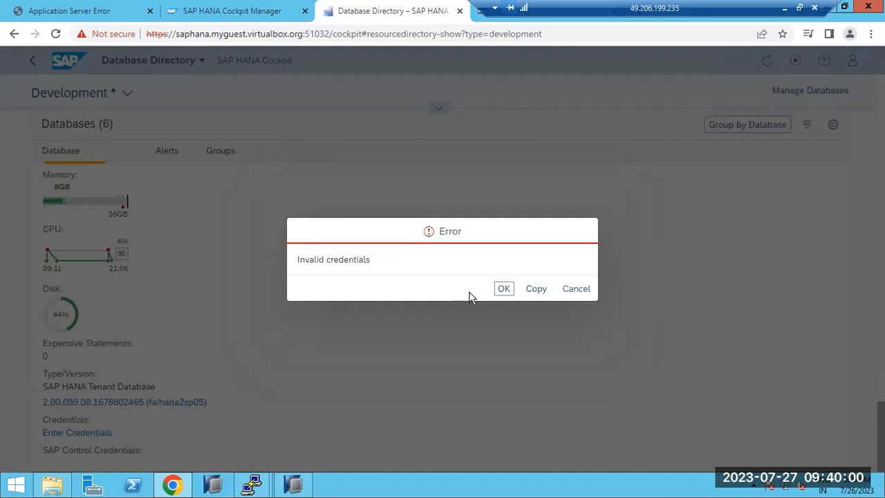
left_click(580, 289)
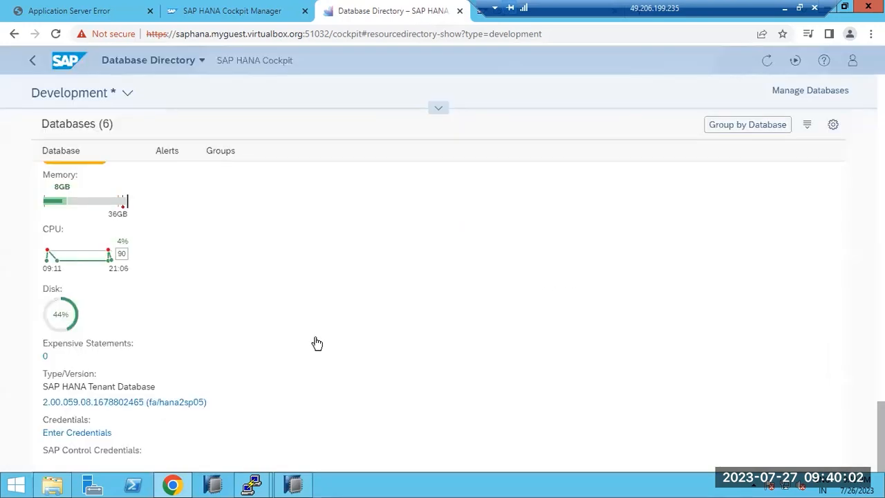
left_click(93, 433)
left_click(310, 260)
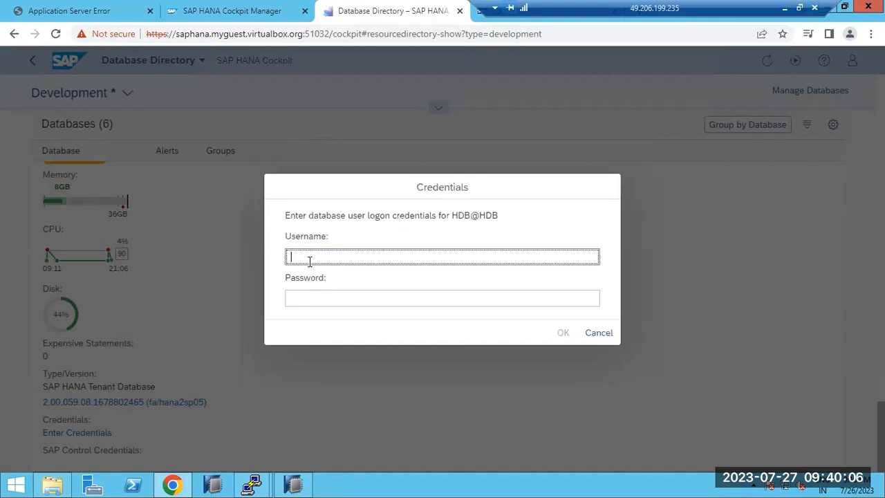
key("Tab")
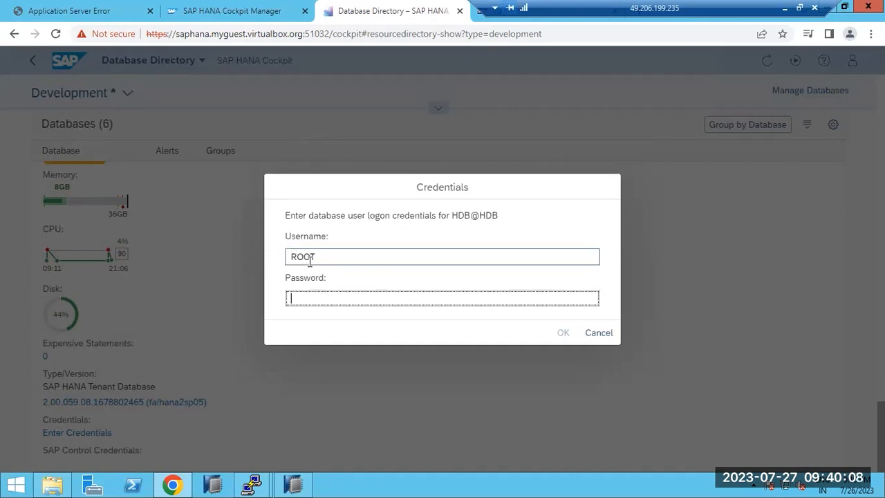
type("***")
key("Return")
key("Return")
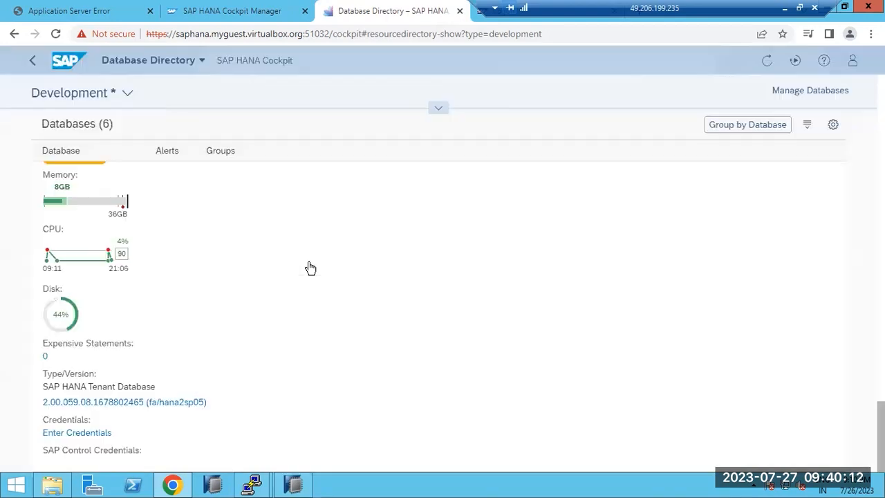
- Save user SYSTEM and its password as HDB@HDB's logon credentials
left_click(53, 432)
type("SYSTEM")
key("Tab")
type("********")
key("Return")
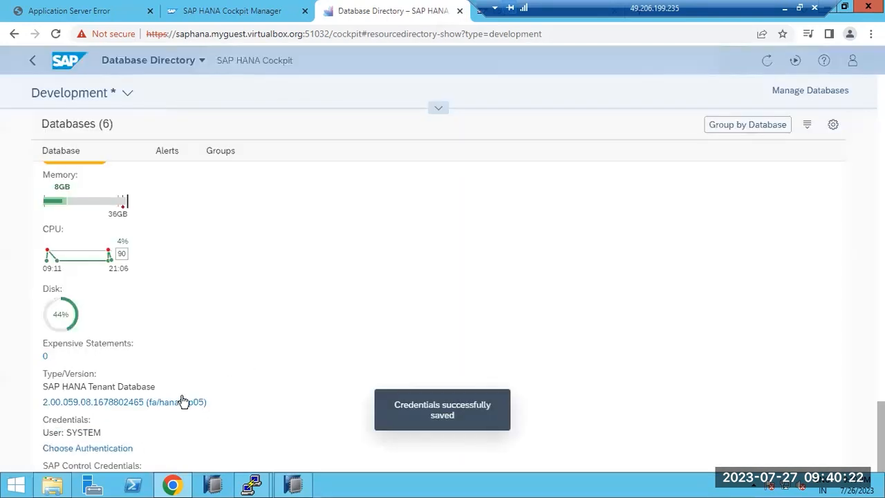
scroll(139, 396, "up", 3)
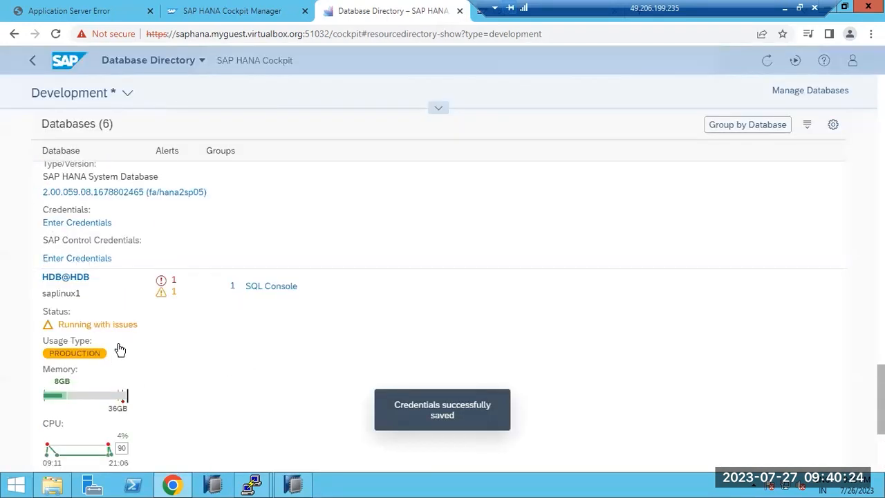
- Save user SYSTEM and its password as SYSTEMDB@HDB's logon credentials
left_click(59, 224)
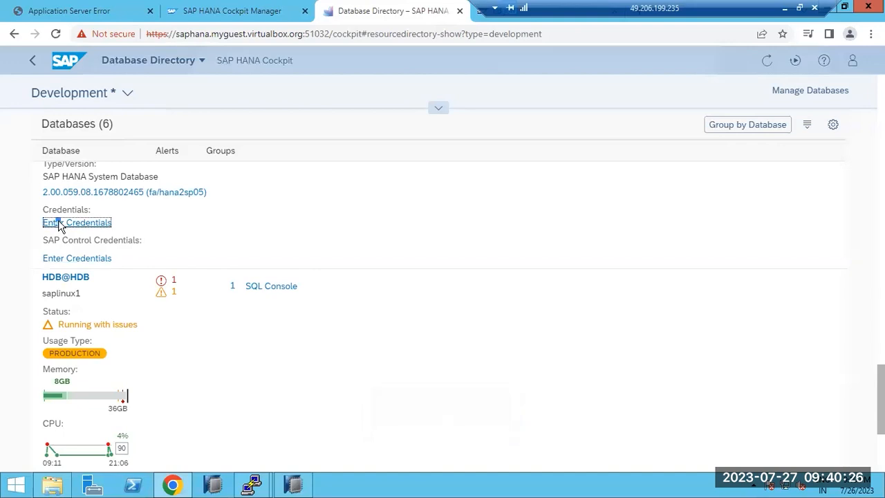
type("SYSTEM")
key("Tab")
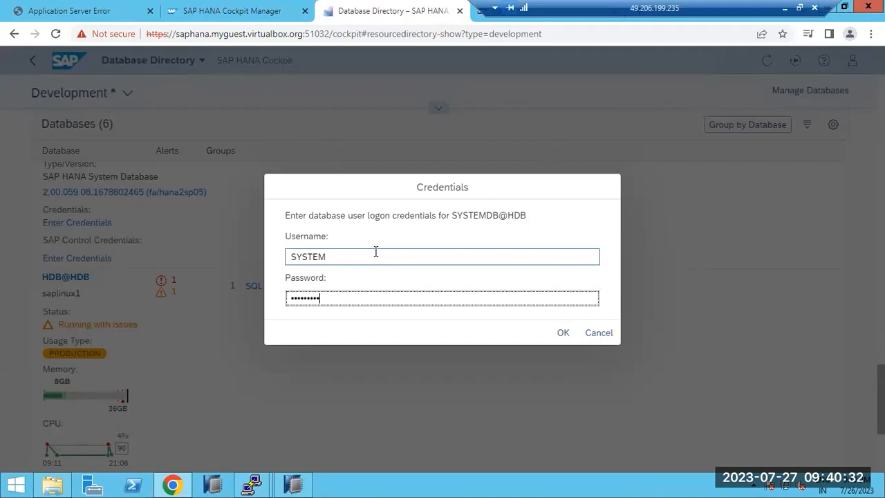
key("Return")
- Scroll through the database directory to review the saved credentials
scroll(278, 326, "up", 3)
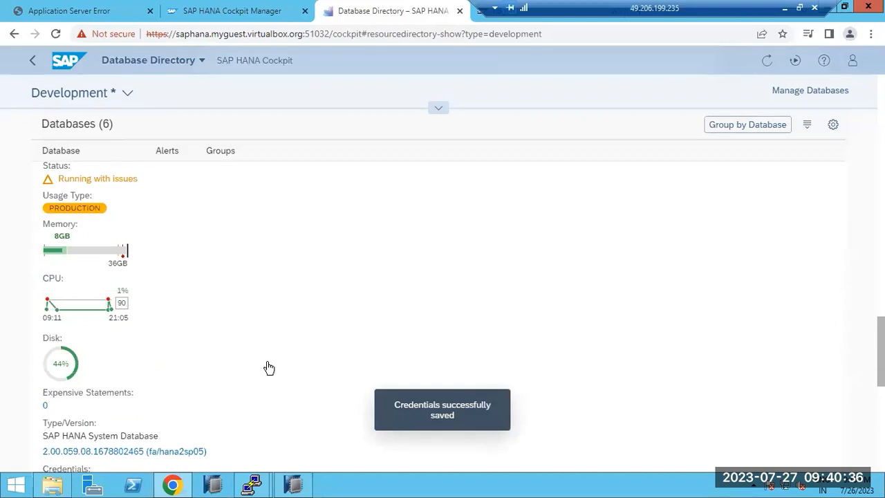
scroll(269, 368, "down", 4)
scroll(205, 351, "down", 20)
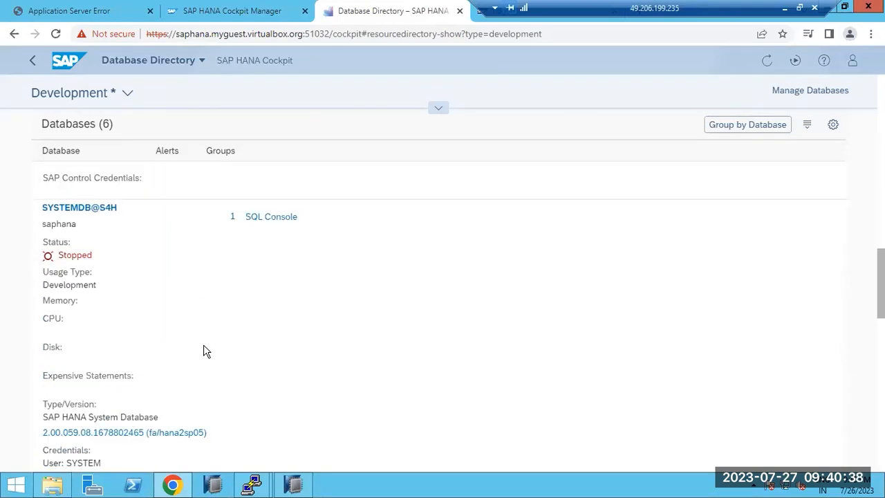
scroll(205, 351, "down", 15)
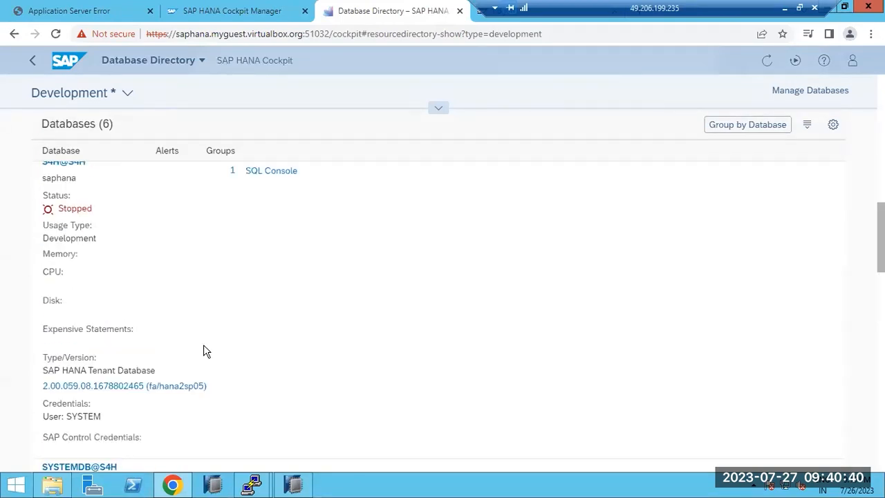
scroll(205, 351, "down", 1)
scroll(206, 351, "up", 2)
scroll(205, 351, "up", 4)
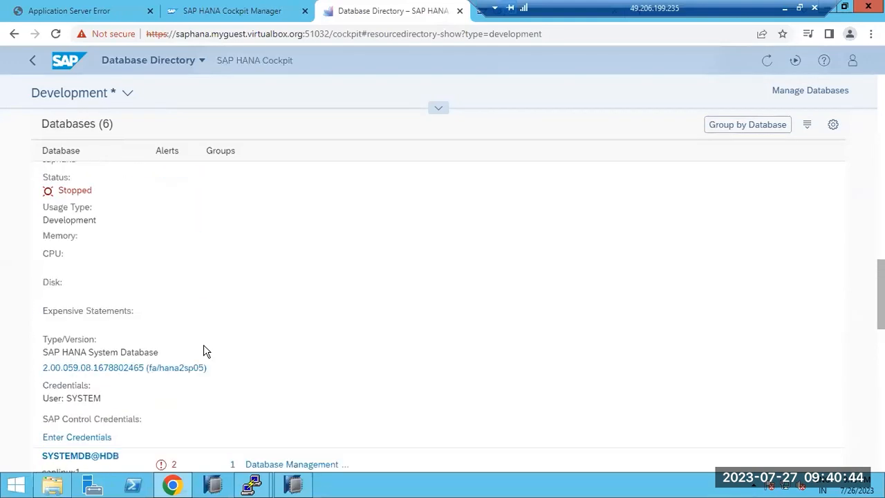
scroll(205, 352, "down", 6)
scroll(205, 351, "down", 5)
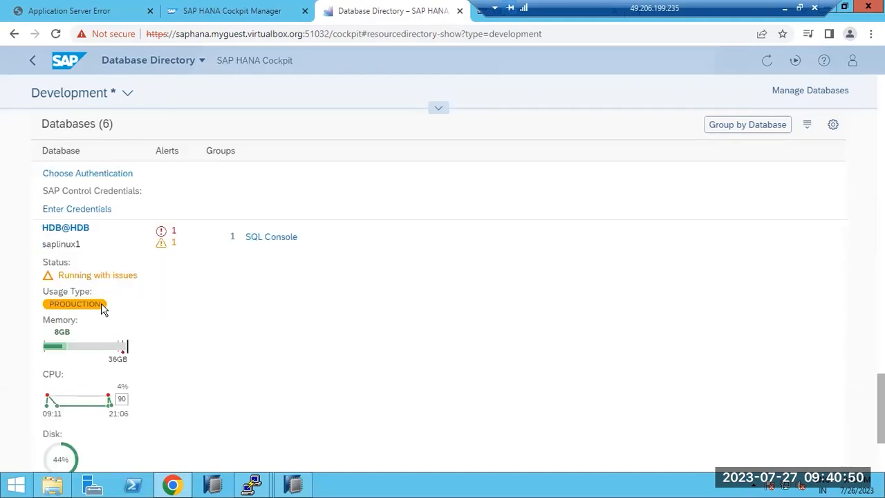
- Open HDB@HDB's CPU Performance Monitor, then switch to the Cockpit Manager tab
left_click(80, 405)
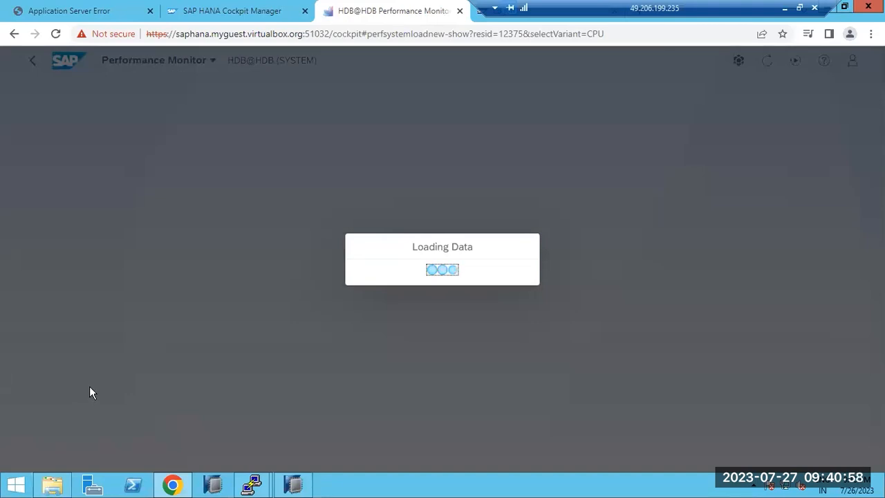
left_click(201, 11)
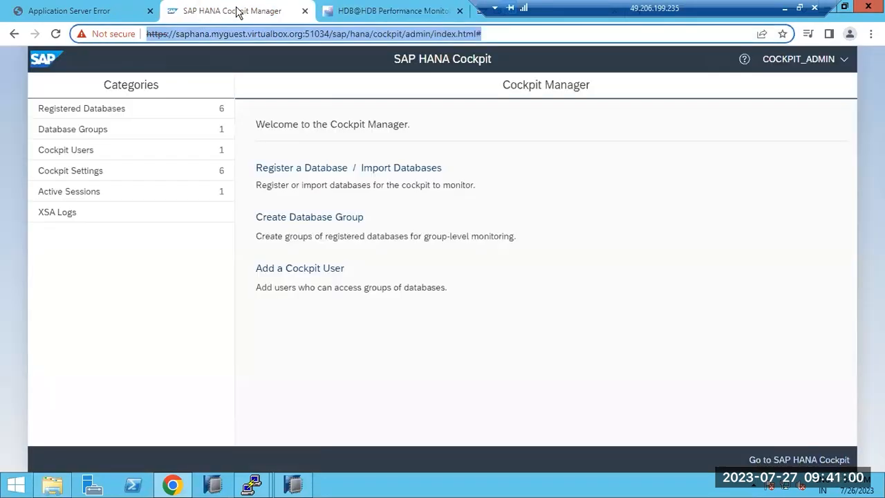
left_click(410, 13)
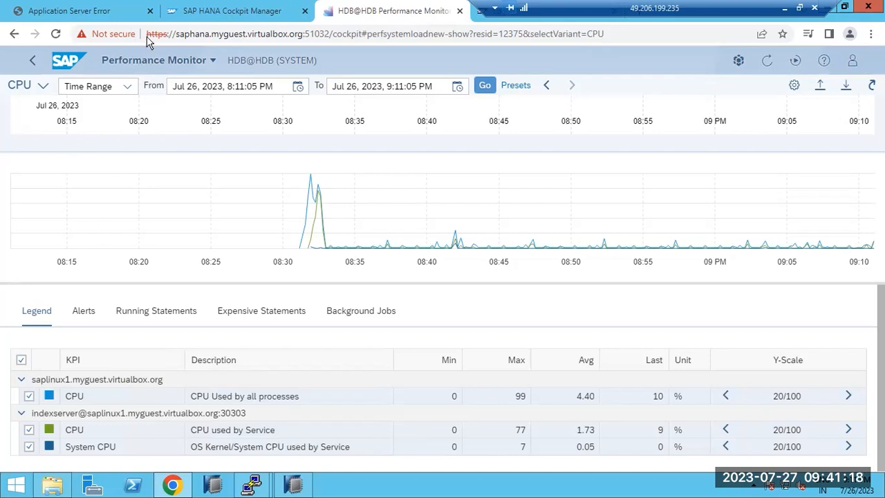
left_click(206, 13)
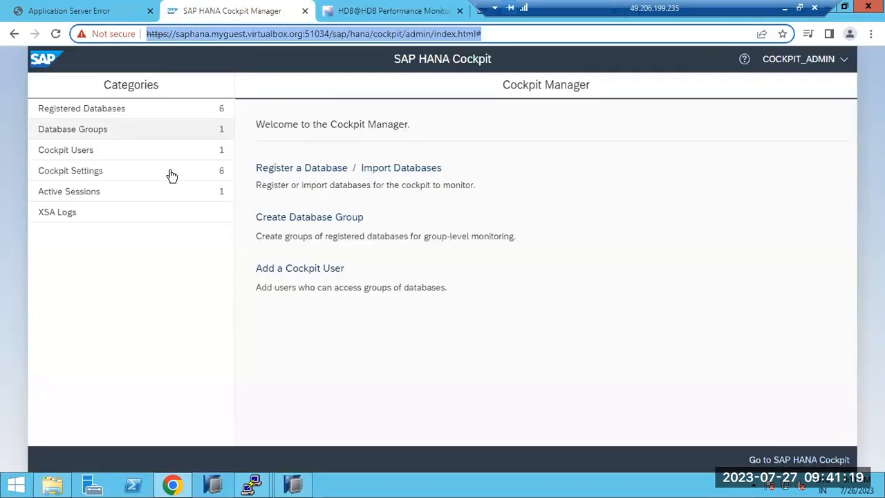
- List Registered Databases, open the SAP website tab, and return to HDB@HDB's CPU monitor
left_click(102, 115)
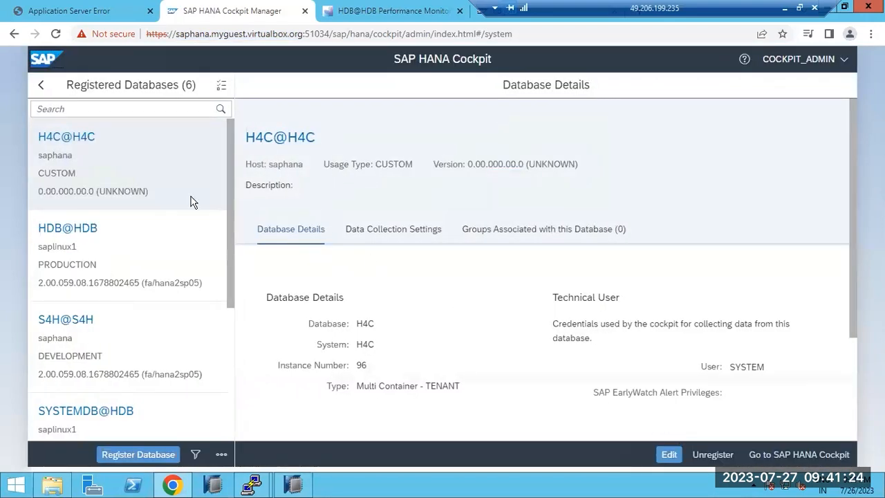
left_click(44, 60)
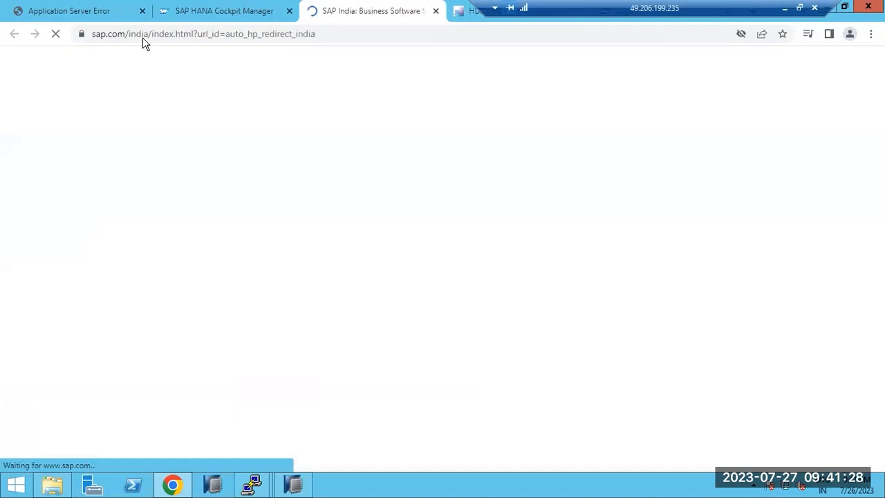
left_click(476, 11)
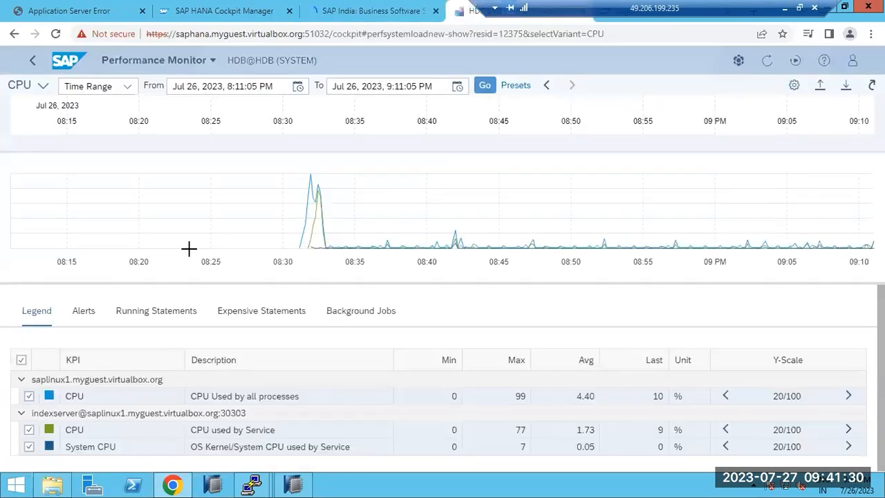
- Show HDB@HDB CPU usage for Jul 12–26, 2023, stepping one period forward and back
left_click(306, 90)
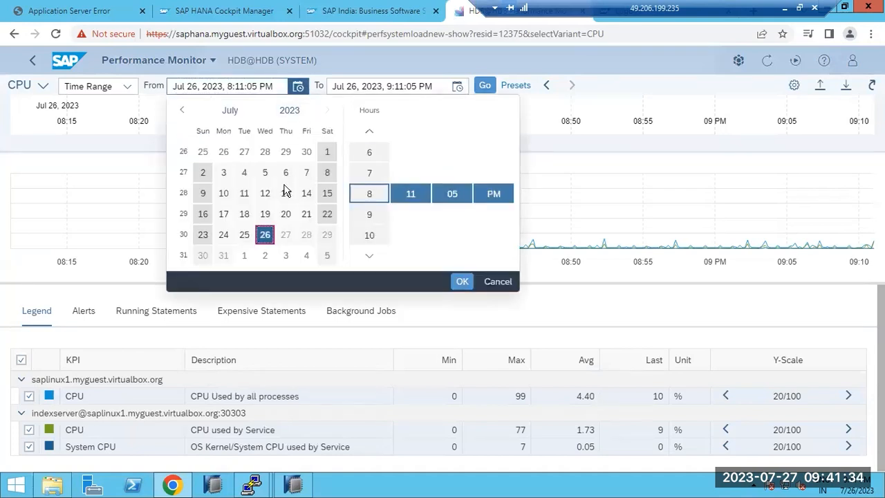
left_click(265, 194)
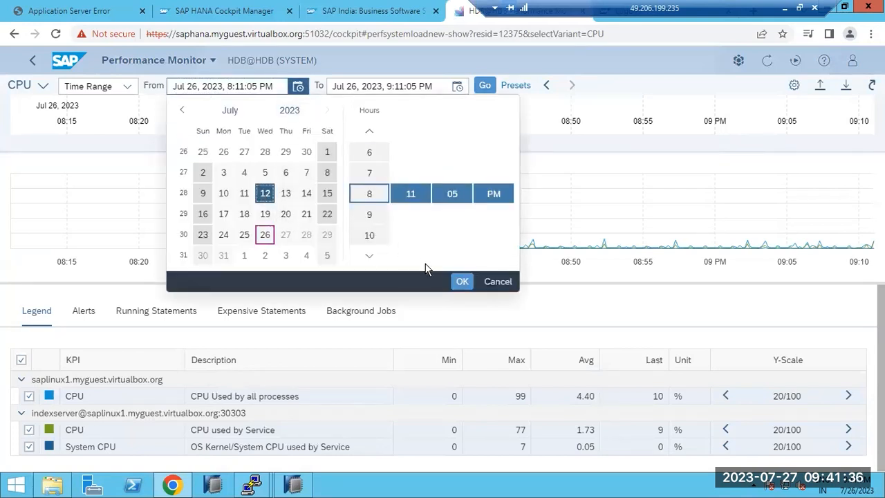
left_click(461, 282)
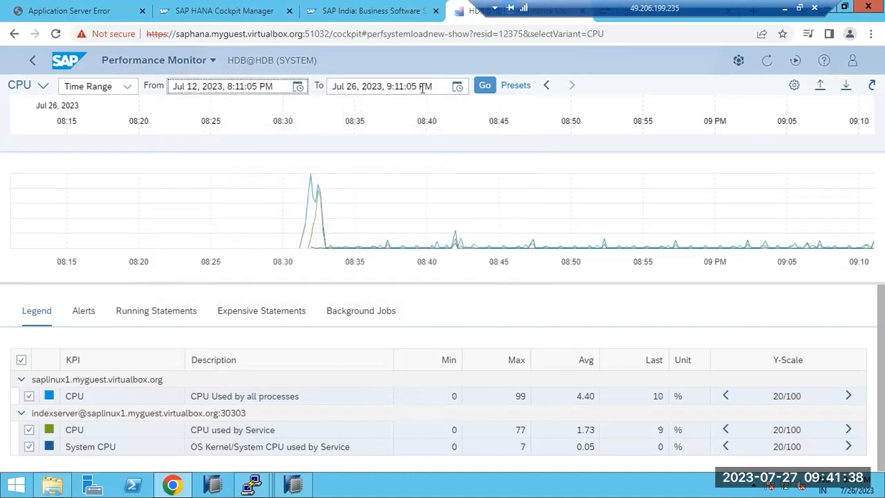
left_click(487, 86)
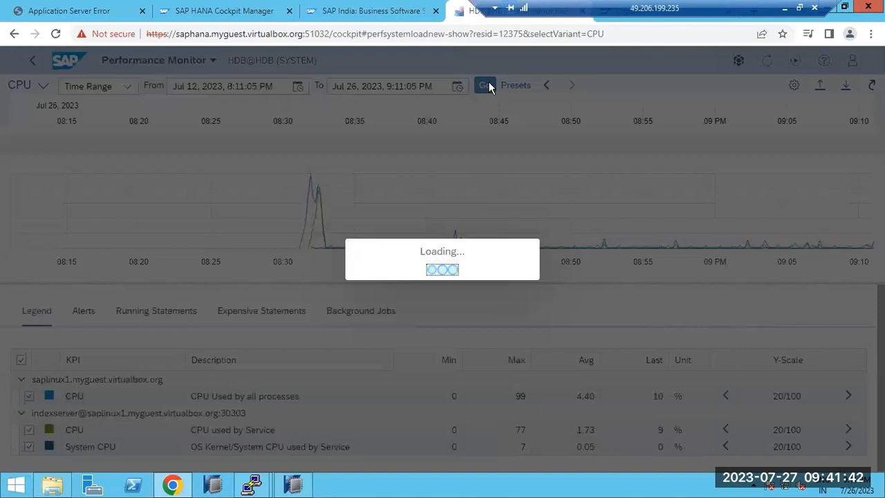
key("alt+Tab")
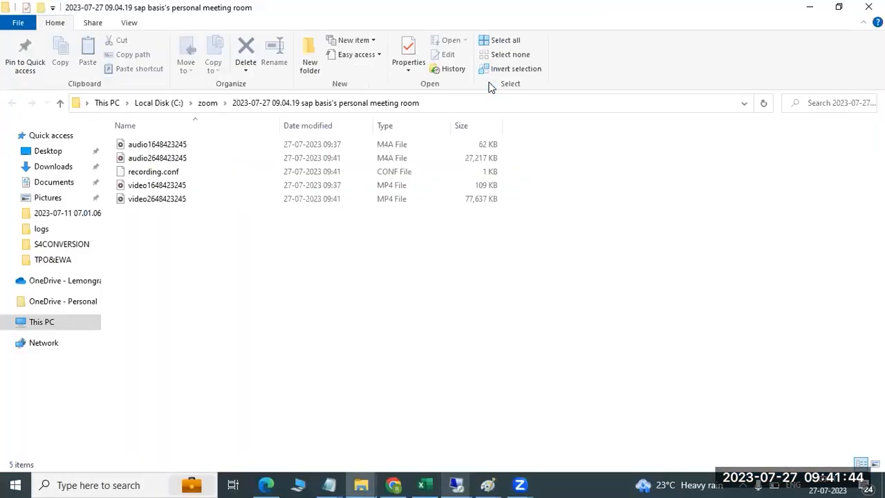
left_click(809, 6)
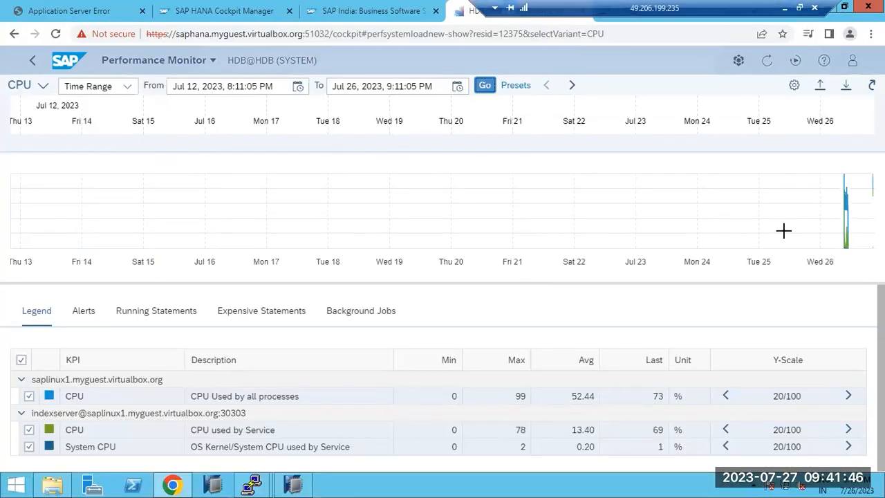
mouse_move(846, 248)
left_click(571, 86)
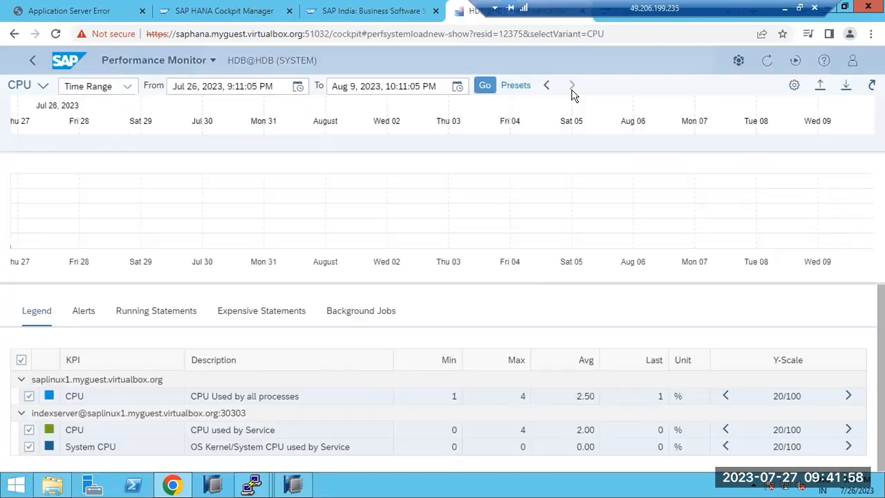
left_click(545, 85)
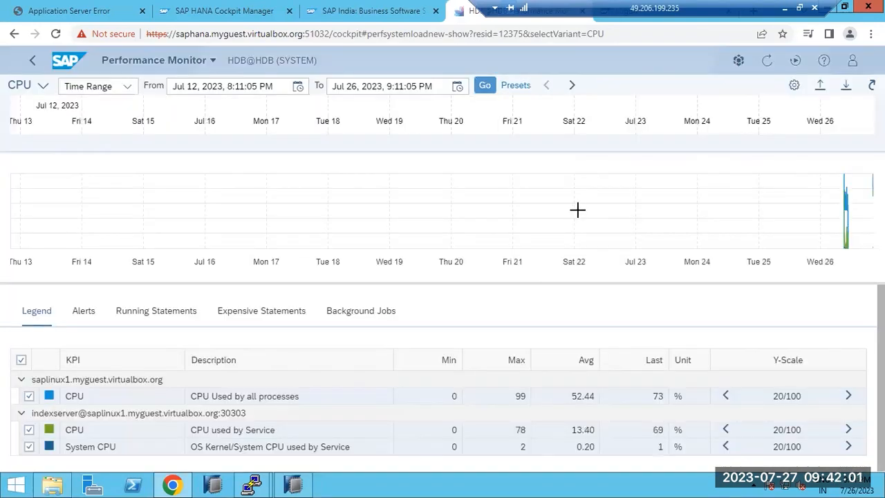
- Switch the chart to the Memory view, then go back to the Development list
left_click(43, 85)
left_click(27, 194)
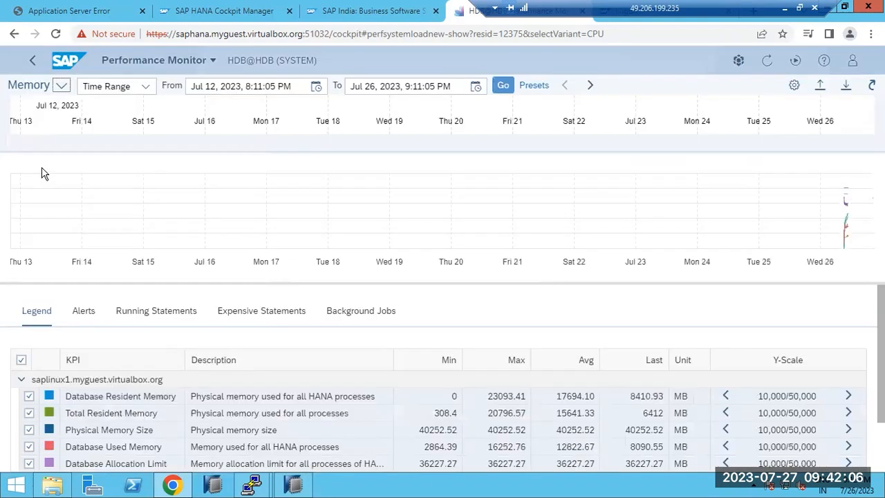
left_click(35, 61)
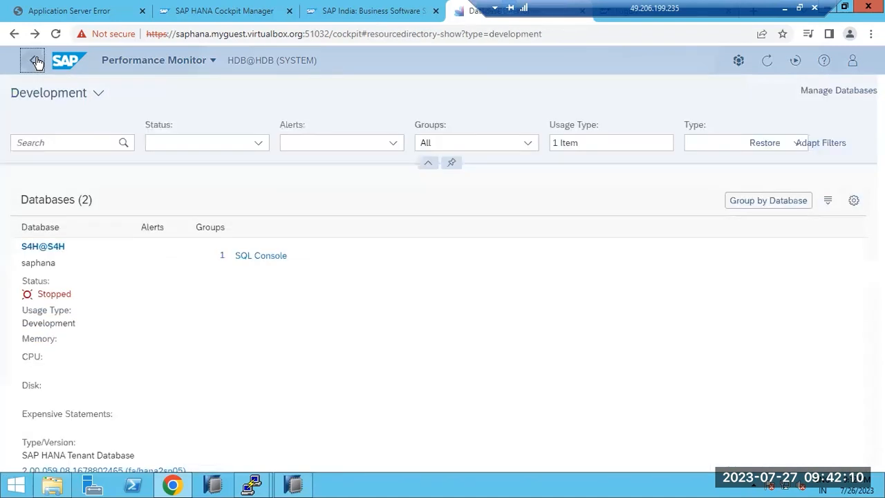
left_click(68, 65)
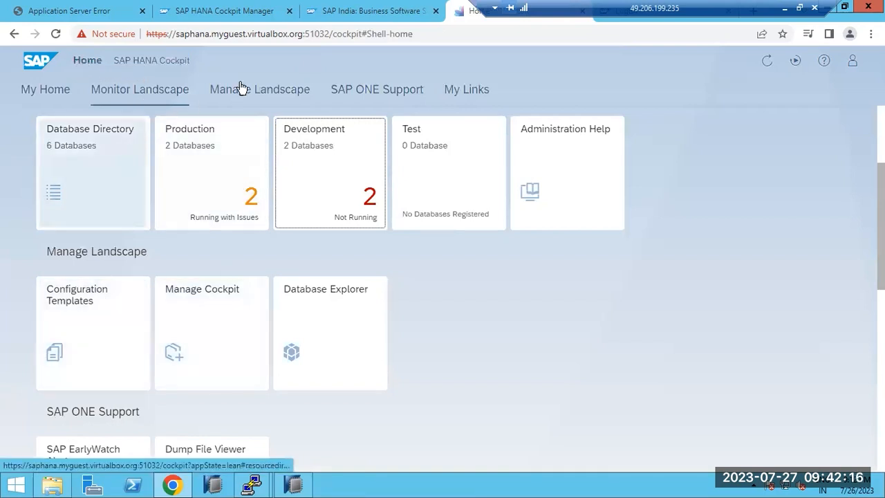
left_click(371, 11)
left_click(436, 11)
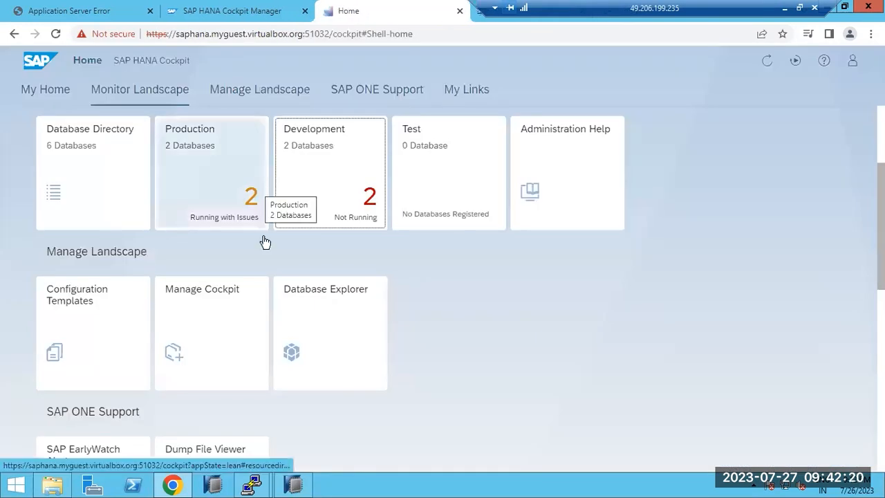
left_click(292, 485)
left_click(87, 258)
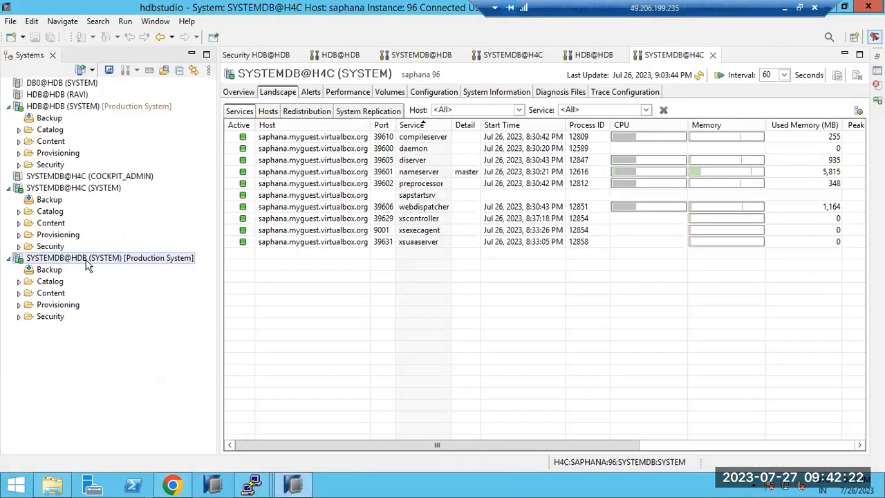
right_click(88, 260)
mouse_move(253, 297)
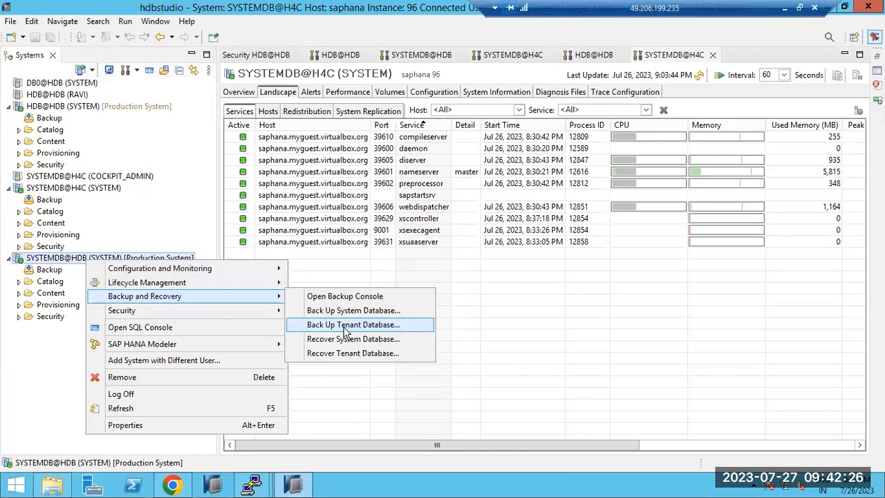
left_click(172, 484)
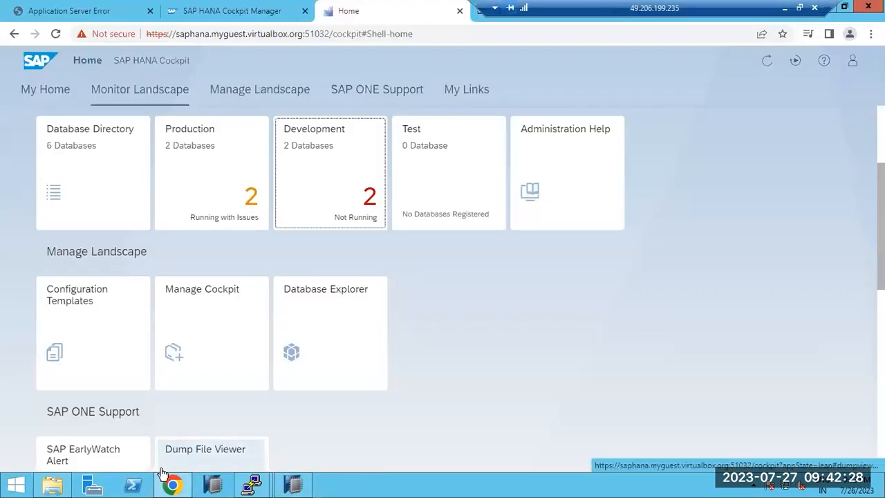
- Open the Production databases directory, check SYSTEMDB@HDB in HANA Studio, and return to the browser
scroll(553, 296, "up", 2)
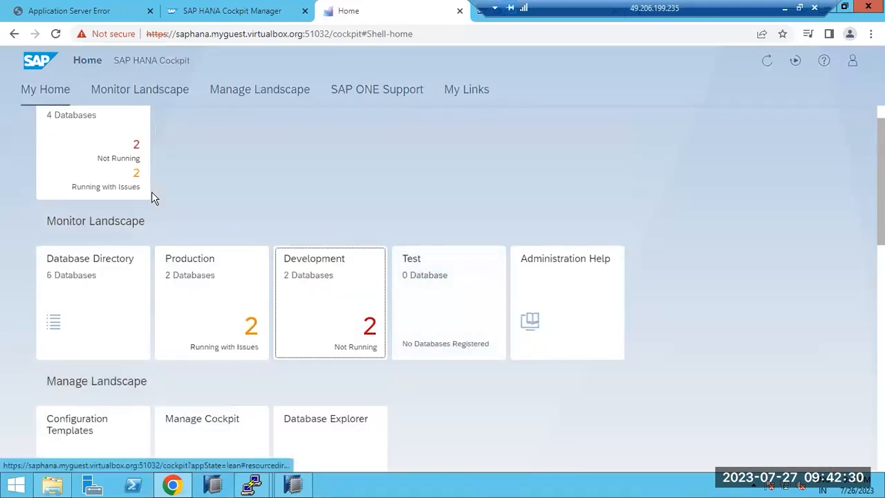
left_click(166, 280)
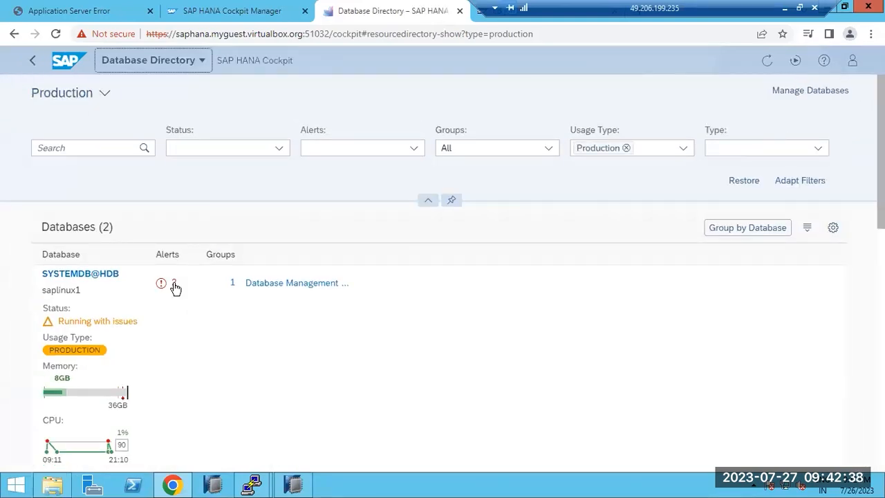
left_click(294, 486)
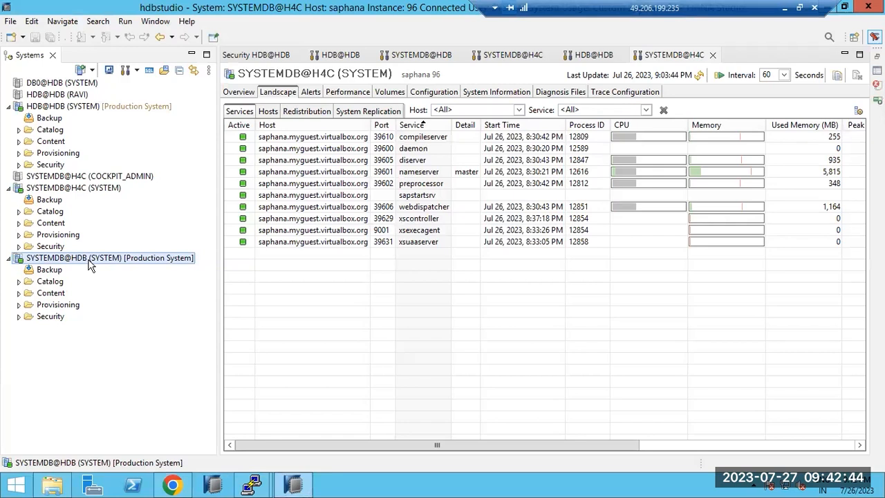
right_click(88, 265)
left_click(269, 487)
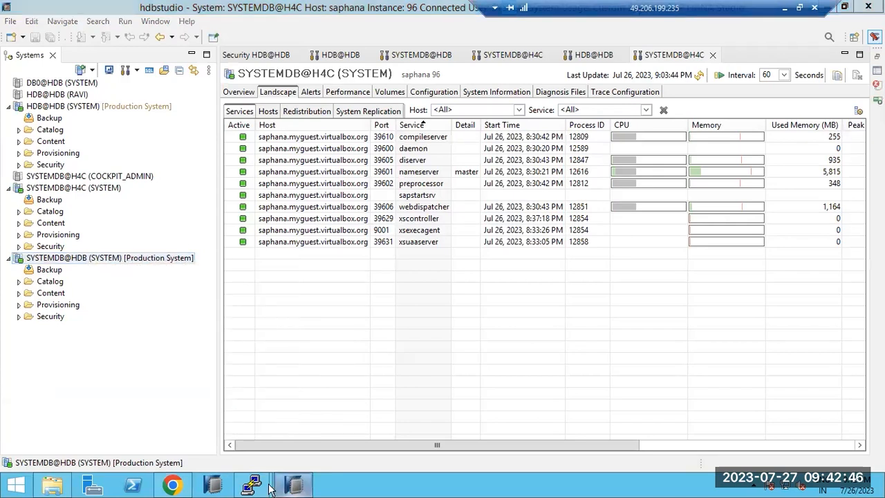
left_click(174, 484)
mouse_move(175, 486)
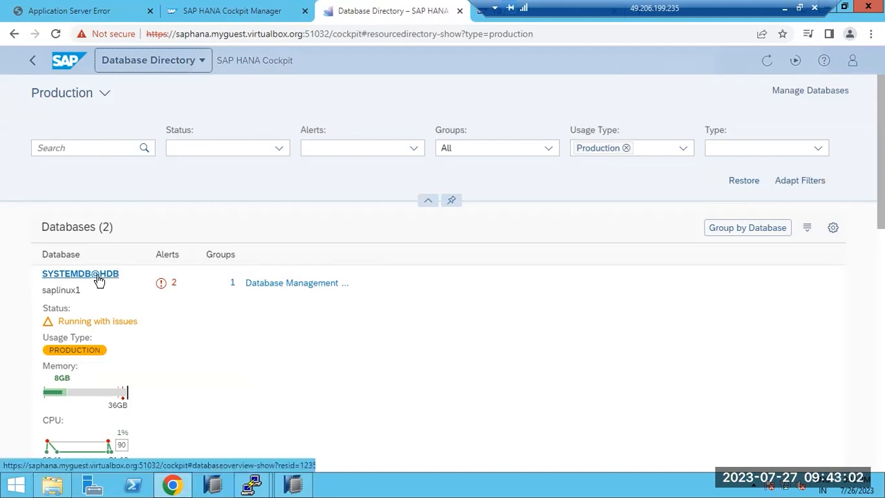
- Open Manage Databases in a new Cockpit Manager tab, then return to the Production directory tab
left_click(818, 97)
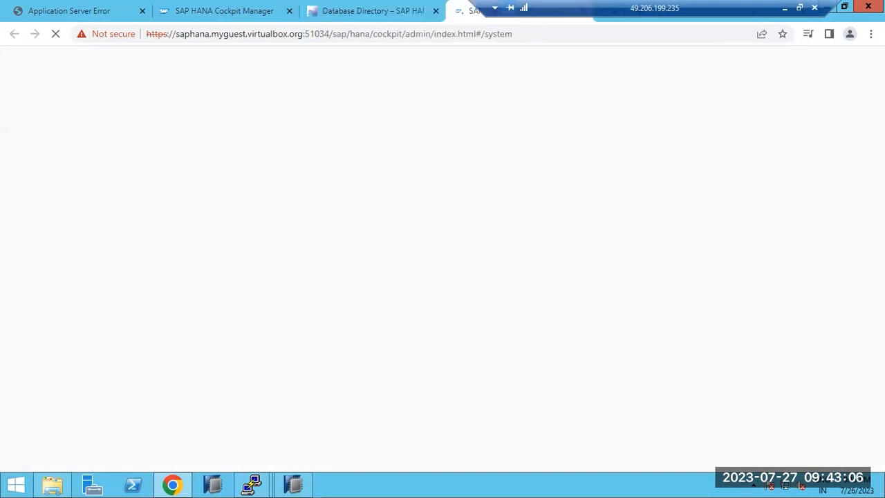
mouse_move(884, 2)
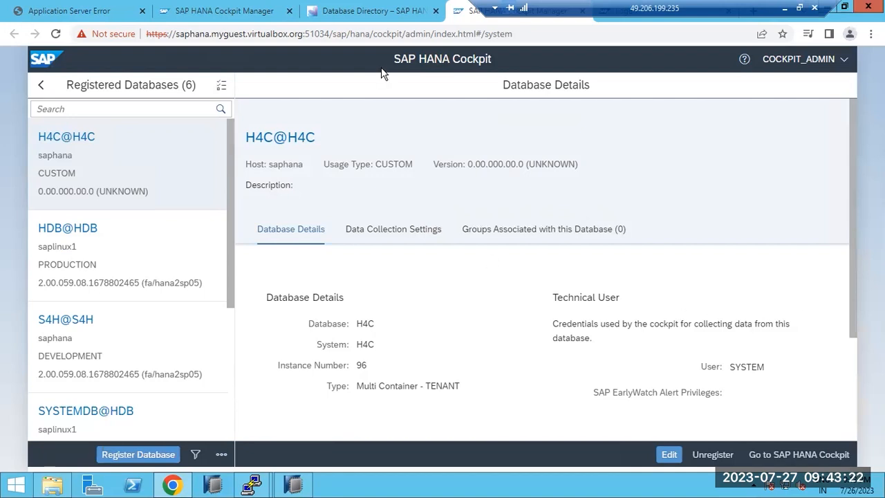
key("ctrl+shift+Tab")
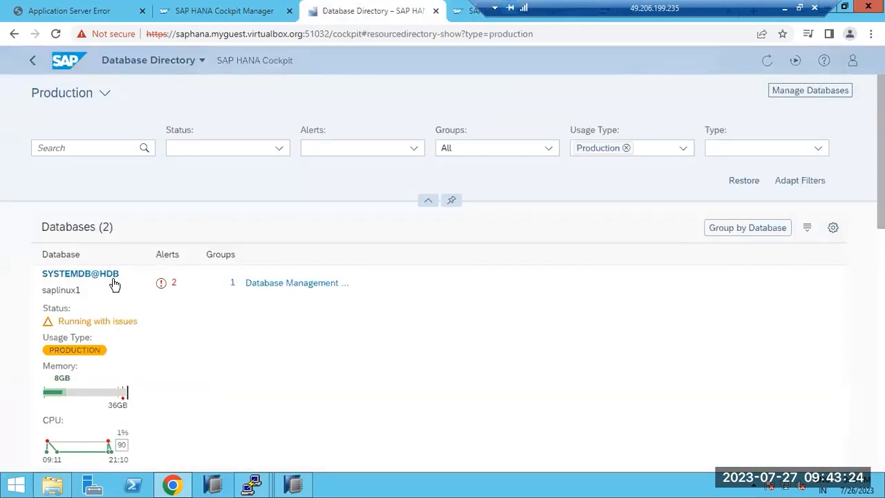
- Open the SYSTEMDB@HDB Database Overview and browse its cards
left_click(91, 276)
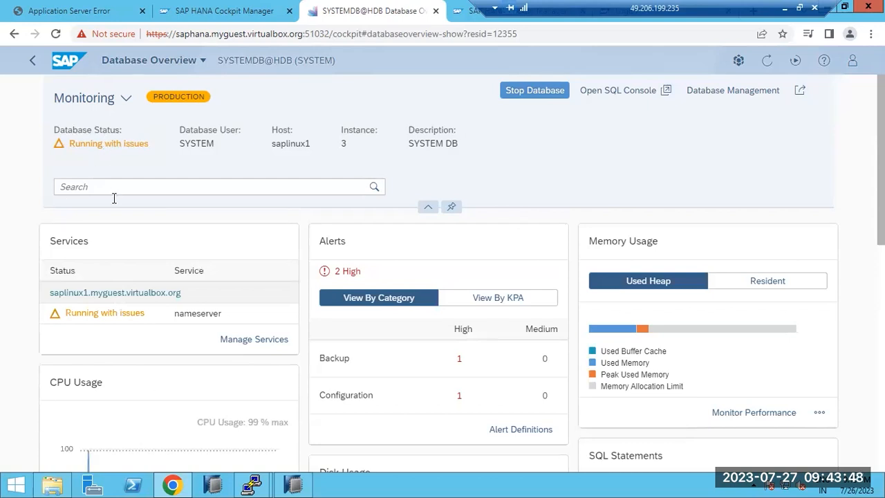
scroll(132, 360, "down", 5)
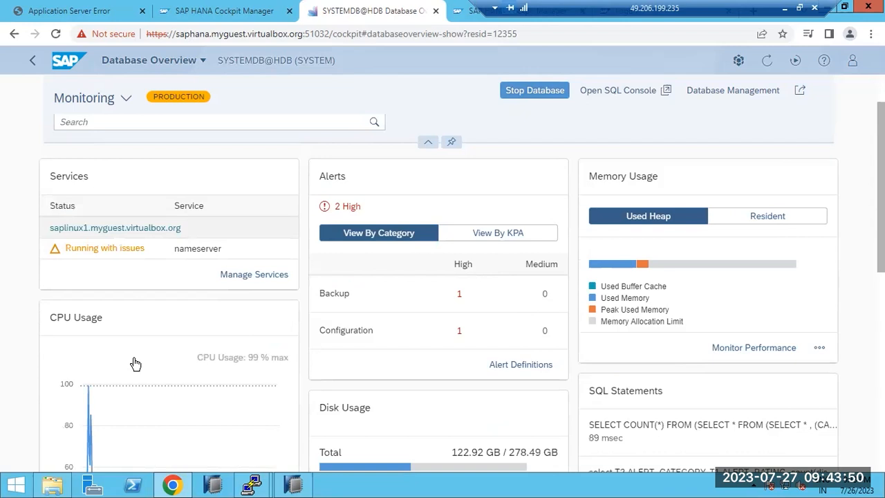
scroll(135, 397, "down", 1)
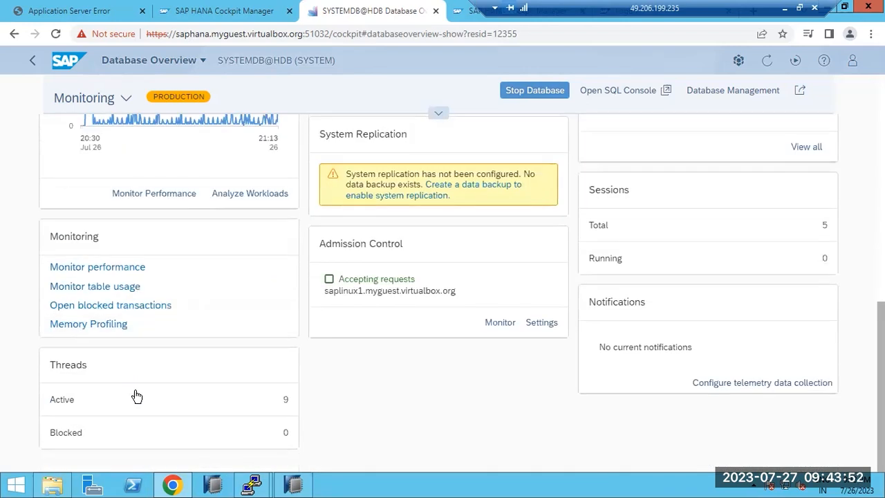
scroll(133, 395, "up", 3)
scroll(393, 342, "up", 2)
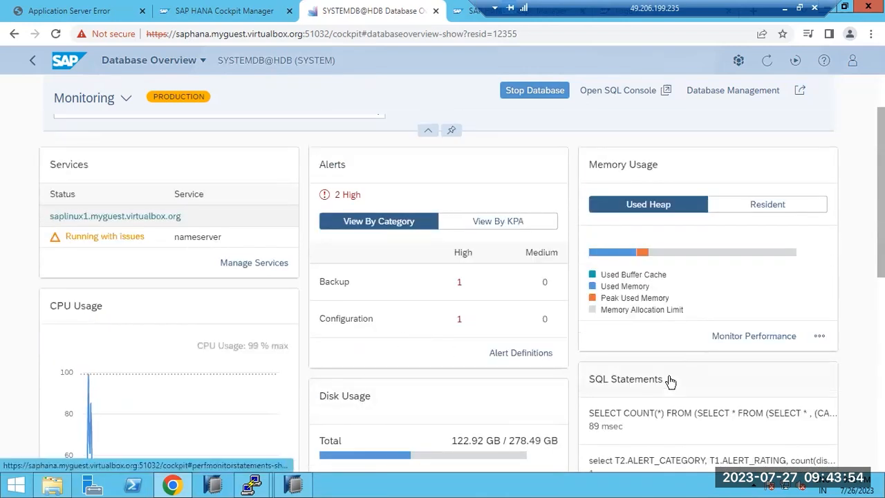
scroll(663, 423, "up", 2)
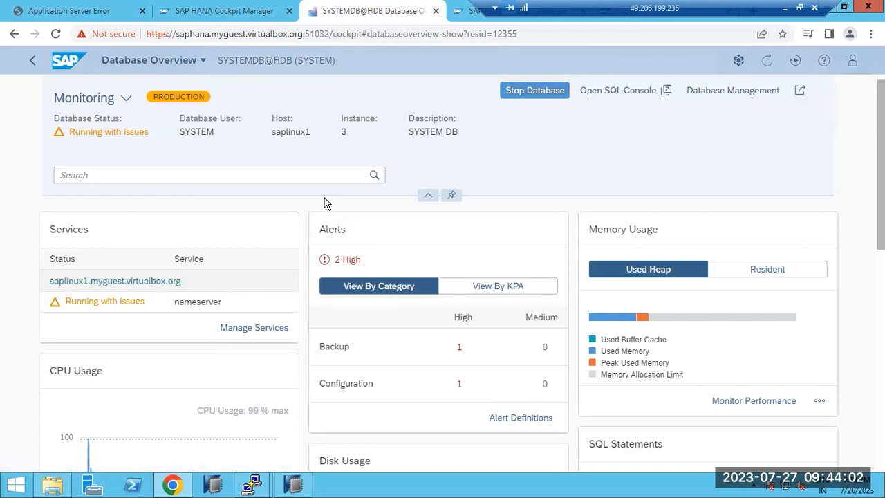
- Open the High Backup alert reporting that no data backup exists
scroll(778, 346, "down", 2)
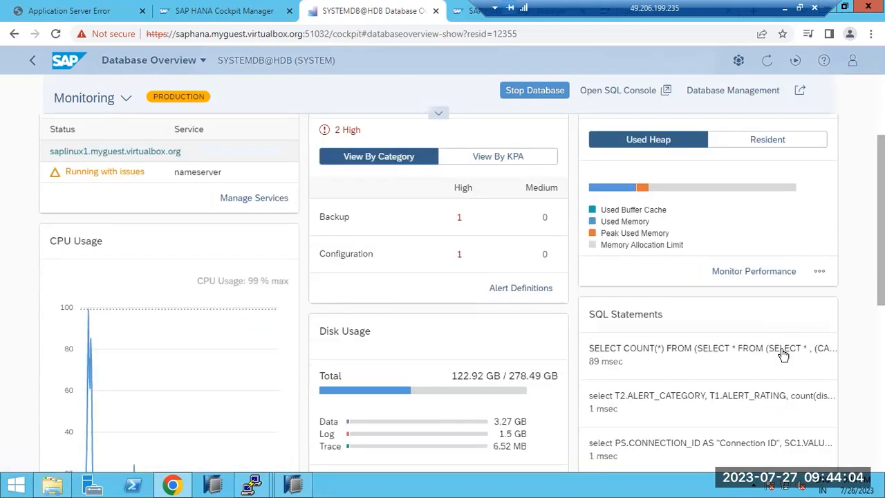
left_click(819, 271)
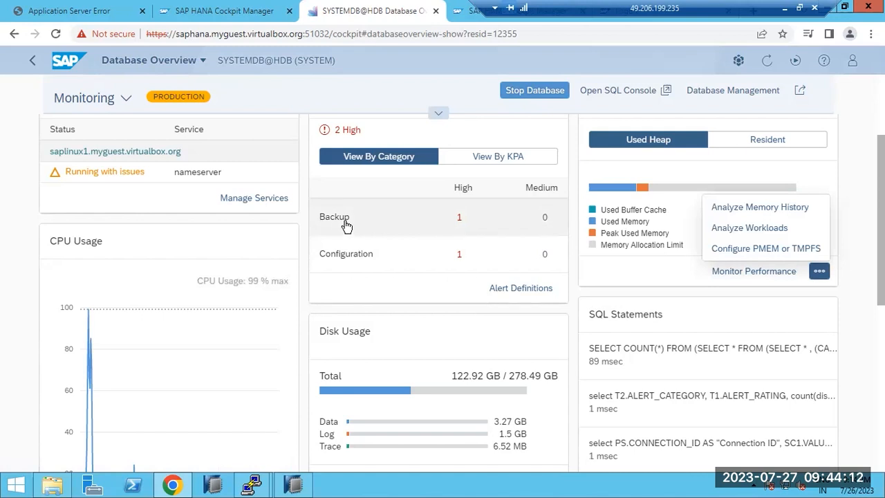
scroll(362, 227, "up", 3)
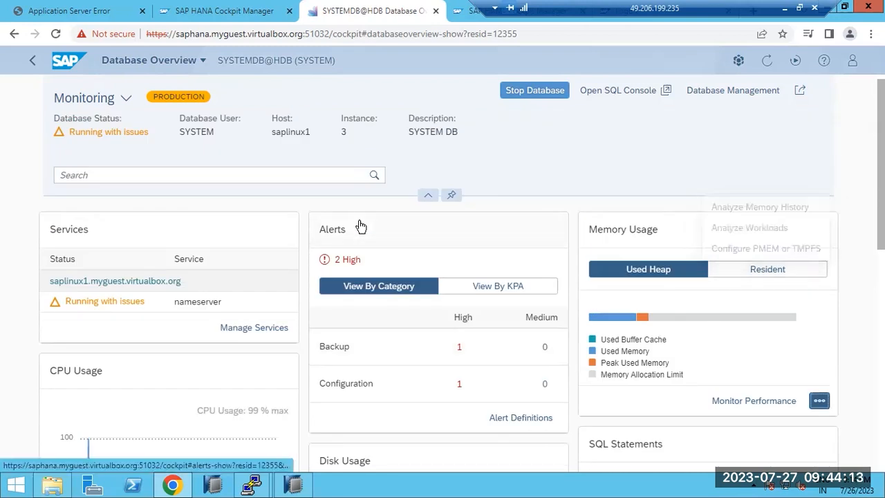
left_click(370, 347)
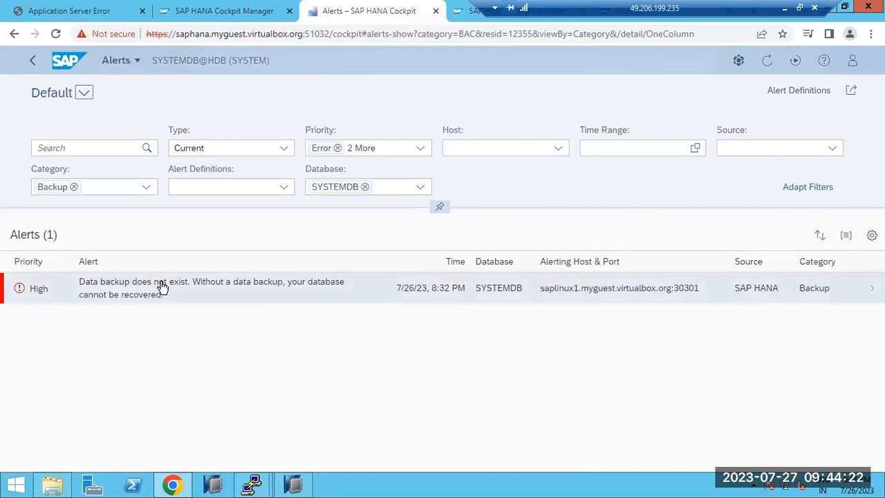
- Return to the Cockpit home, open the Production databases and select HDB@HDB
left_click(61, 63)
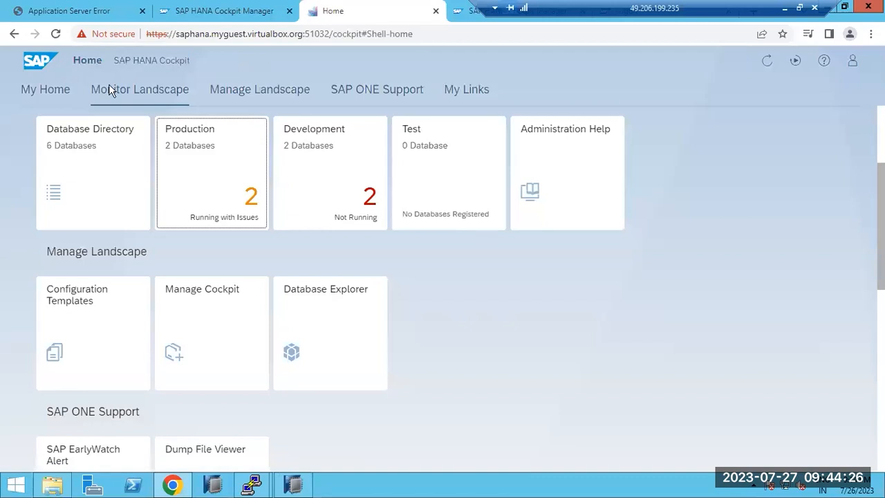
left_click(195, 151)
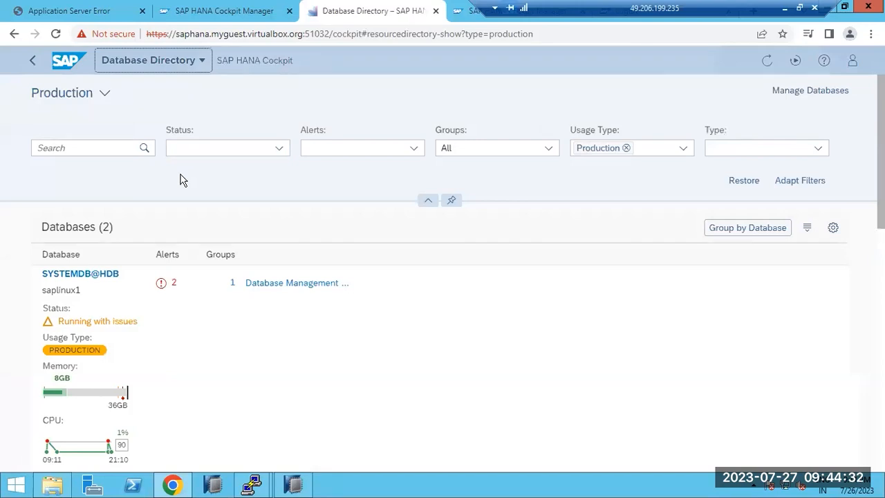
scroll(92, 284, "down", 5)
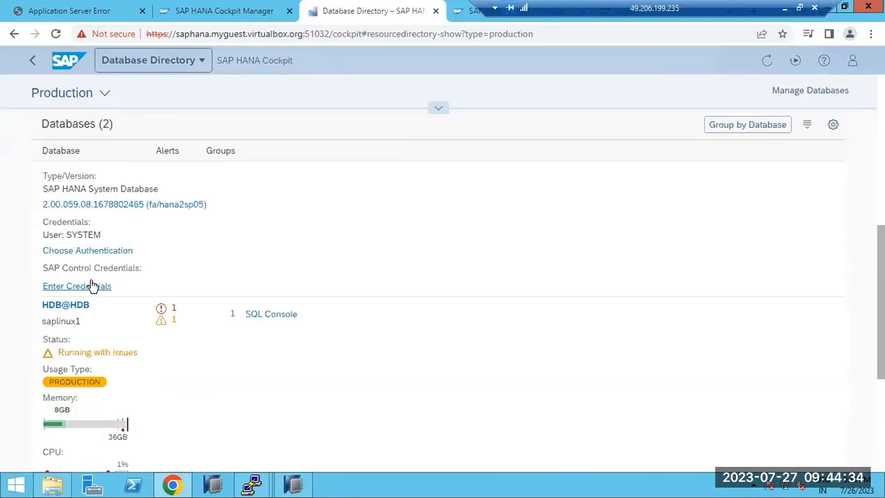
scroll(93, 285, "down", 3)
scroll(90, 285, "up", 1)
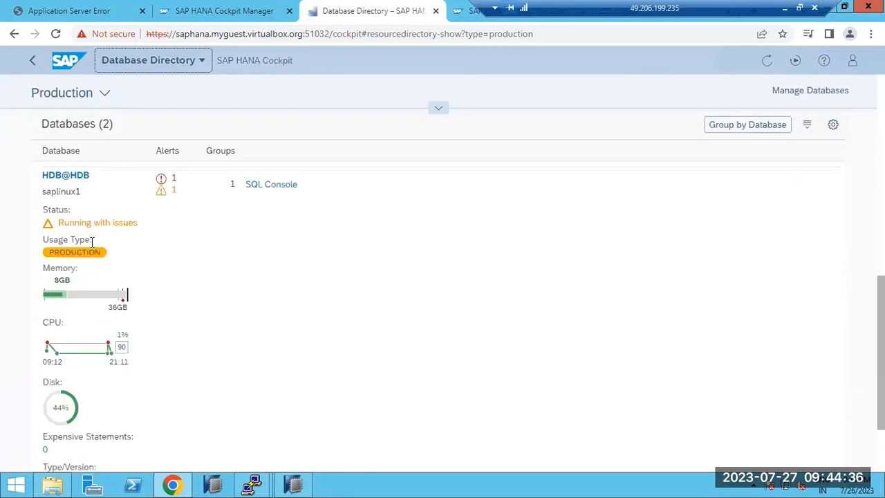
left_click(62, 176)
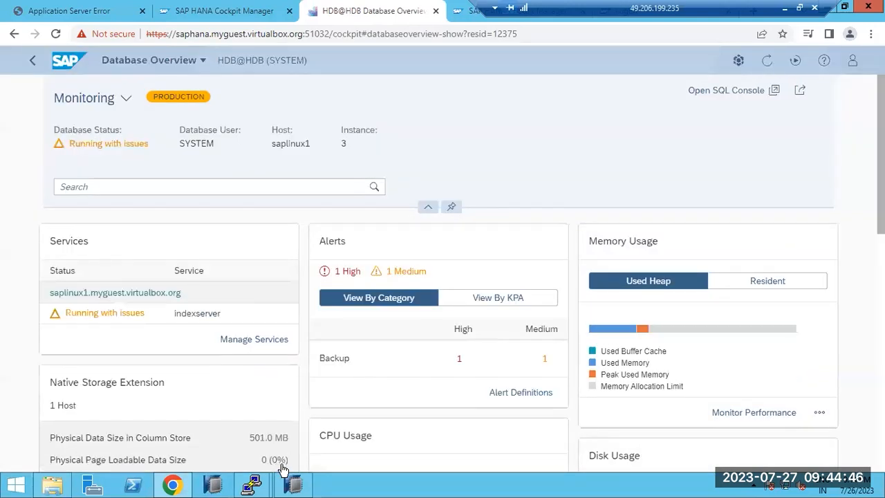
- Filter the HDB@HDB overview cards with the search term 'backup'
scroll(362, 380, "down", 4)
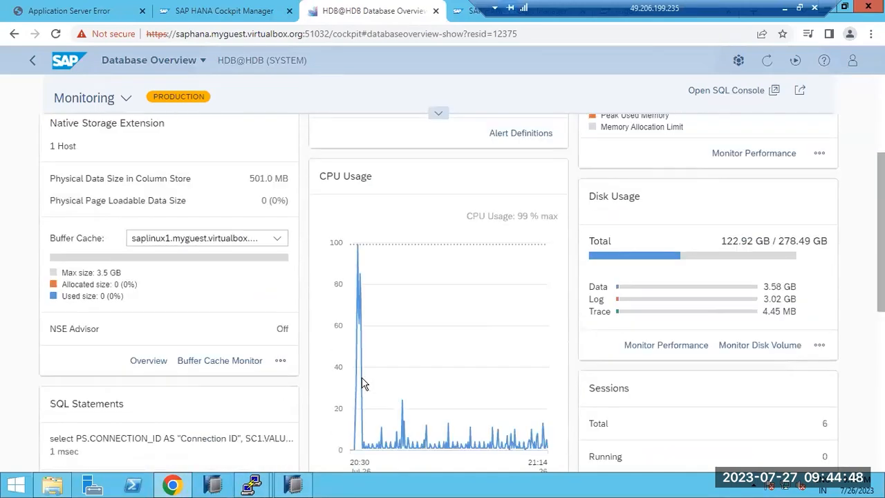
scroll(363, 381, "down", 3)
scroll(362, 379, "down", 2)
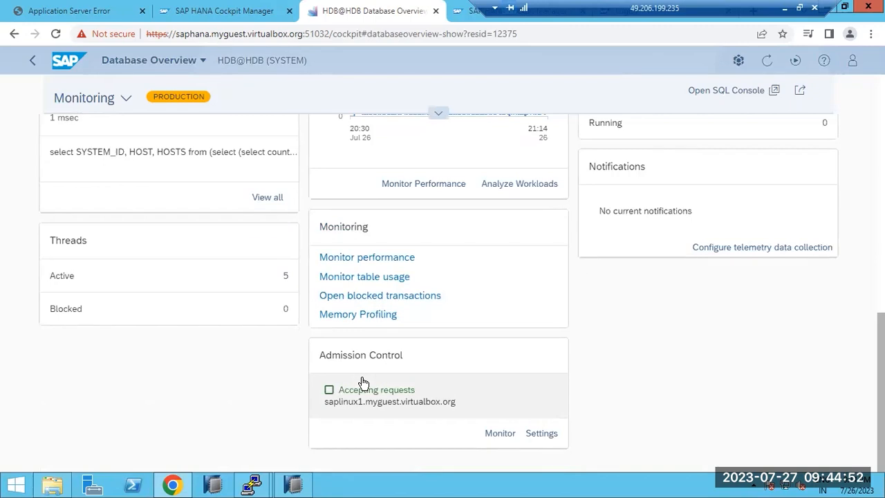
scroll(363, 382, "up", 10)
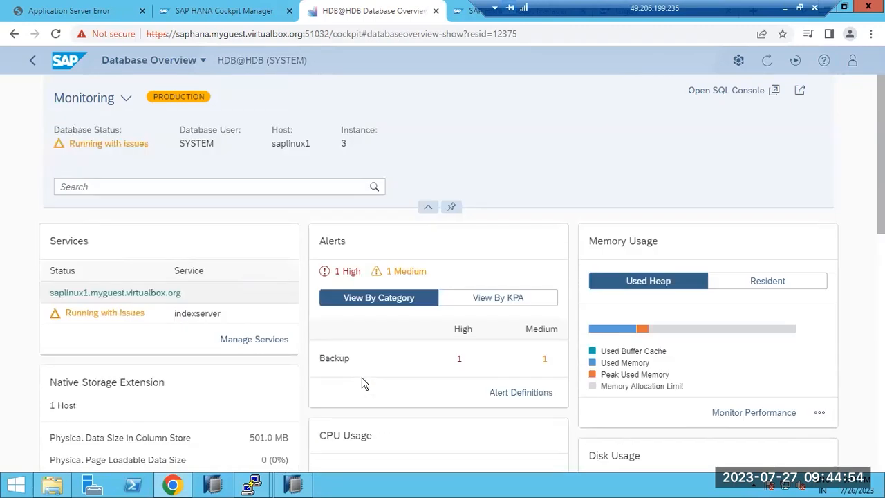
left_click(174, 186)
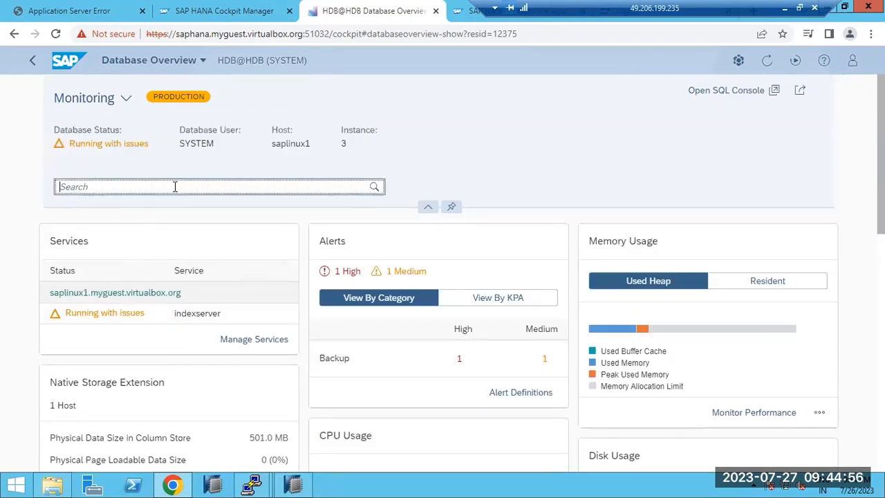
type("backup")
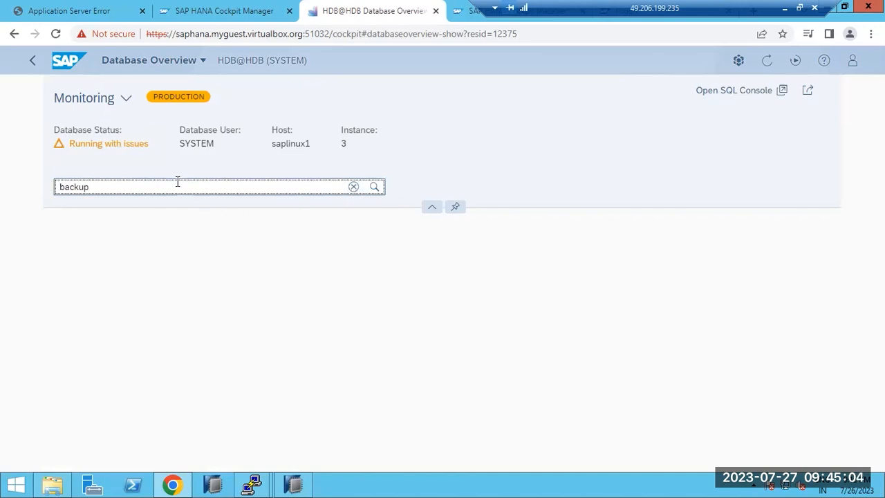
- Switch the HDB@HDB overview to the Administration view and locate the Database Backups card
left_click(126, 103)
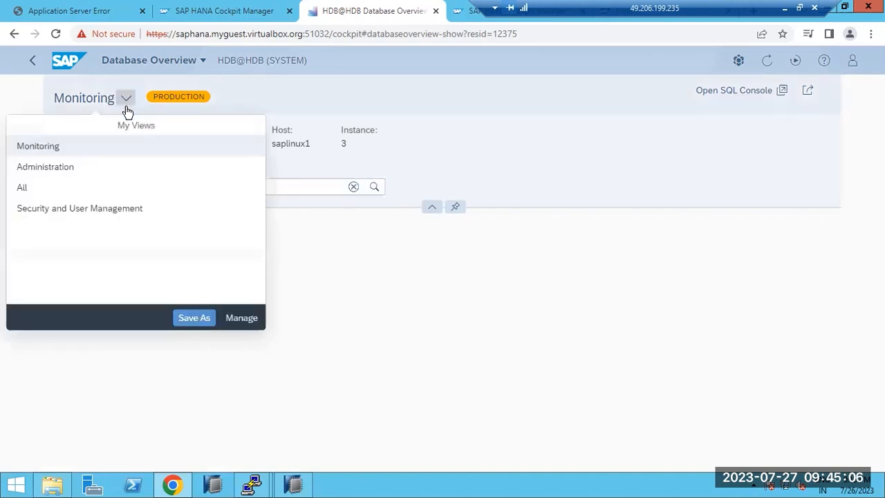
left_click(55, 168)
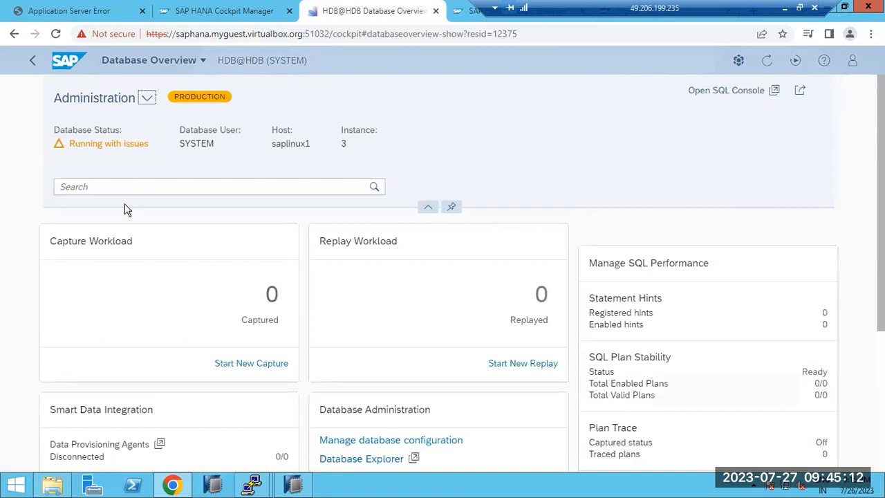
scroll(397, 372, "down", 6)
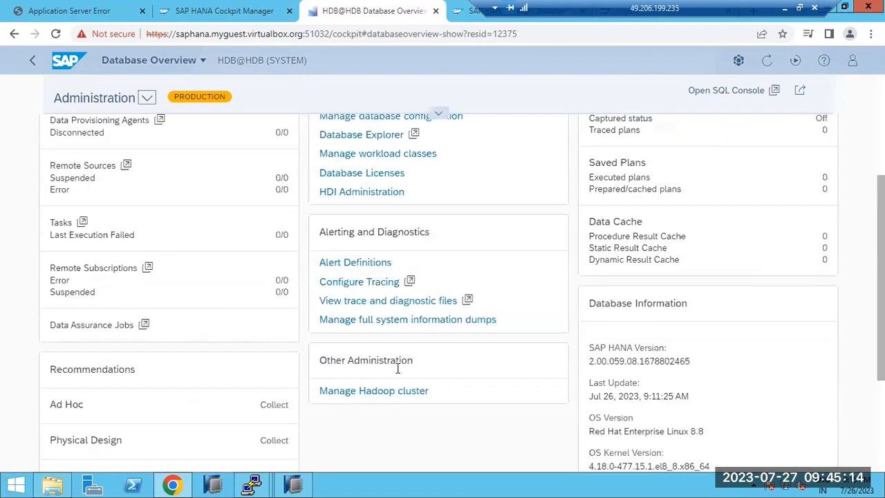
scroll(398, 372, "down", 1)
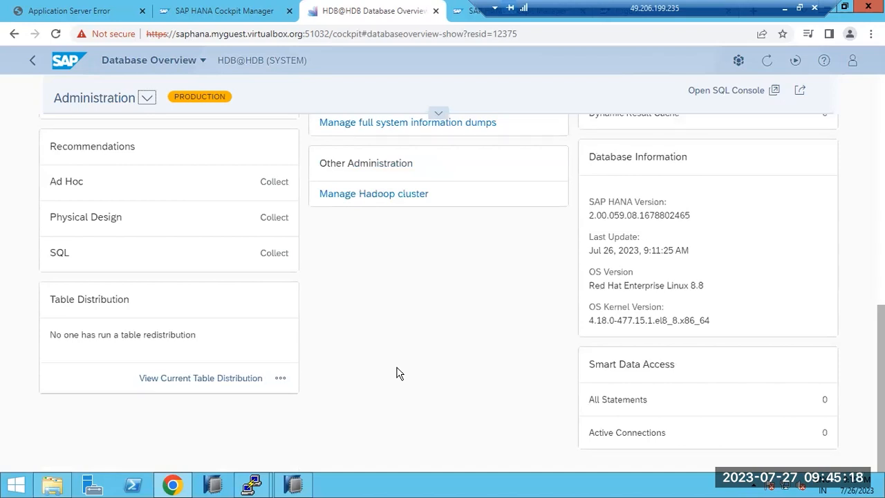
scroll(397, 372, "up", 4)
scroll(397, 369, "up", 4)
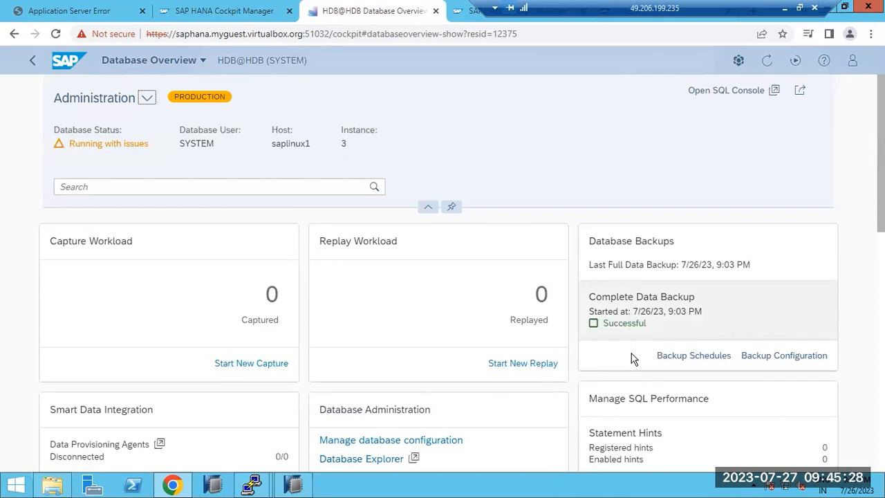
- Open Backup Configuration and review log mode Normal, encryption Off, and data backup scheduler No
left_click(761, 358)
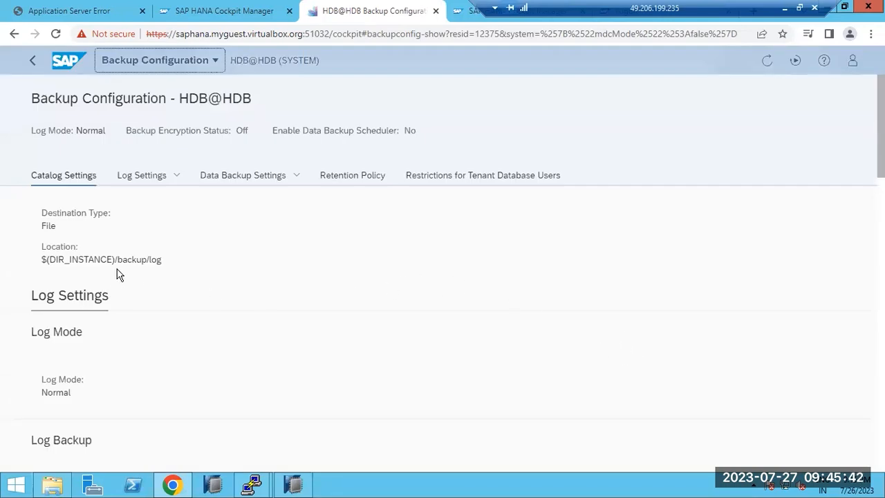
scroll(119, 276, "down", 1)
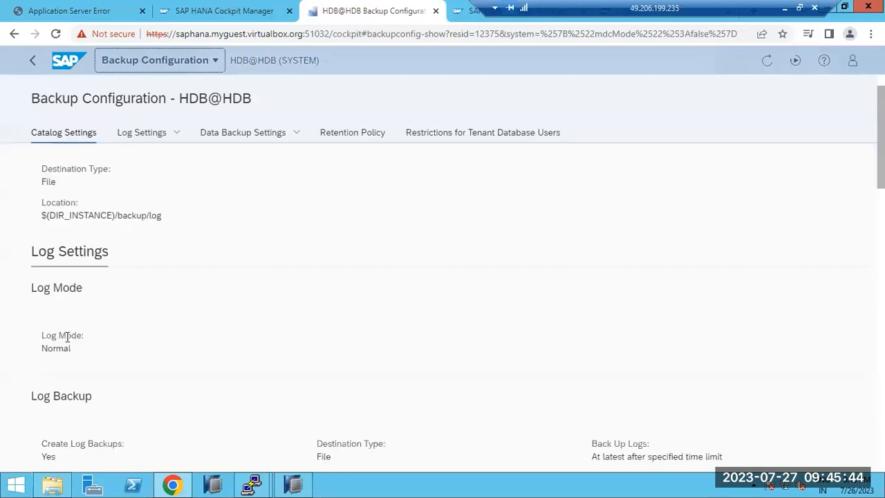
scroll(65, 336, "down", 3)
scroll(66, 338, "down", 2)
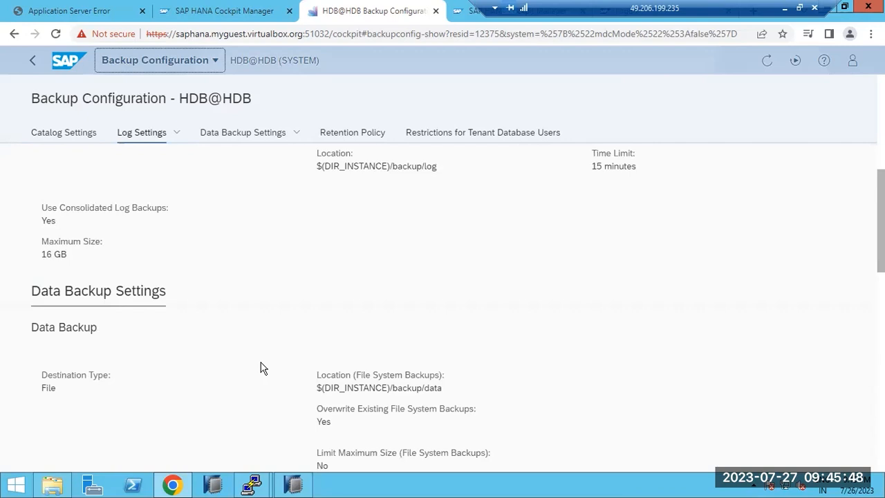
scroll(260, 367, "down", 3)
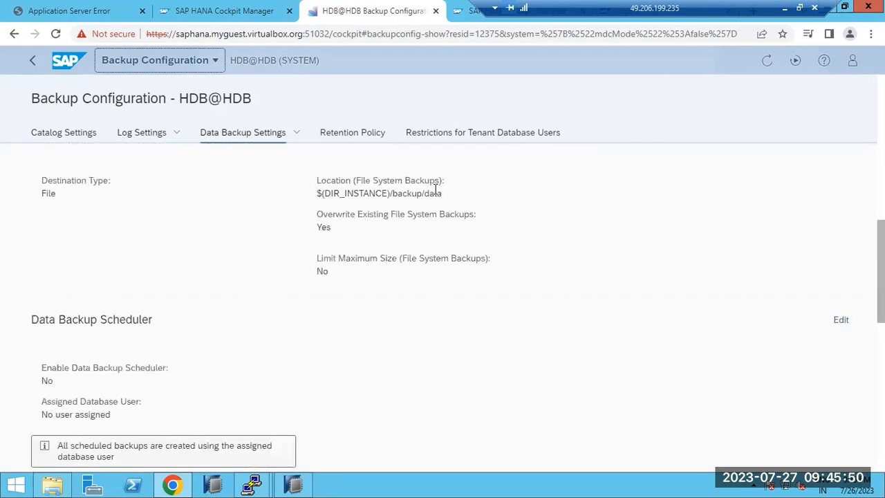
- Edit the Data Backup Scheduler and switch it to YES
left_click(839, 320)
left_click(83, 385)
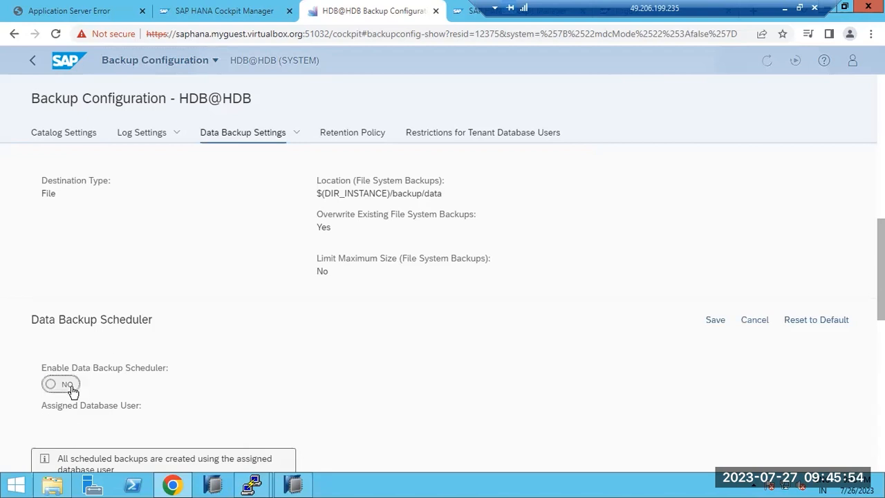
scroll(625, 352, "down", 2)
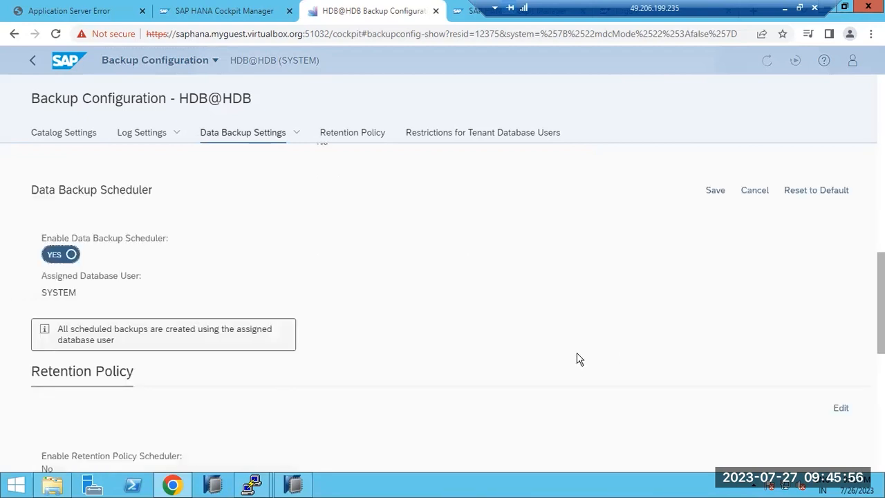
scroll(230, 358, "down", 1)
scroll(232, 359, "down", 2)
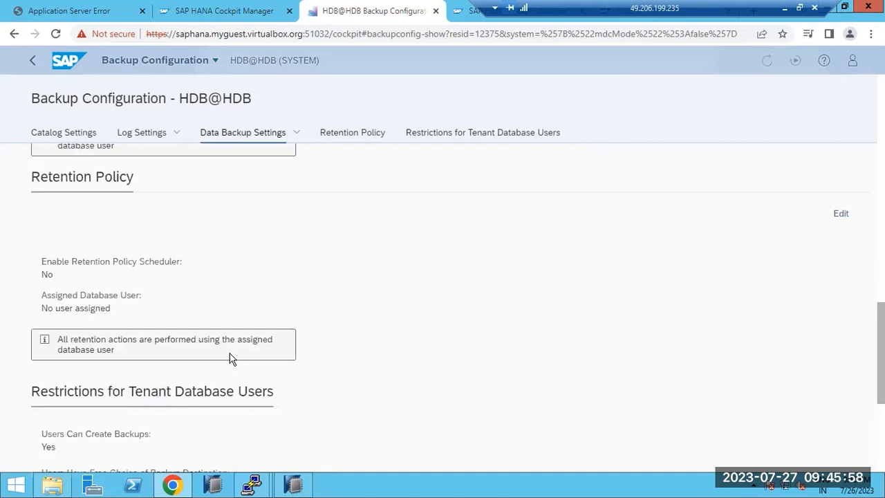
- Enable the Retention Policy scheduler and save both scheduler changes
left_click(845, 214)
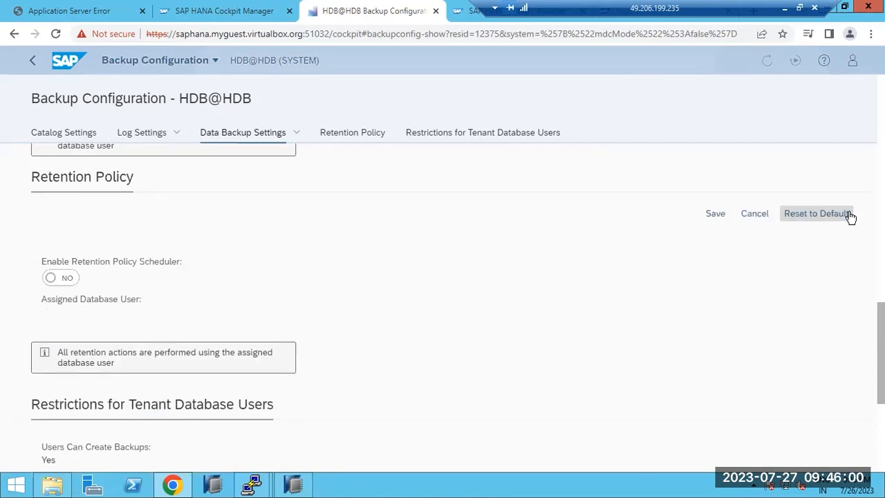
left_click(65, 279)
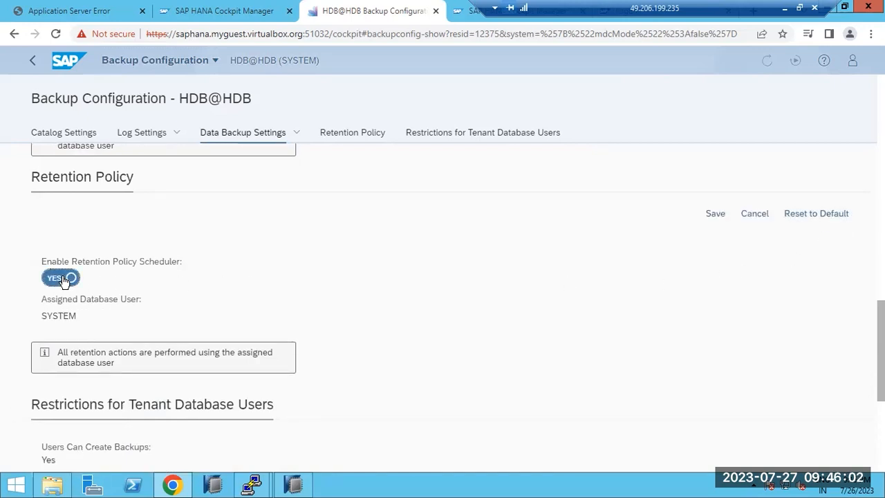
left_click(717, 215)
scroll(681, 314, "up", 2)
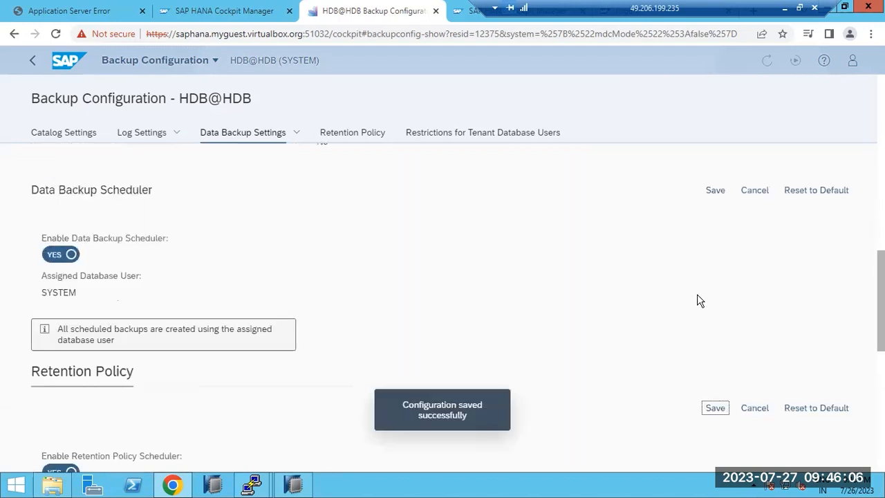
left_click(715, 191)
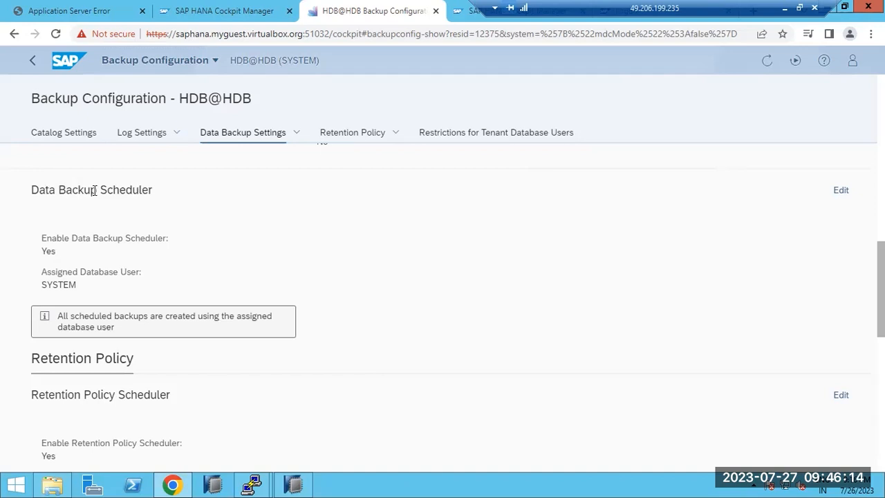
left_click_drag(94, 190, 131, 193)
scroll(133, 195, "down", 1)
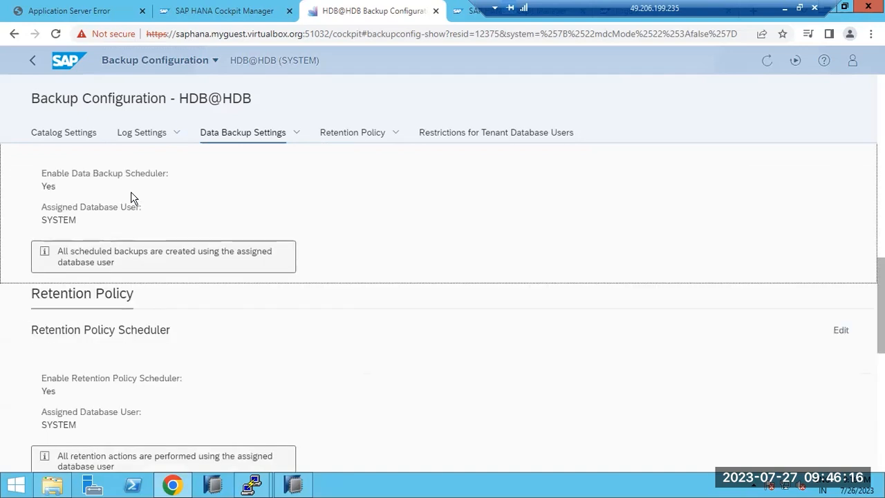
scroll(131, 197, "down", 2)
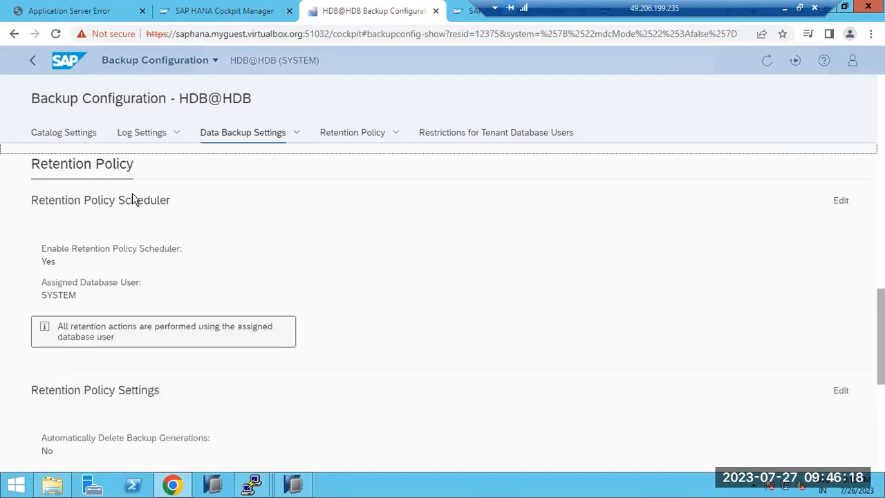
scroll(133, 197, "down", 1)
scroll(133, 195, "down", 2)
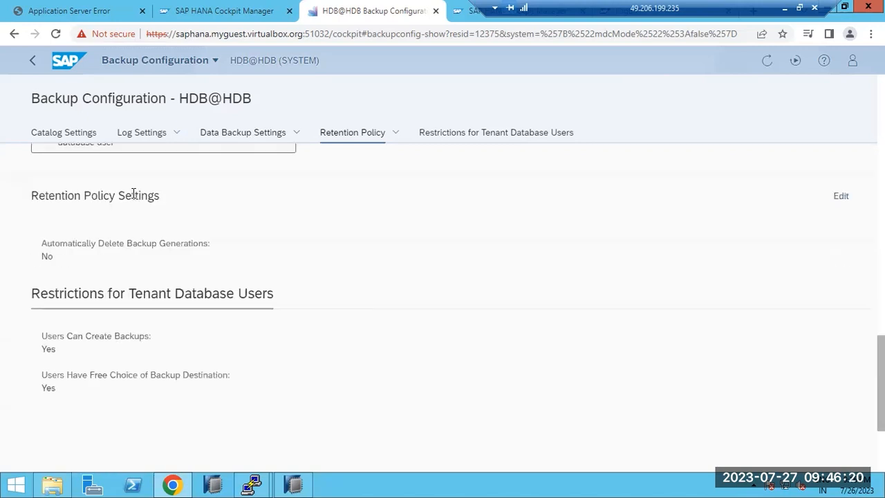
scroll(105, 245, "up", 3)
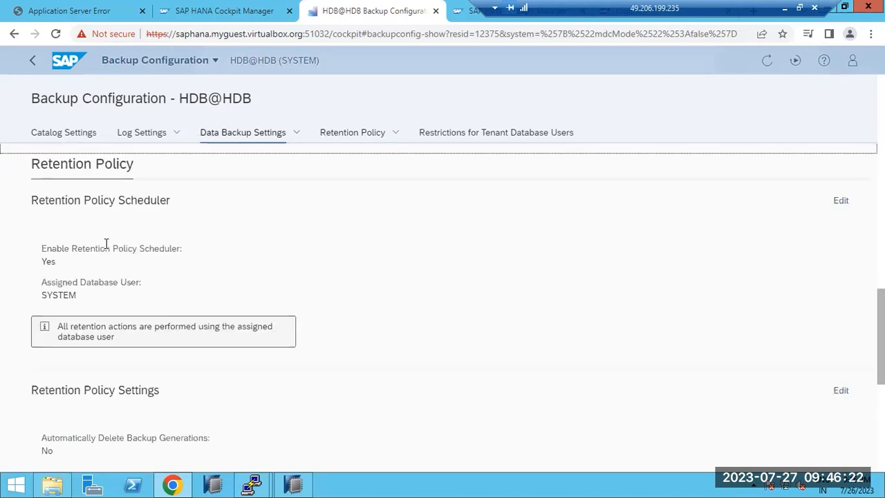
scroll(100, 280, "down", 1)
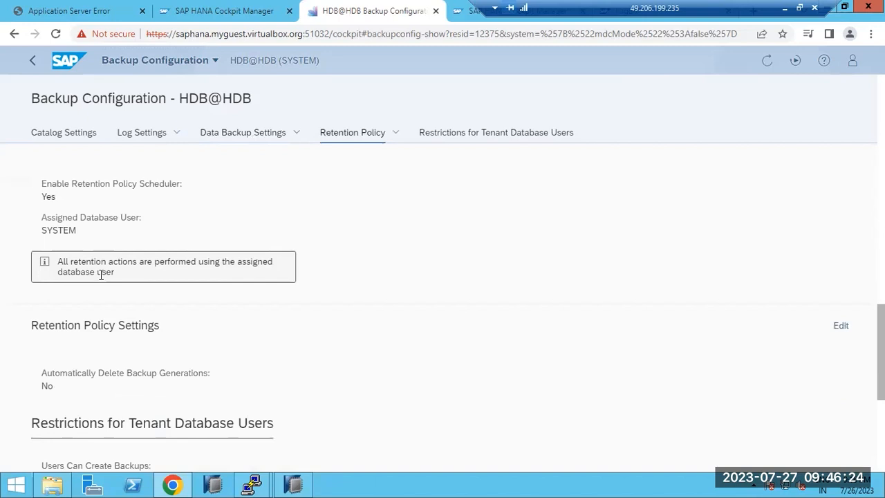
left_click(833, 327)
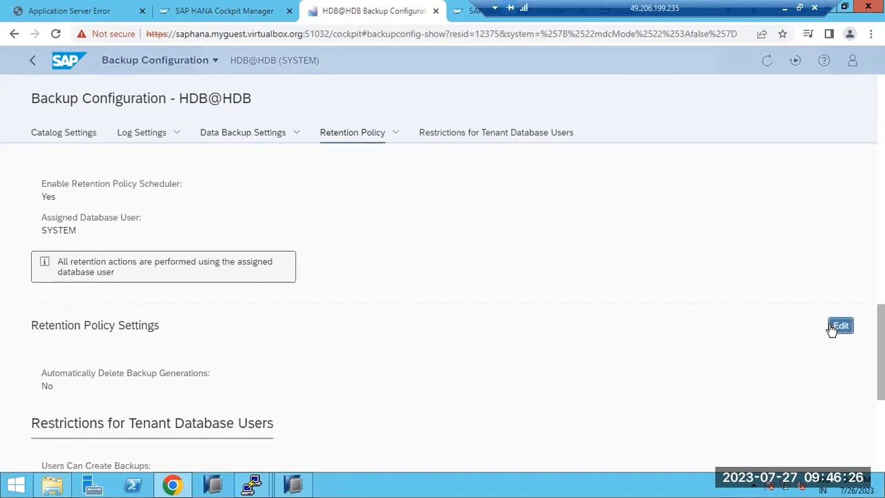
left_click(69, 390)
scroll(145, 373, "down", 1)
double_click(144, 363)
key("BackSpace")
type("2")
scroll(430, 317, "down", 2)
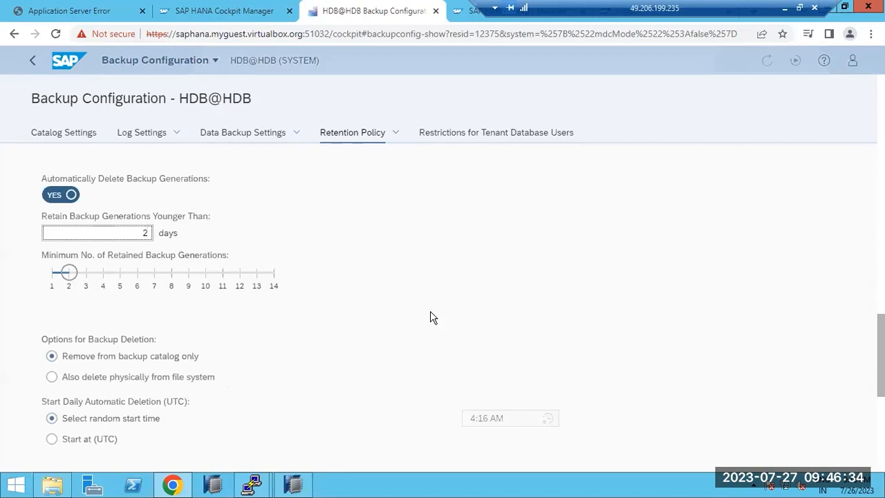
scroll(430, 317, "up", 1)
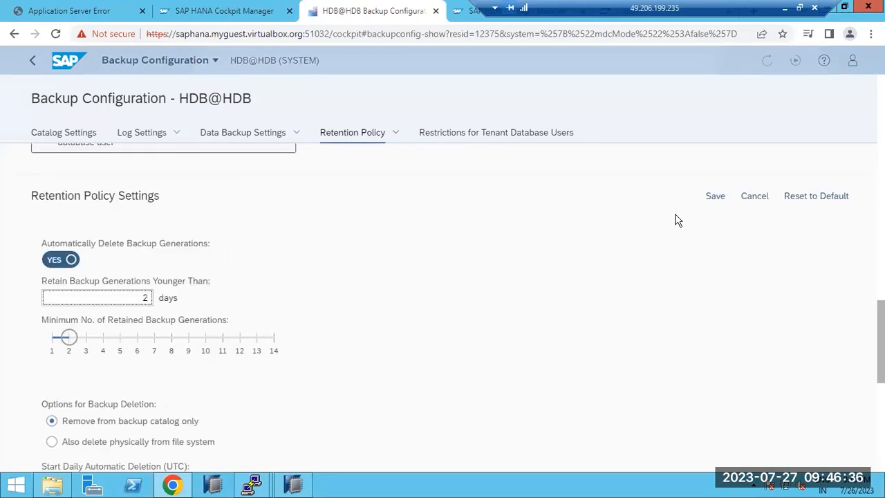
left_click(712, 198)
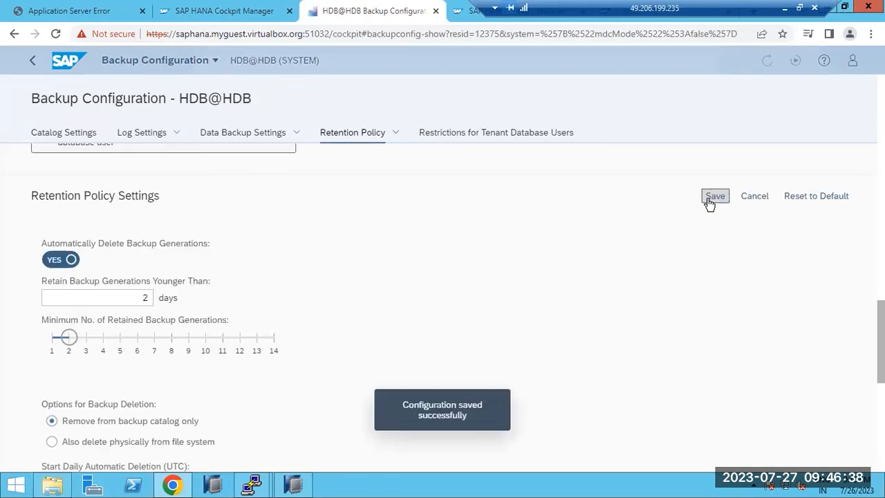
scroll(214, 392, "down", 3)
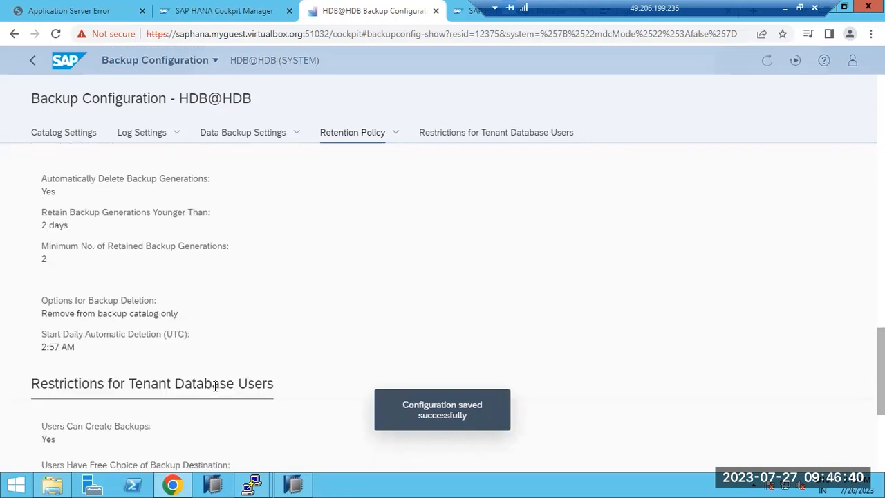
scroll(198, 379, "down", 1)
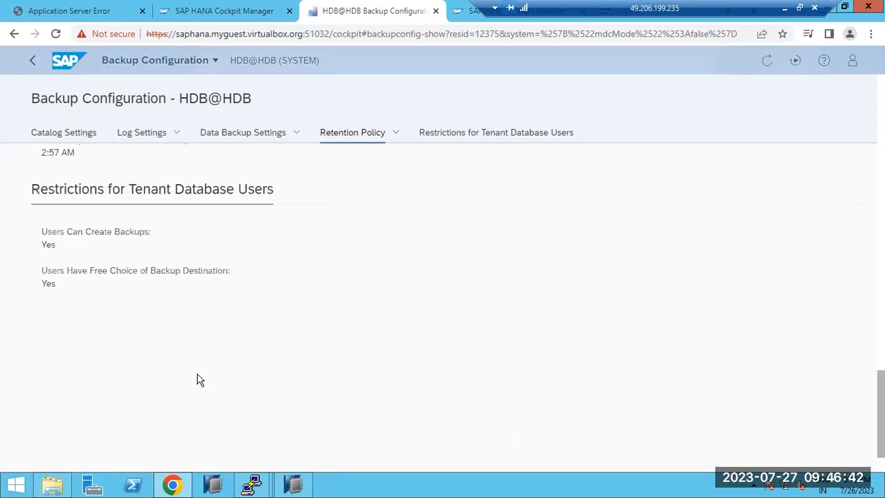
scroll(121, 307, "up", 3)
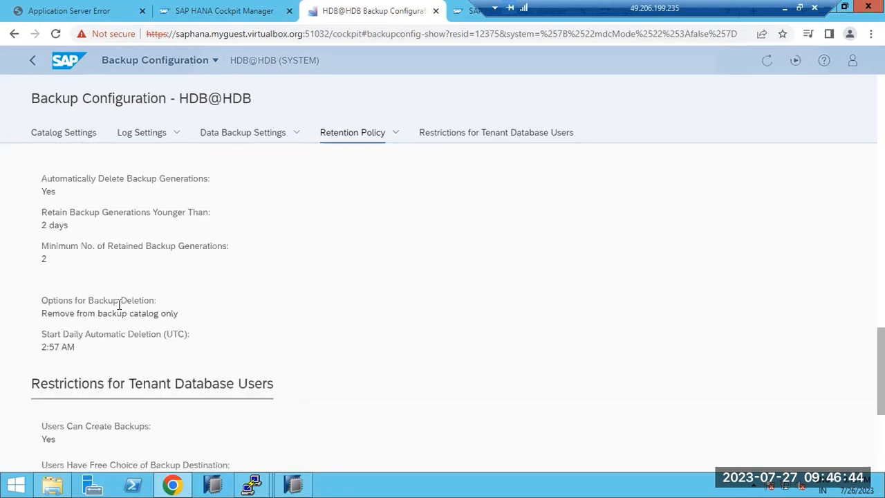
scroll(119, 304, "up", 2)
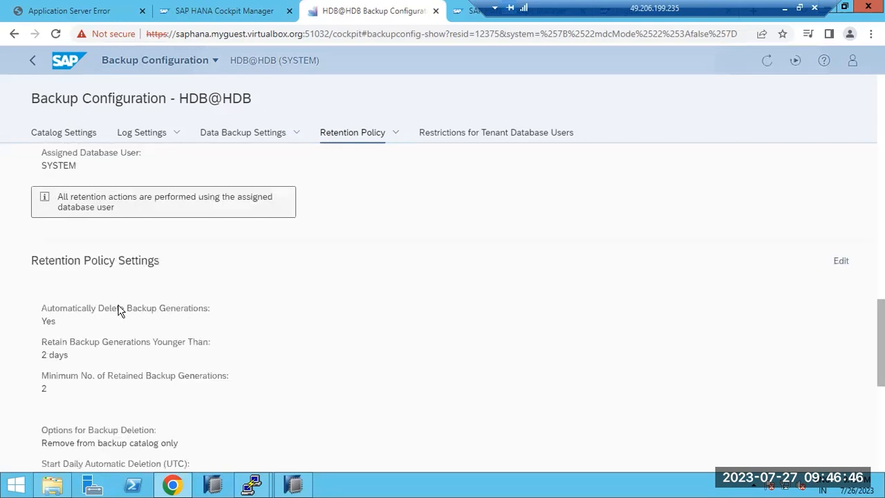
scroll(118, 309, "up", 1)
scroll(118, 309, "down", 3)
scroll(118, 309, "up", 3)
scroll(118, 310, "up", 5)
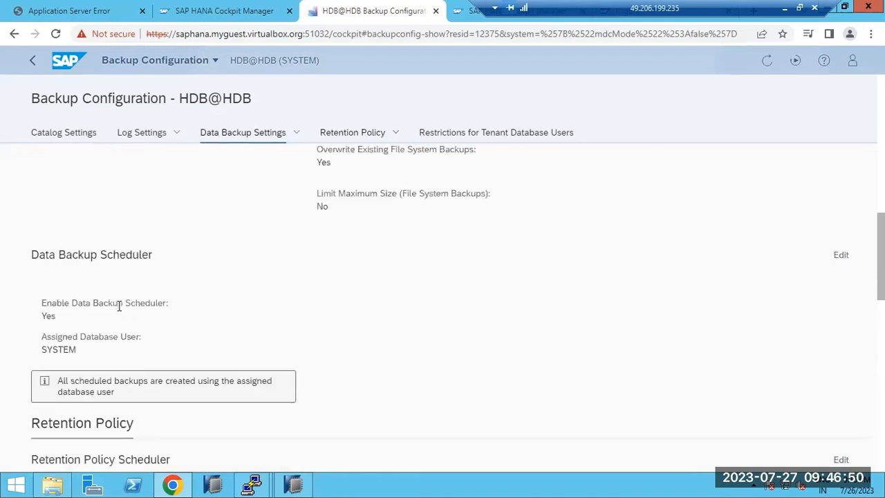
scroll(119, 307, "up", 2)
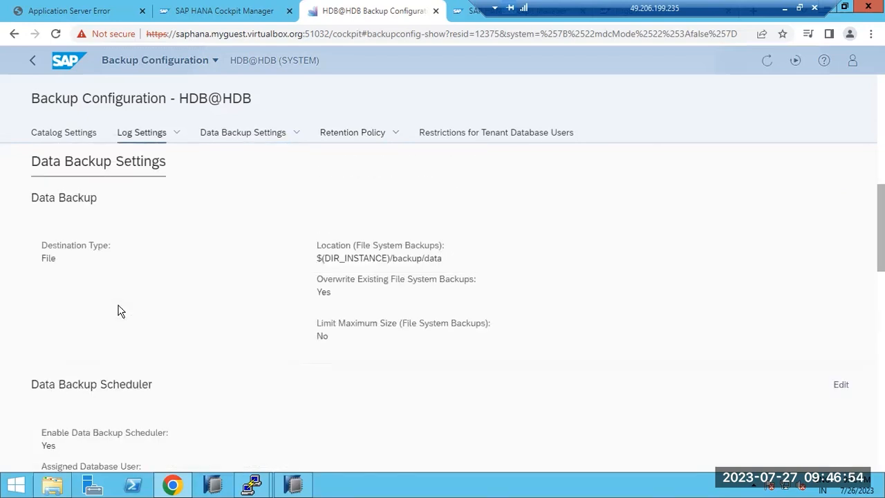
scroll(117, 311, "up", 9)
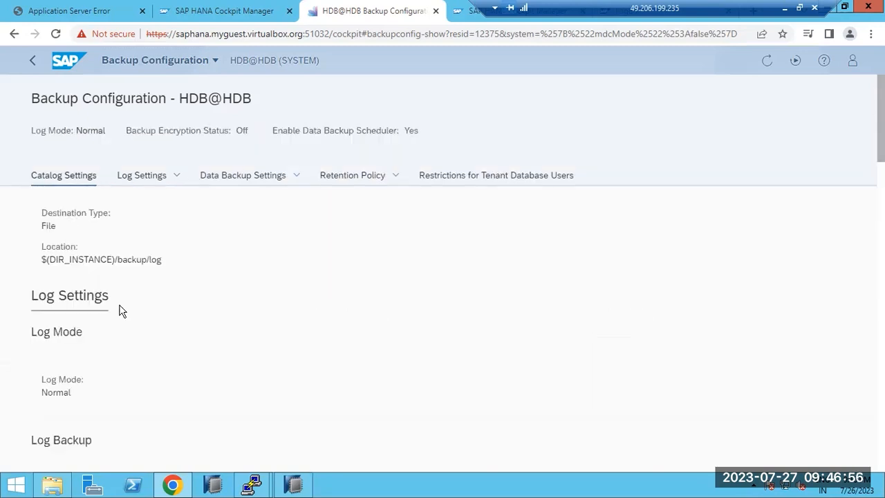
- Return to the HDB@HDB Database Overview and open Backup Schedules from the Backup tile
left_click(31, 62)
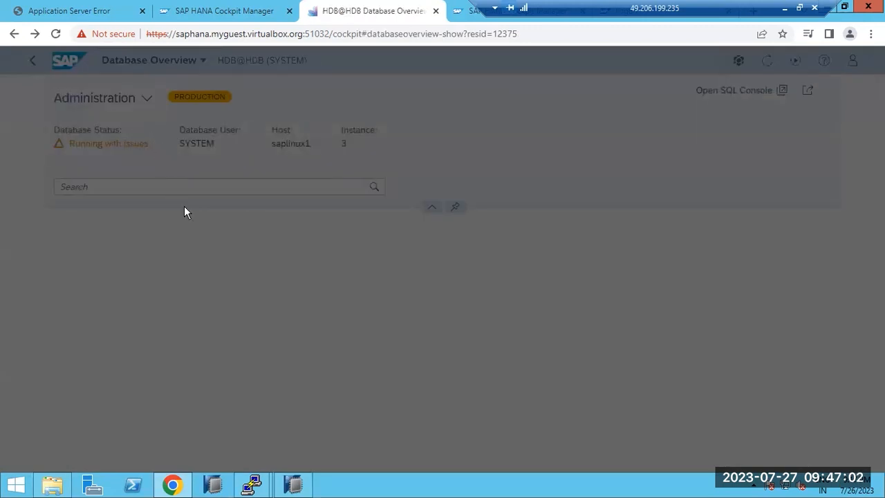
scroll(574, 412, "down", 5)
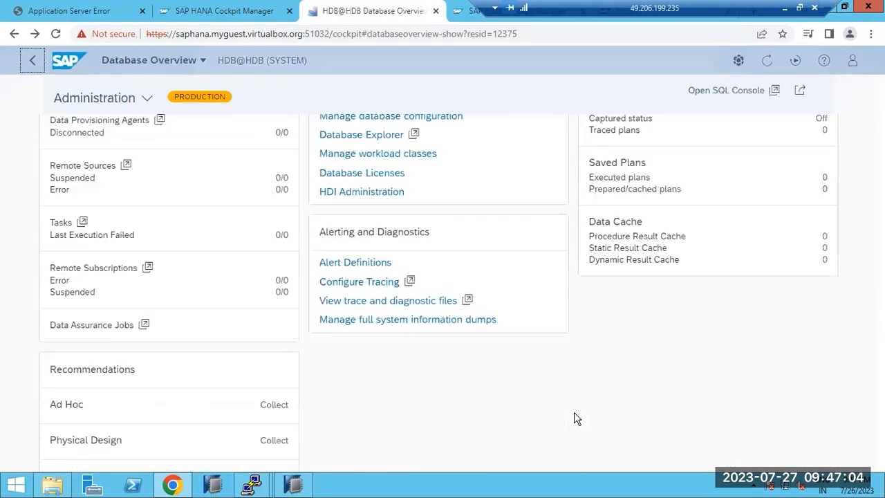
scroll(574, 419, "down", 5)
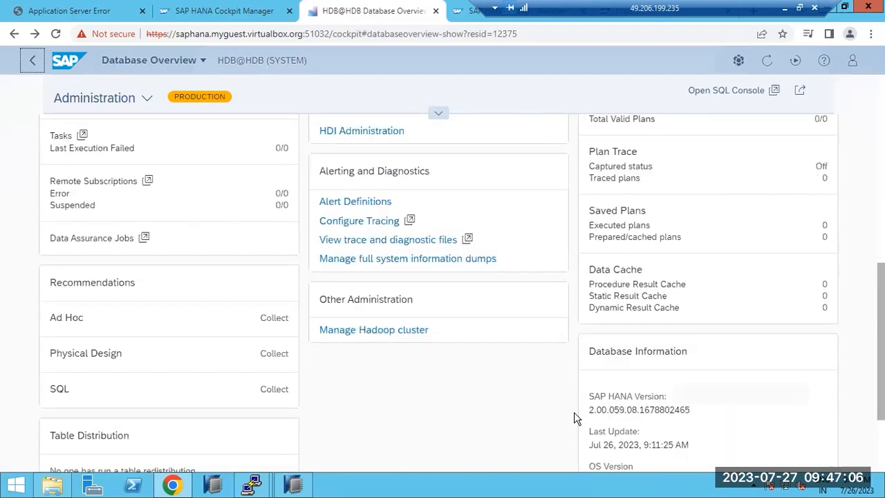
scroll(574, 419, "down", 3)
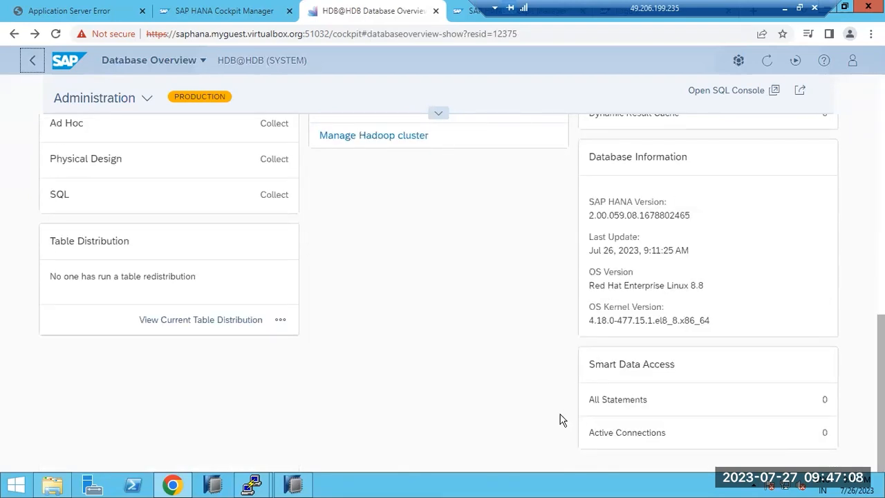
scroll(561, 419, "up", 3)
scroll(561, 419, "up", 2)
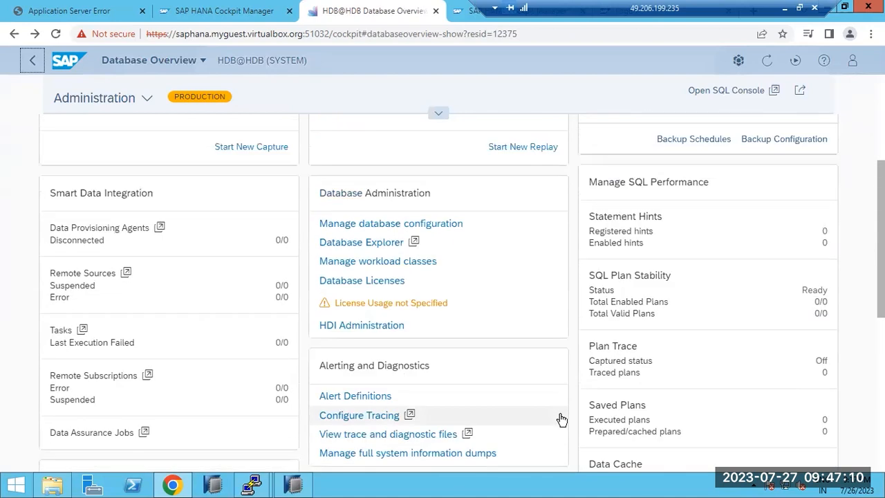
scroll(561, 419, "up", 2)
left_click(688, 275)
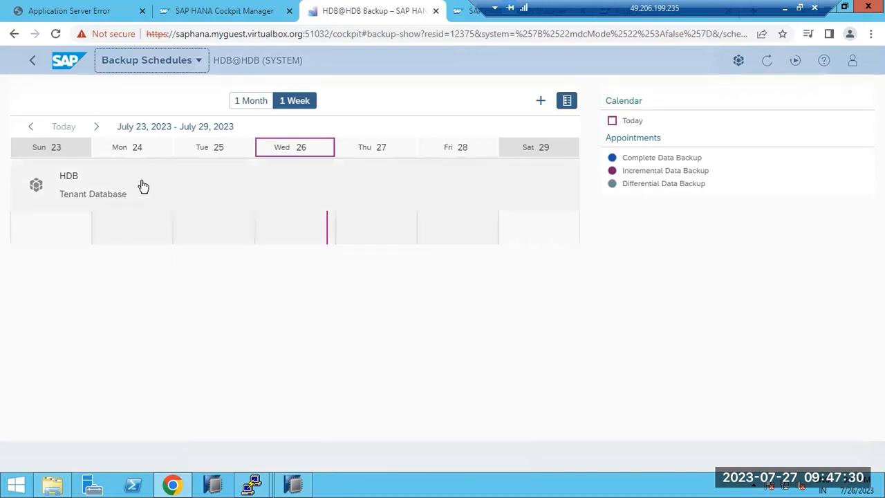
- Start a series backup schedule named HDB_FULL_BACKUP and reach its Complete backup settings
left_click(541, 101)
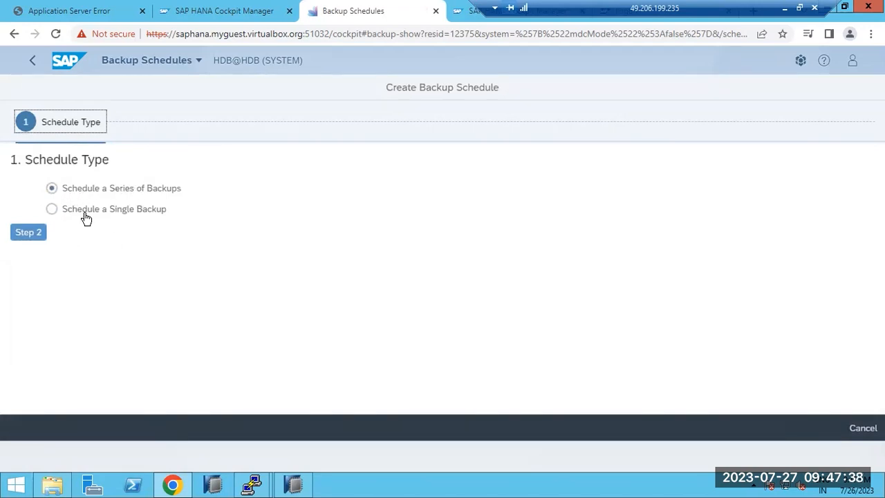
left_click(31, 232)
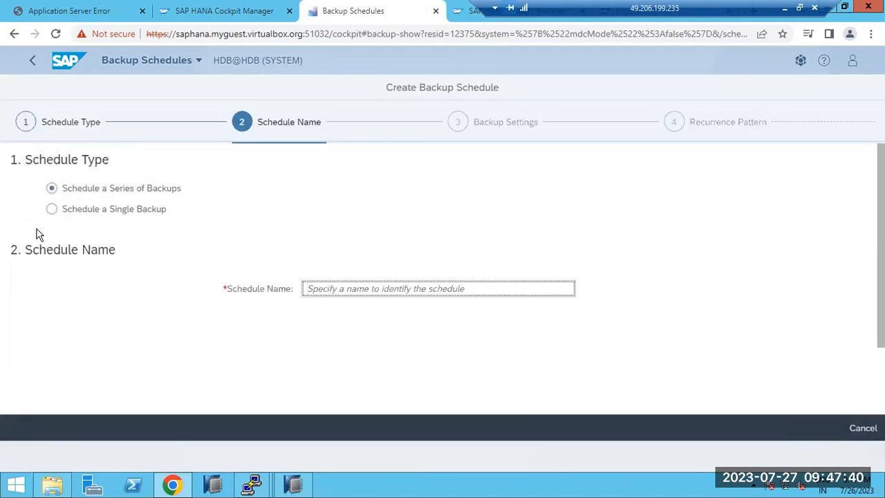
left_click(338, 286)
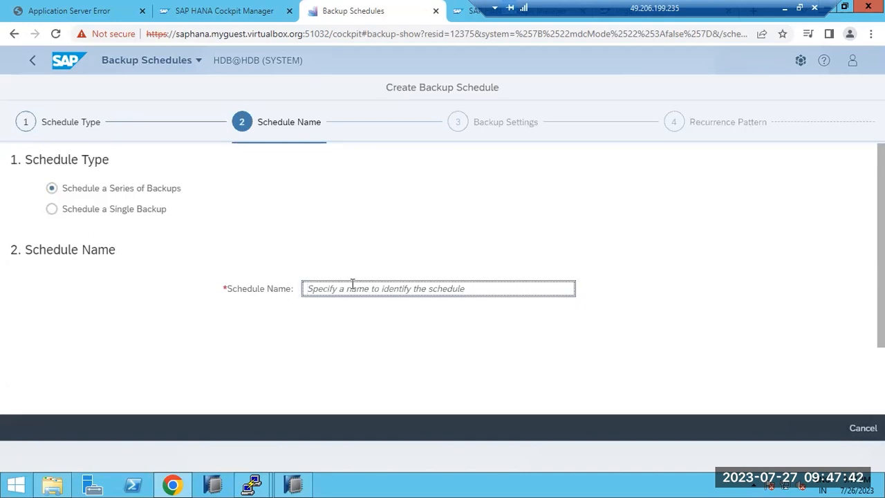
type("HDB_FULL_BACKUP")
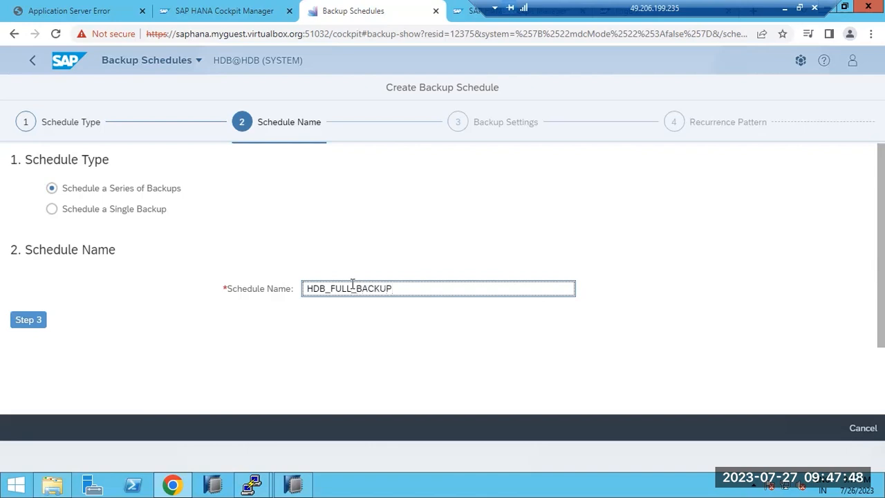
left_click(29, 322)
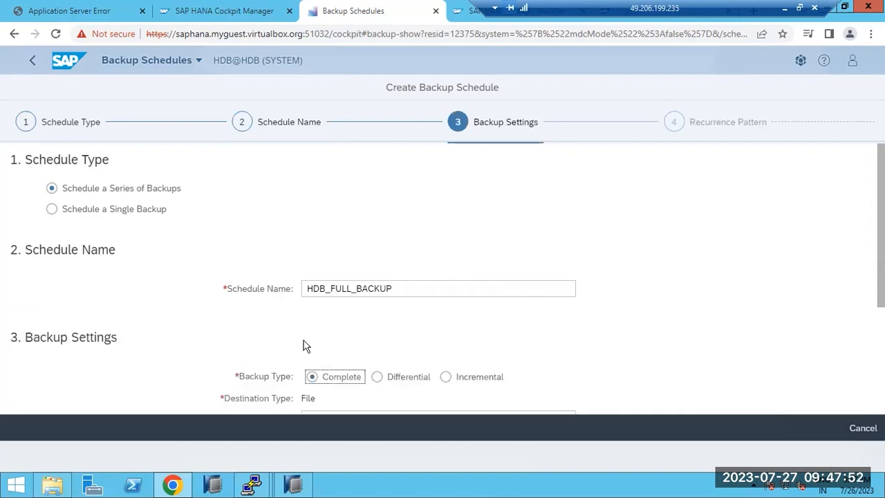
scroll(346, 349, "down", 1)
scroll(344, 322, "down", 1)
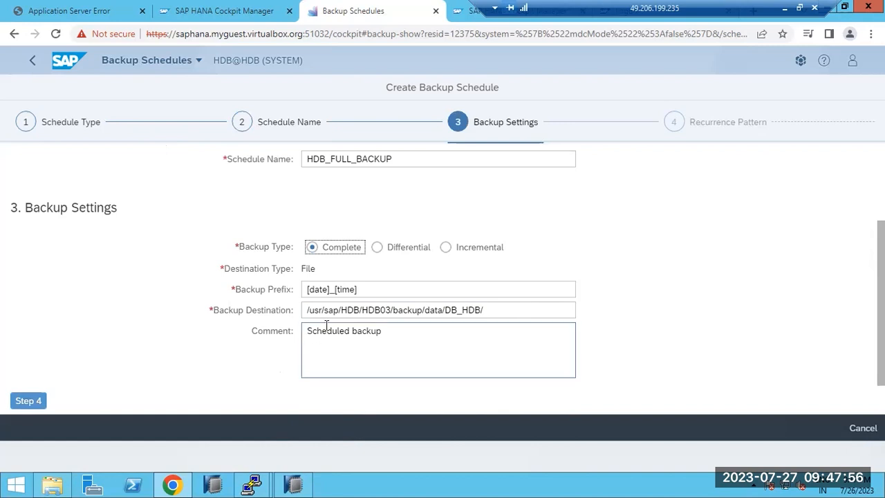
- In the saplinux1 PuTTY session, list mounted filesystems with df -h
mouse_move(253, 485)
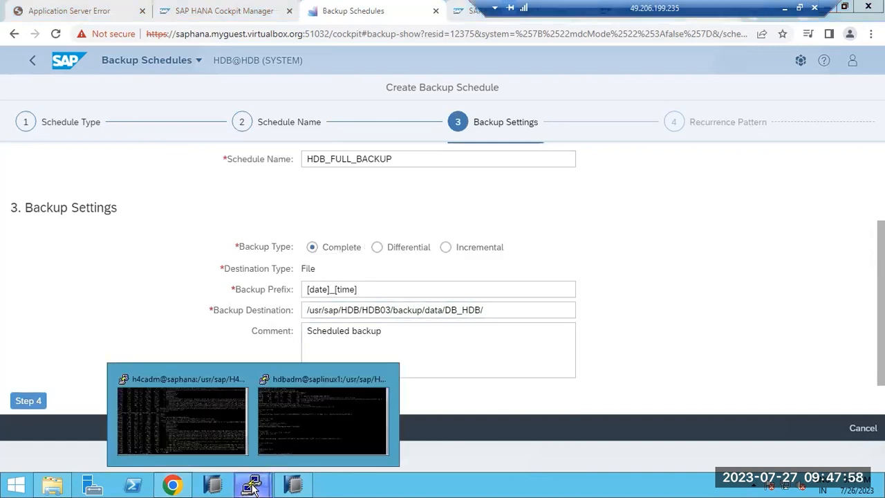
left_click(308, 436)
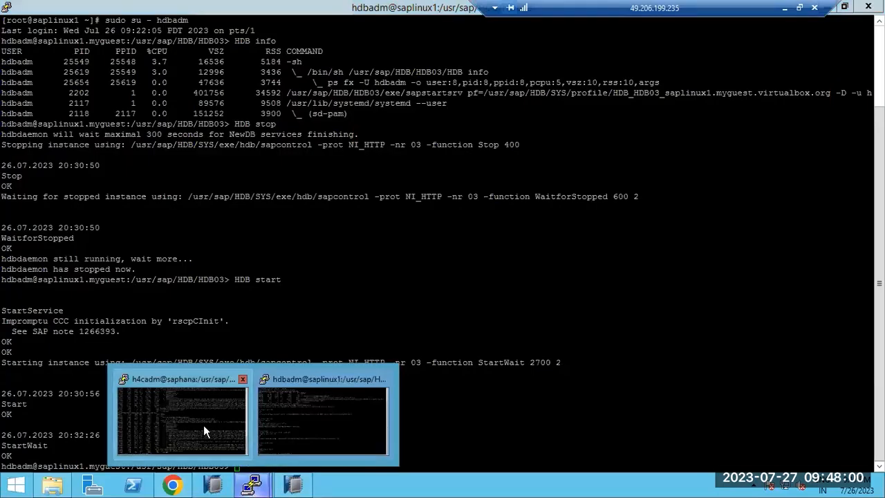
left_click(204, 424)
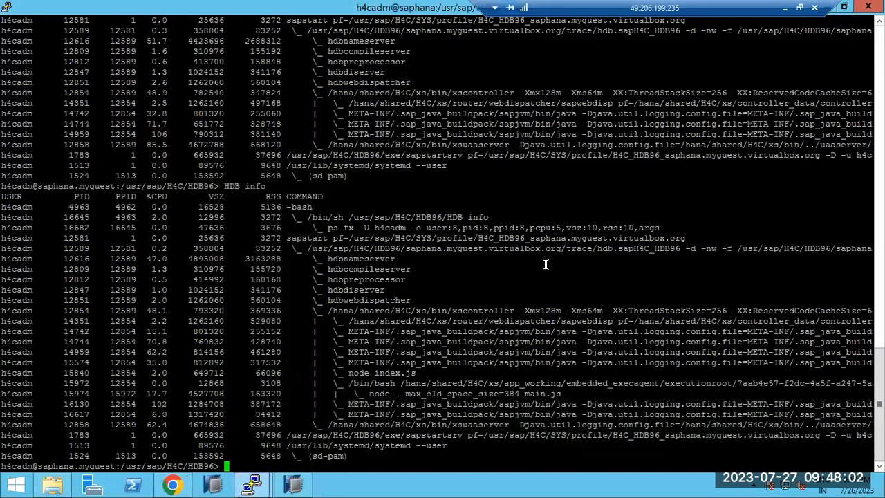
mouse_move(253, 485)
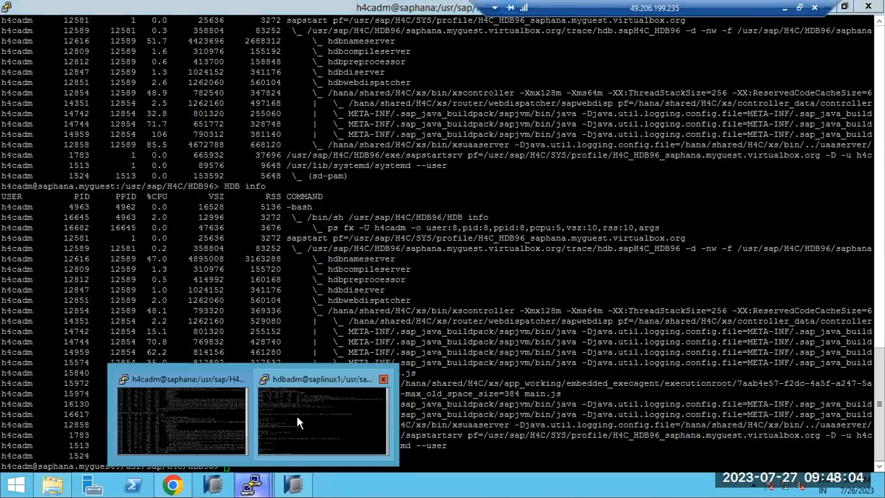
left_click(298, 416)
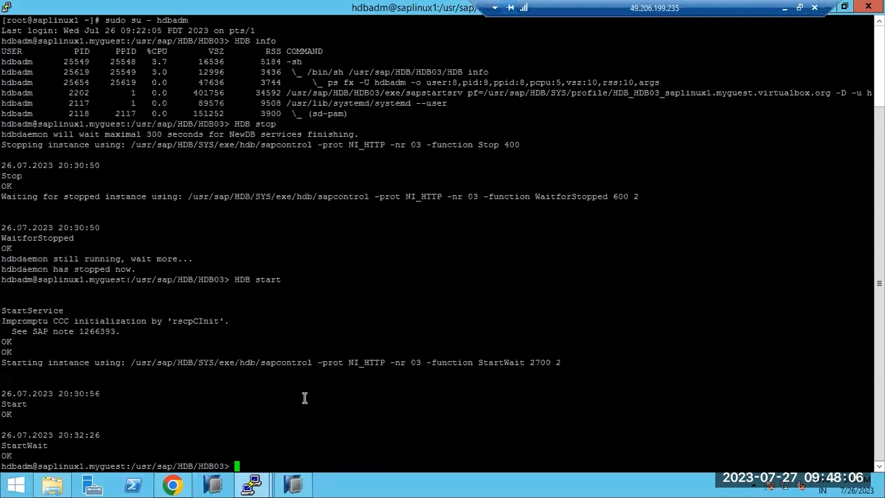
type("df -h")
key("Return")
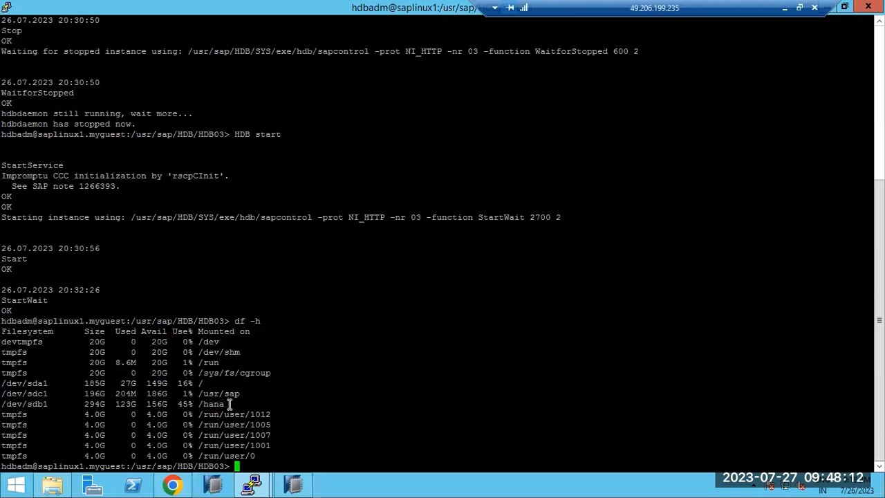
- Look for /backup, list the instance directory with ls -ltr, then exit to root
type("cd /backup")
key("Return")
type("ls- ltr")
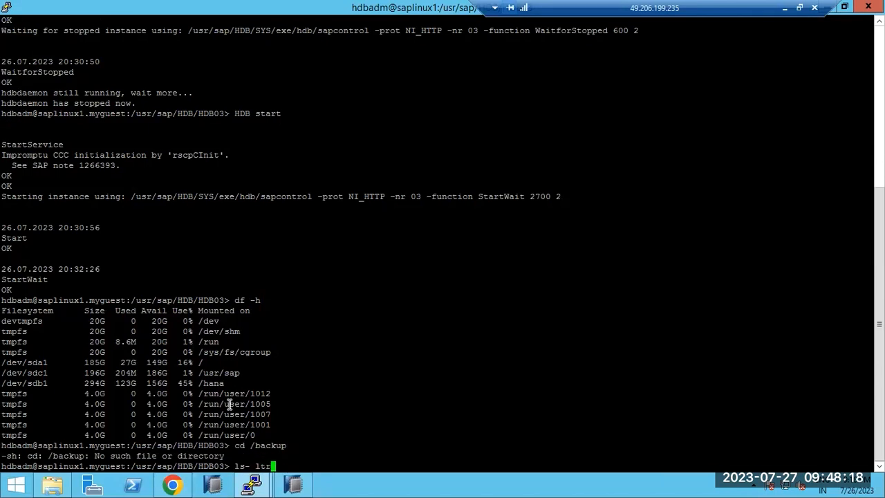
key("Return")
key("ctrl+c")
type("ls -ltr")
key("Return")
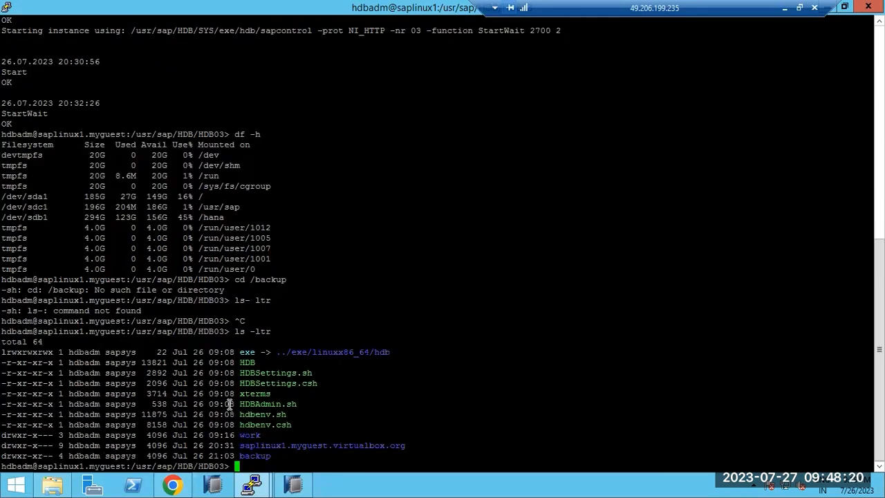
type("cd backup")
key("Return")
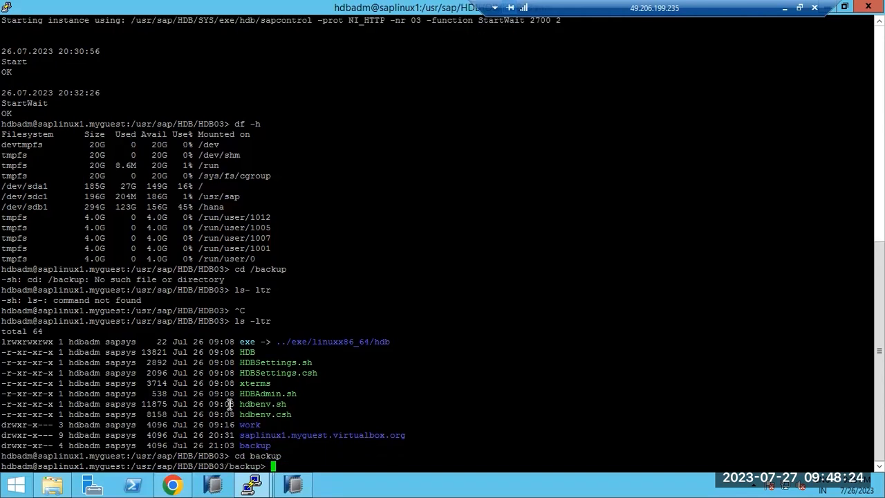
key("ctrl+c")
type("ex")
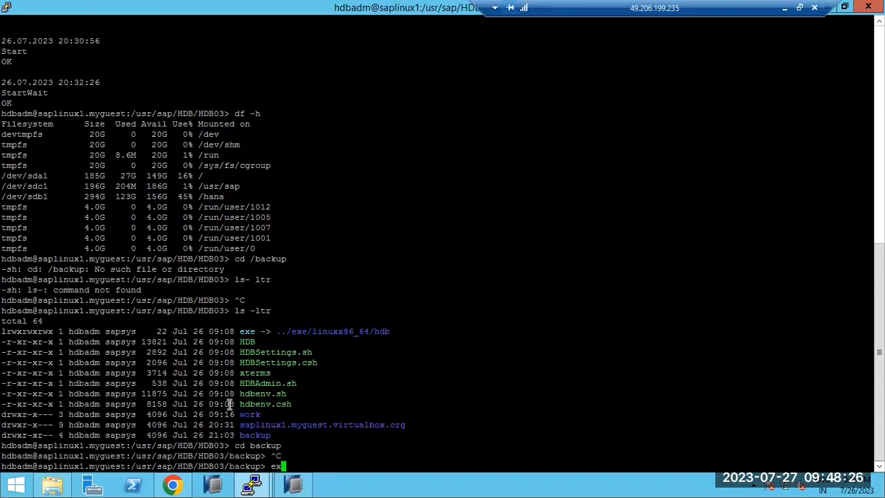
type("it")
key("Return")
- As root, create a backup directory and give it 777 permissions recursively
type("c")
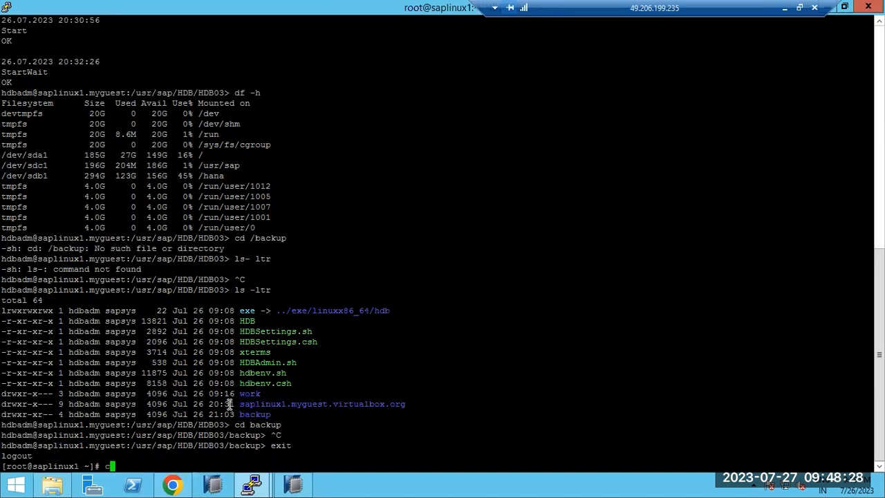
type("d /backup")
key("Return")
type("mkdir backup")
key("Return")
type("chmod -R 777 backup")
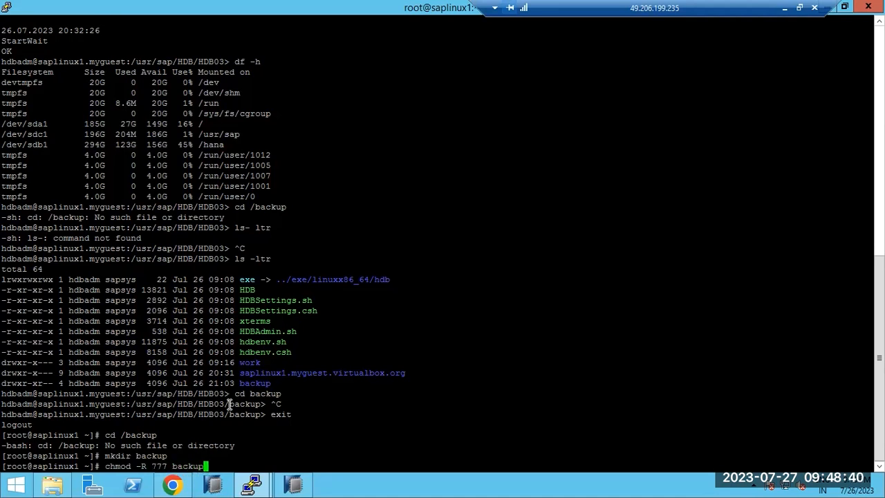
key("Return")
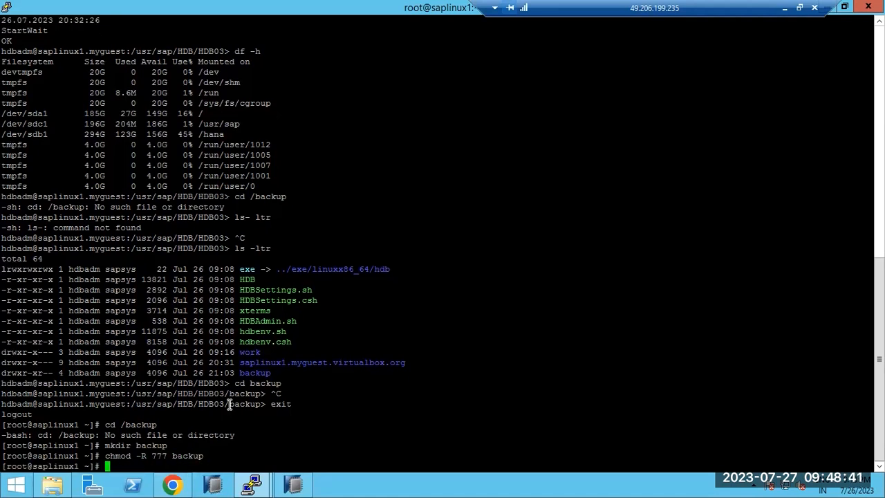
- Change the backup destination to /backup and advance through Weekly recurrence to Recurrence Details
left_click(306, 486)
left_click(172, 486)
left_click_drag(504, 309, 290, 314)
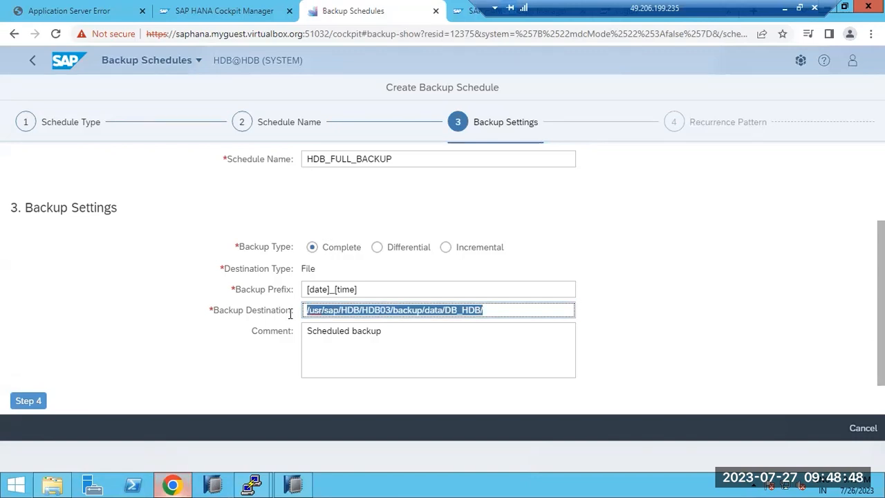
type("/backup")
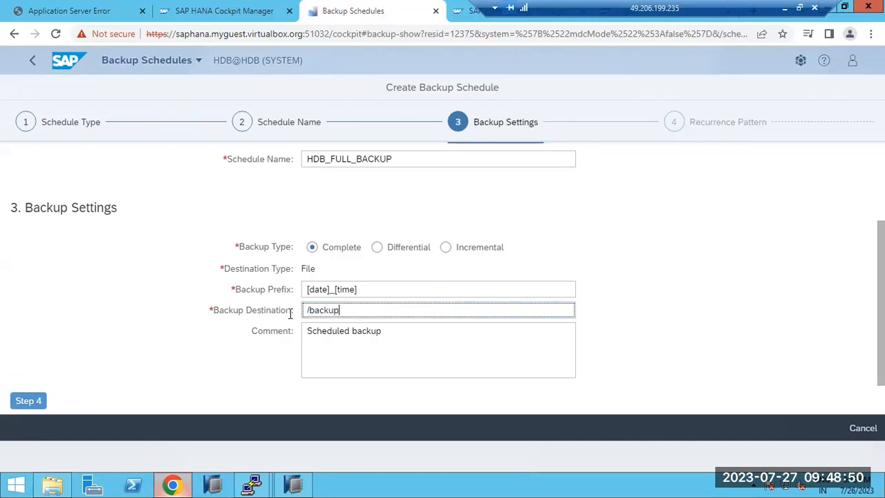
left_click(28, 402)
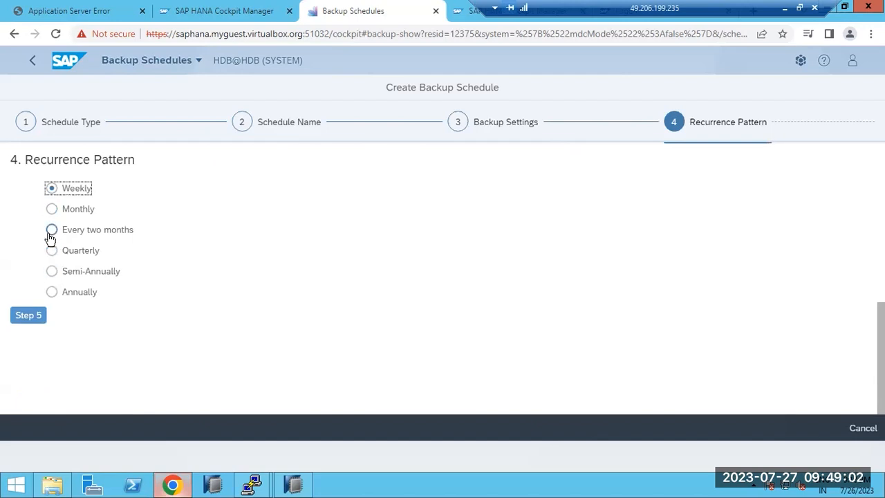
left_click(29, 319)
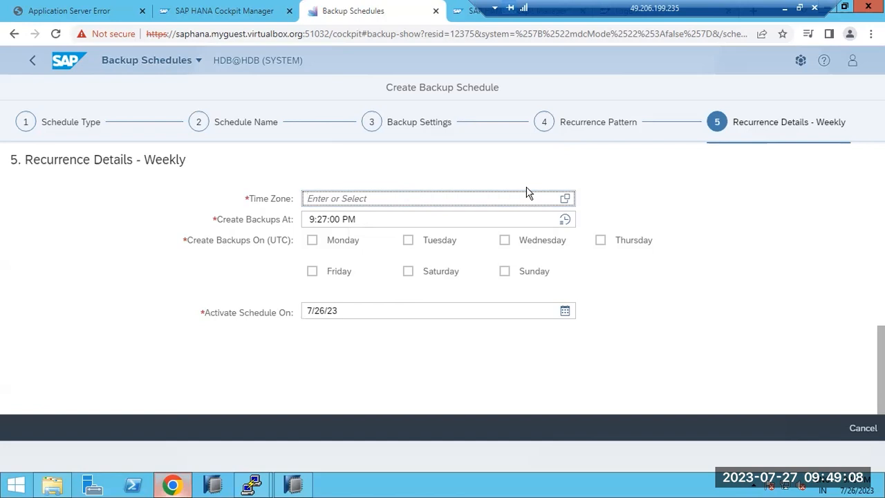
- Search the time zone list for 'IND', then replace the time zone entry with IST
left_click(566, 199)
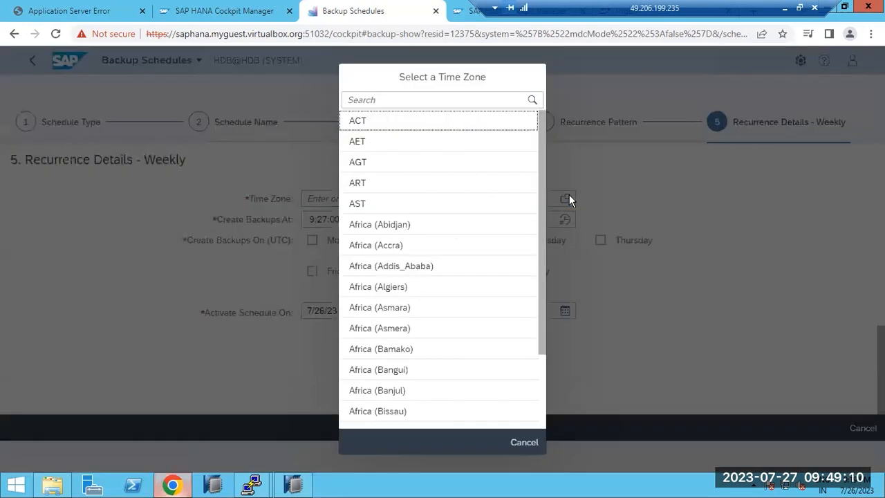
left_click(395, 99)
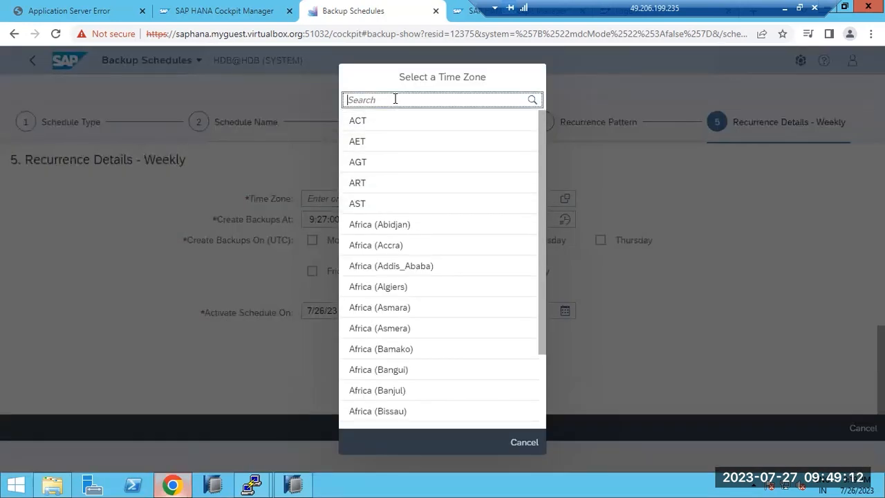
type("INDIA")
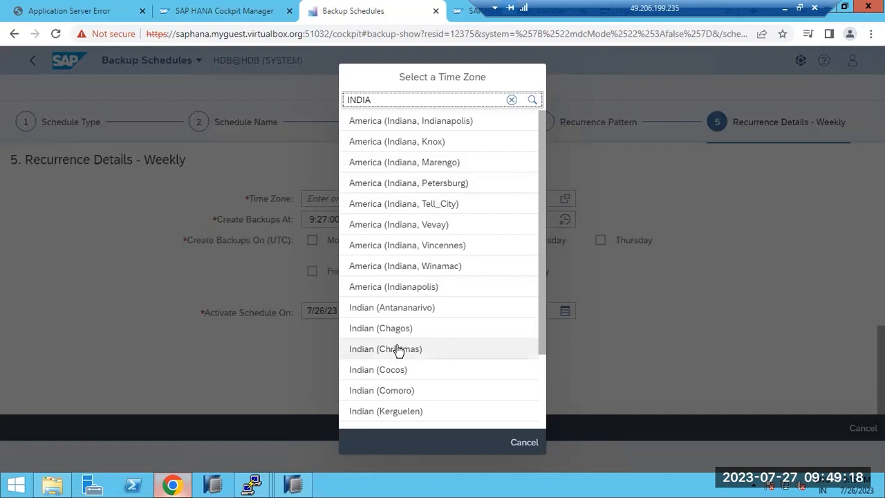
scroll(399, 350, "down", 5)
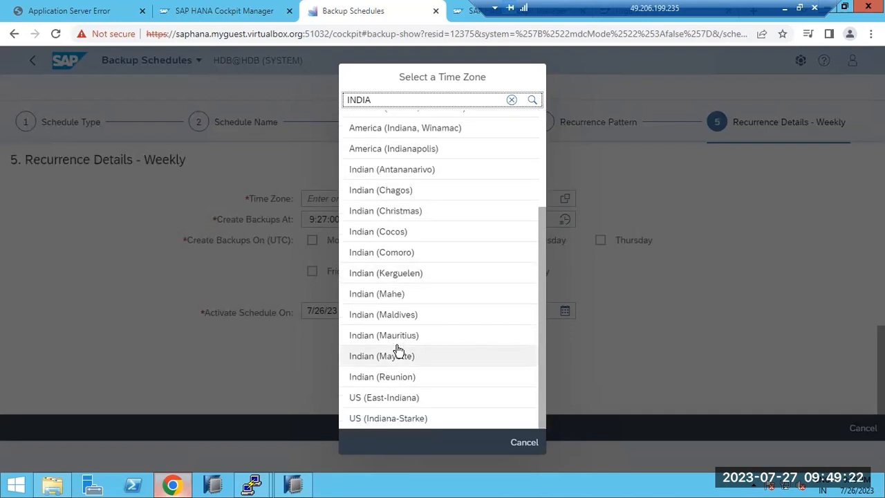
left_click(393, 212)
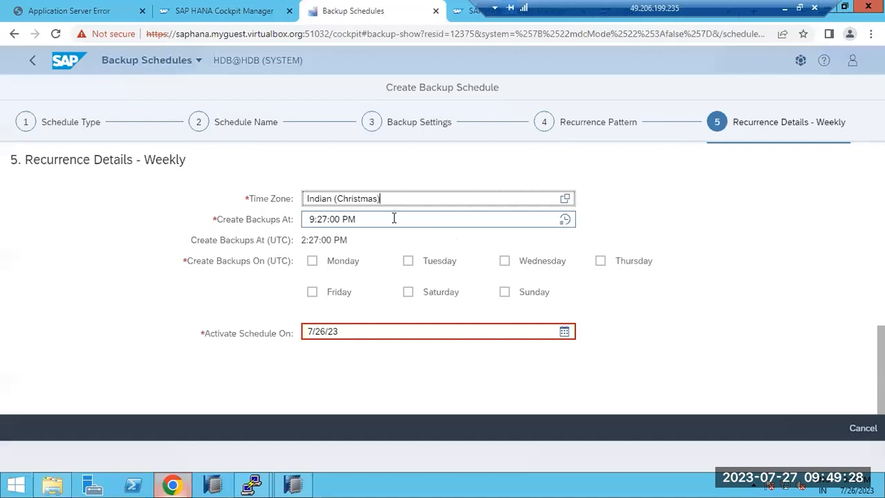
left_click(489, 198)
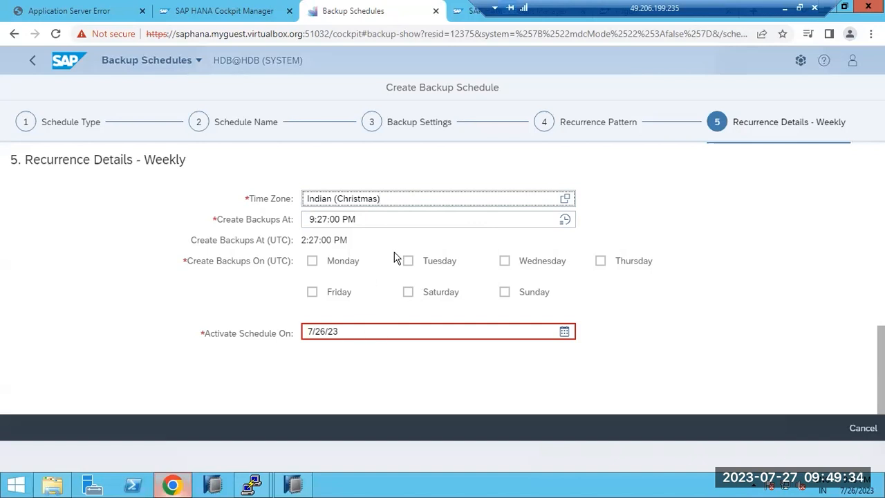
key("ctrl+a")
type("IST")
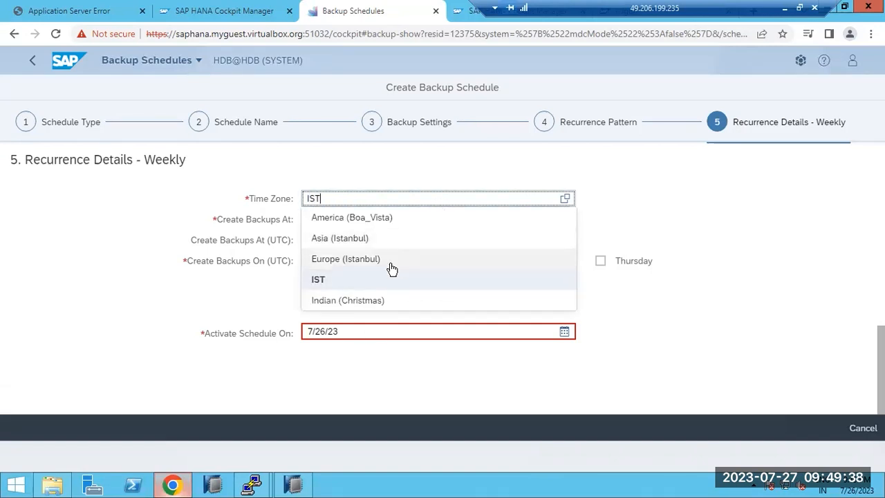
left_click(336, 281)
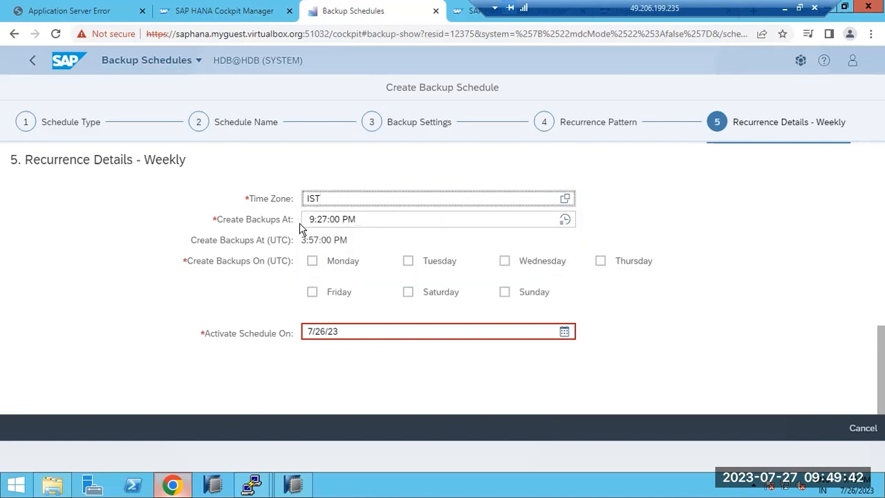
- Check the converted UTC backup time and tick Thursday as the backup day
left_click_drag(302, 242, 331, 222)
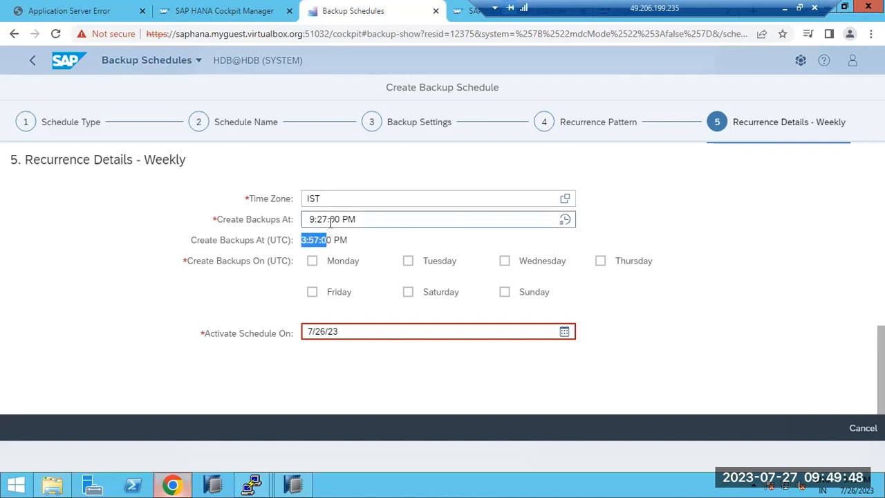
left_click(325, 220)
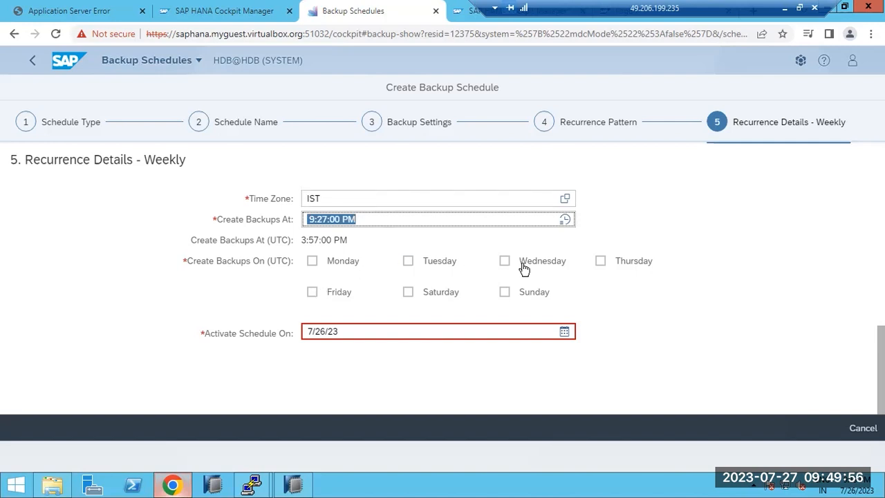
left_click(599, 261)
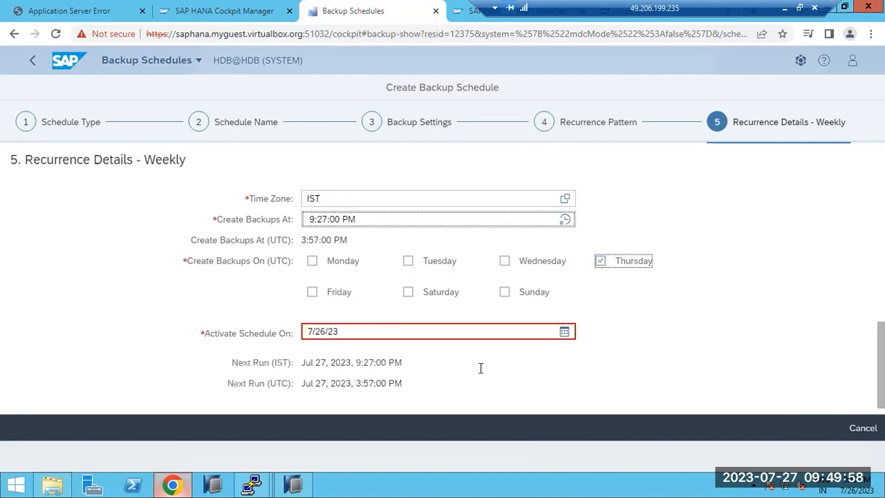
scroll(480, 367, "down", 1)
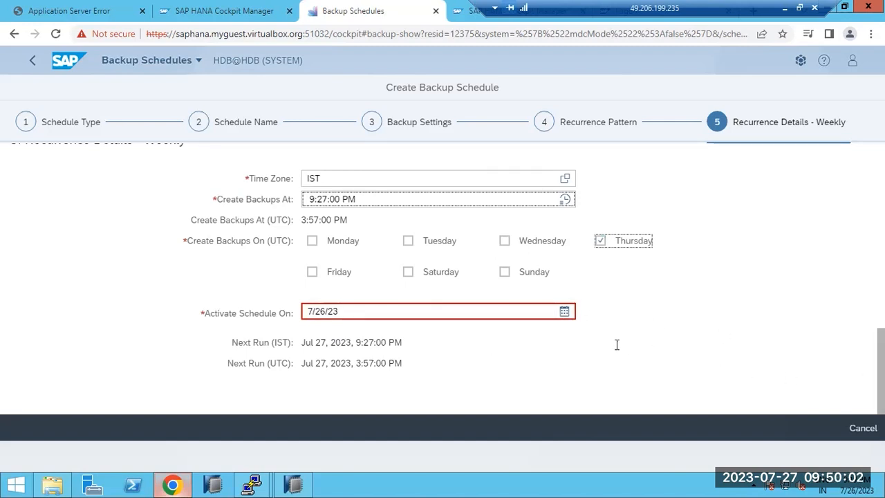
- Set the Activate Schedule On date to 7/26/23 from the calendar
left_click(565, 312)
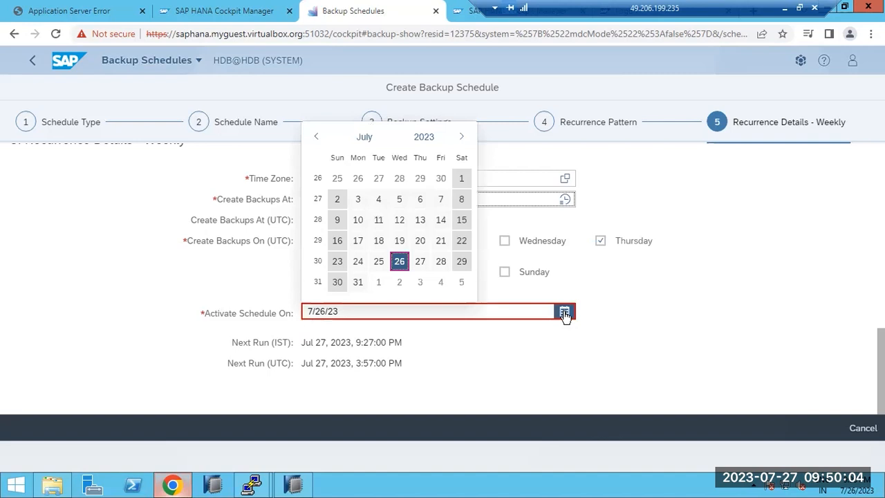
left_click(378, 262)
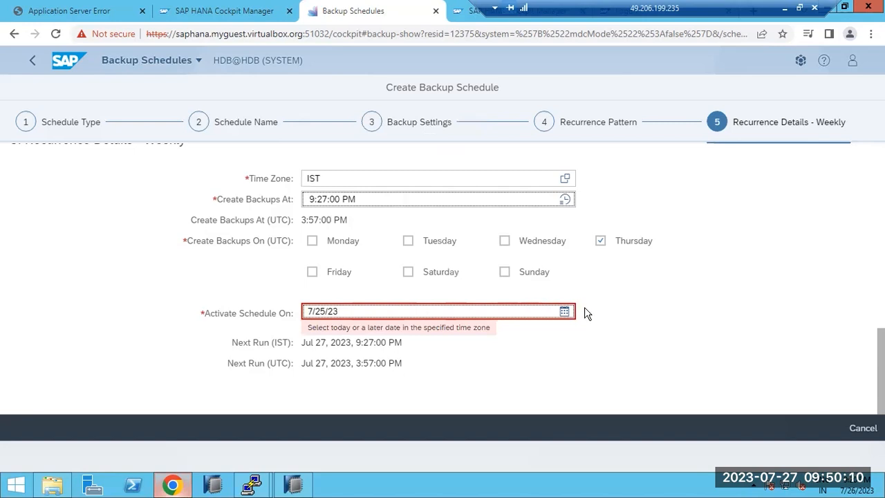
left_click(565, 313)
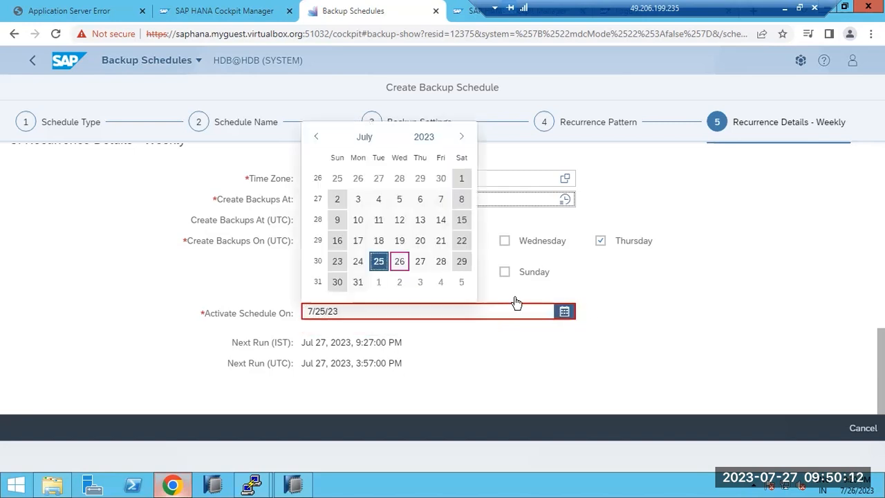
left_click(399, 260)
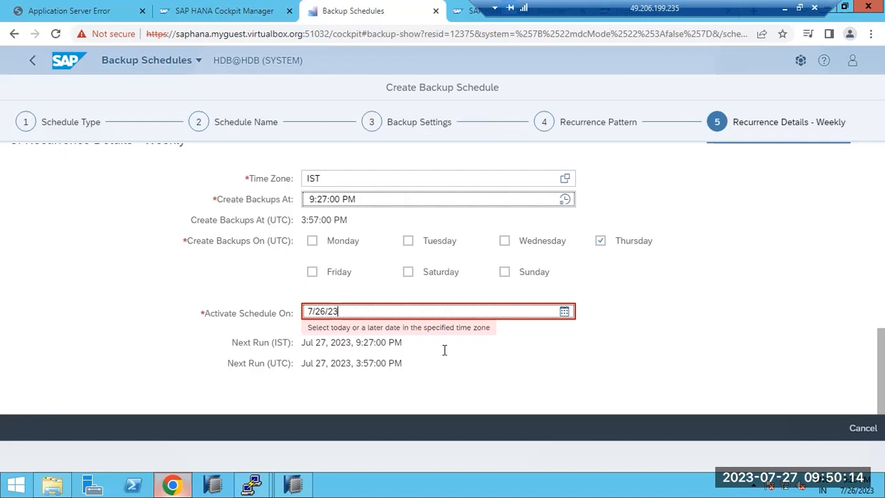
- Change the backup start time from PM to 9:27:00 AM and check the next run date
triple_click(350, 198)
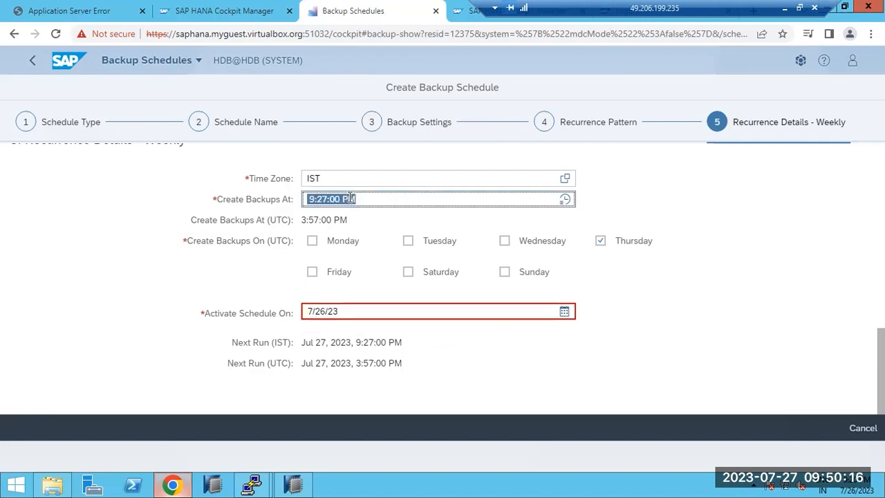
left_click(350, 199)
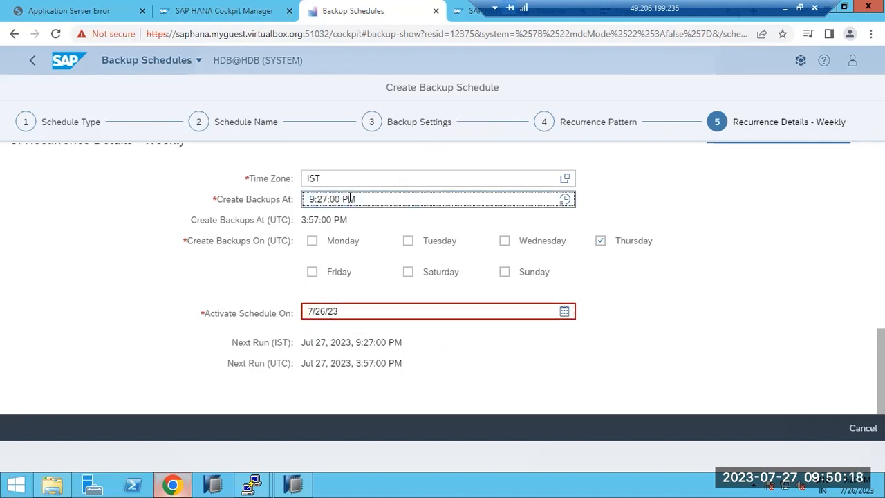
type("A")
left_click(182, 385)
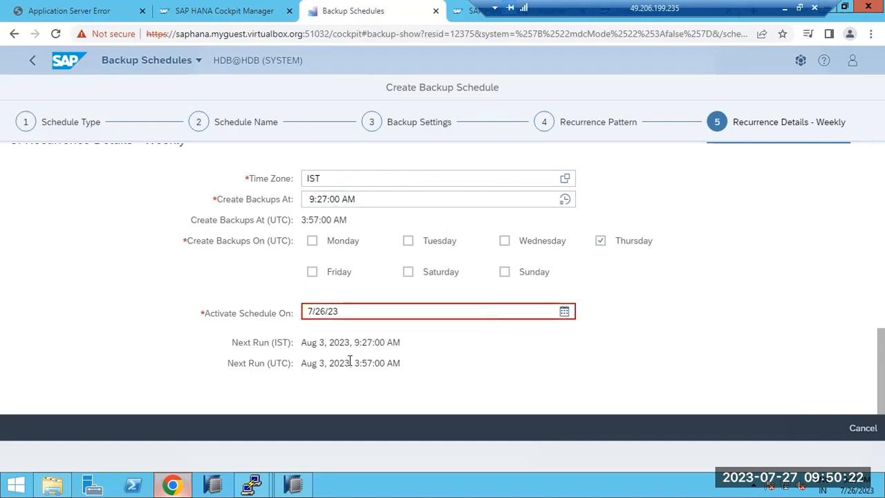
left_click_drag(321, 343, 349, 341)
- Edit the activation date's day so it reads 7/27/23, clearing the date error
scroll(319, 309, "up", 2)
scroll(317, 314, "up", 3)
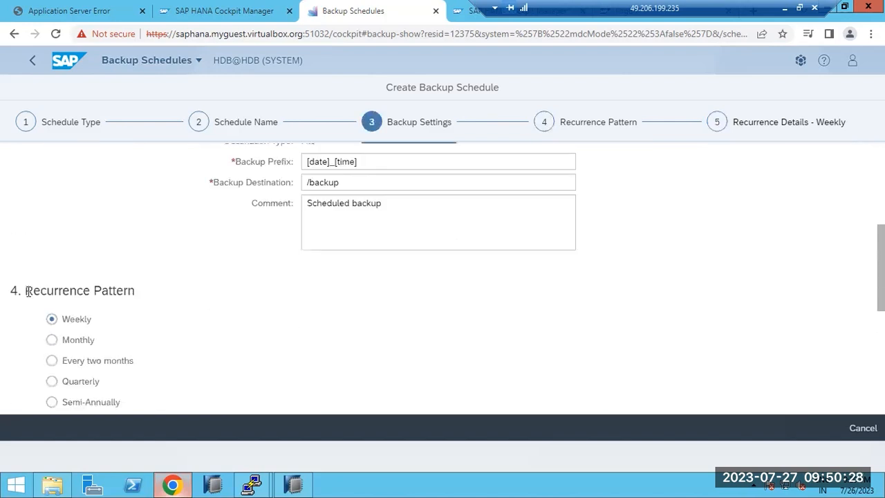
scroll(266, 311, "down", 5)
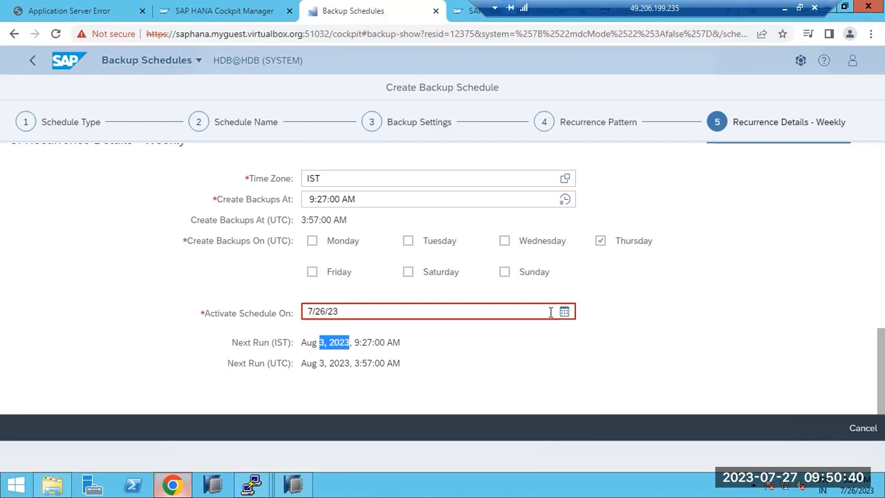
left_click(323, 311)
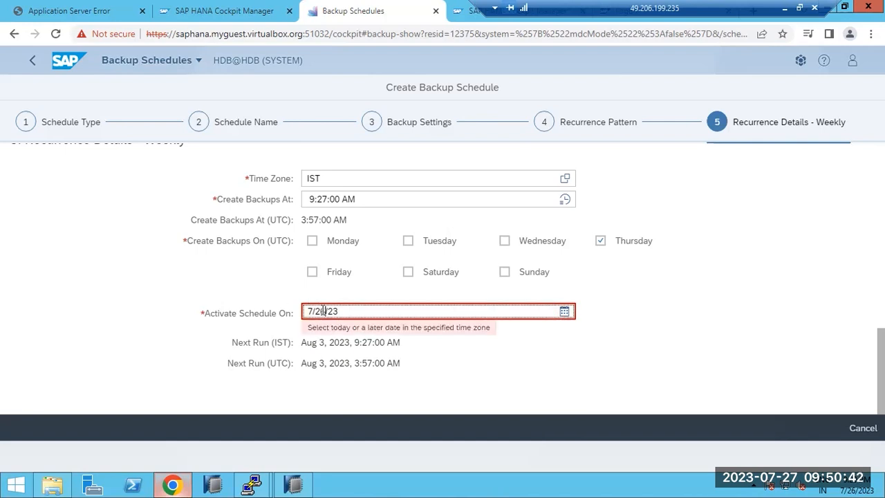
key("BackSpace")
type("7")
left_click(200, 339)
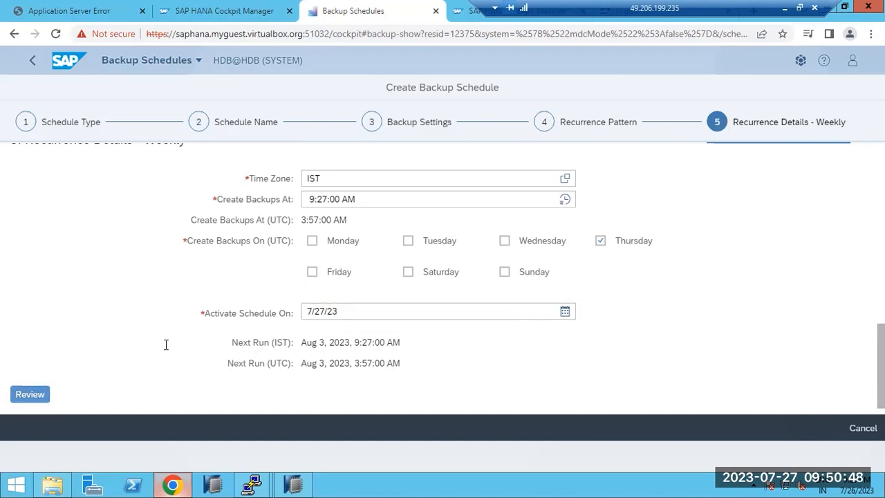
scroll(329, 282, "up", 2)
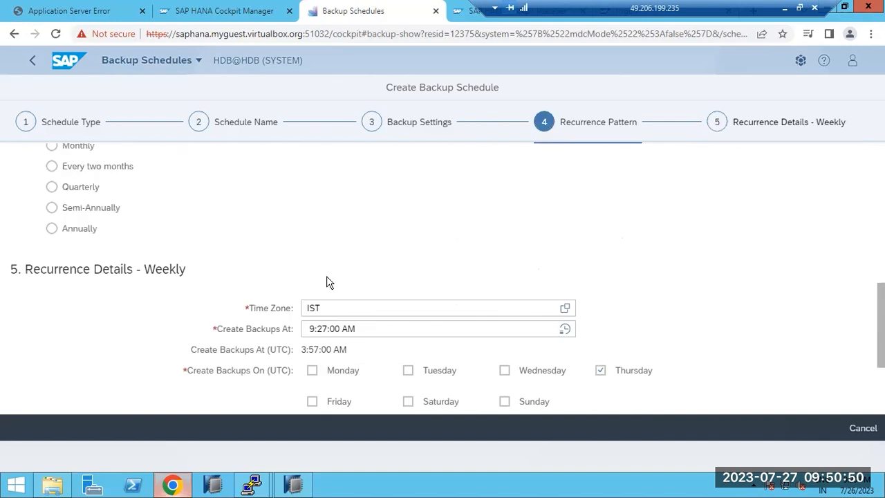
scroll(327, 282, "up", 1)
scroll(327, 282, "down", 3)
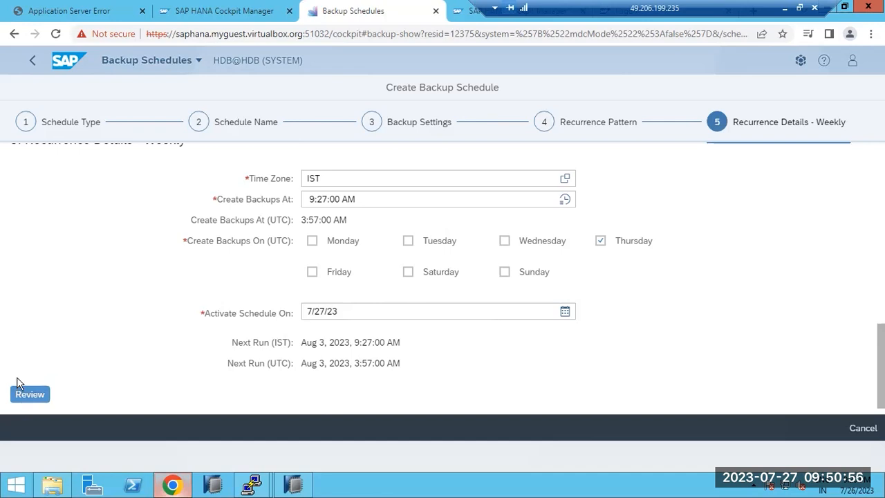
- Review and save the weekly HDB_FULL_BACKUP schedule, then begin a new series-of-backups schedule
left_click(25, 395)
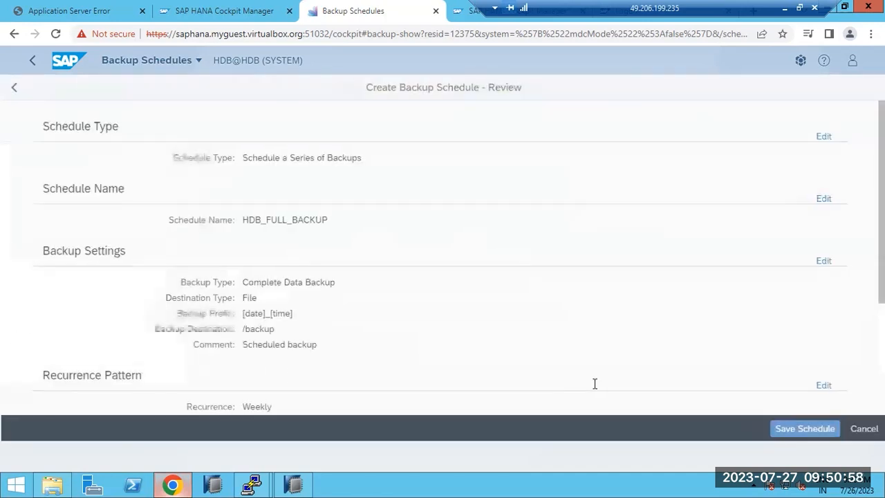
scroll(669, 429, "down", 2)
left_click(777, 437)
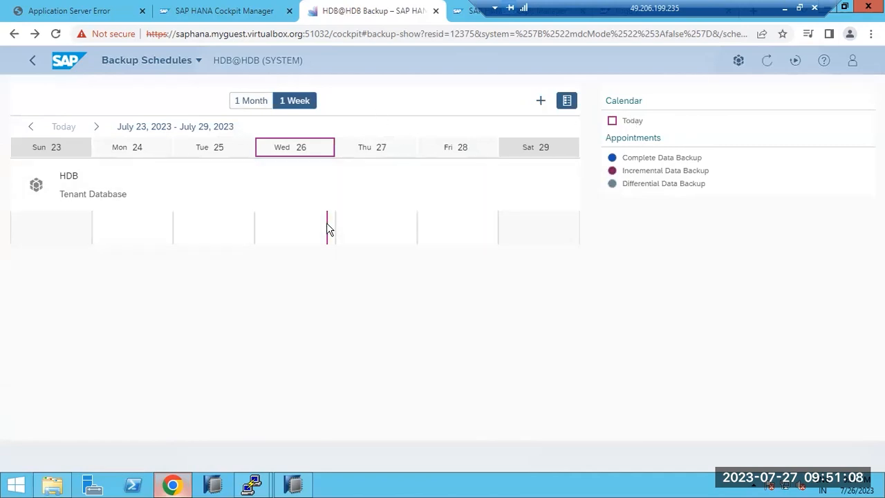
left_click(540, 101)
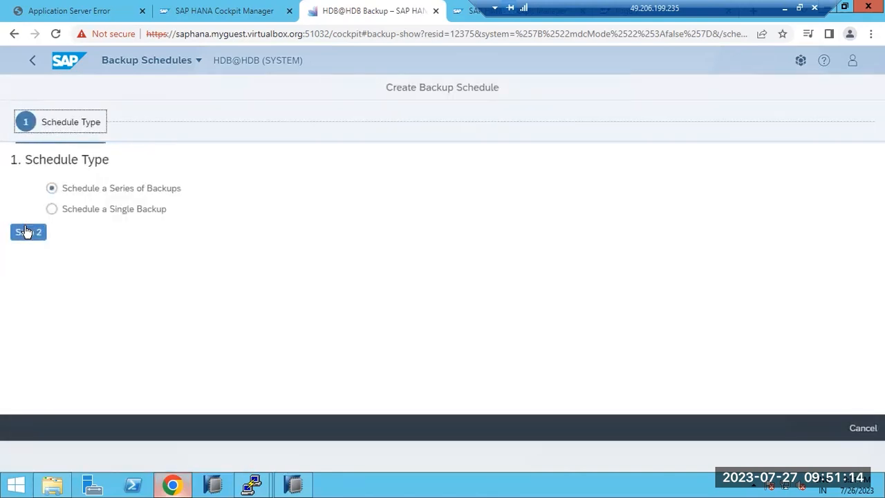
left_click(25, 231)
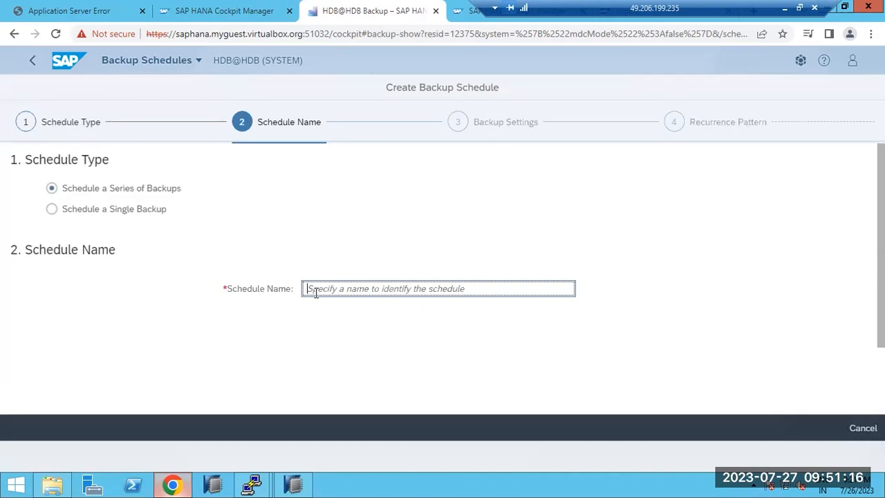
- Name the new schedule INCR and make it an Incremental backup to /backup
type("INCR")
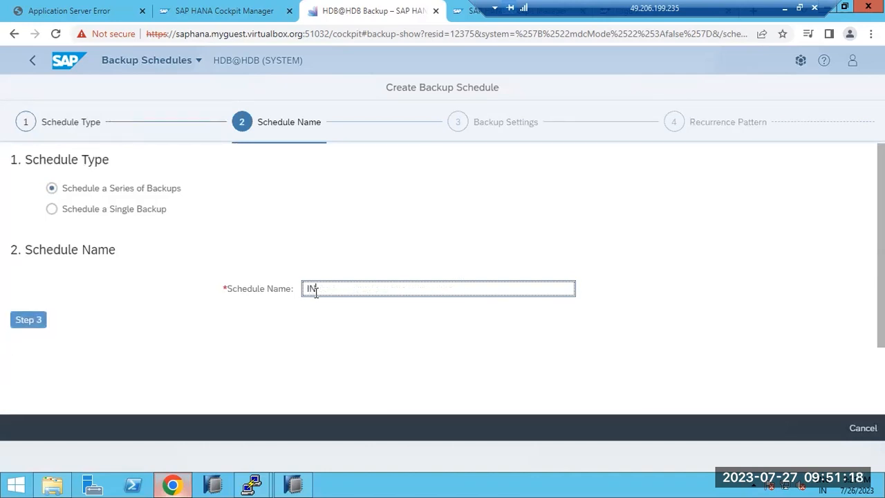
left_click(20, 320)
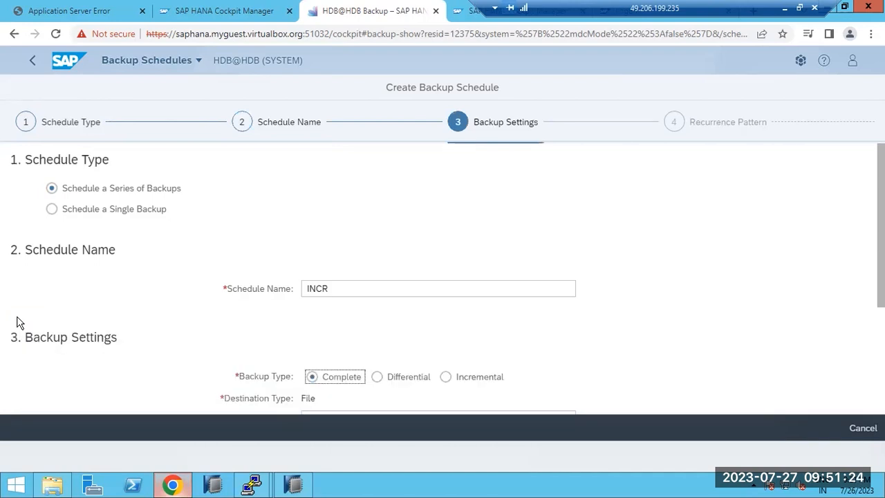
scroll(258, 356, "down", 1)
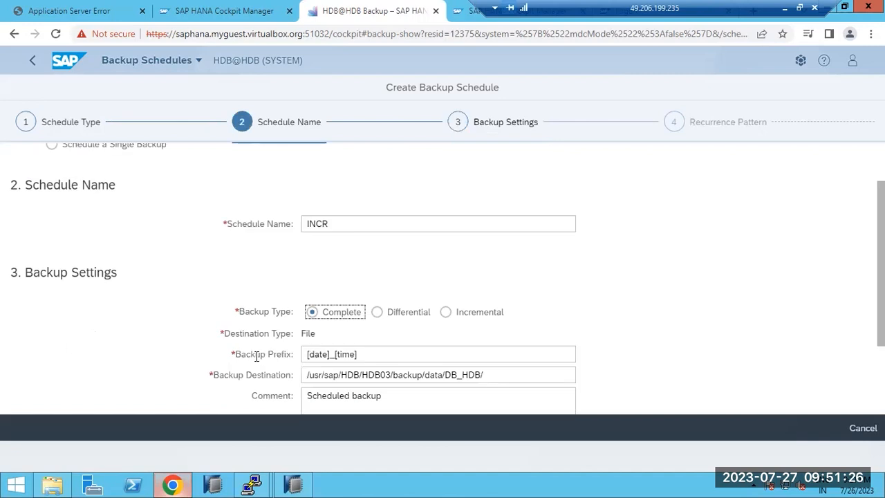
left_click(445, 312)
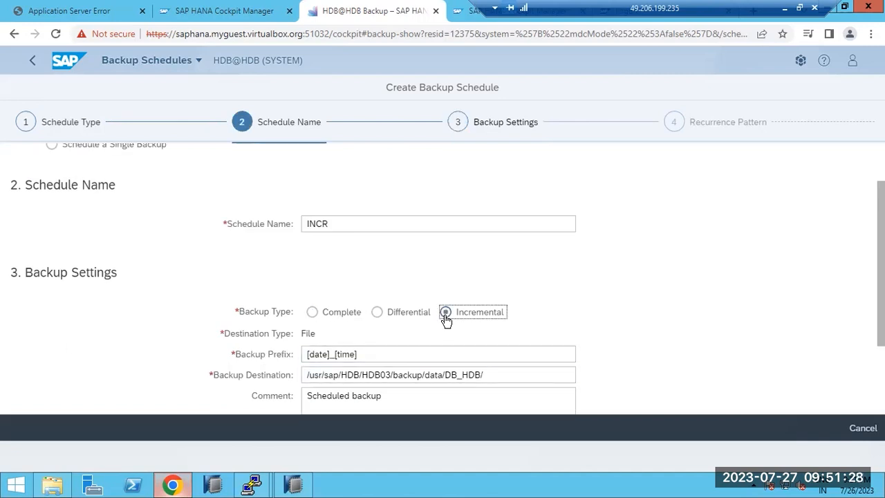
scroll(445, 318, "down", 1)
left_click(412, 308)
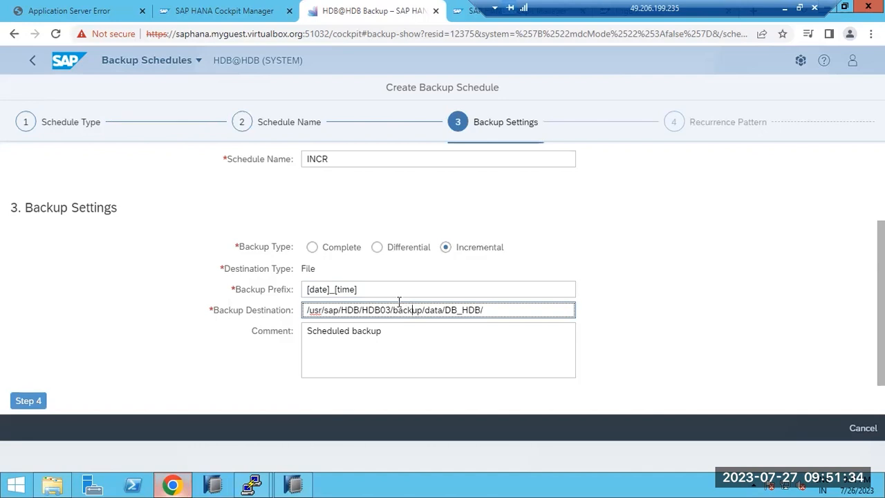
key("ctrl+a")
type("/")
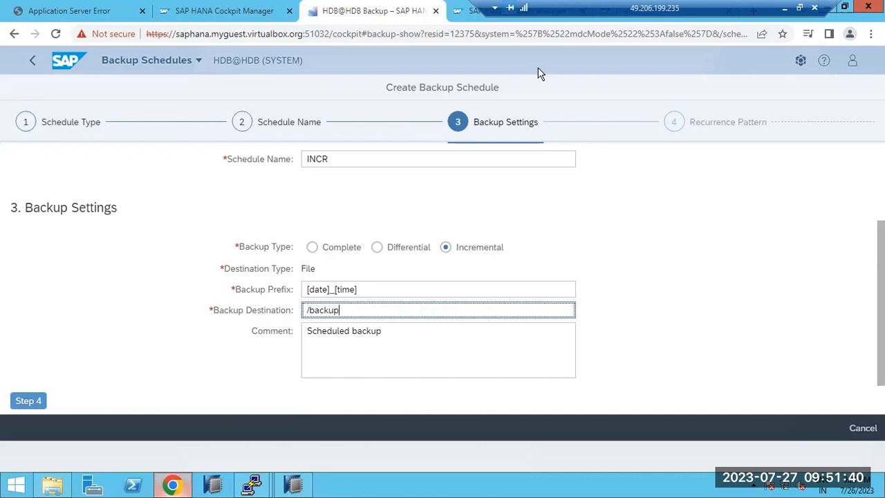
left_click(20, 403)
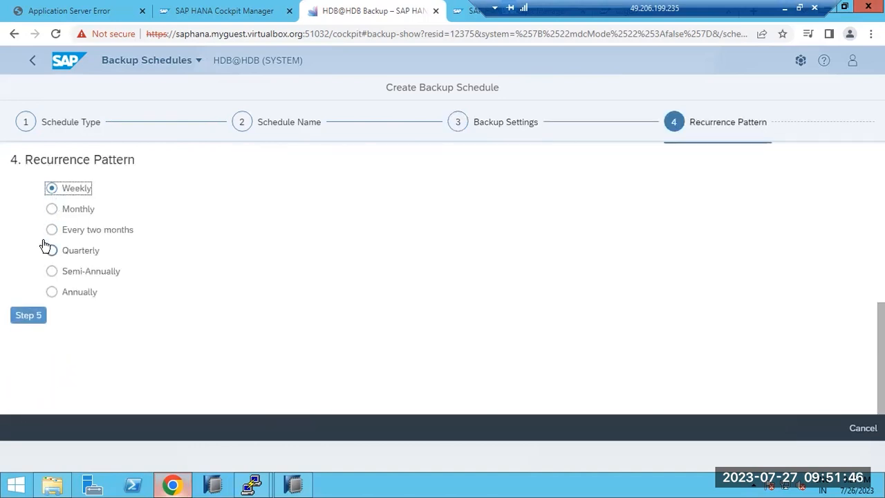
- Tick Thursday and set the activation date to 7/27/23 in the weekly details
left_click(26, 316)
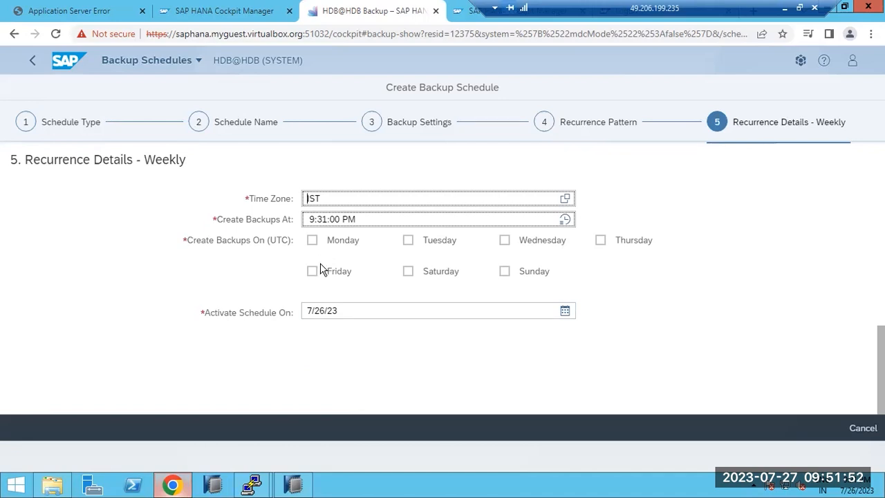
left_click(600, 242)
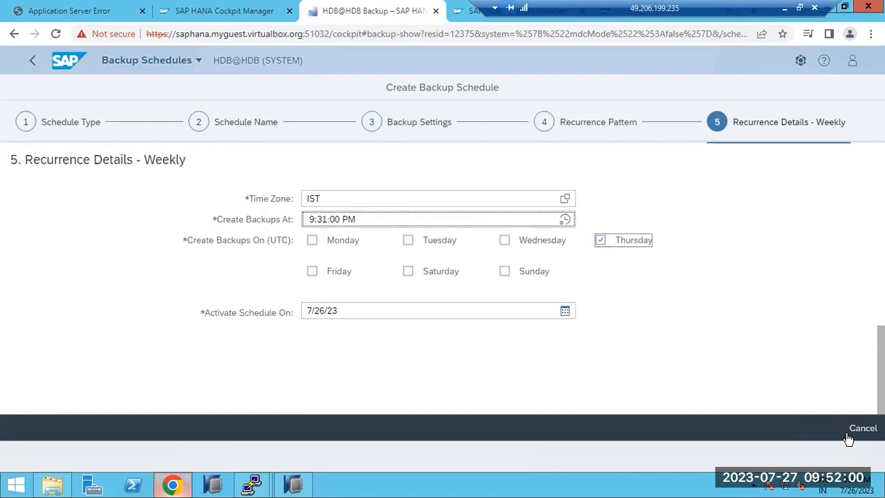
scroll(864, 400, "up", 4)
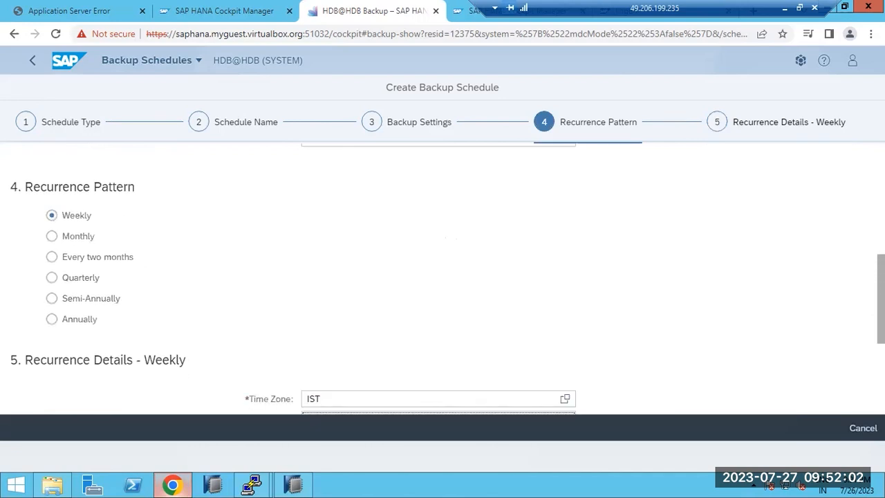
scroll(864, 401, "down", 4)
left_click(548, 345)
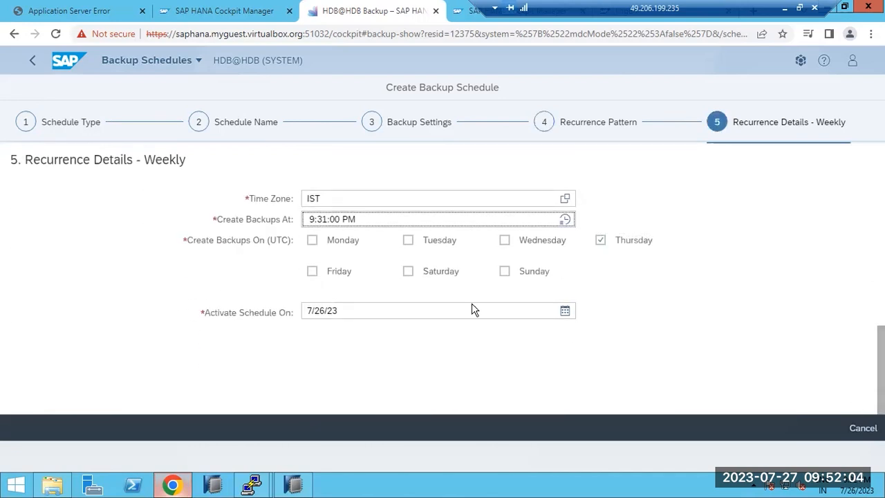
left_click(565, 314)
left_click(417, 263)
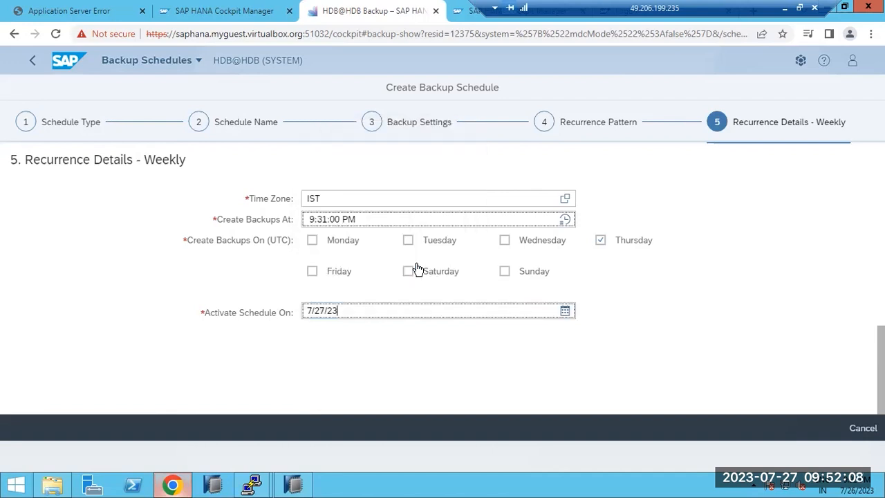
left_click(213, 348)
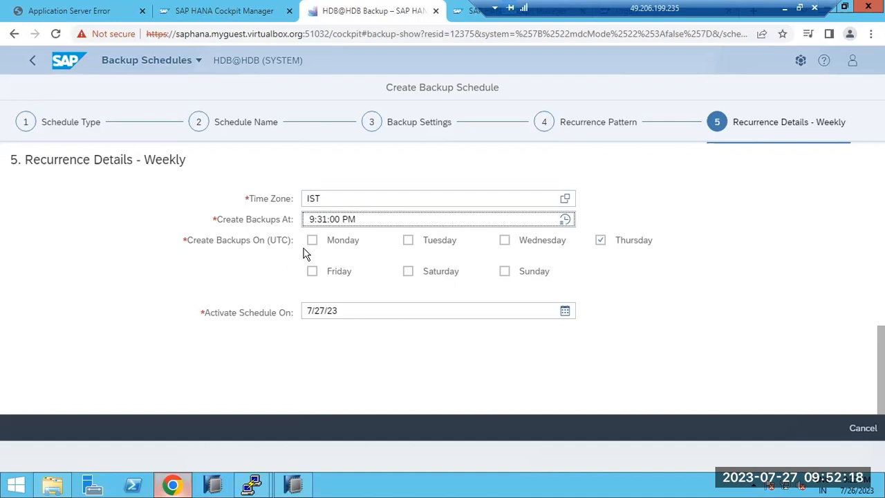
- Tick Monday through Wednesday and Friday through Sunday, and untick Thursday
left_click(339, 275)
left_click(413, 278)
left_click(526, 275)
left_click(345, 245)
left_click(407, 245)
left_click(513, 249)
left_click(599, 242)
- Move the activation date to 7/28/23 and drop Saturday from the backup days
scroll(701, 349, "up", 2)
scroll(702, 349, "up", 6)
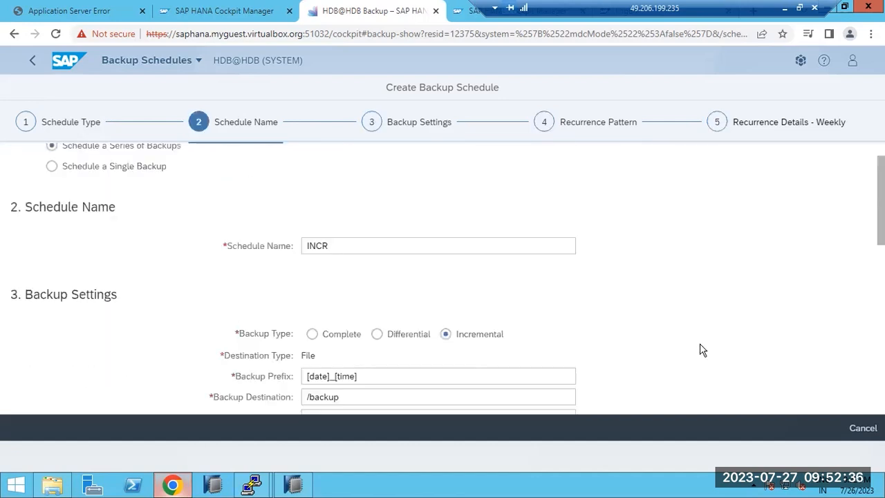
scroll(702, 349, "up", 1)
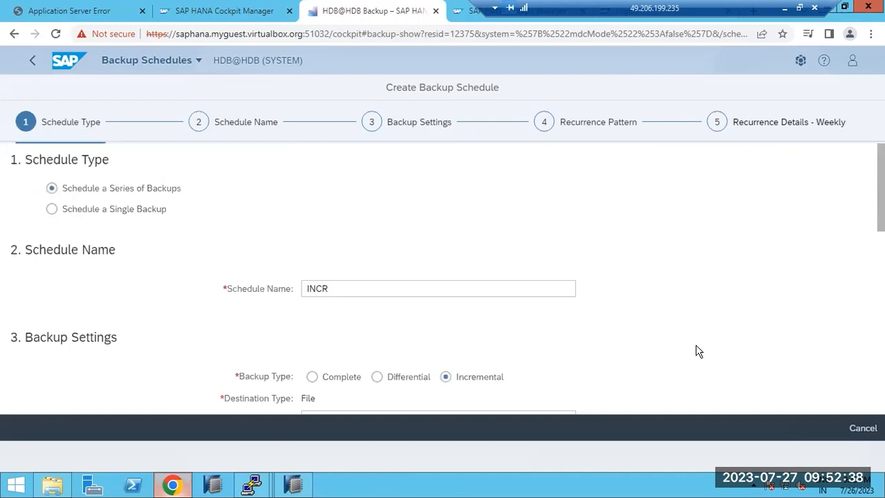
scroll(698, 351, "down", 5)
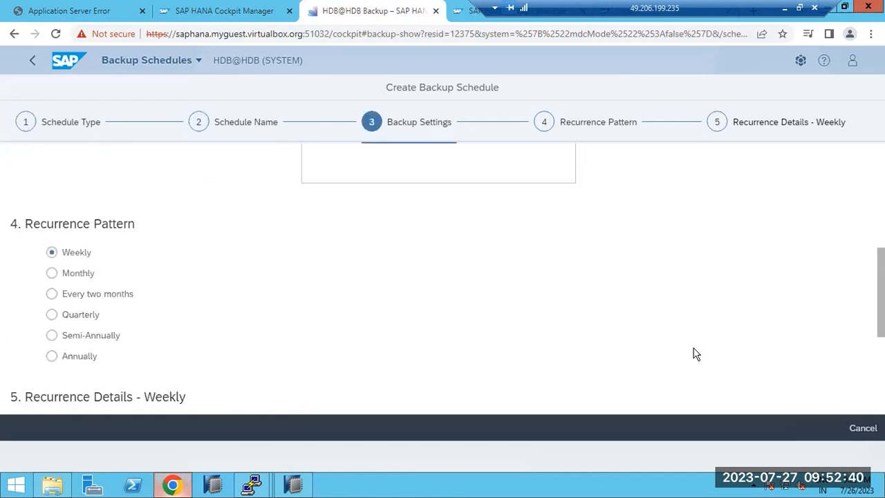
scroll(696, 354, "down", 1)
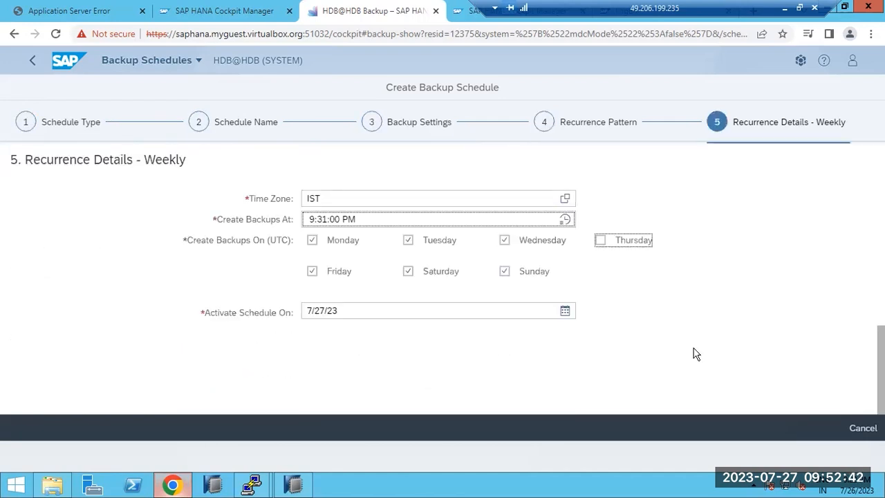
left_click(565, 313)
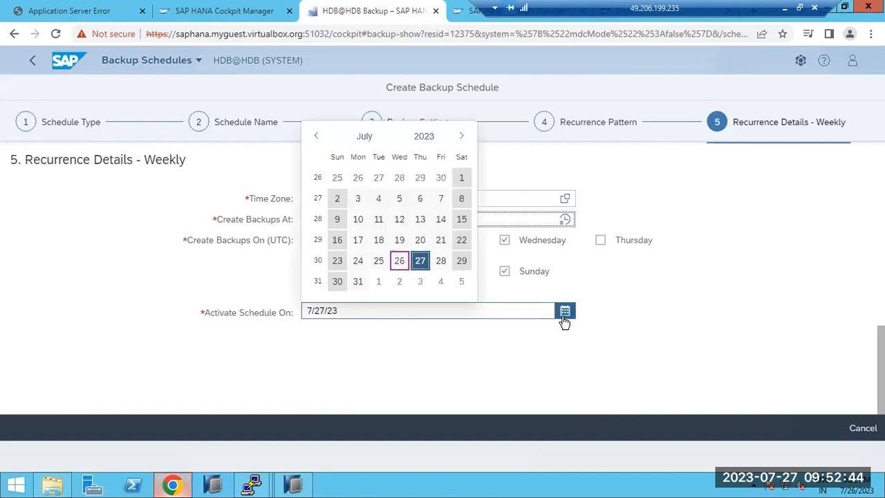
left_click(441, 260)
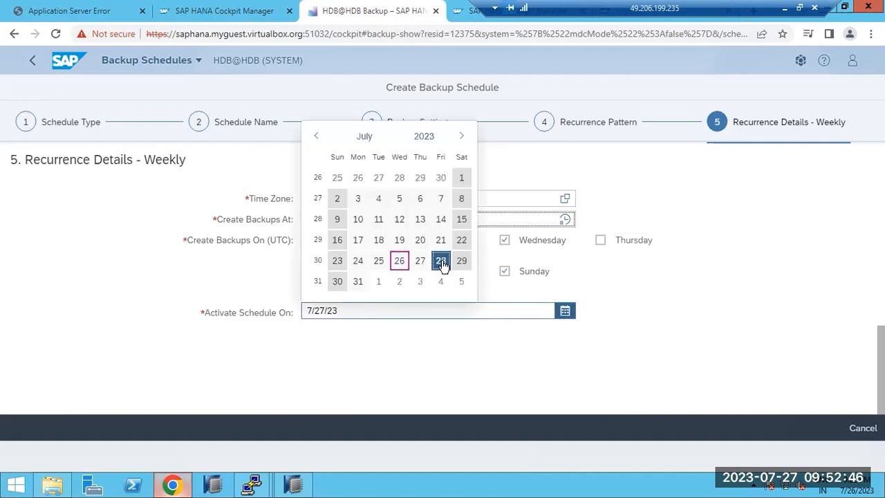
left_click(409, 311)
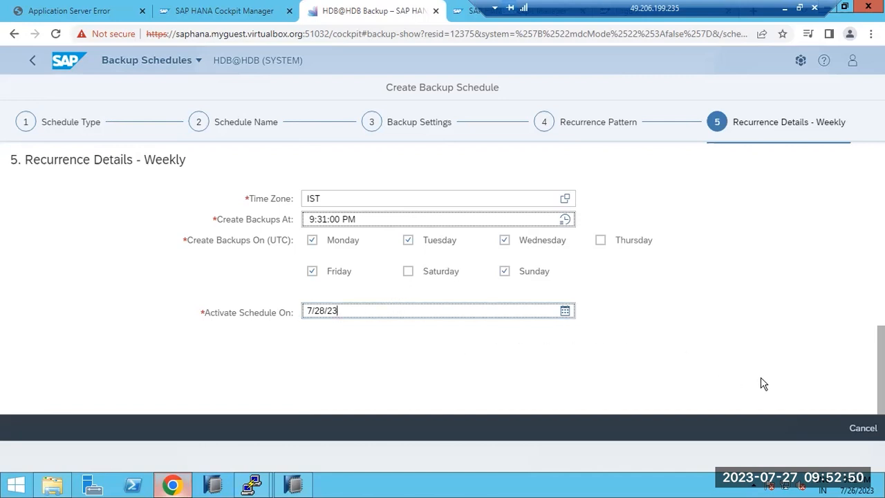
scroll(518, 343, "up", 8)
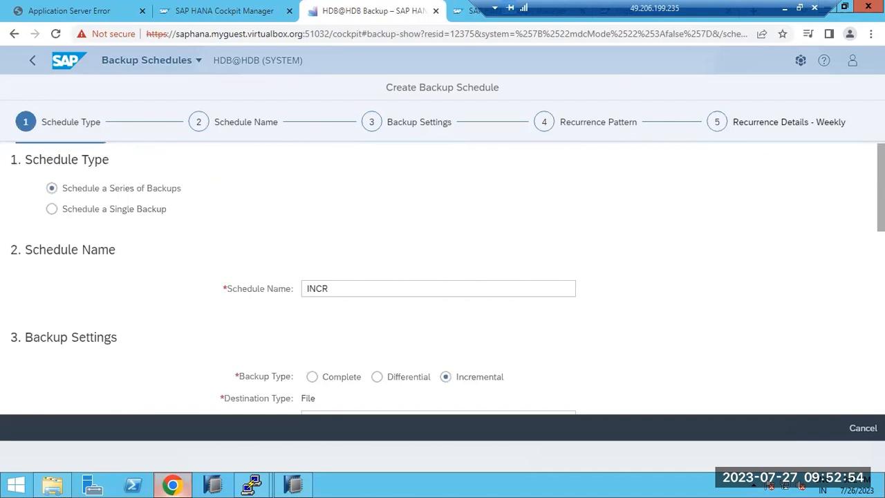
scroll(839, 270, "down", 8)
scroll(820, 360, "up", 2)
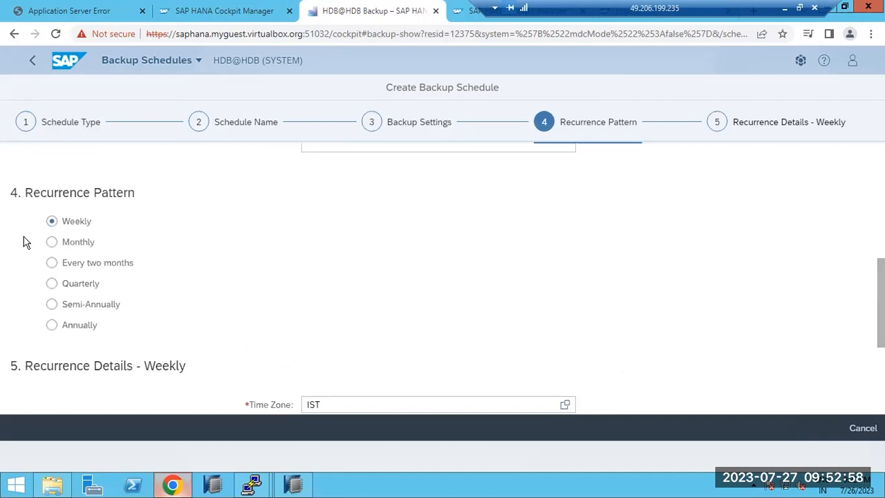
- Switch the recurrence pattern to Monthly and set the time zone to IST
left_click(51, 244)
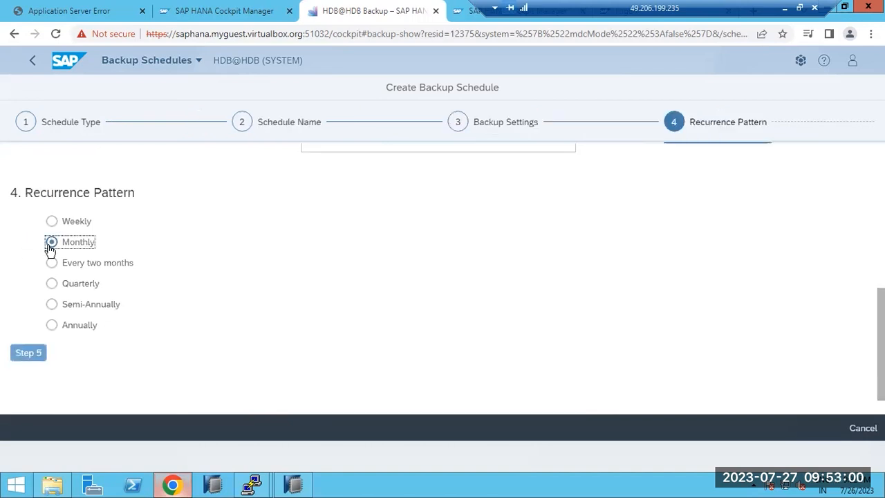
left_click(25, 352)
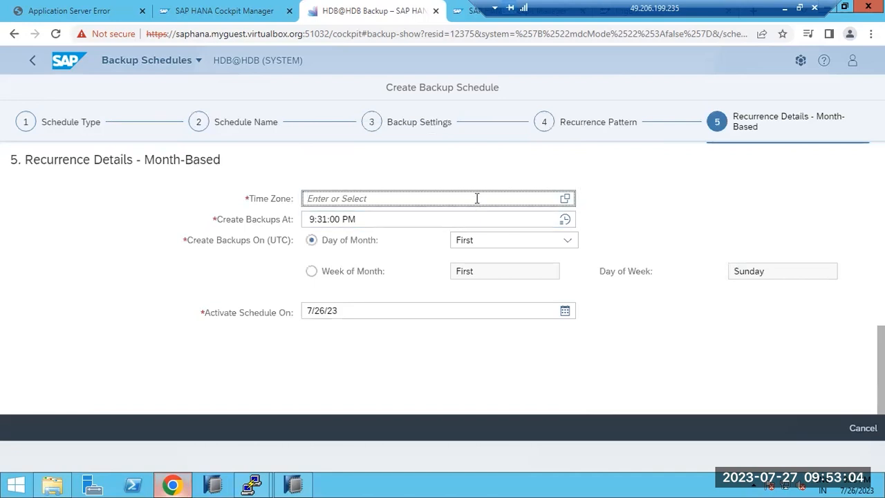
type("IST")
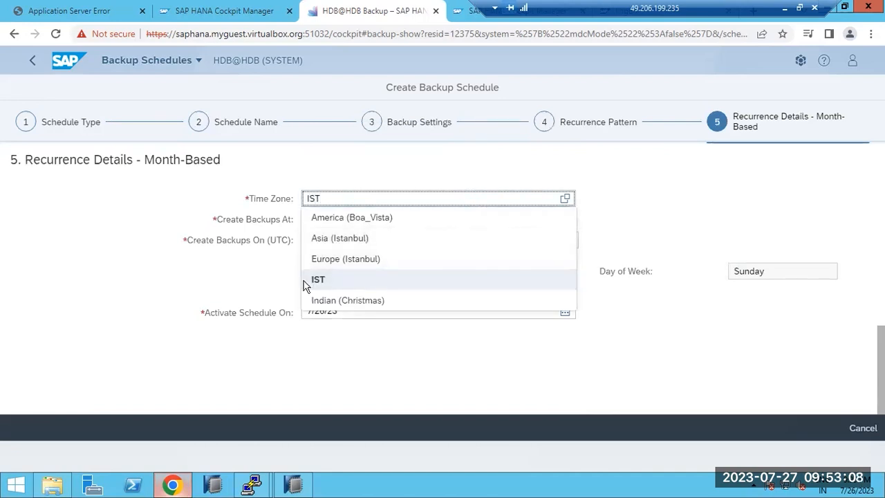
left_click(323, 285)
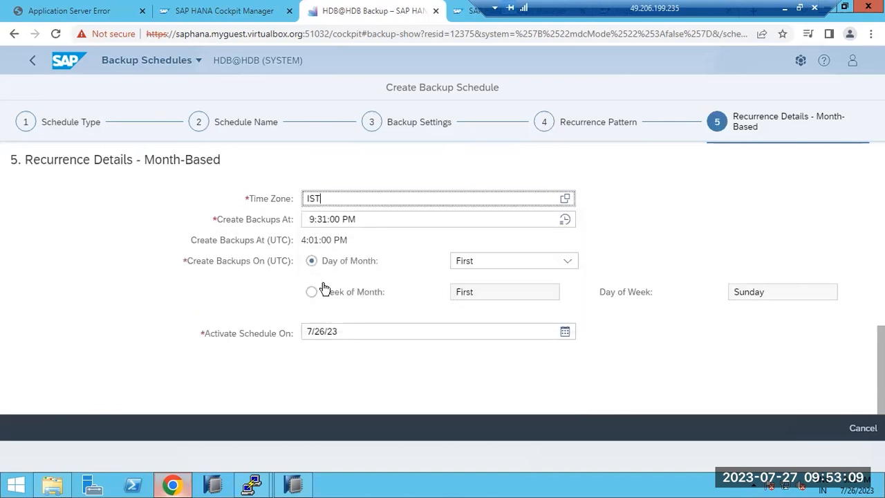
- Set activation date July 27, keep First as the day of month, then open Review
left_click(323, 333)
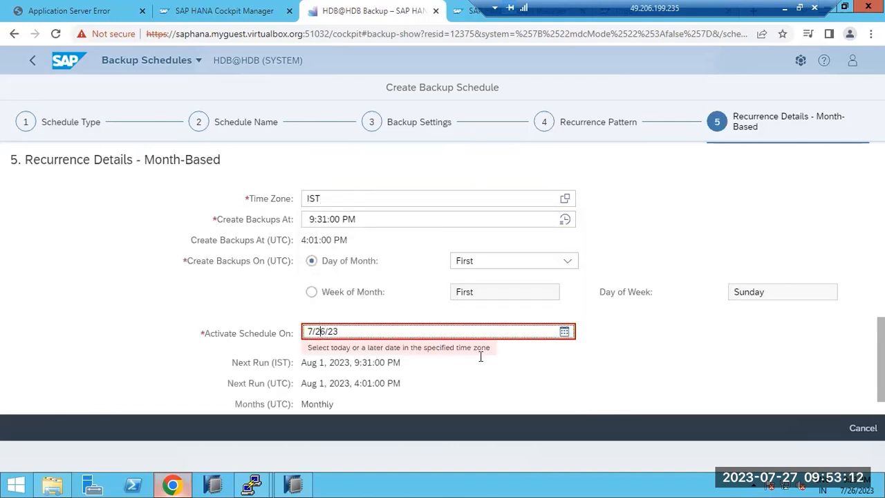
left_click(564, 332)
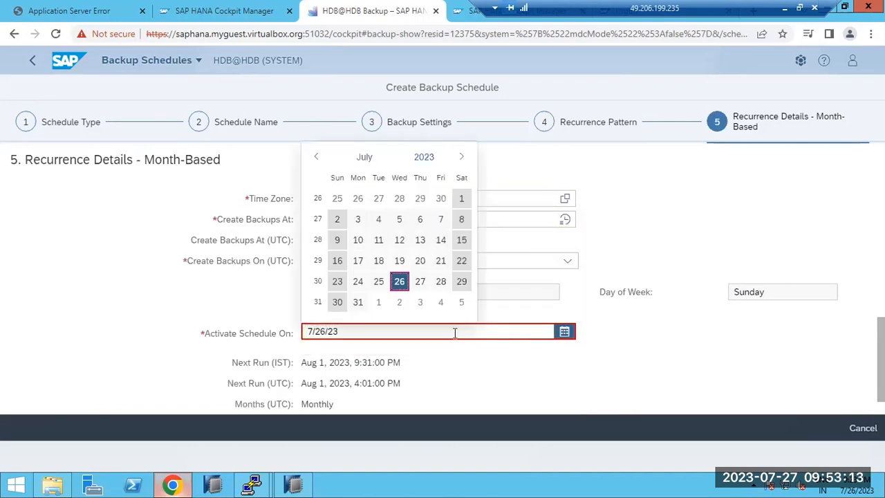
left_click(420, 282)
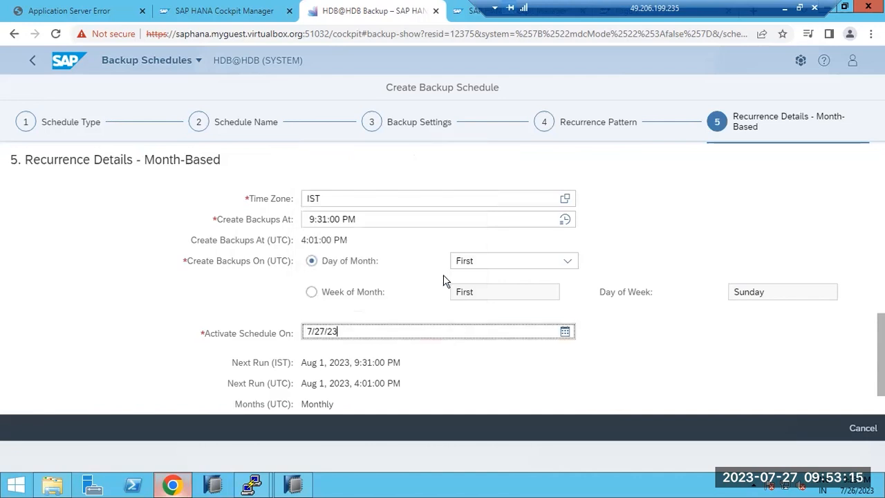
left_click(567, 265)
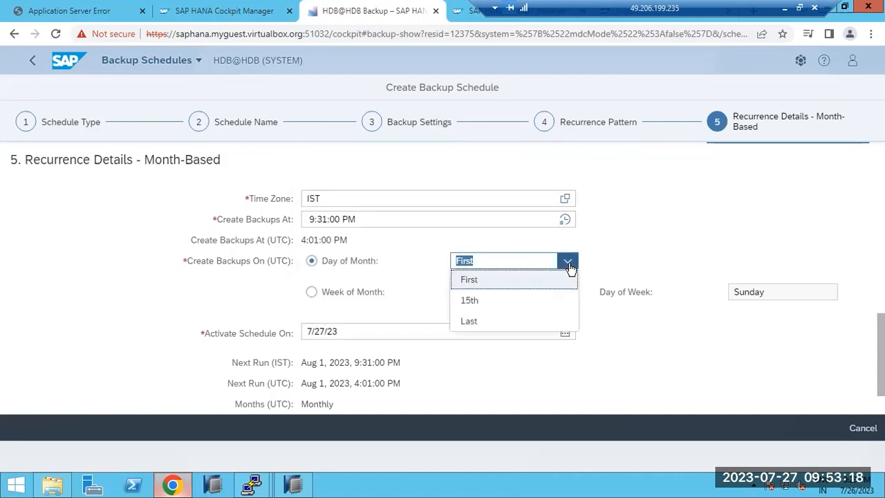
left_click(567, 279)
scroll(558, 373, "down", 1)
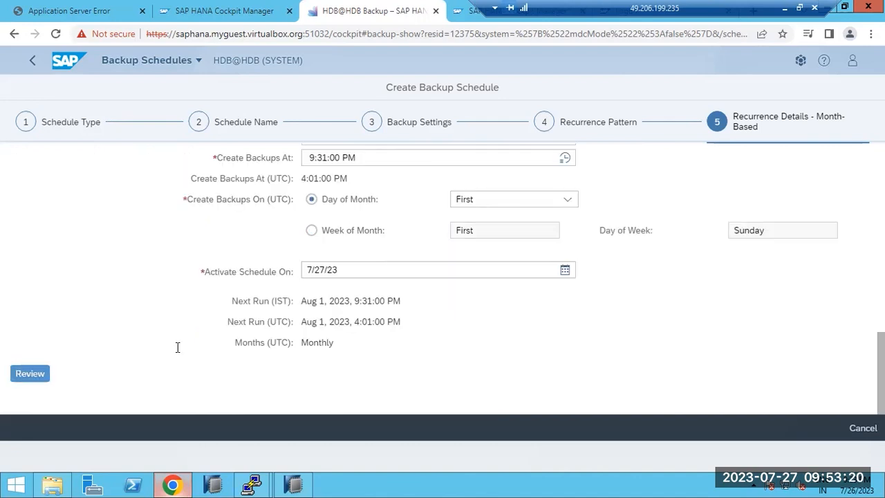
left_click(28, 373)
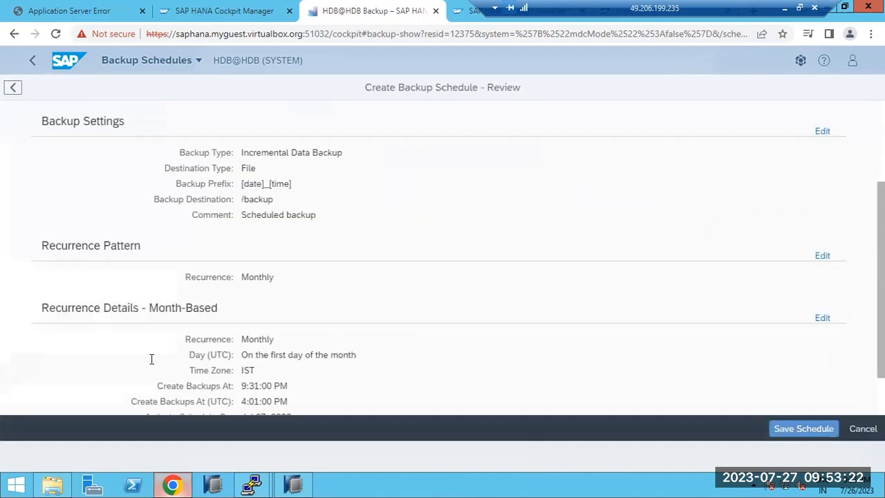
- Save the monthly INCR incremental schedule and go back to the HDB Database Overview
scroll(151, 359, "down", 1)
left_click(814, 433)
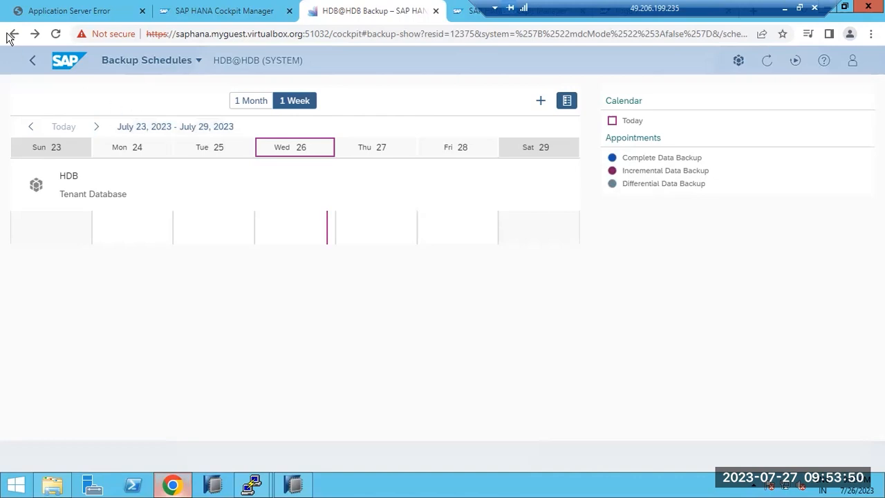
left_click(32, 61)
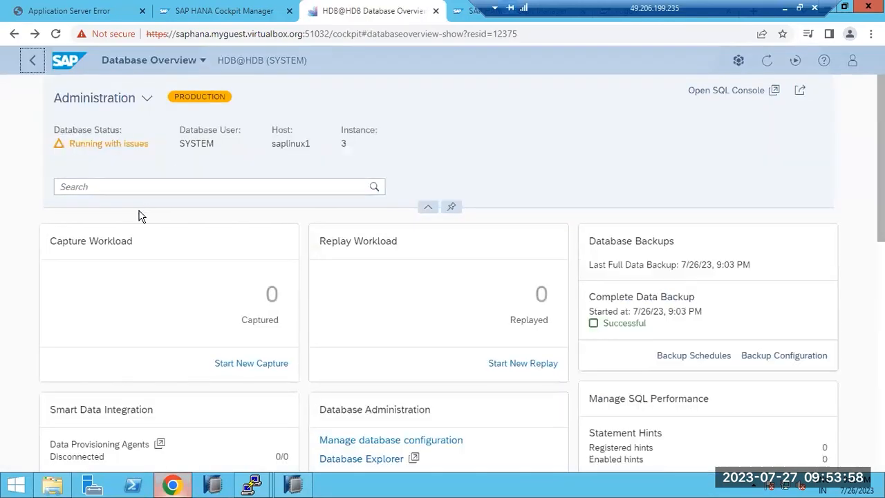
- Scroll through the HDB@HDB overview tiles and back up to check the backup status
scroll(291, 336, "down", 3)
scroll(291, 359, "down", 5)
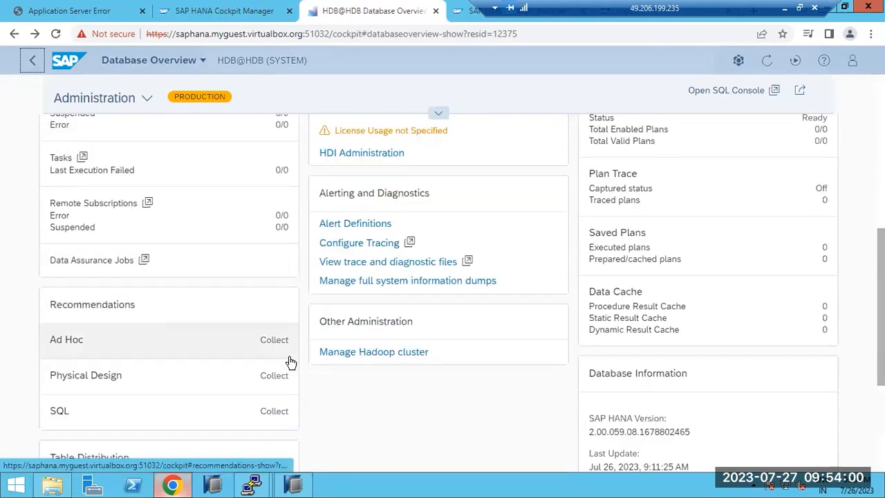
scroll(270, 373, "down", 1)
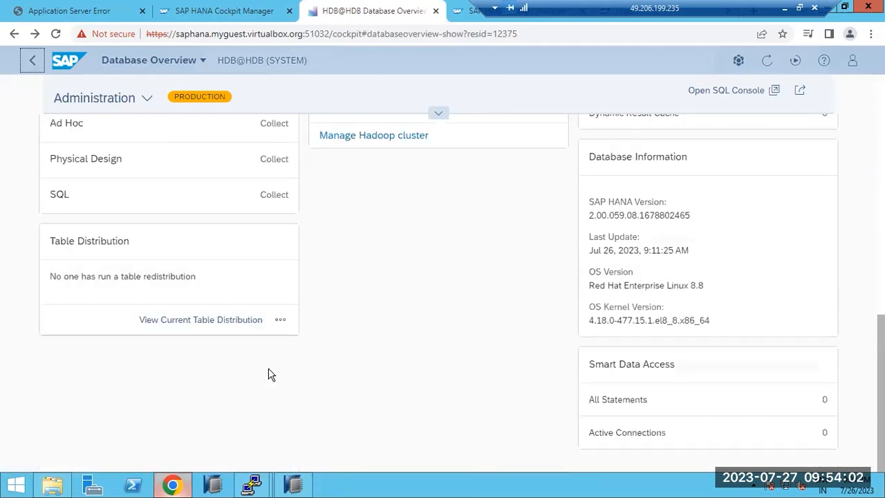
scroll(270, 373, "up", 7)
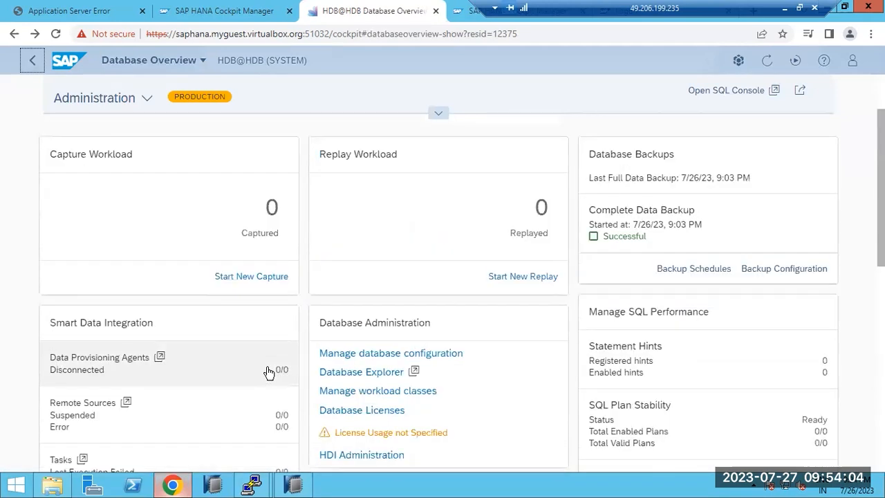
scroll(269, 373, "up", 2)
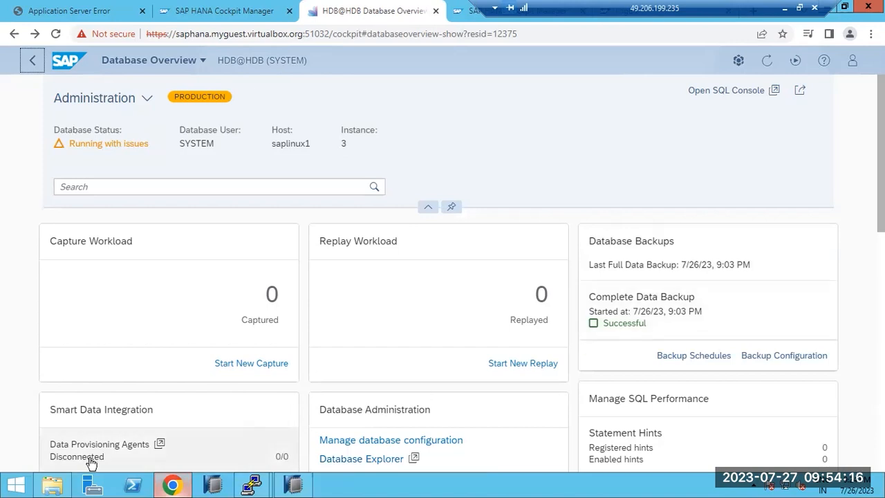
- In the root PuTTY session, try entering /backup and check the current directory with pwd
mouse_move(251, 486)
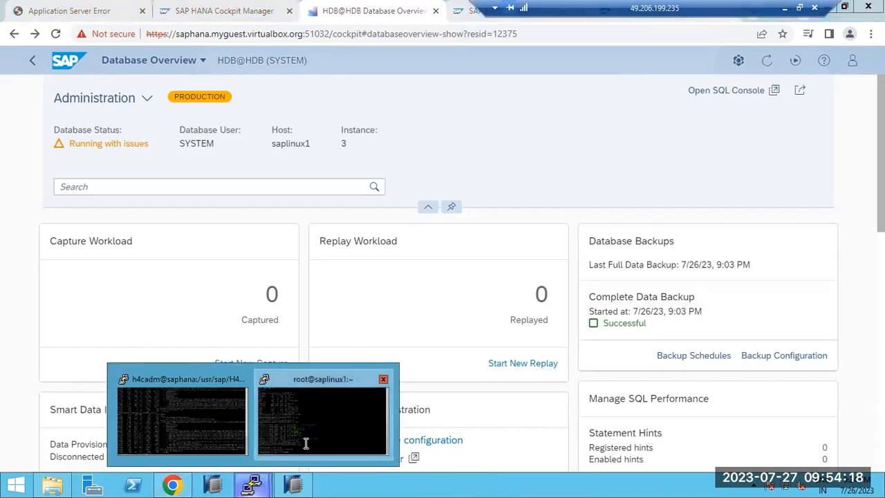
left_click(306, 443)
key("Up")
key("Up")
key("Return")
key("Up")
key("Up")
key("Up")
key("Up")
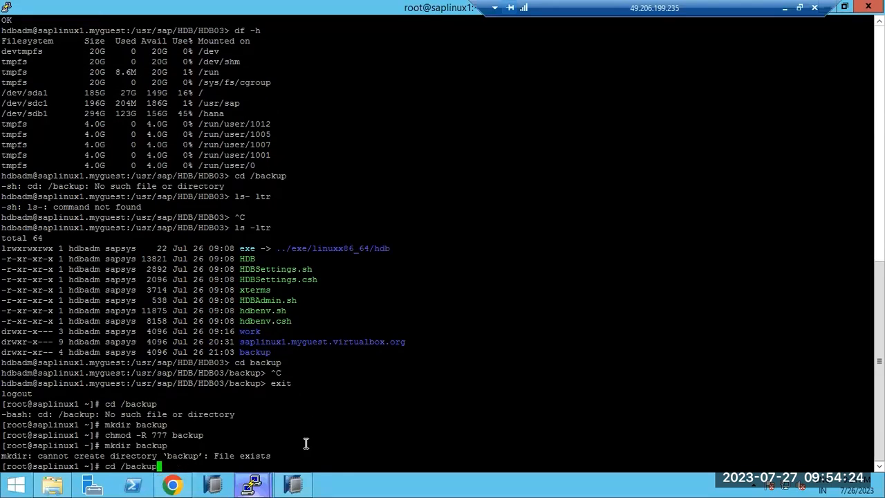
key("Return")
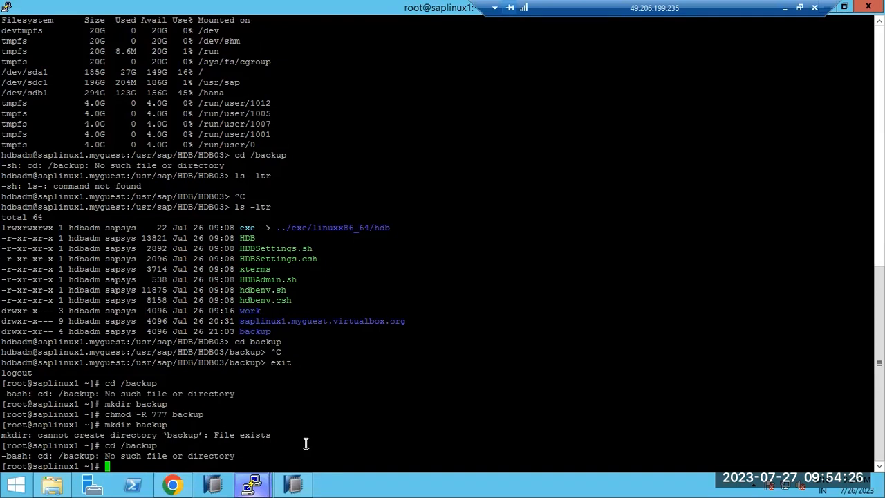
type("cd /backup")
key("Return")
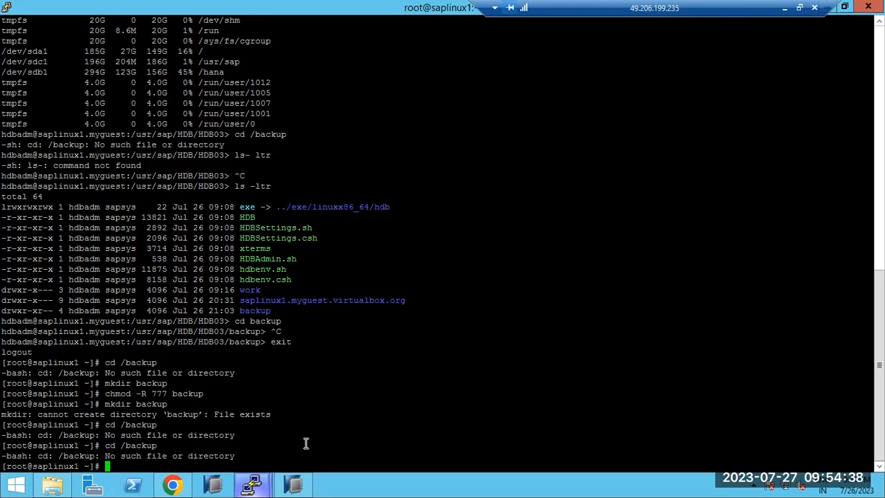
type("pwd")
key("Return")
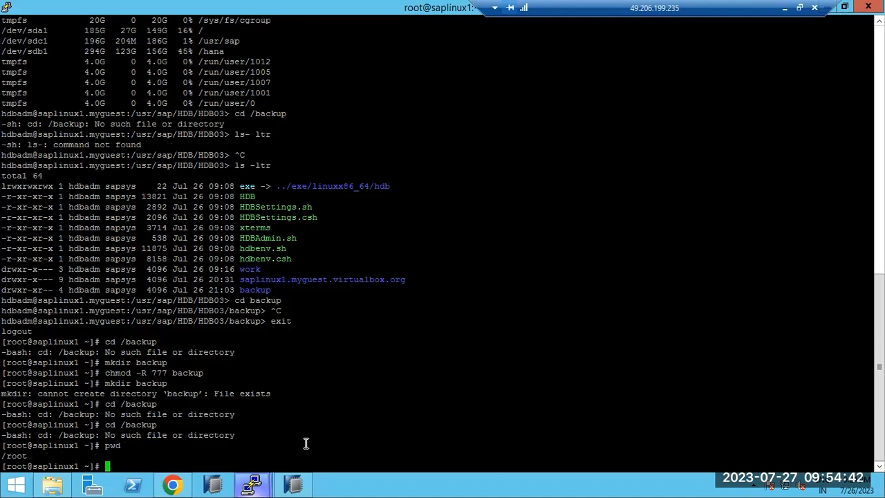
- Create a backup directory at the filesystem root and apply chmod -R 777 to it
type("cd /")
key("Return")
type("ls -ltr")
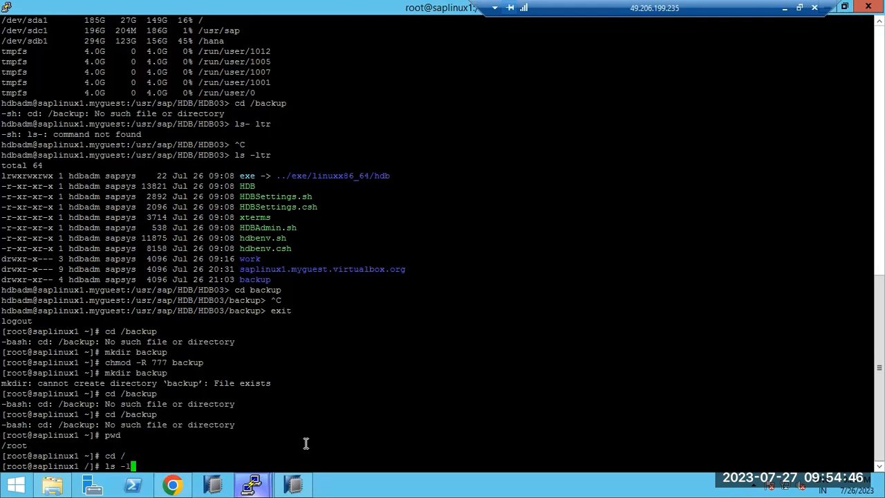
key("Return")
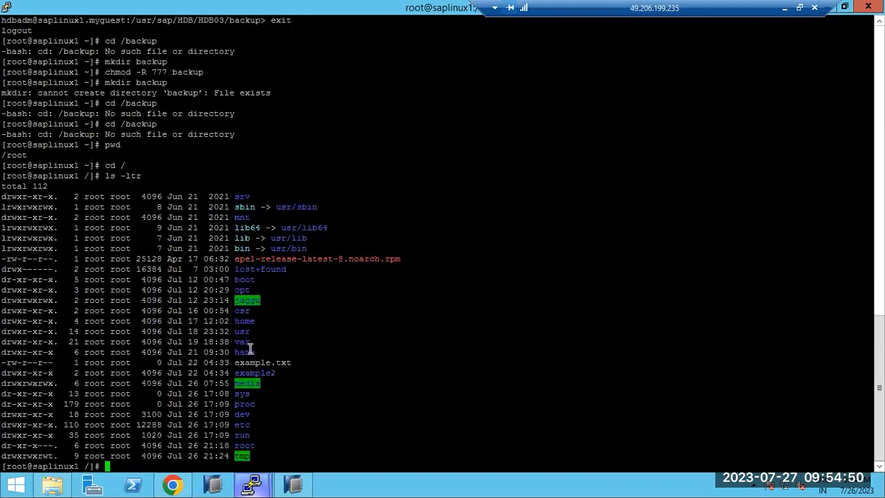
type("mkdir backup")
key("Return")
type("ls")
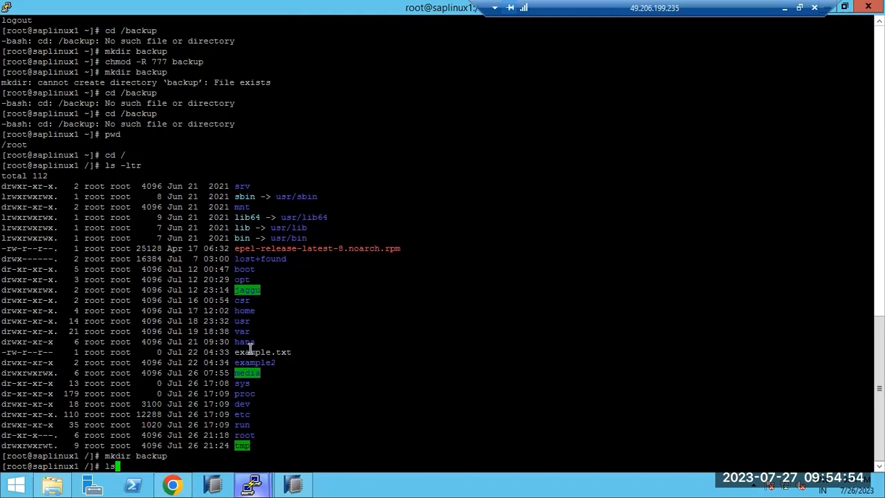
type(" -ltr")
key("Return")
type("chmod -R 777 ")
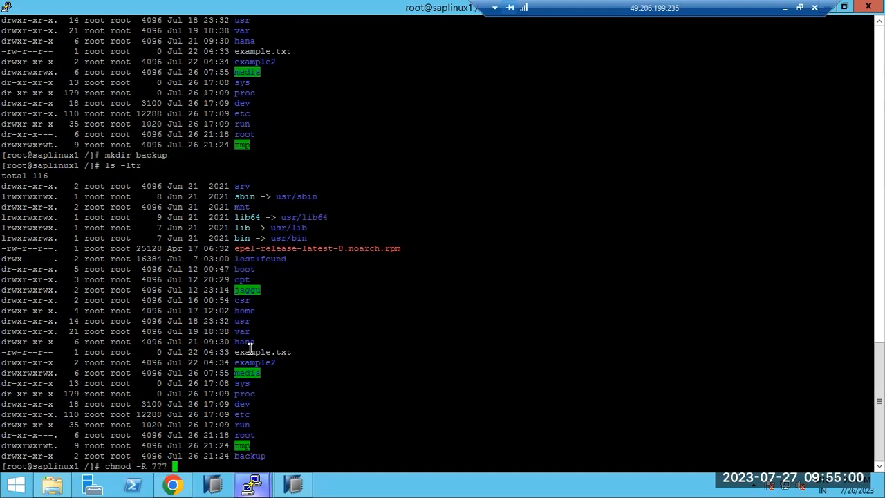
type("backup")
key("Return")
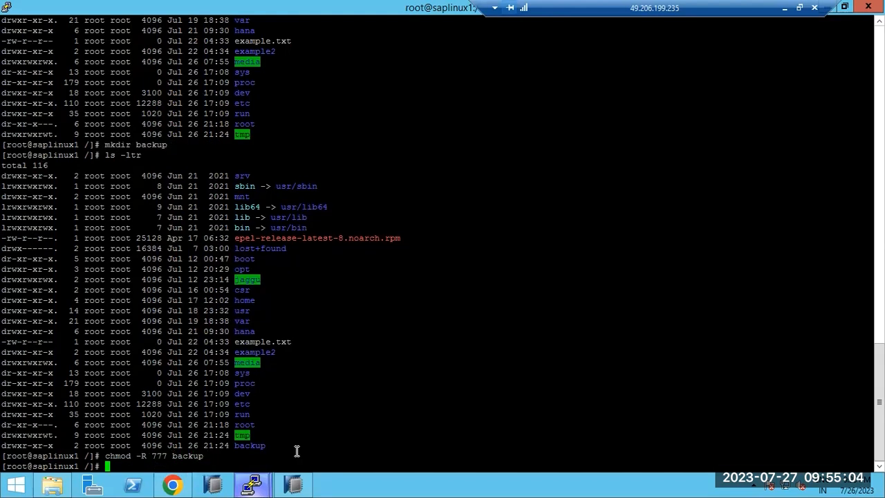
left_click(294, 488)
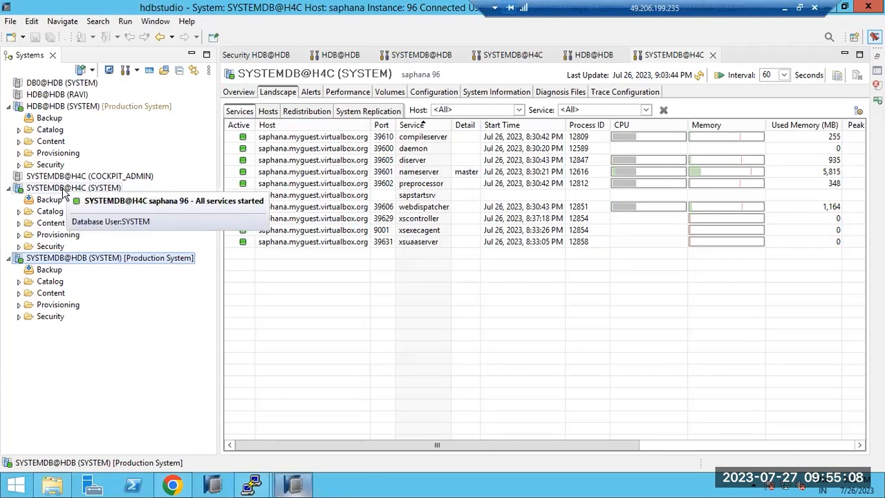
- Open the SYSTEMDB@HDB Backup editor and show the HDB tenant's backup catalog
double_click(48, 260)
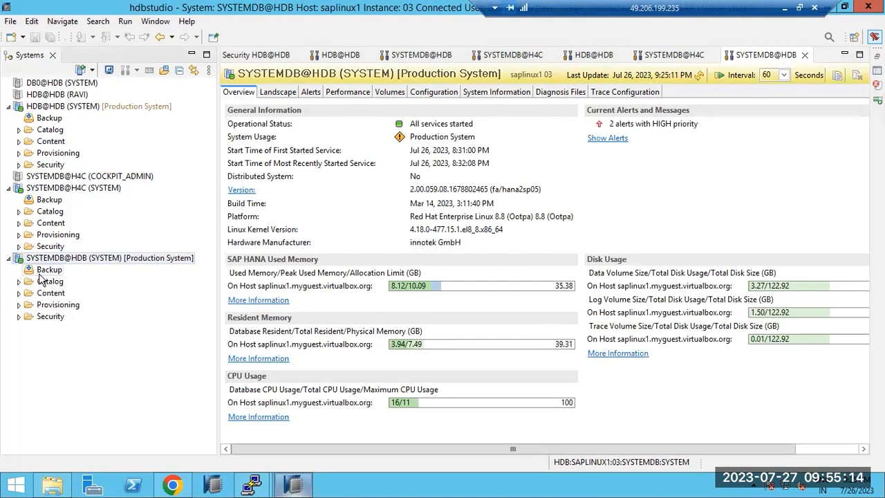
double_click(45, 270)
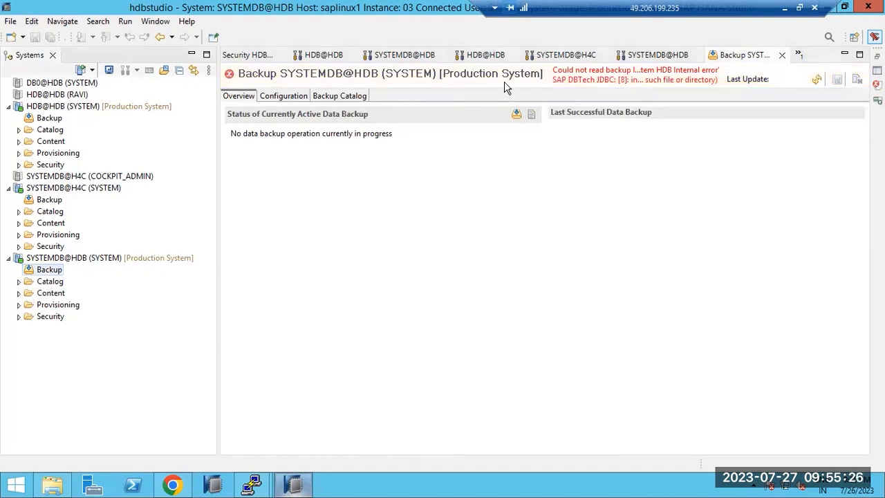
left_click(338, 97)
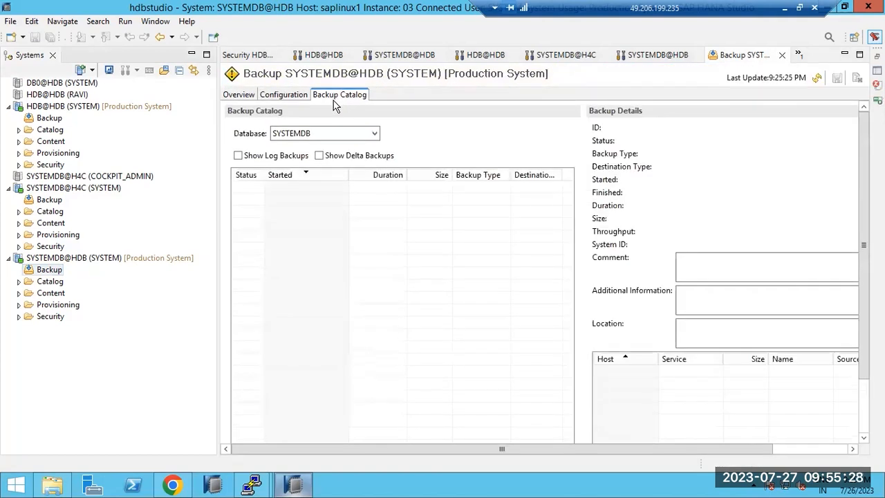
left_click(320, 135)
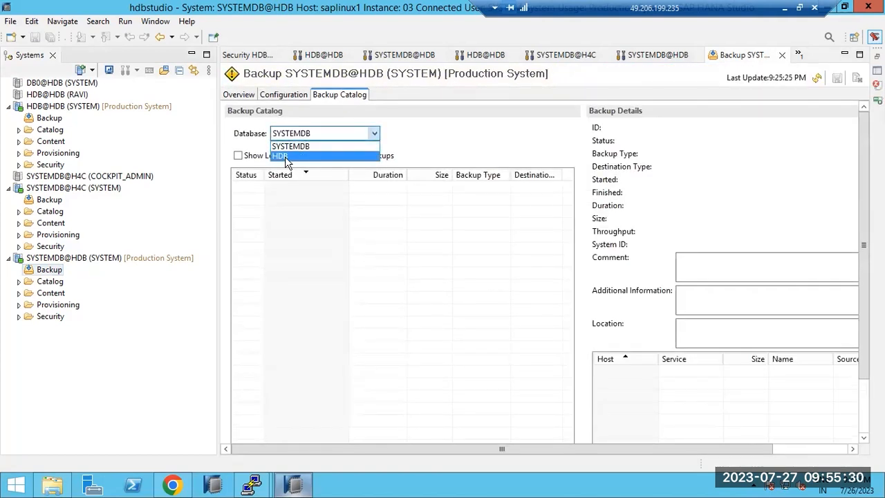
left_click(291, 155)
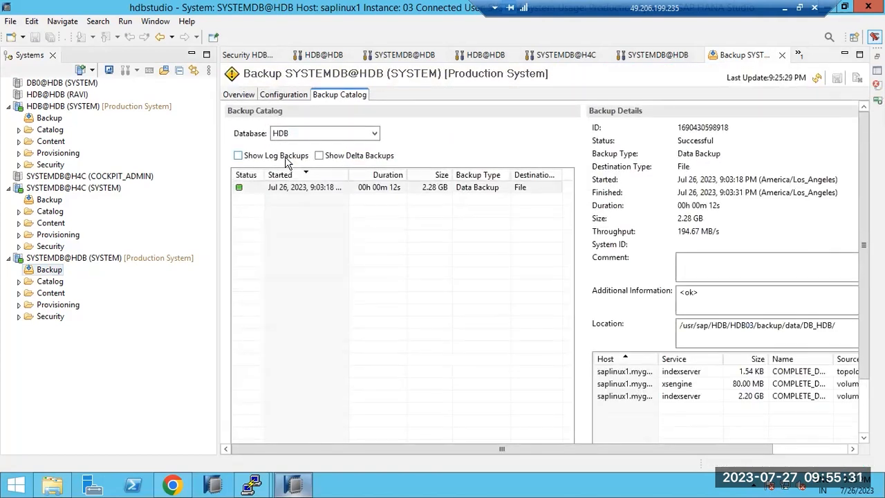
- Look over the Configuration and Overview tabs, then go back to the Backup Catalog
left_click(263, 97)
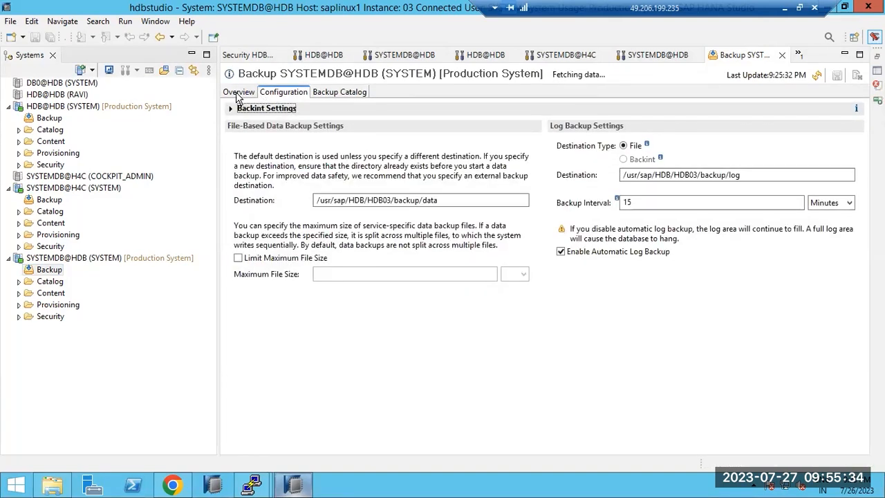
left_click(237, 94)
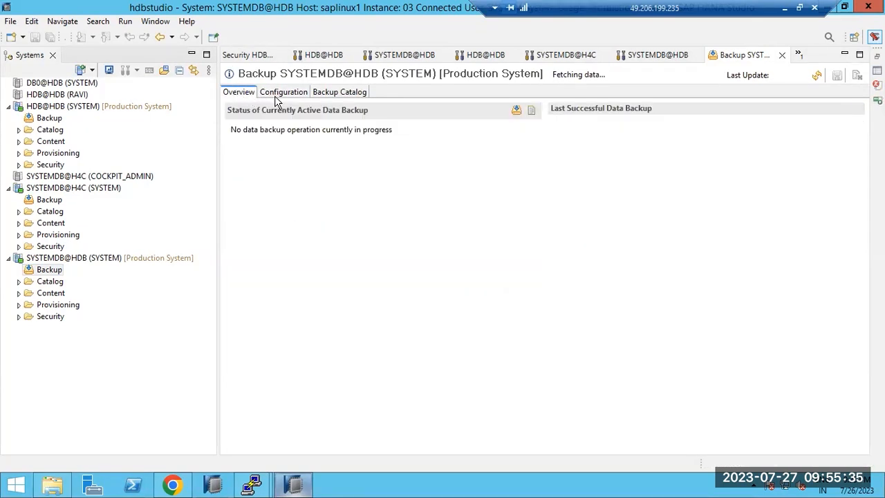
left_click(330, 94)
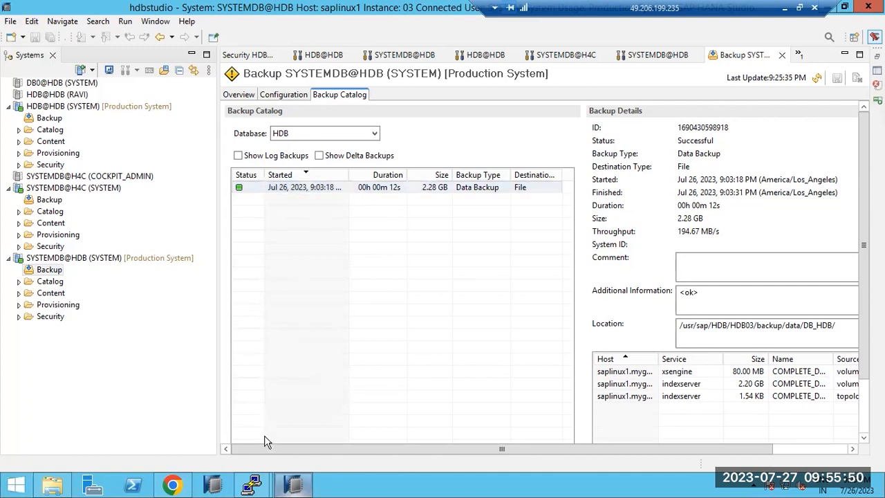
- Toggle log and delta backups in HDB's catalog list, then view the log backup configuration
left_click(284, 156)
left_click(318, 157)
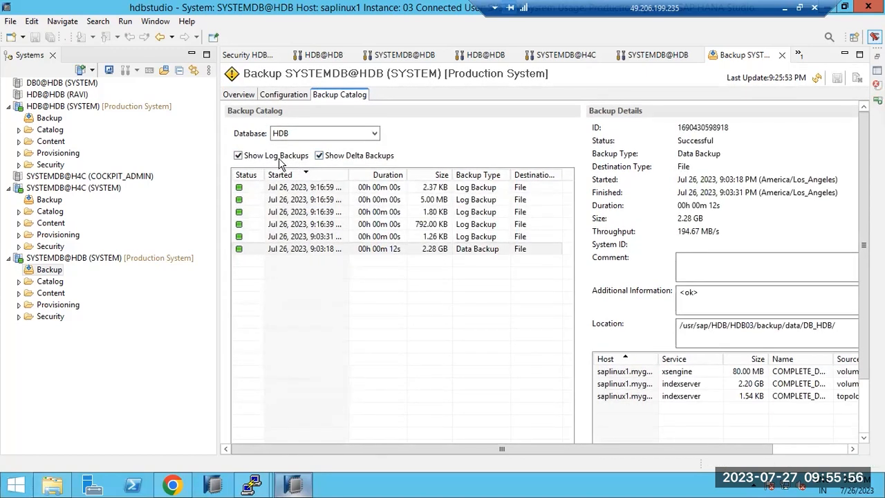
left_click(281, 156)
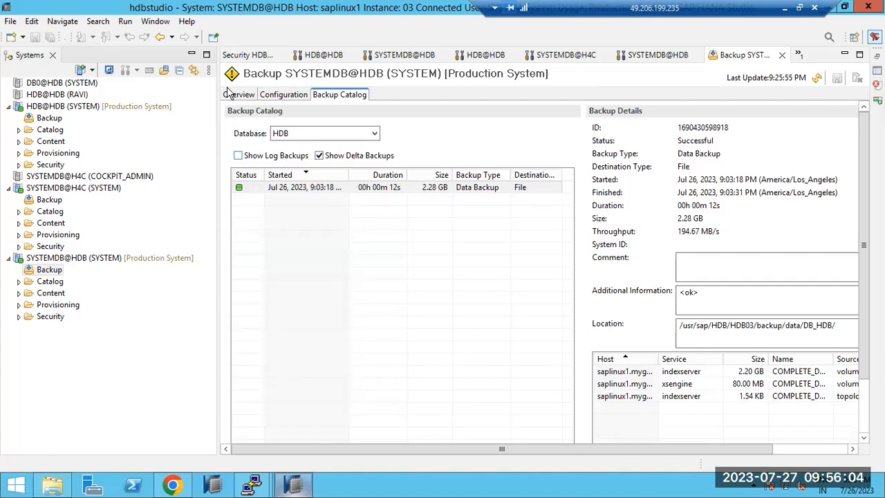
left_click(283, 96)
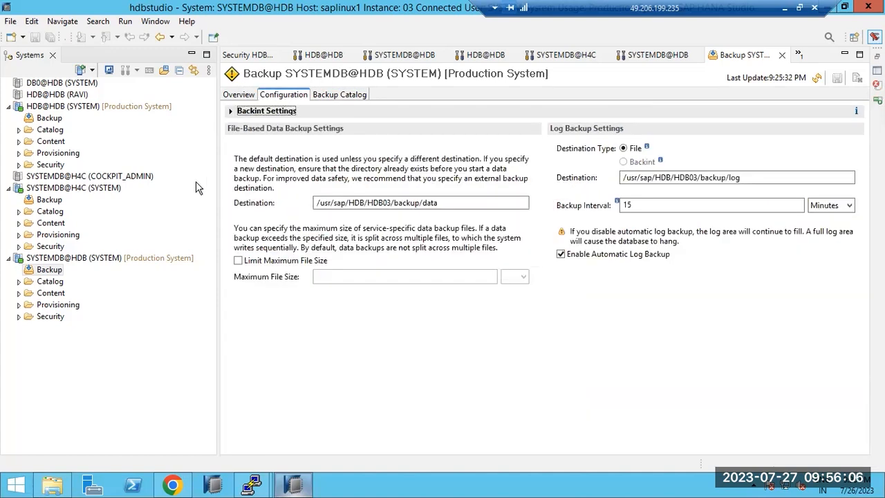
- Switch off automatic log backup and set the log backup interval to 5 Hours
left_click(560, 255)
left_click(528, 251)
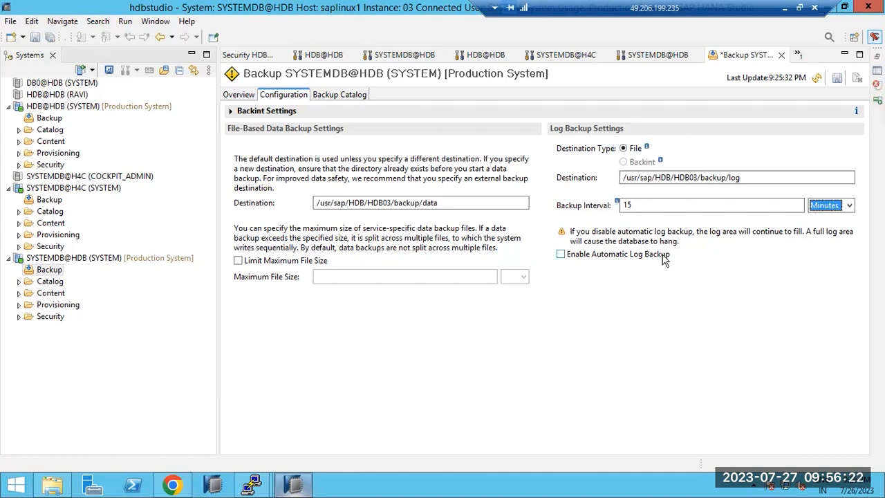
left_click(850, 205)
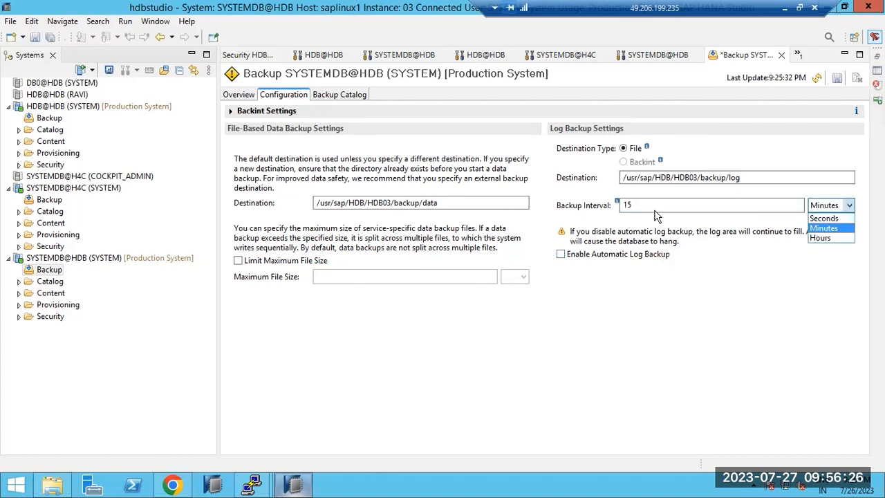
left_click(823, 236)
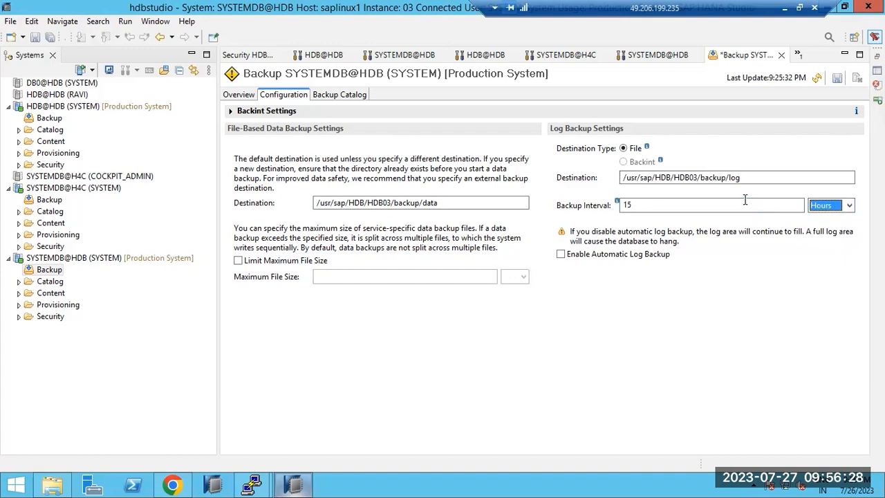
left_click(704, 210)
type("5")
- Set the log backup destination to /backup and save the configuration
double_click(773, 174)
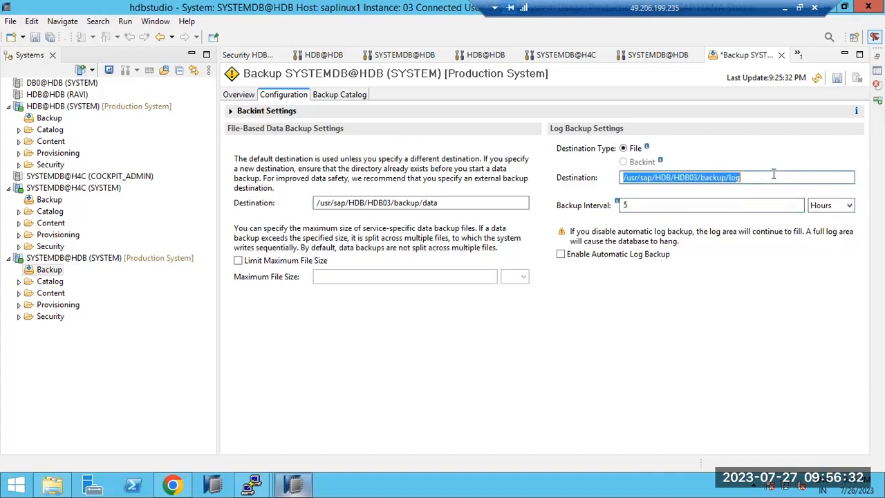
type("/backup")
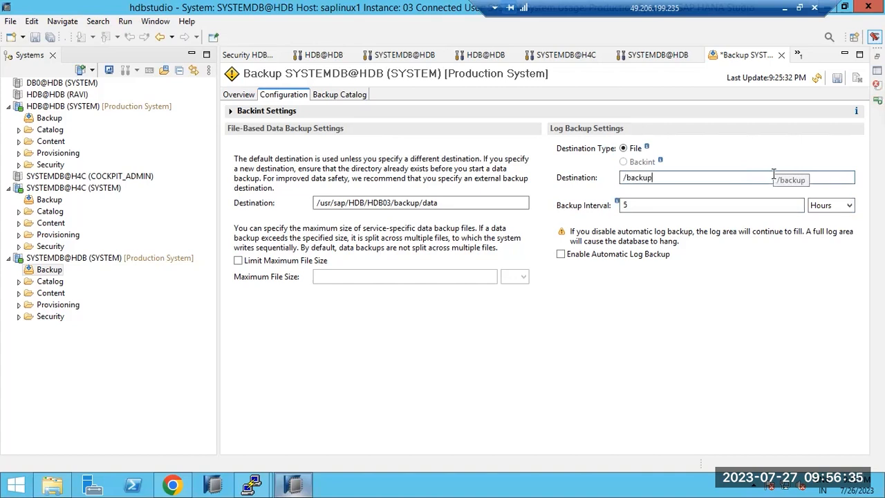
left_click(837, 78)
left_click(522, 261)
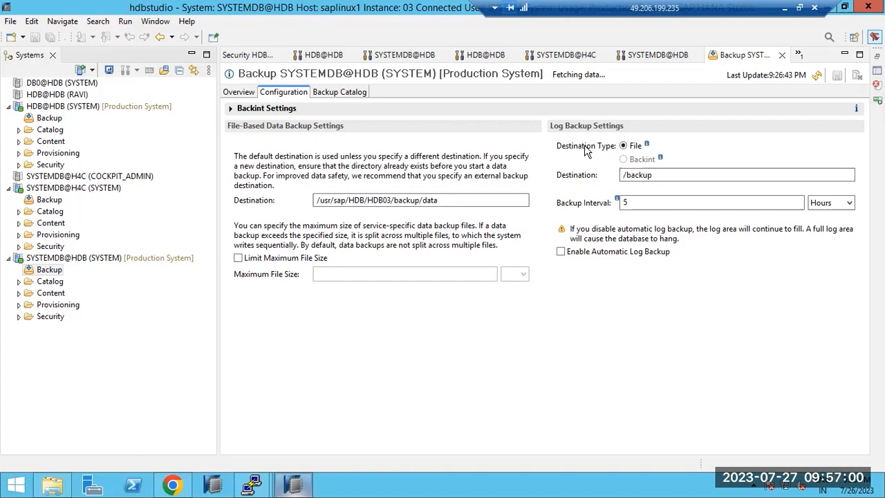
left_click(631, 201)
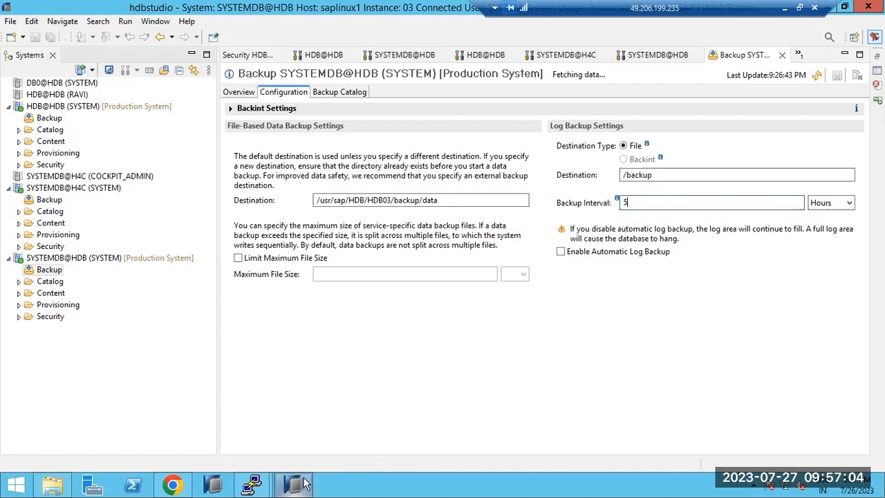
left_click(251, 484)
- List the root, enter /backup, and confirm it is empty with drwxrwxrwx permissions
left_click(341, 417)
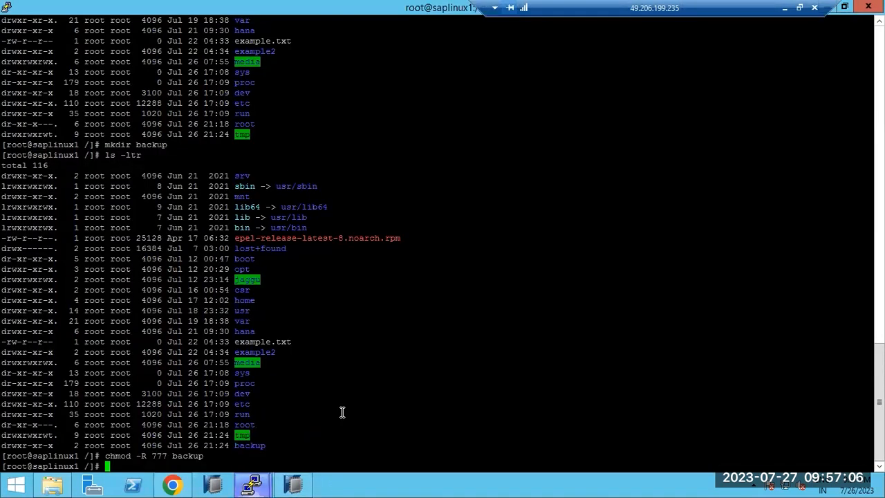
type("ls -ltr")
key("Return")
type("cd ")
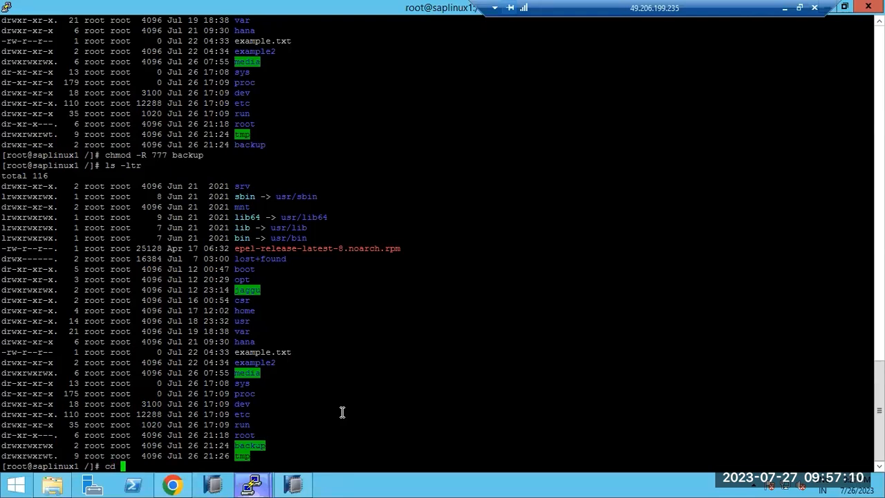
type("backup")
key("Return")
type("ls -ltr")
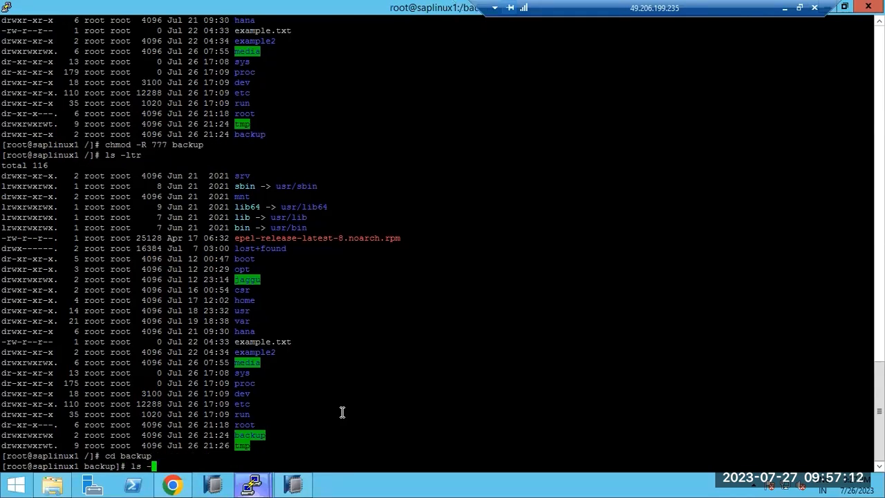
key("Return")
type("pwd")
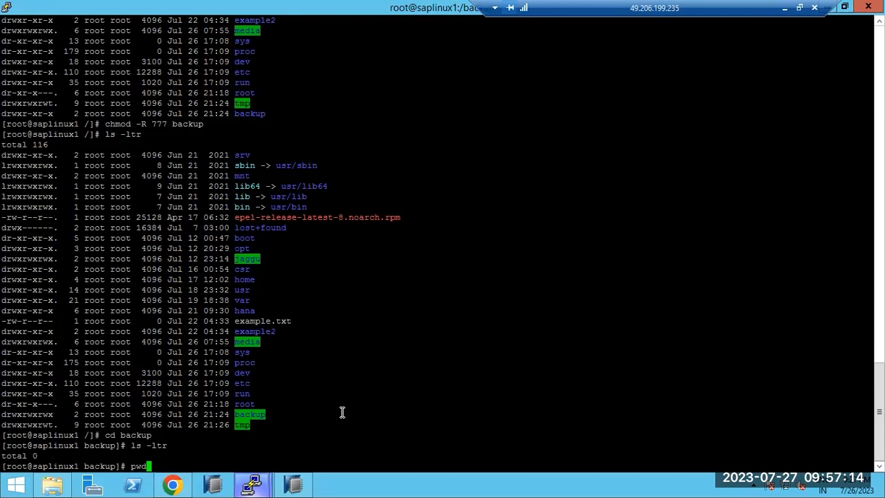
key("Return")
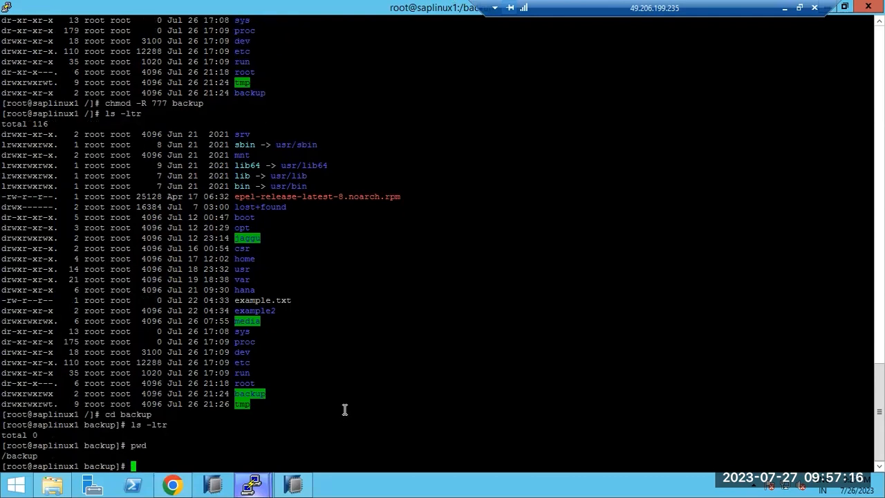
- Check the data backup destination's backup folder in HANA Studio, then switch to the Cockpit in Chrome
left_click(293, 484)
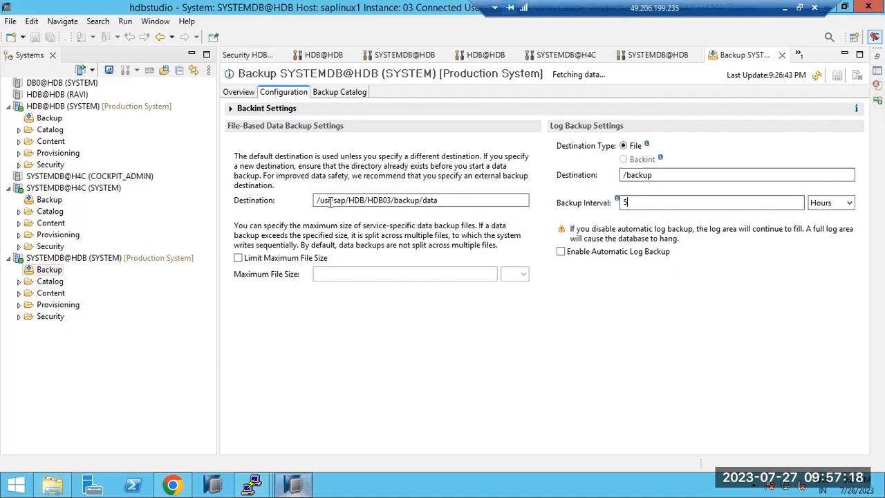
left_click_drag(394, 201, 423, 200)
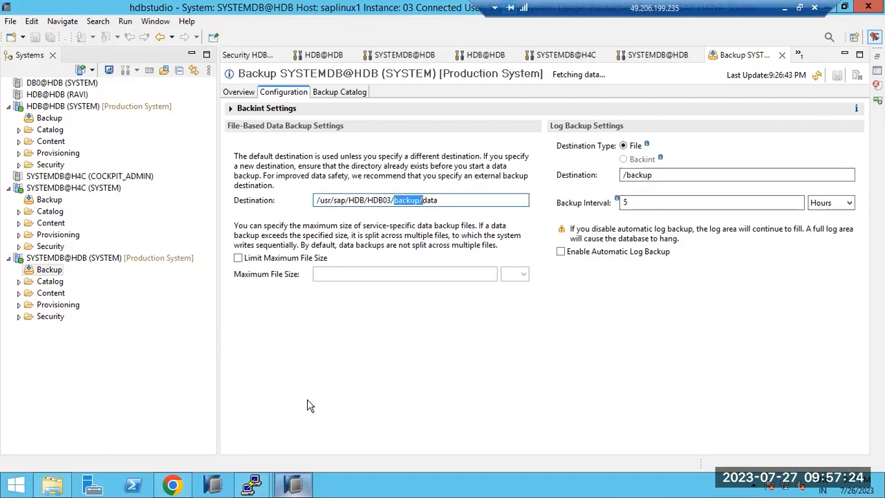
left_click(172, 485)
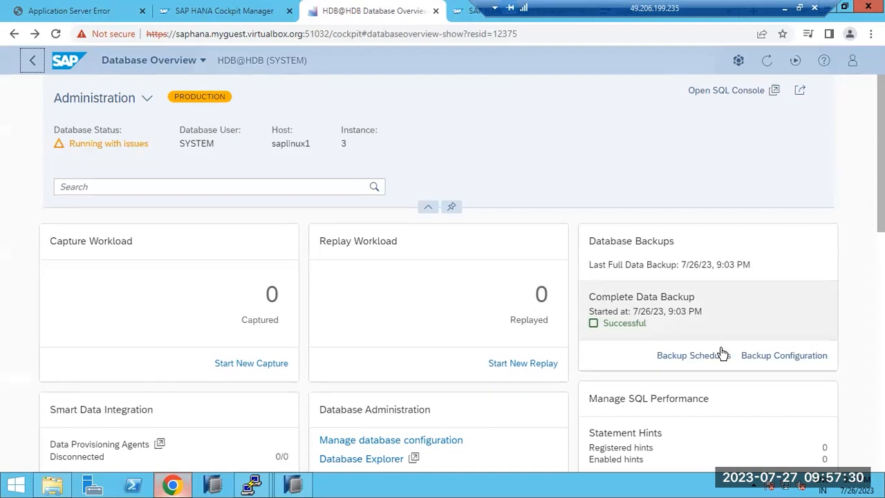
- Open HDB@HDB's Backup Configuration and inspect the retention policy keeping backups younger than 2 days
left_click(770, 360)
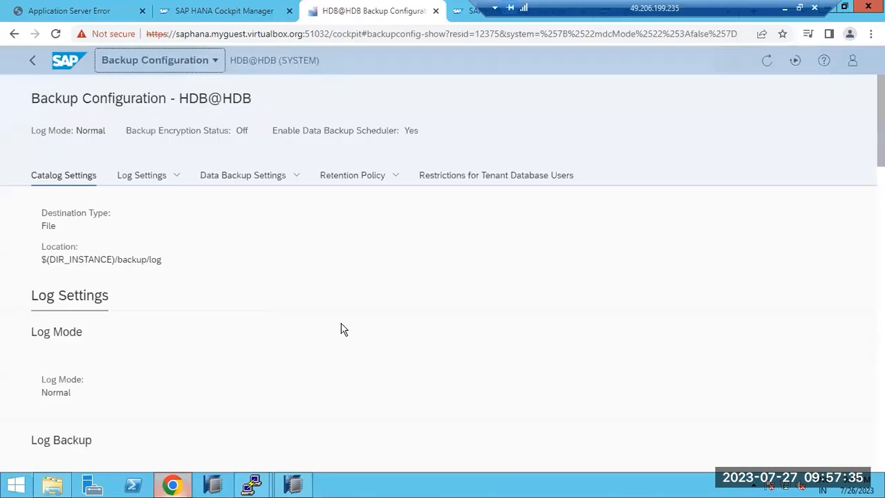
left_click(337, 174)
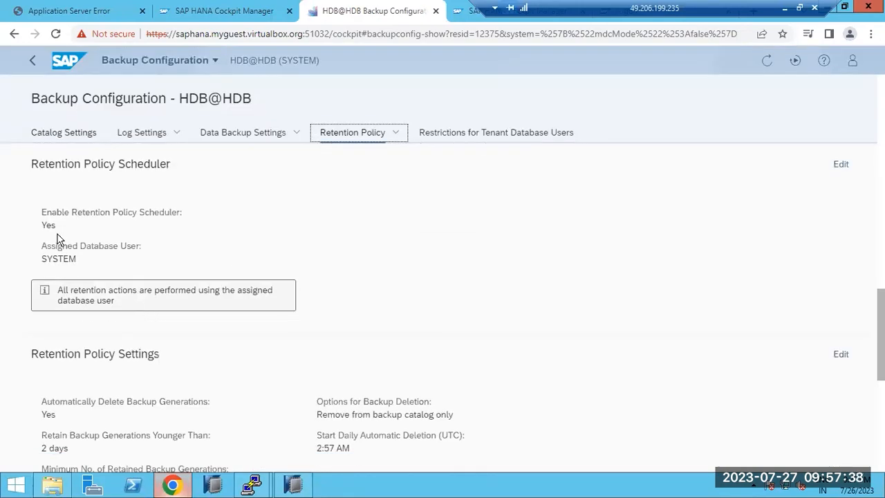
scroll(171, 369, "down", 1)
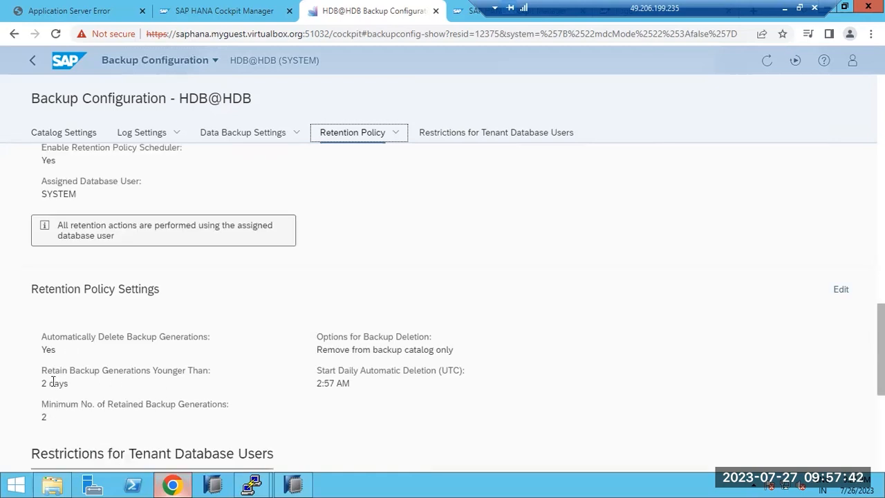
left_click_drag(52, 370, 85, 386)
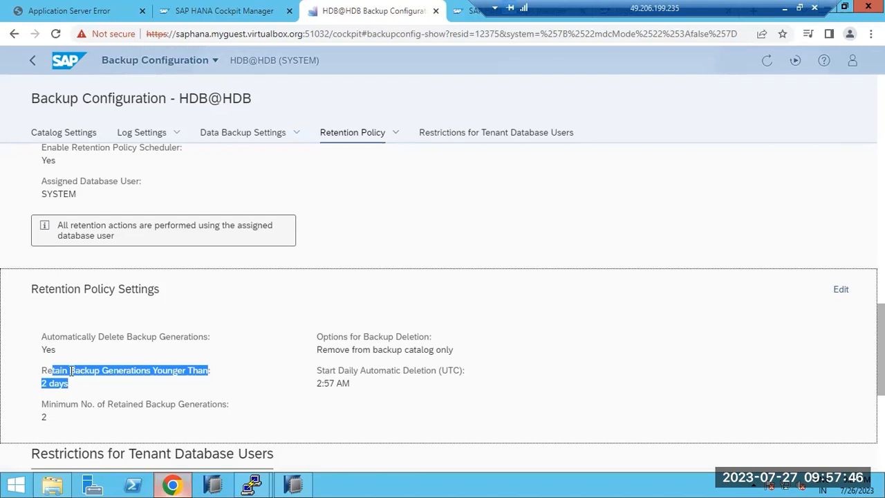
left_click(71, 371)
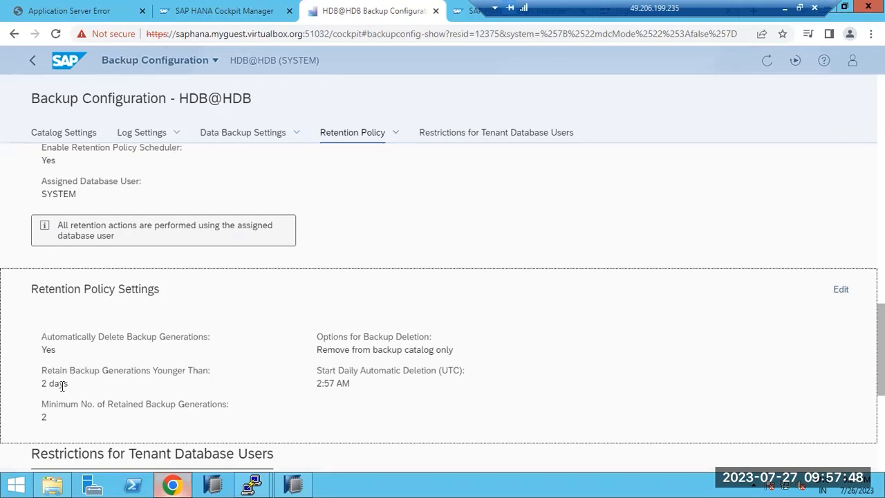
left_click_drag(68, 384, 40, 373)
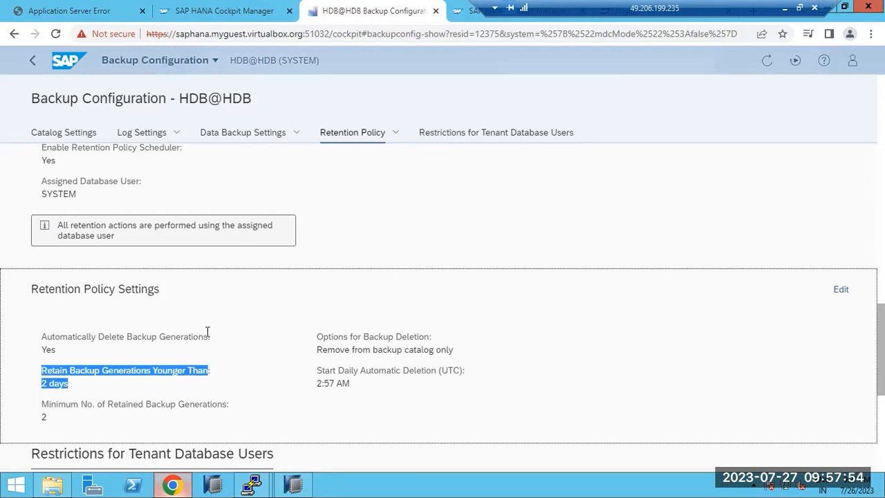
scroll(212, 337, "up", 10)
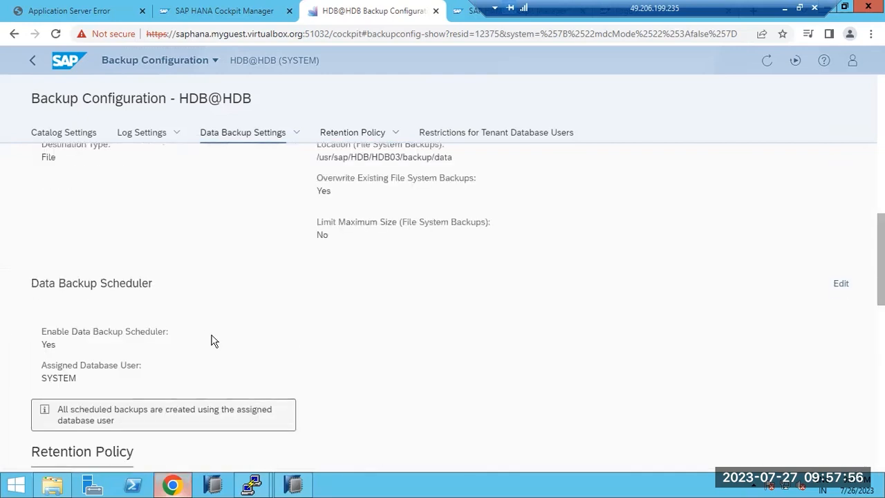
- Confirm Log Settings show location /backup and a 5 hours time limit
left_click(138, 143)
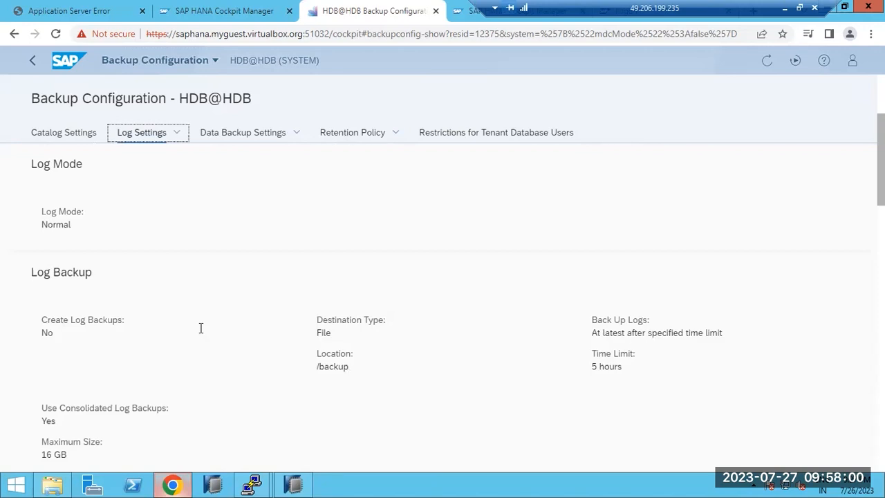
scroll(222, 355, "down", 2)
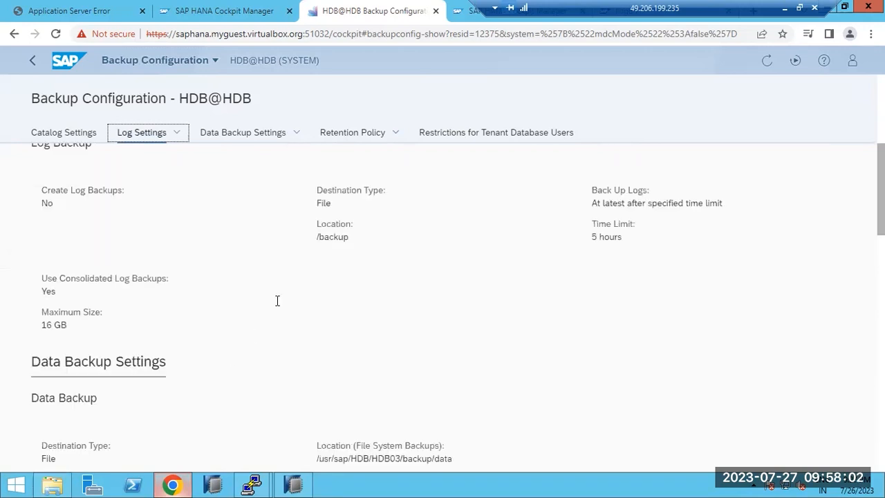
left_click_drag(316, 239, 352, 235)
left_click_drag(596, 237, 613, 237)
left_click_drag(68, 325, 40, 308)
scroll(103, 262, "up", 1)
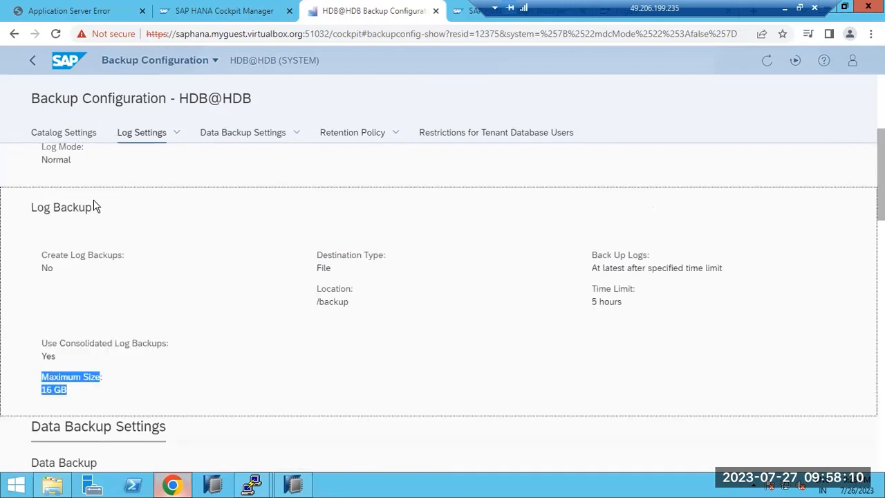
- Glance at Catalog Settings and return to the HDB@HDB Database Overview
left_click(63, 132)
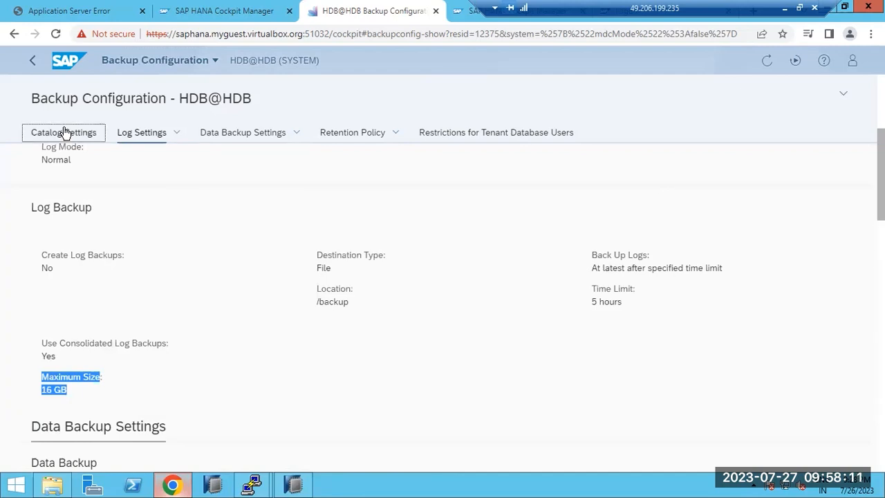
left_click(39, 62)
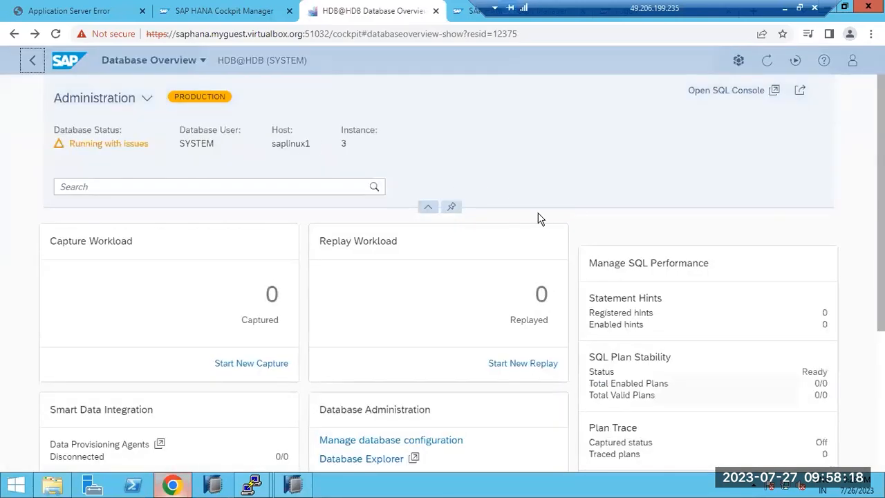
scroll(535, 394, "down", 1)
scroll(536, 394, "down", 2)
scroll(534, 391, "up", 3)
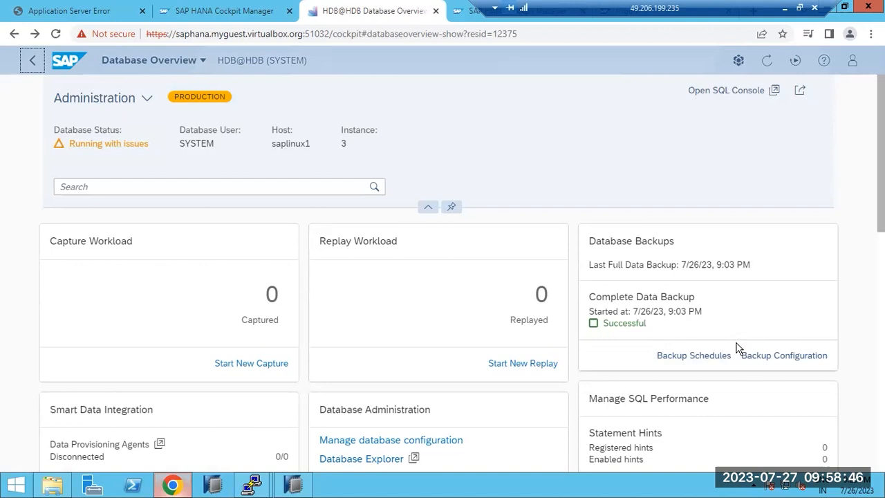
- From the Backup Schedules calendar, start a new single-backup schedule for HDB
left_click(693, 356)
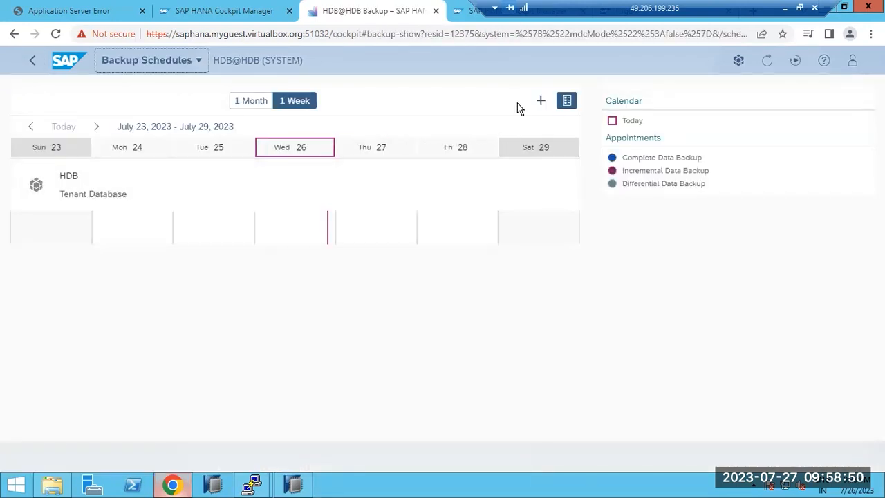
left_click(544, 101)
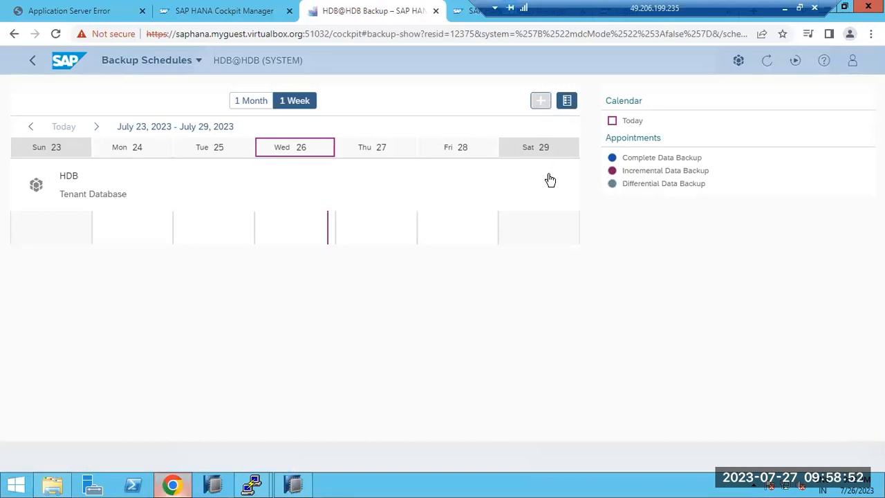
left_click(53, 210)
left_click(34, 232)
- Set the schedule's time zone to IST
left_click(525, 199)
type("IS")
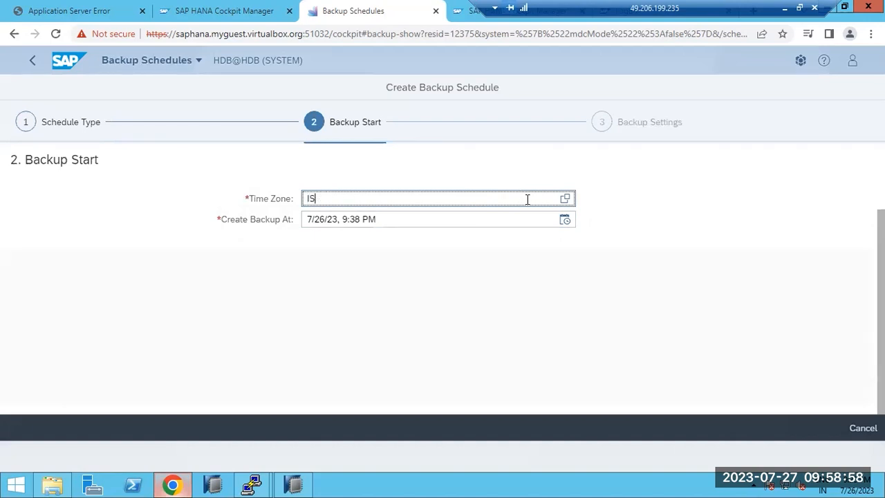
type("T")
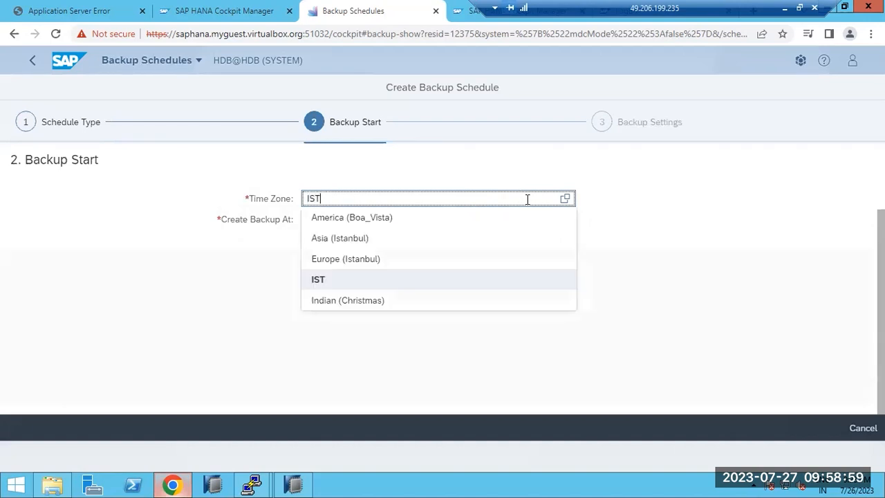
left_click(322, 279)
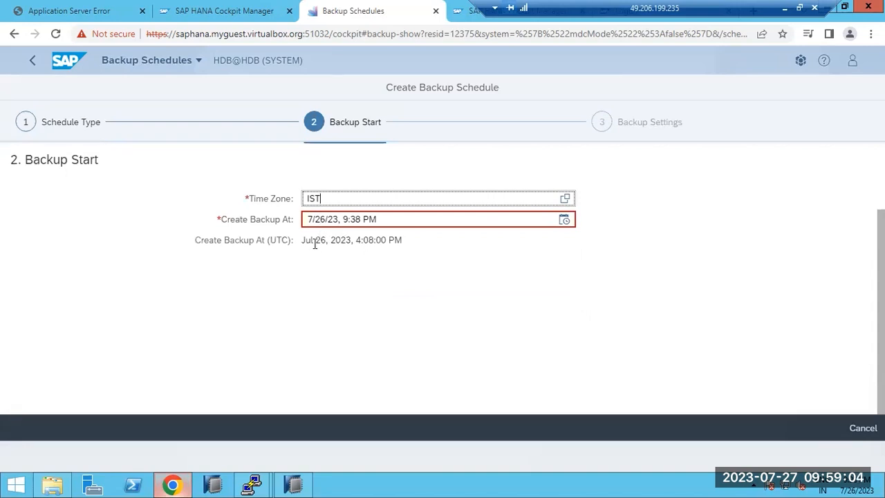
- Set the backup start date to 7/27/23, with an initial start time of 9:40 PM
left_click(364, 219)
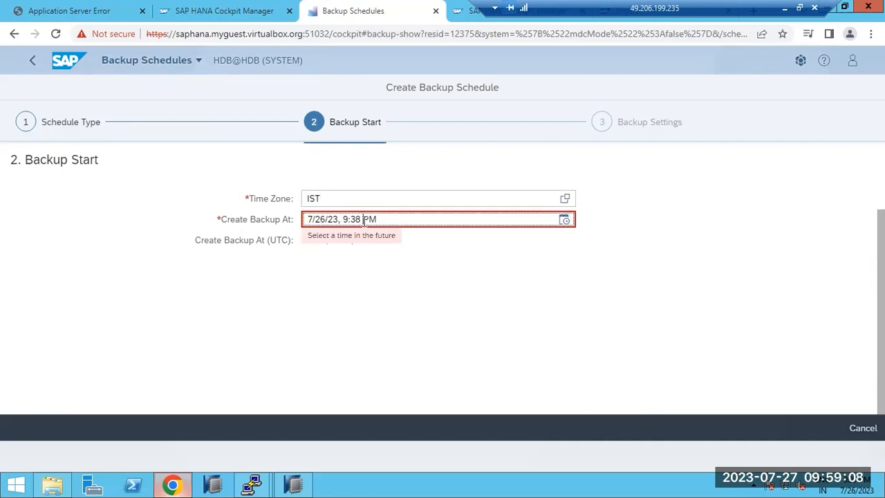
left_click(566, 228)
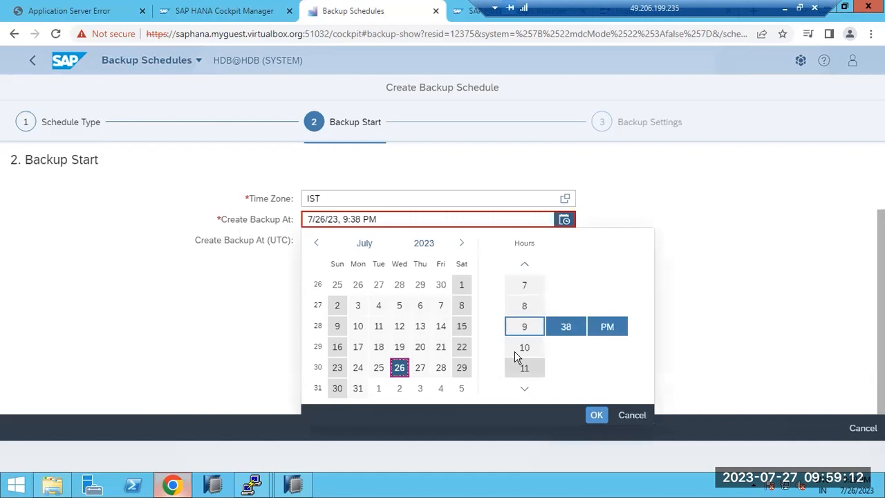
left_click(568, 329)
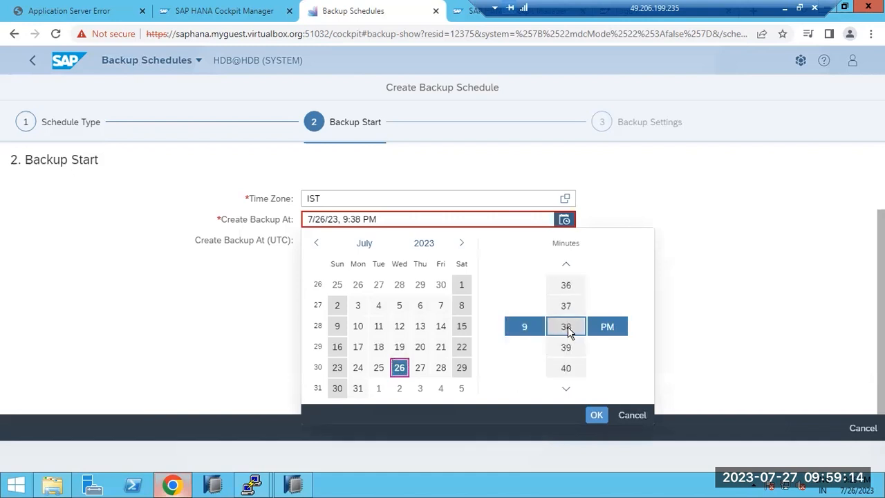
left_click(569, 367)
left_click(596, 414)
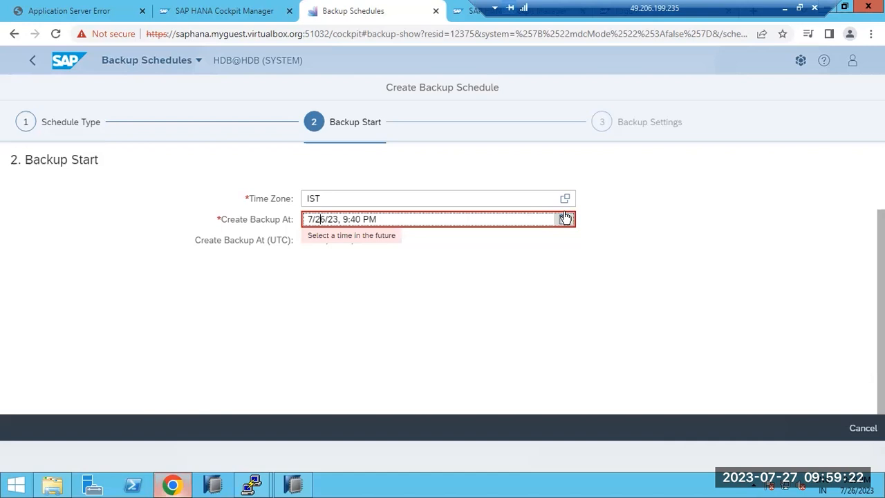
key("Delete")
type("7")
left_click(410, 323)
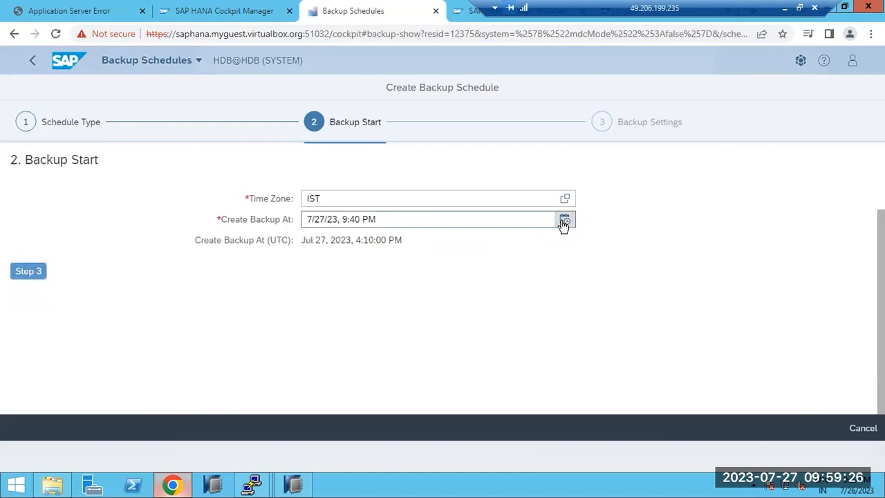
- Correct the start time to 9:31 PM IST and move on to Backup Settings
mouse_move(883, 495)
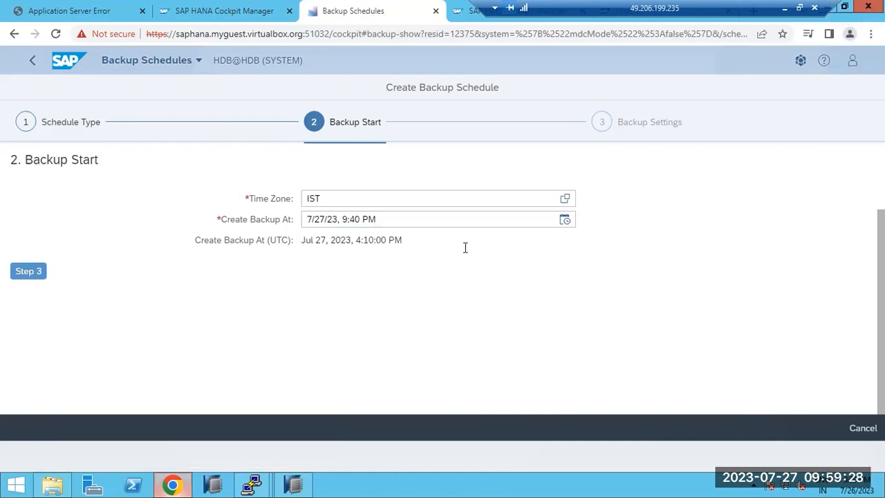
left_click(565, 221)
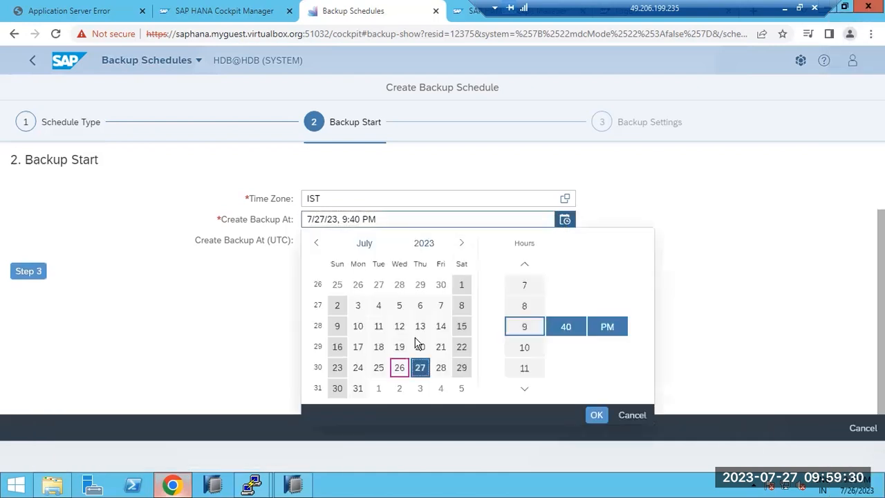
left_click(570, 326)
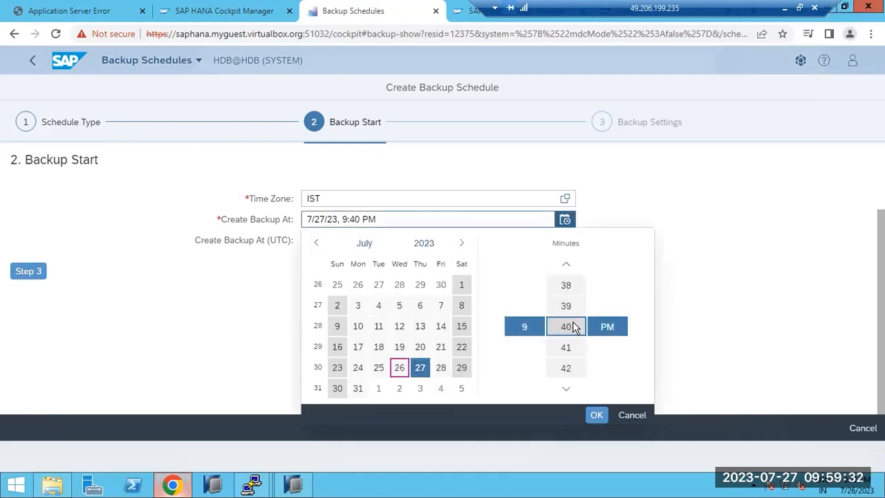
scroll(571, 315, "up", 1)
left_click_drag(572, 286, 576, 385)
left_click_drag(566, 300, 566, 335)
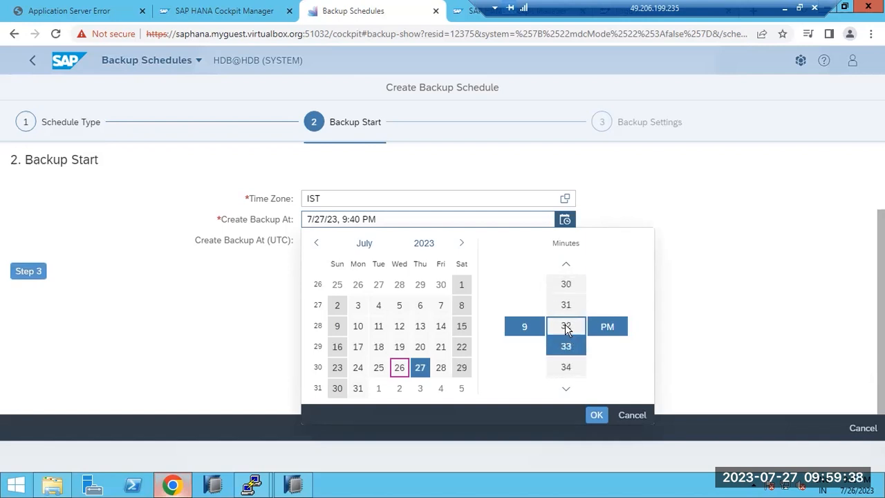
left_click(564, 310)
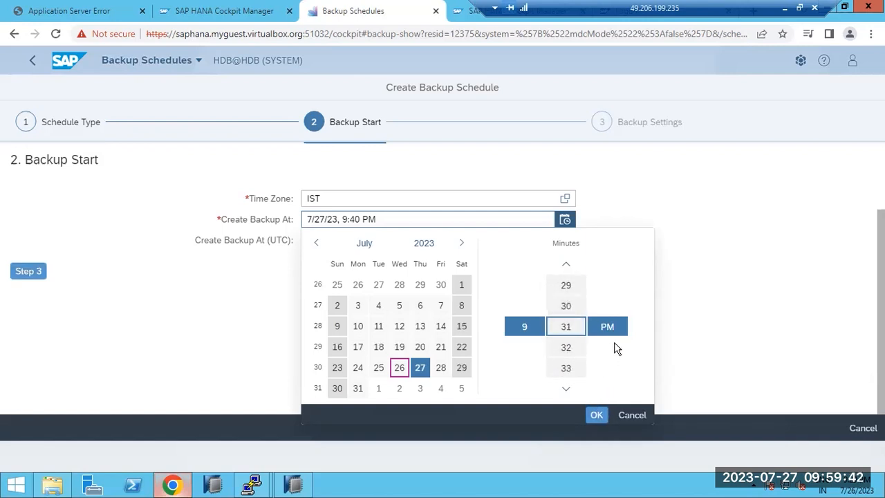
left_click(598, 416)
left_click(33, 273)
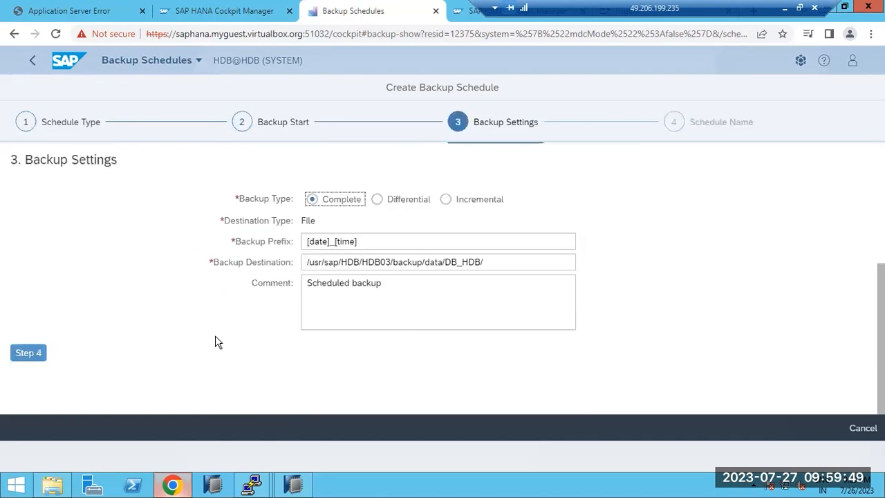
- Change the backup destination to /backup, review the schedule and save it
left_click(38, 354)
left_click(497, 262)
key("ctrl+a")
key("BackSpace")
type("/backup")
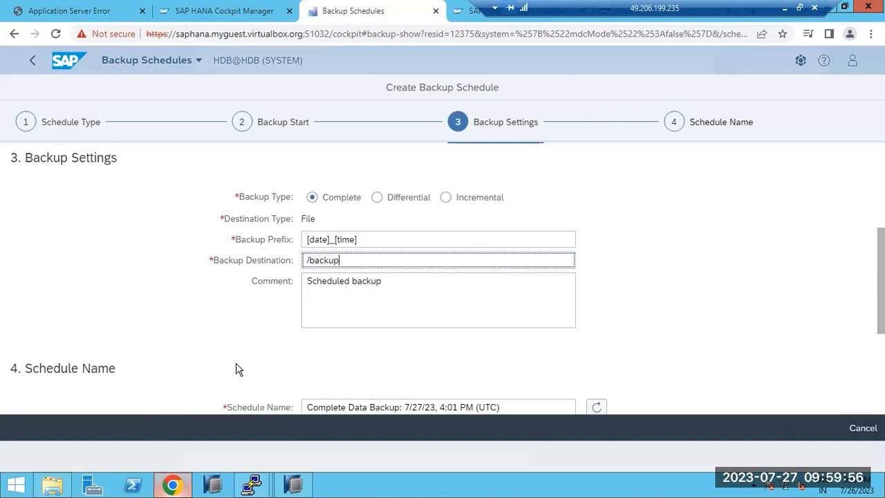
scroll(235, 367, "down", 3)
left_click(30, 231)
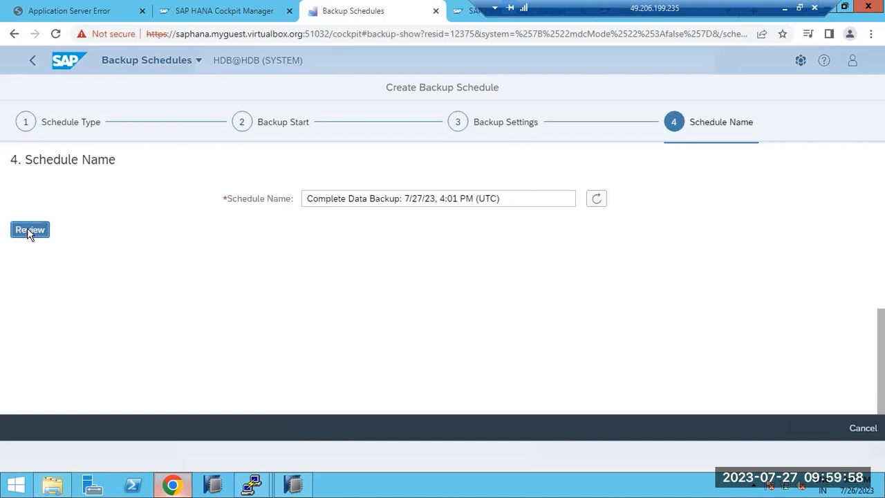
left_click(812, 437)
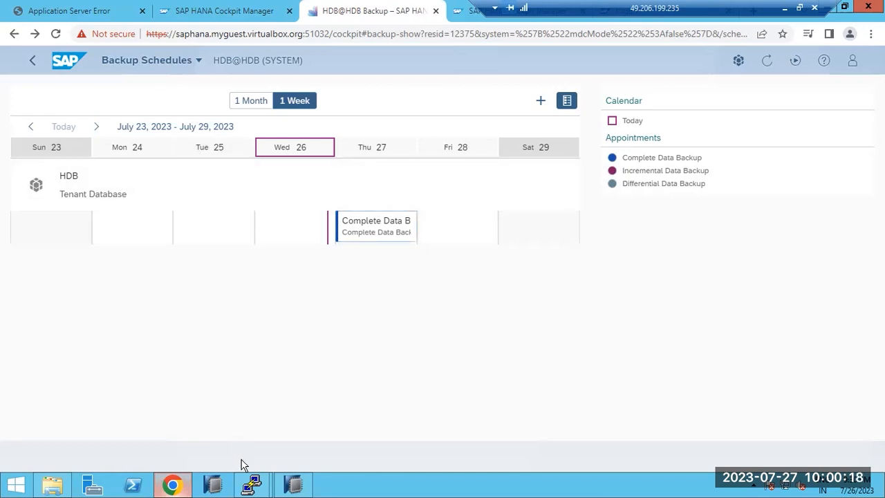
- In SAP HANA Studio, refresh and check the SYSTEMDB backup overview and completed-backups list
left_click(292, 485)
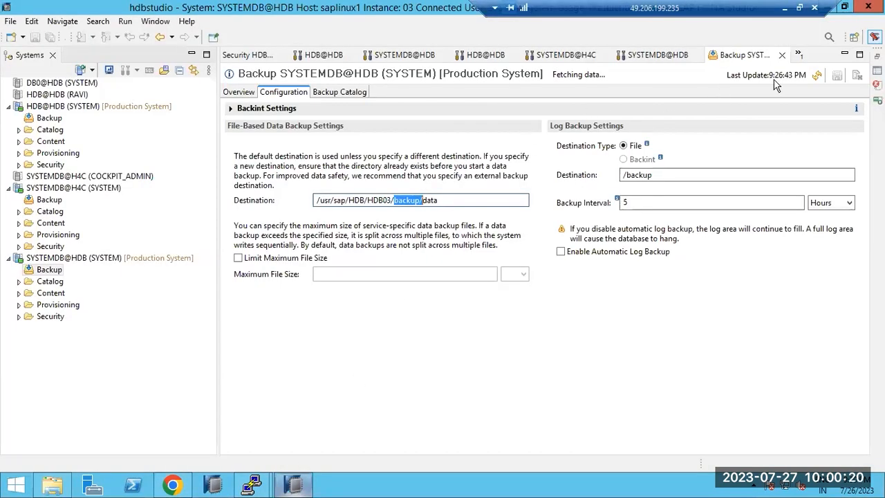
left_click(816, 74)
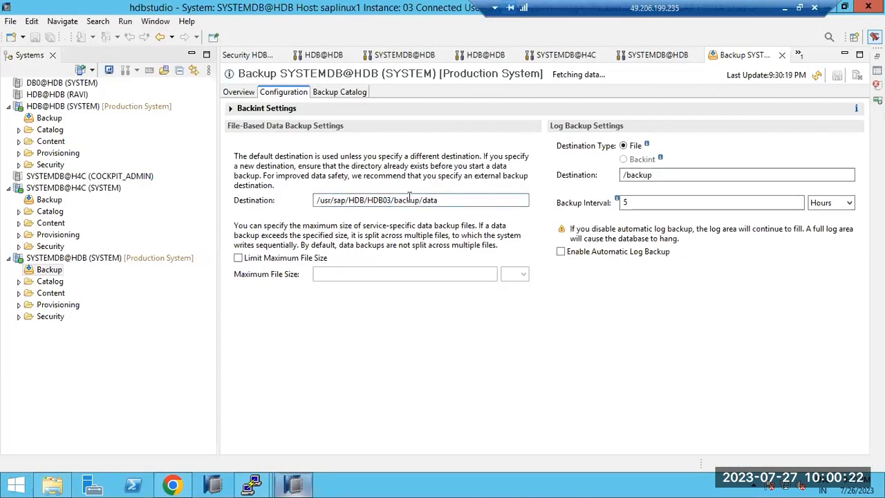
left_click(241, 94)
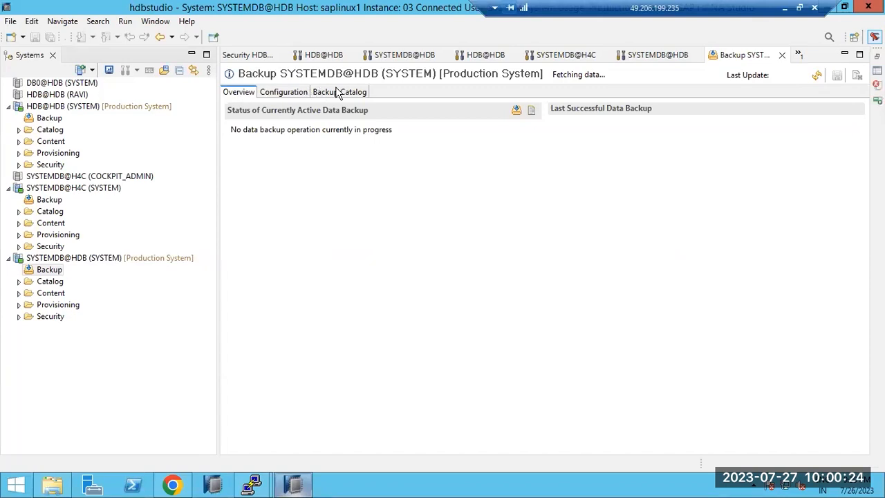
left_click(339, 92)
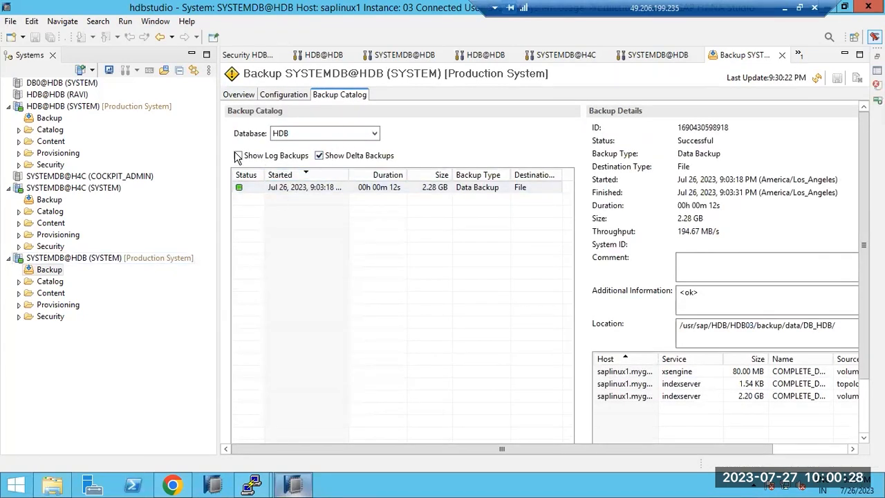
left_click(240, 94)
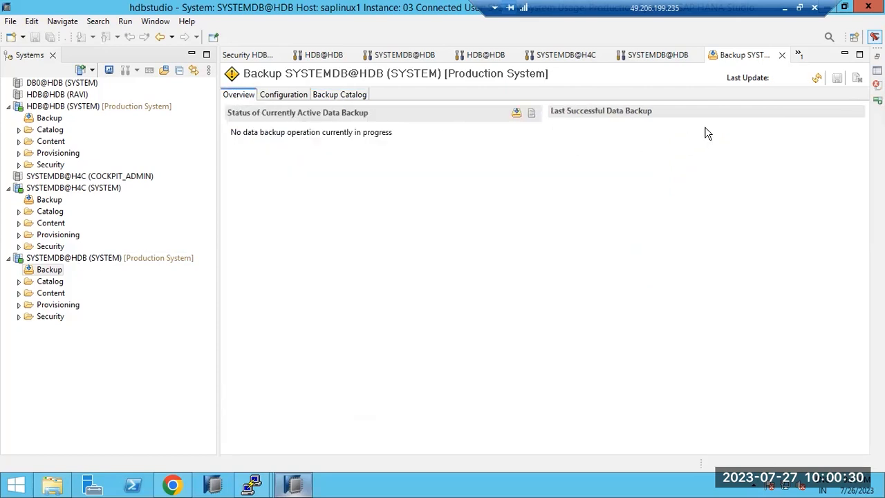
left_click(817, 78)
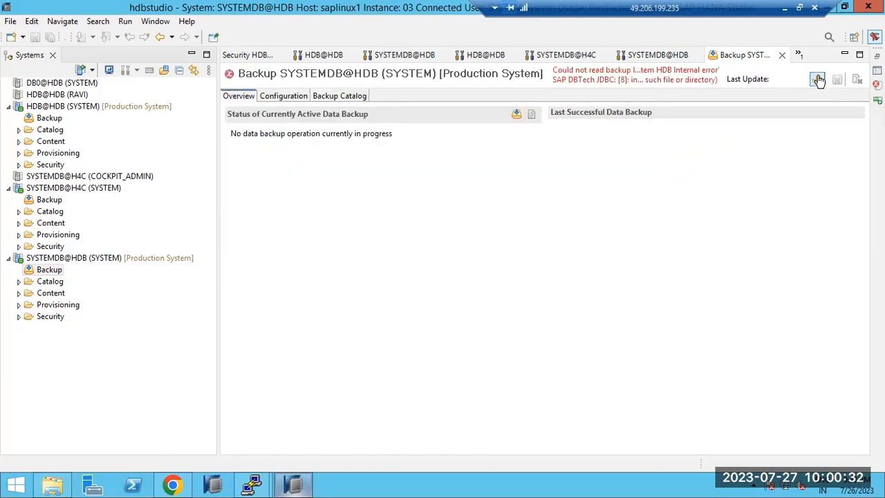
- Open HDB@HDB's backup console and view its catalog with the 2.28 GB Jul 26 backup
left_click(43, 107)
double_click(43, 107)
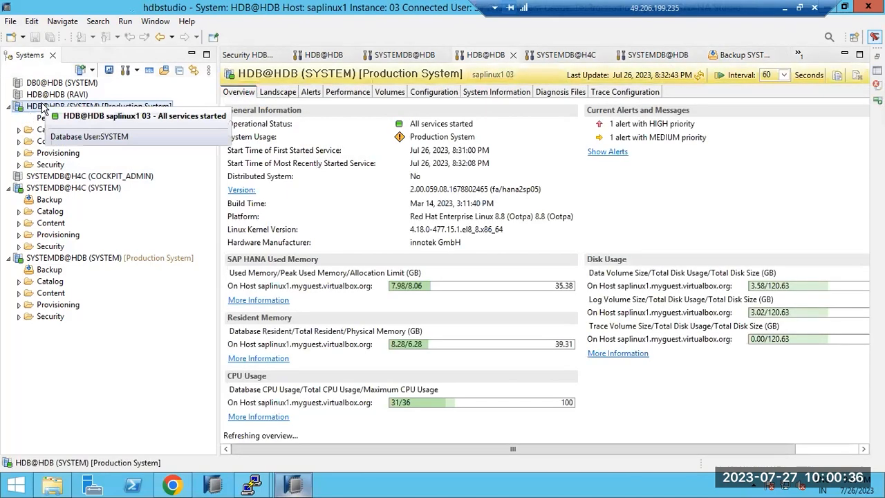
left_click(43, 120)
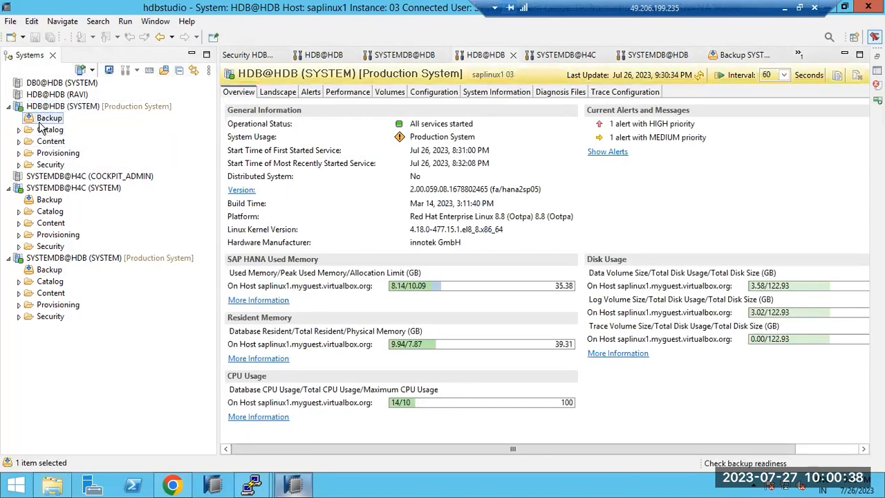
double_click(42, 119)
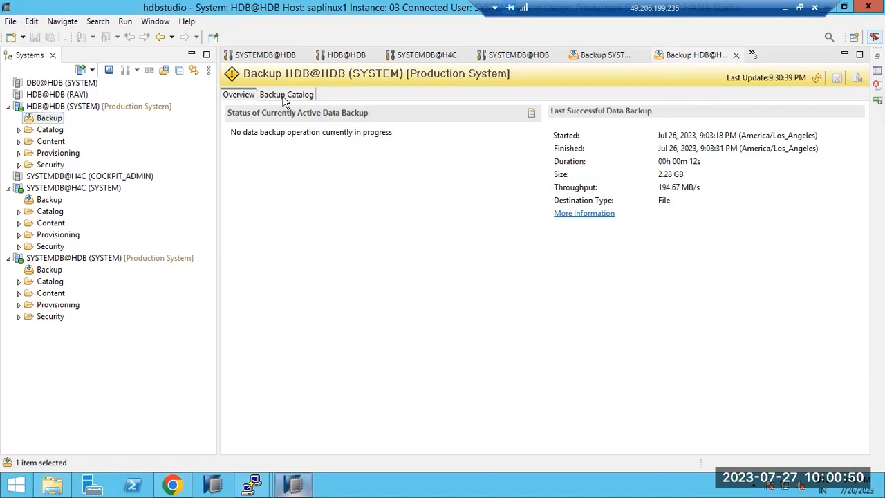
left_click(284, 96)
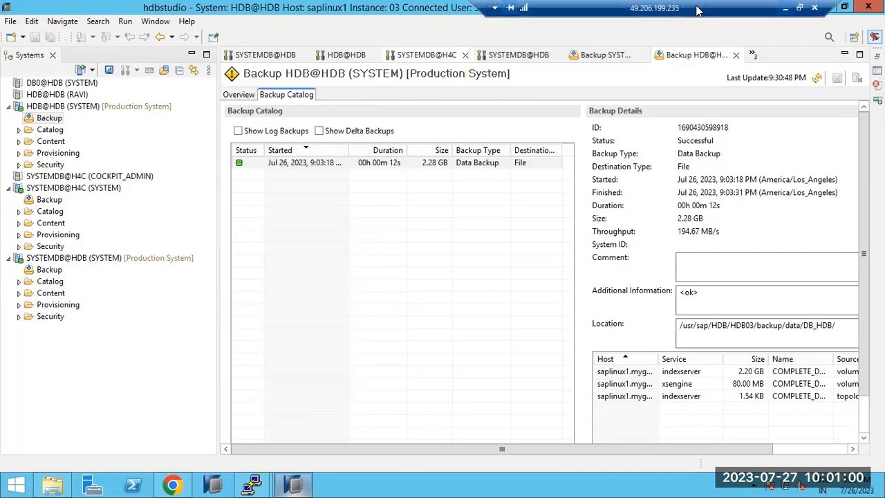
left_click(785, 8)
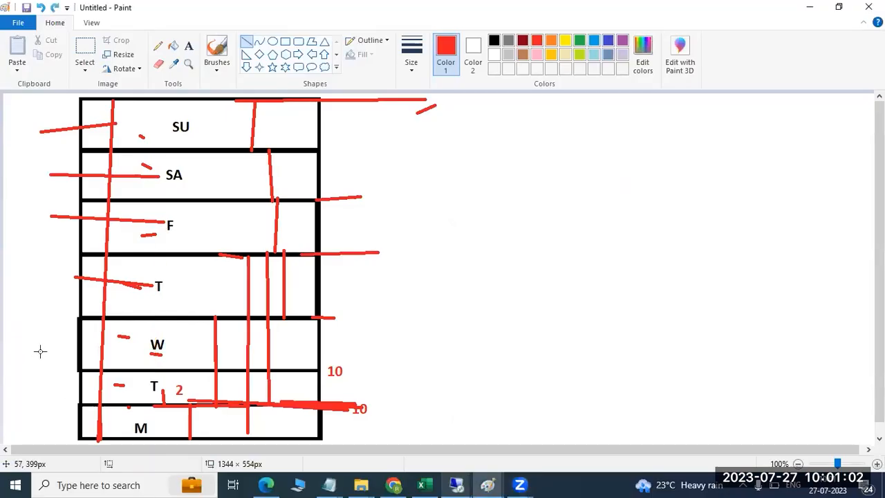
- Undo the red annotations and outline the bottom box with a red rounded rectangle
key("ctrl+z")
key("ctrl+z")
key("ctrl+z")
key("ctrl+z")
key("ctrl+z")
key("ctrl+z")
key("ctrl+z")
key("ctrl+z")
key("ctrl+z")
key("ctrl+z")
key("ctrl+z")
key("ctrl+z")
key("ctrl+z")
key("ctrl+z")
key("ctrl+z")
key("ctrl+z")
key("ctrl+z")
key("ctrl+z")
key("ctrl+z")
key("ctrl+z")
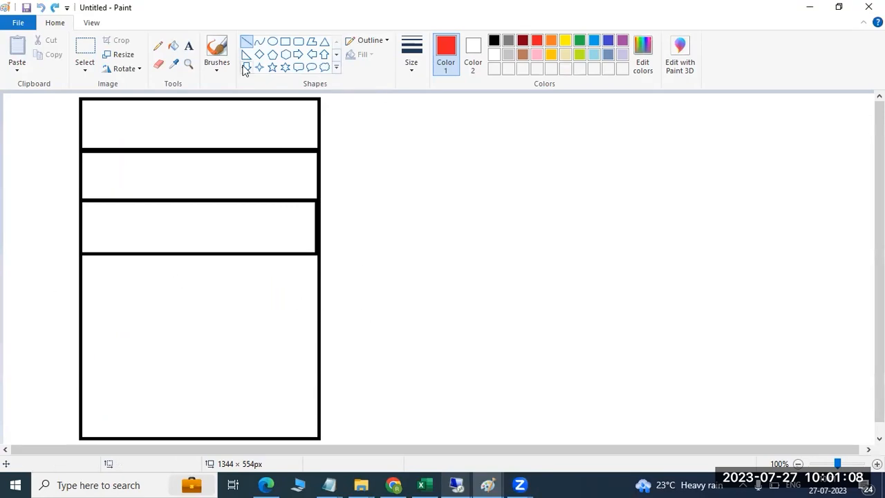
left_click(298, 42)
mouse_move(77, 251)
left_mouse_down()
mouse_move(85, 322)
mouse_move(226, 411)
mouse_move(320, 436)
left_mouse_up()
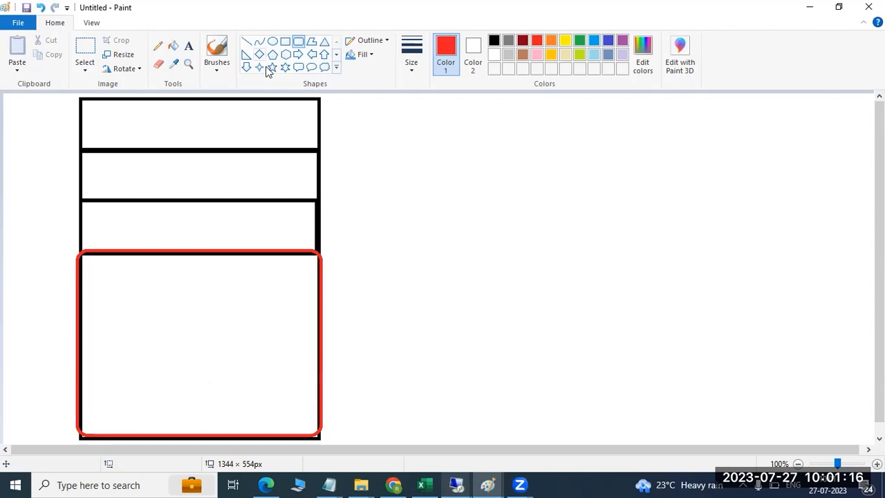
- Draw a red box on the canvas's right side with a thin lid strip across its top
left_click(285, 40)
left_click_drag(660, 142, 834, 314)
left_click_drag(658, 142, 835, 158)
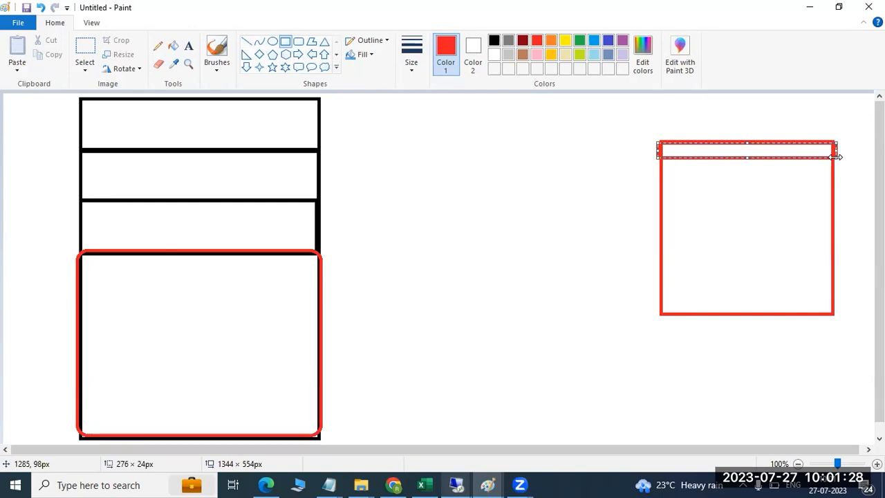
left_click(512, 267)
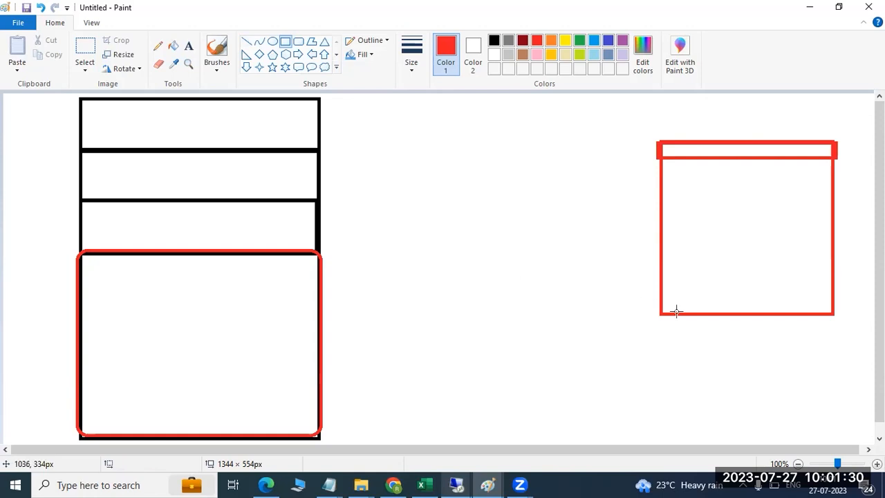
left_click_drag(720, 332, 747, 333)
left_click(246, 41)
left_click(220, 398)
- Draw an arrow from the bottom box to the right box, labelled 'backinit file'
mouse_move(232, 389)
left_mouse_down()
mouse_move(574, 239)
mouse_move(713, 191)
left_mouse_up()
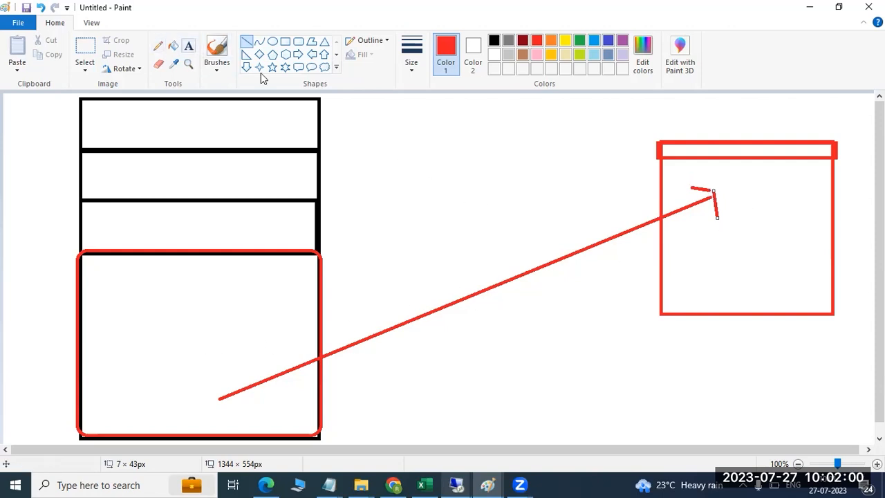
left_click(188, 46)
left_click(395, 287)
type("backinit")
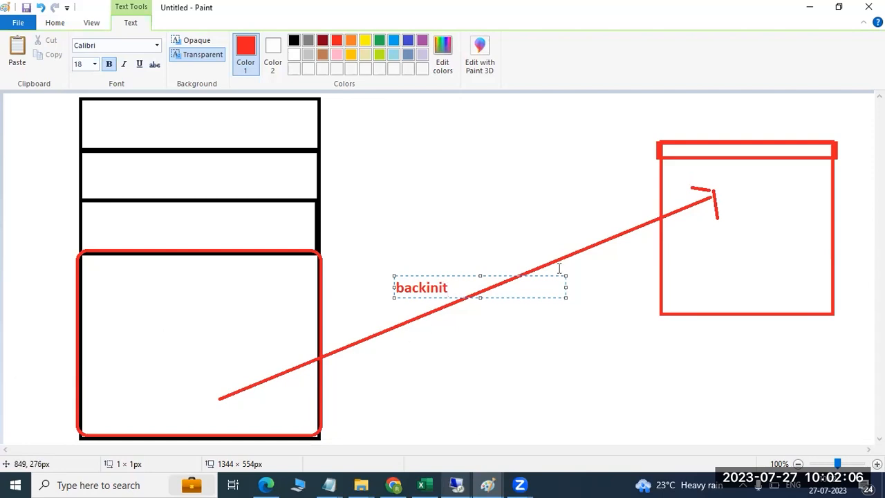
key("Return")
type("file")
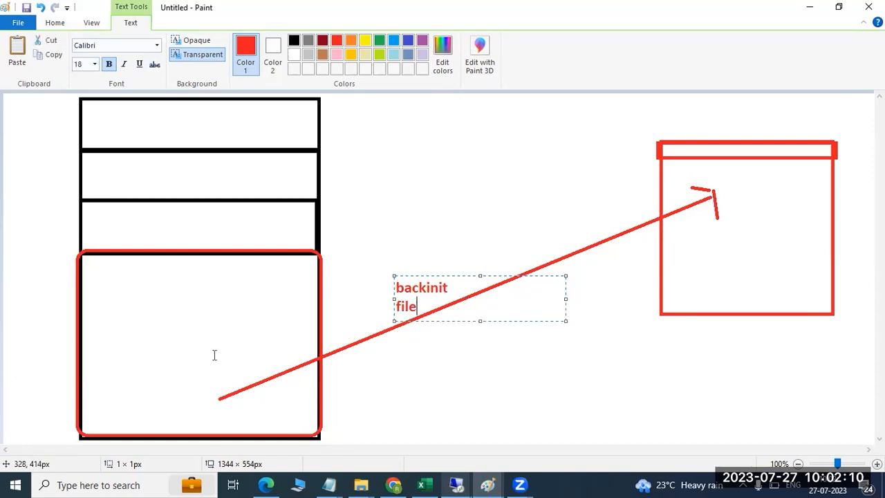
- Label the bottom box '/backup' and minimize the drawing to reveal the backup diagram
left_click(121, 388)
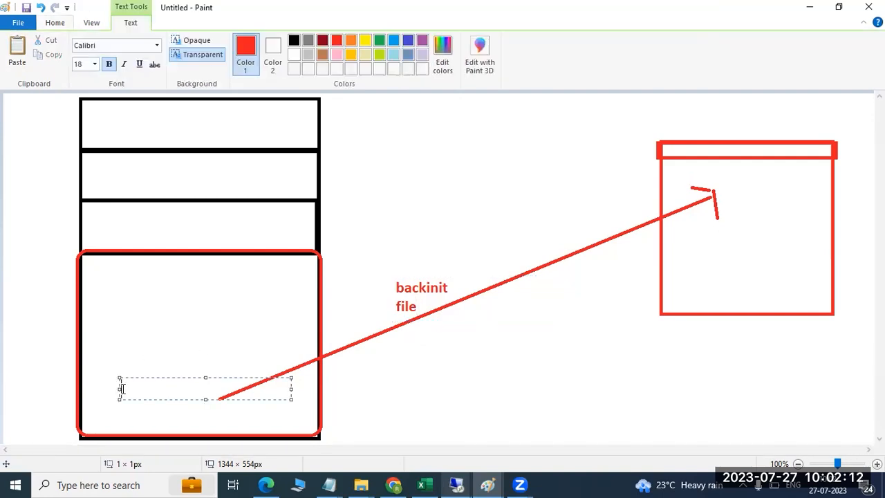
type("/backup")
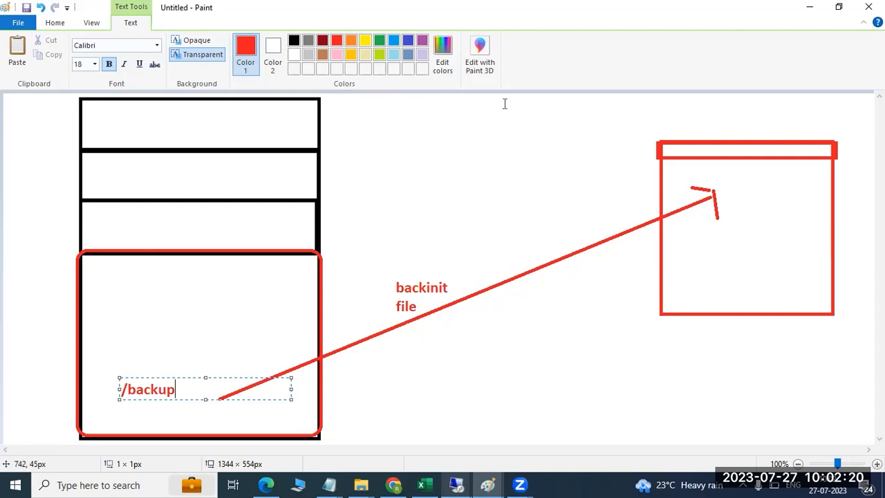
left_click(809, 7)
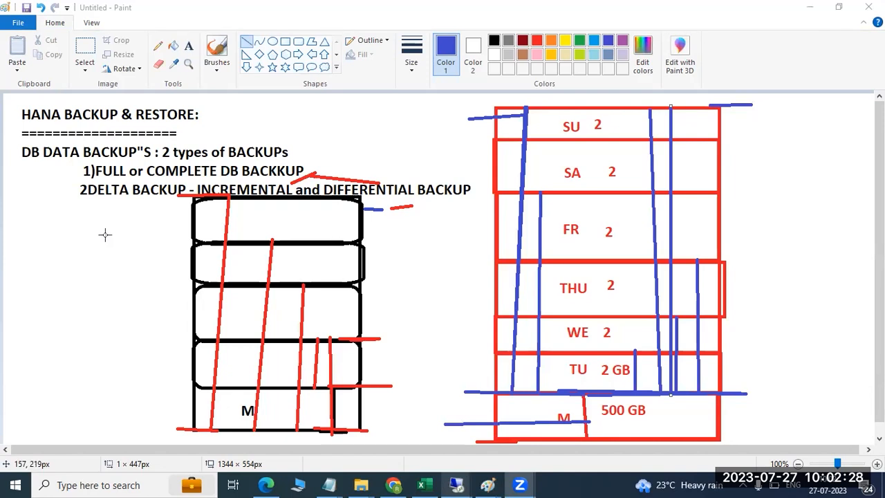
- Bring the remote browser forward and go back from HDB Backup Schedules to the Cockpit home page
mouse_move(473, 483)
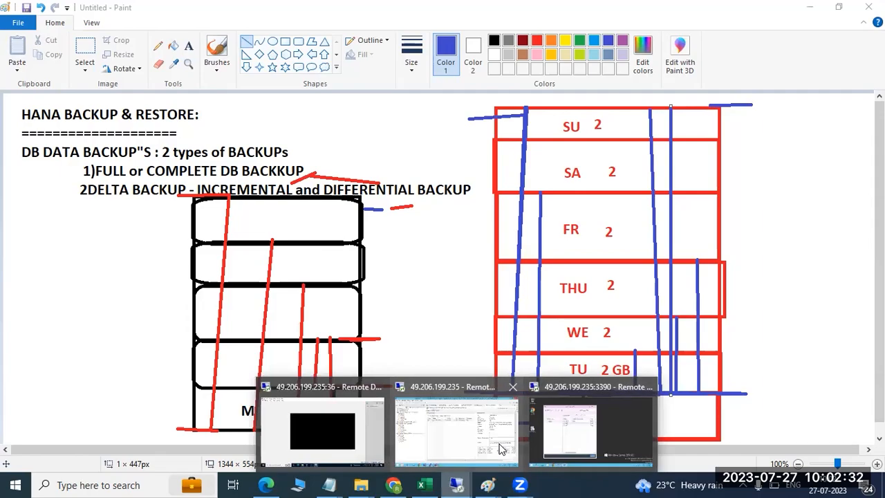
left_click(502, 449)
left_click(173, 486)
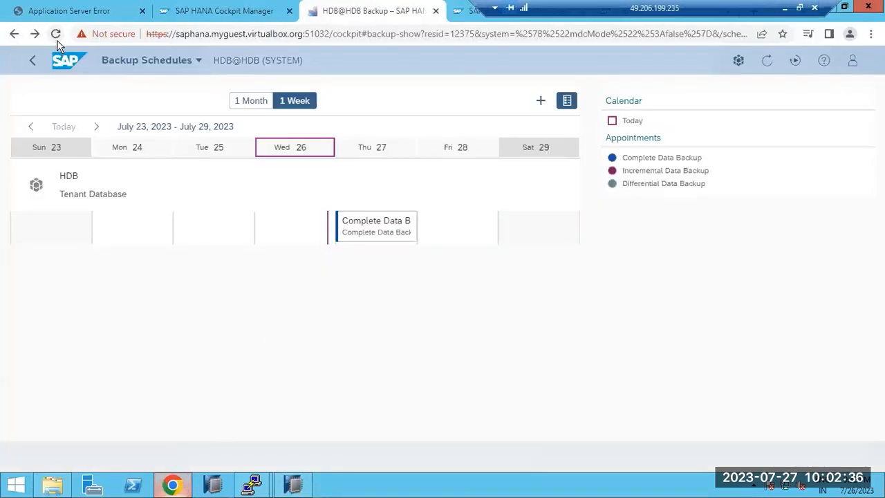
left_click(32, 62)
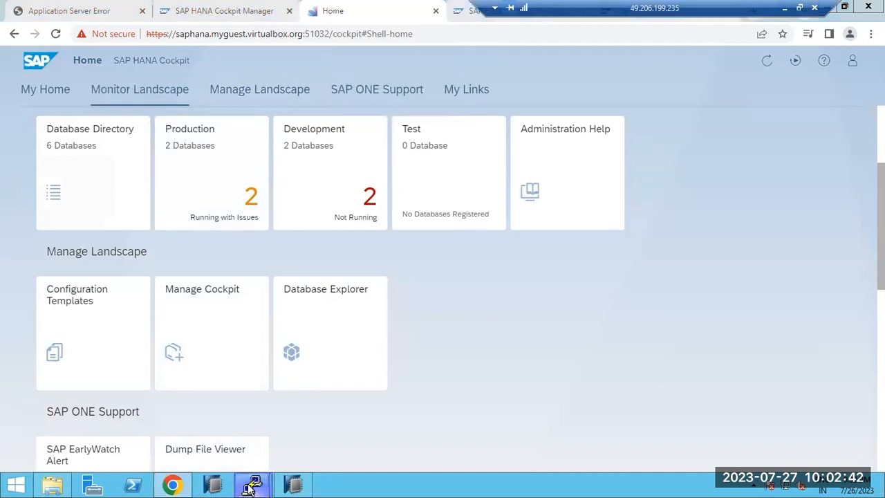
mouse_move(249, 488)
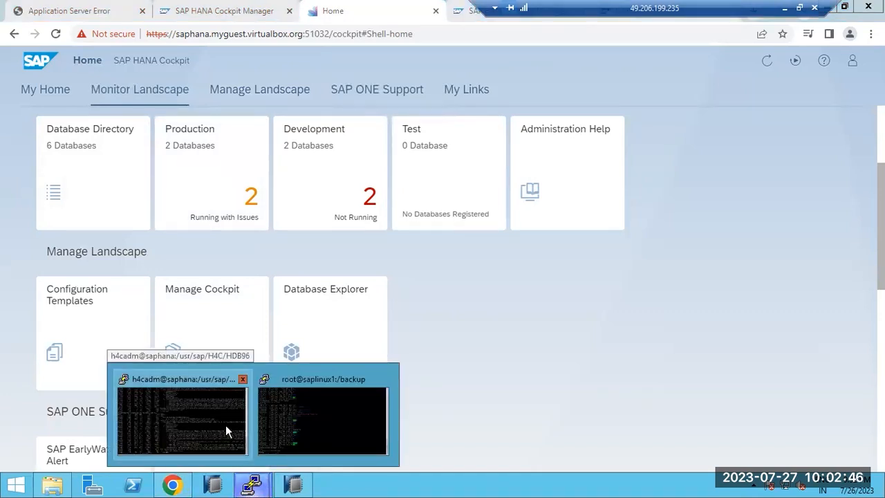
left_click(205, 406)
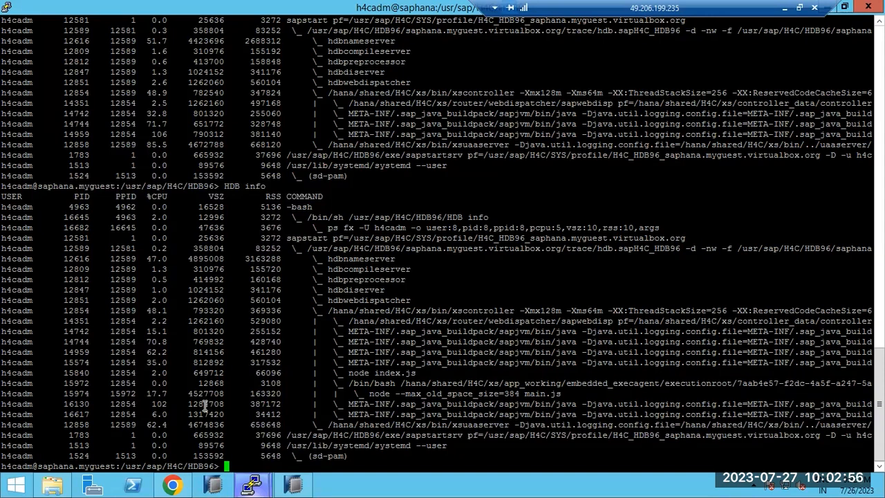
left_click(173, 484)
key("ctrl+l")
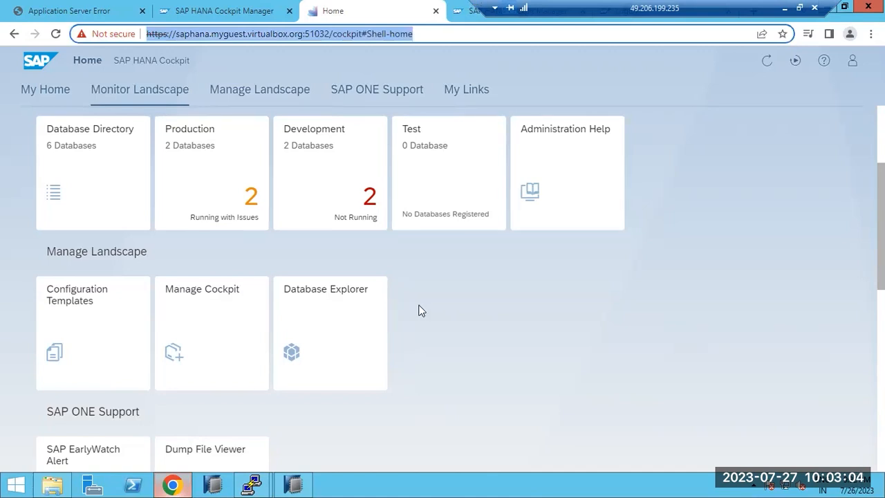
- Switch to the Cockpit Manager tab and acknowledge the session timeout
left_click(230, 12)
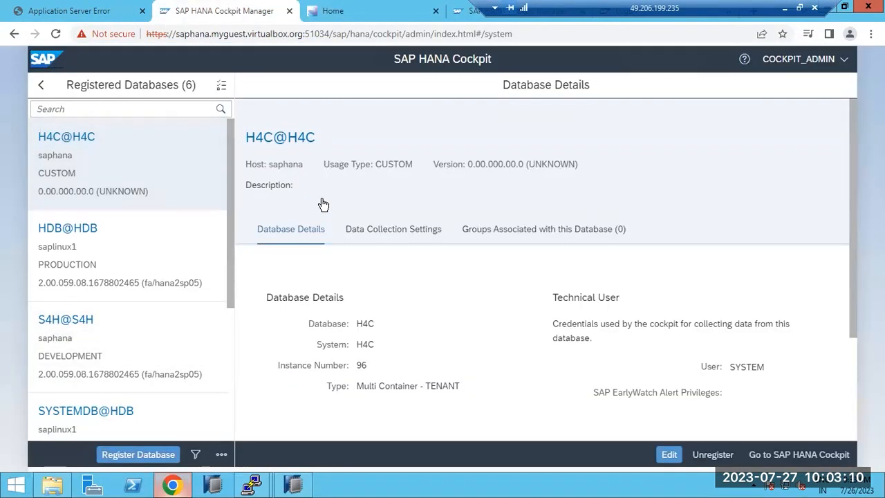
left_click(41, 84)
left_click(530, 289)
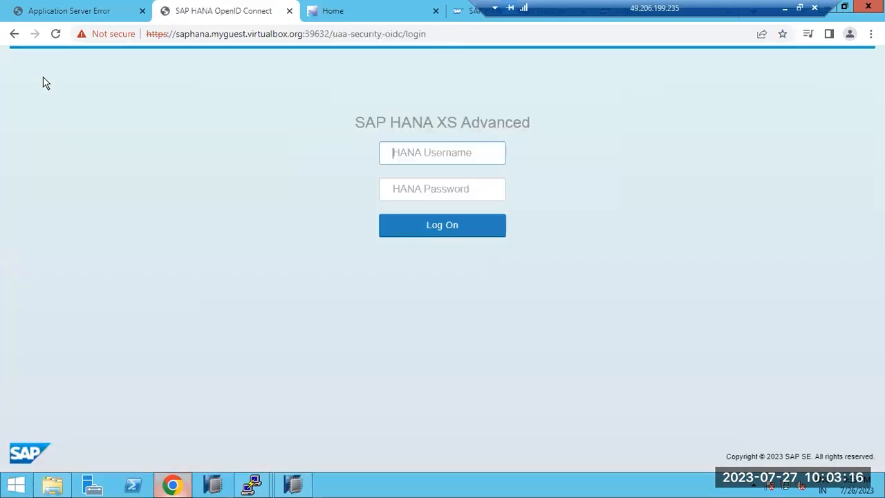
- Log back in with the saved admin username and password, then return to Home
left_click(452, 153)
left_click(458, 183)
left_click(445, 185)
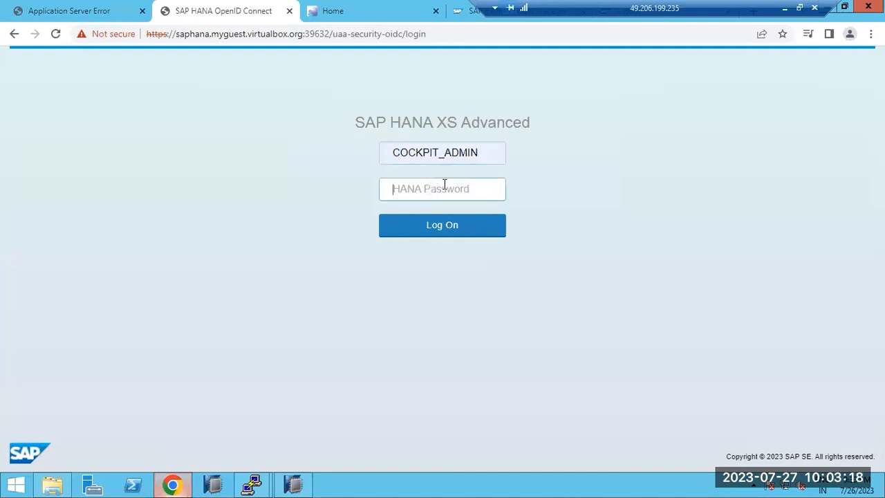
type("••••••••")
key("Return")
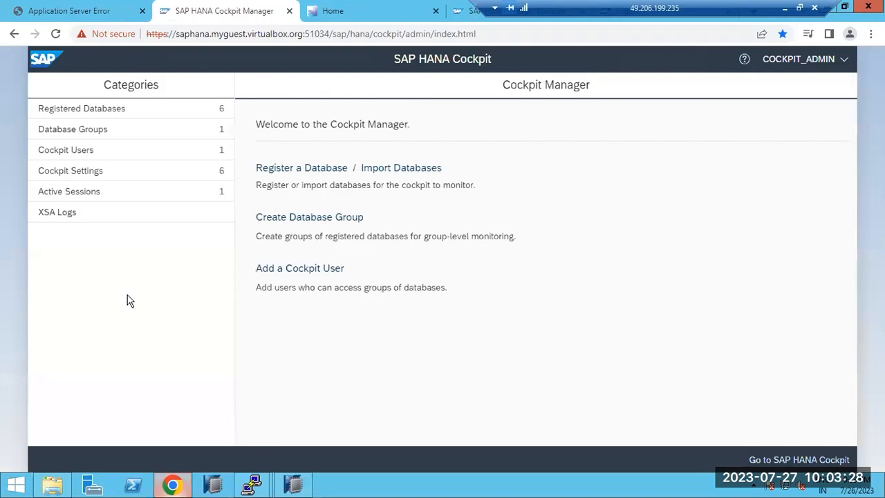
left_click(396, 10)
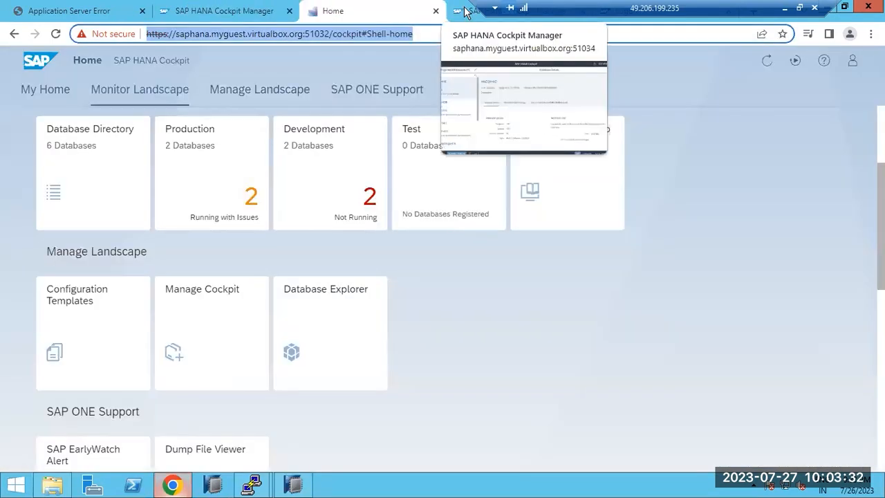
- Open the Production database group and scroll the list to the HDB@HDB entry
left_click(292, 486)
left_click(291, 485)
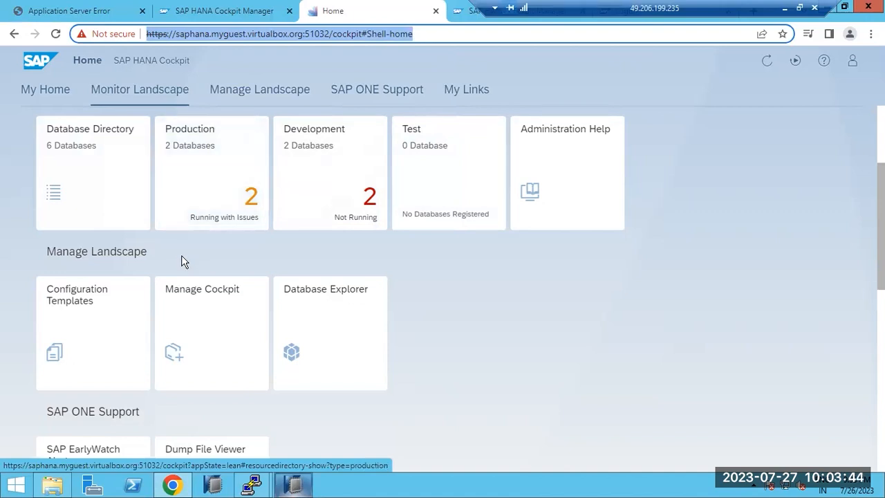
scroll(182, 261, "down", 1)
left_click(210, 151)
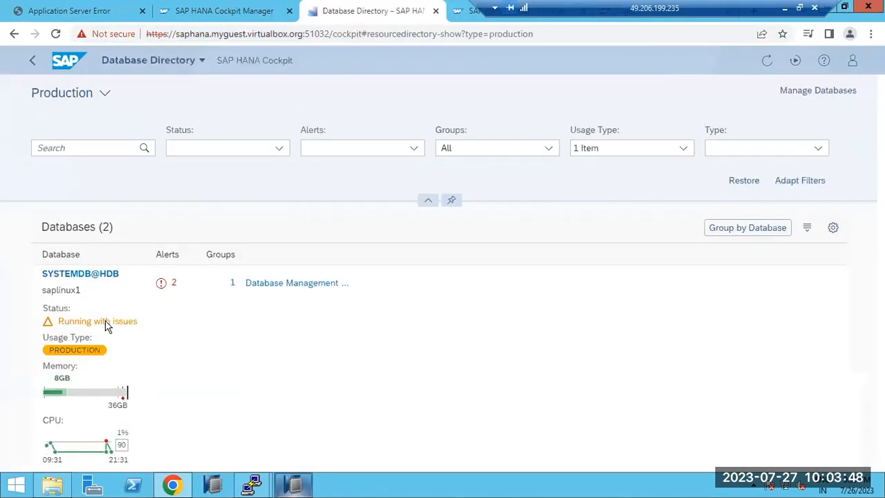
scroll(82, 392, "down", 5)
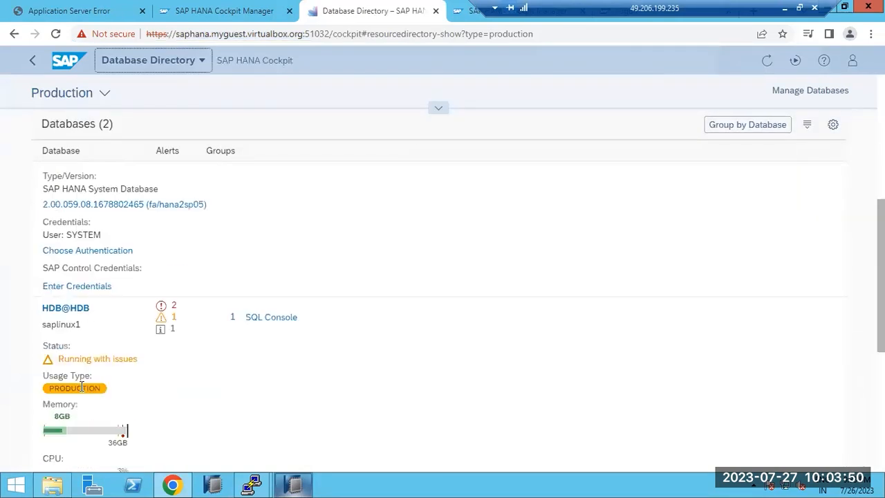
scroll(82, 392, "down", 4)
scroll(82, 392, "up", 2)
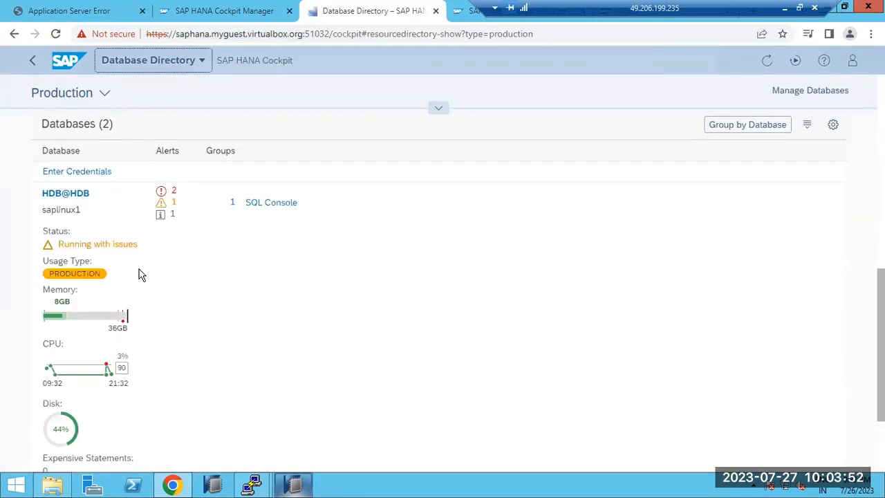
- Inspect HDB@HDB's high-priority alerts, including 'Data backup does not exist', then go to Cockpit Manager
left_click(174, 194)
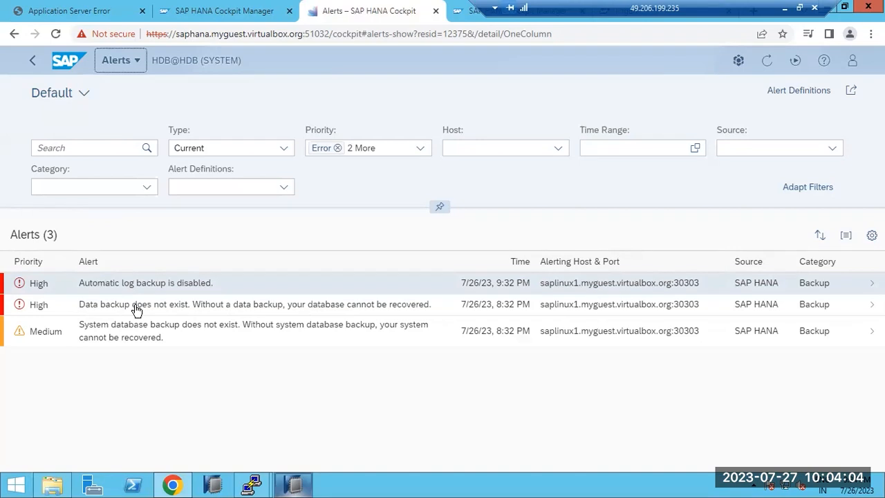
left_click(872, 304)
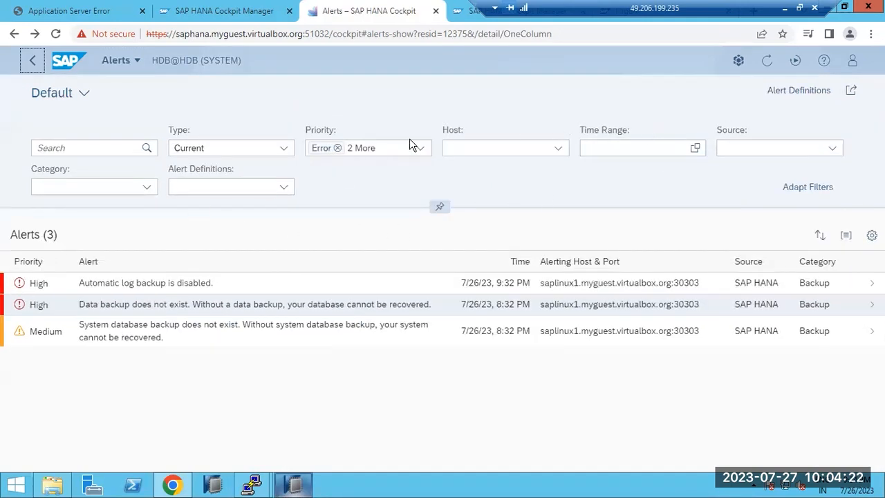
left_click(33, 66)
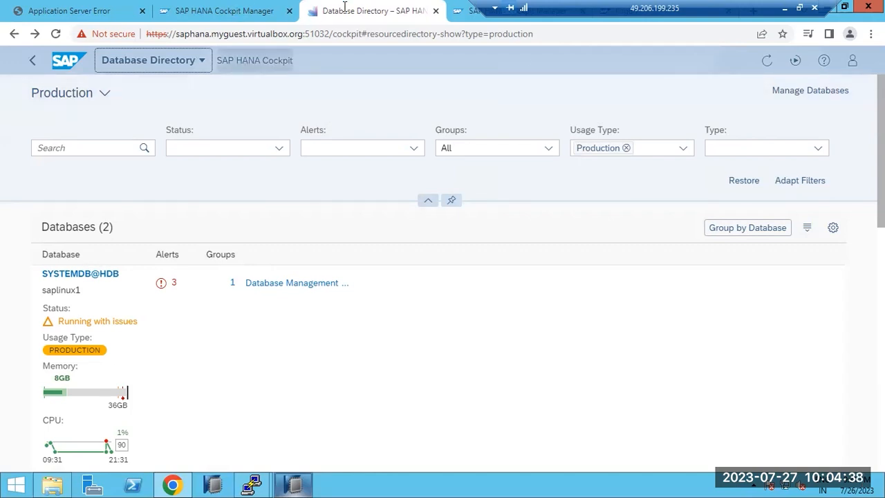
left_click(433, 11)
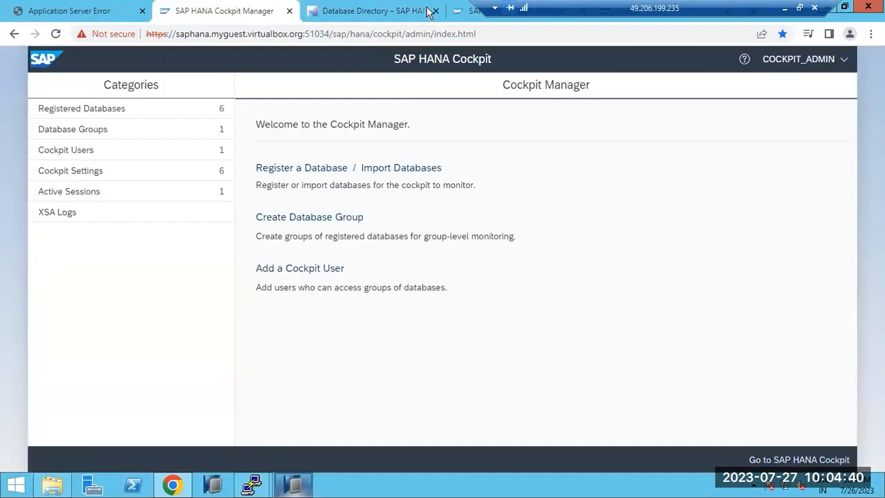